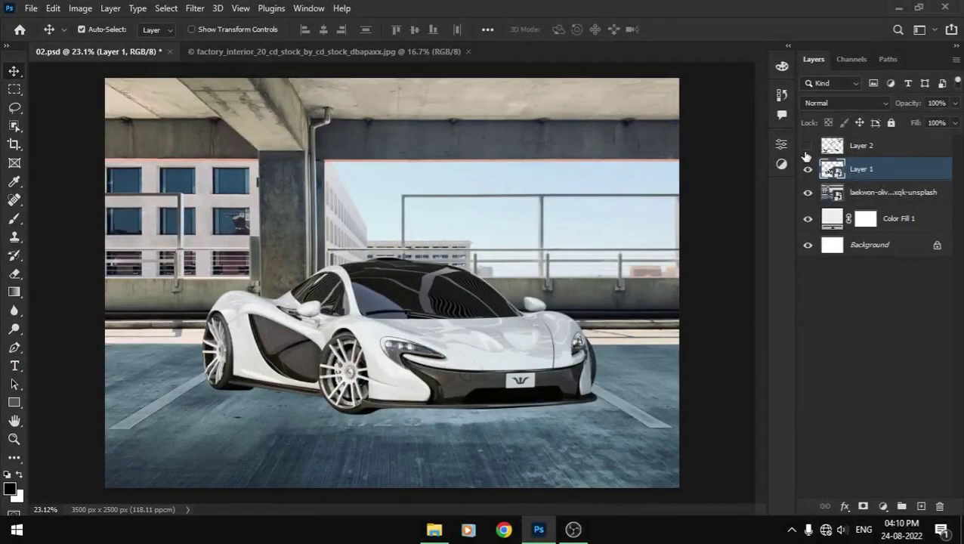
# - Delete the Layer 2 light-and-shadows planning sketch, leaving the car over the garage photo
pyautogui.click(807, 147)
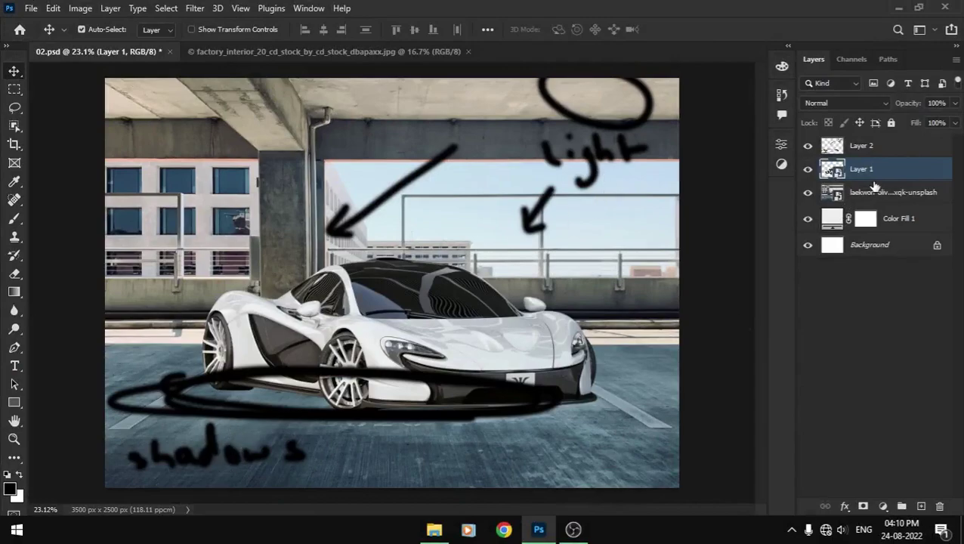
pyautogui.click(902, 149)
pyautogui.press('Delete')
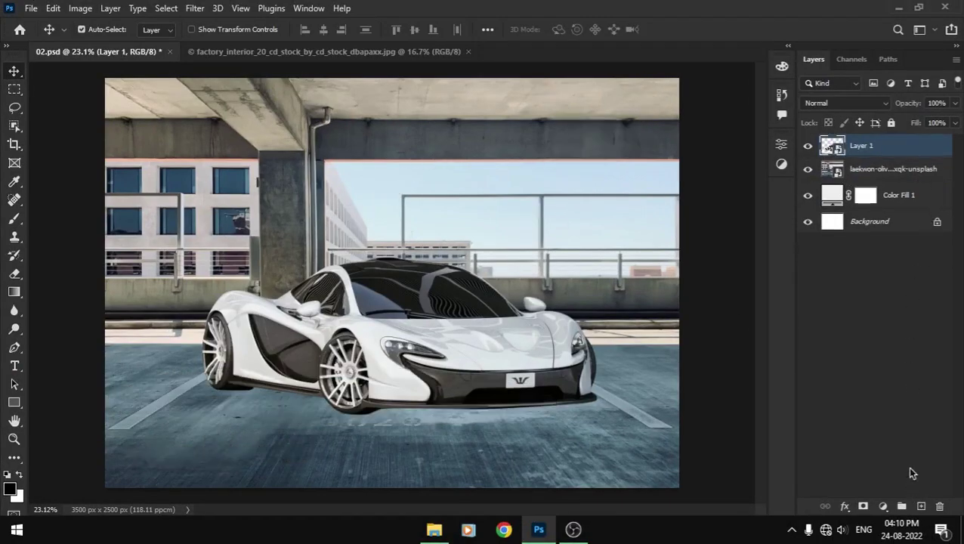
# - Add a Curves adjustment clipped to the garage photo, lowering the white point and raising the black input
pyautogui.click(895, 191)
pyautogui.click(838, 170)
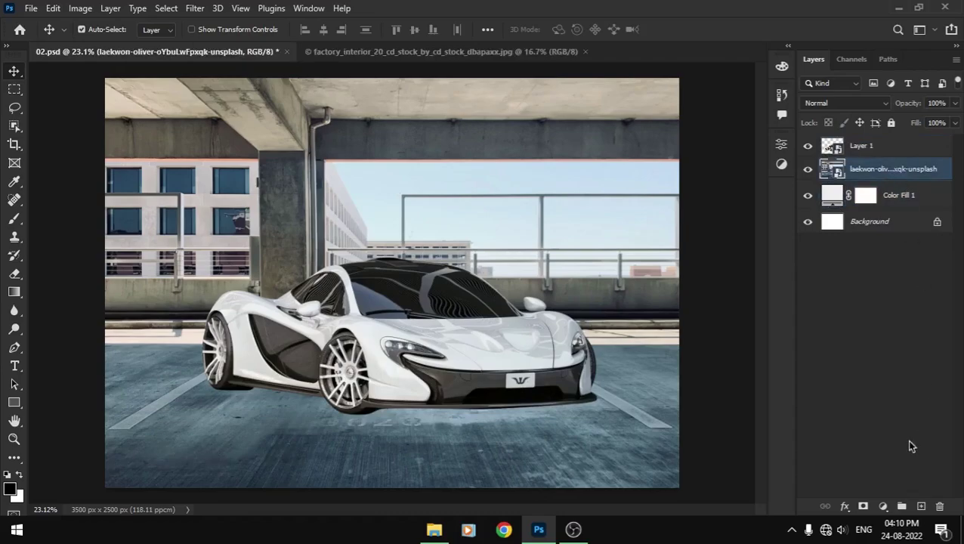
pyautogui.click(883, 506)
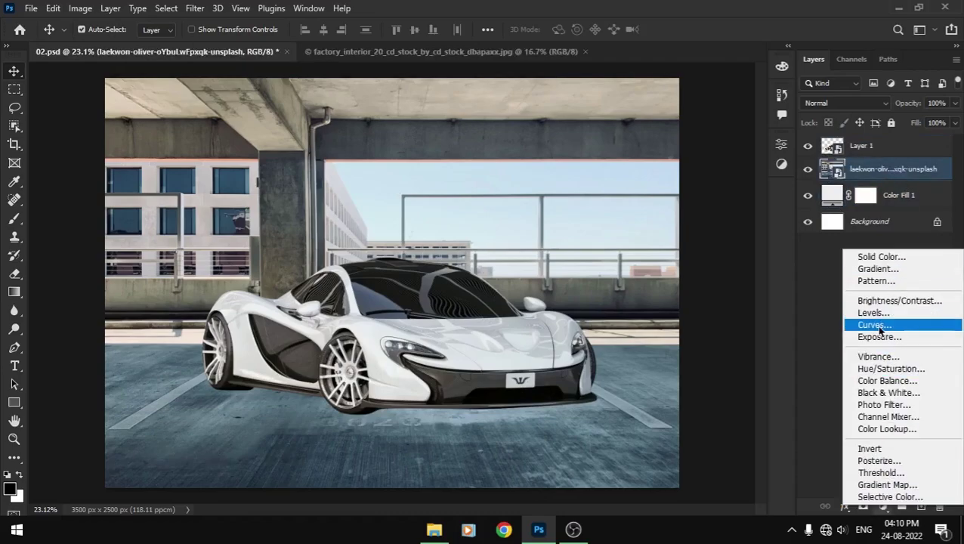
pyautogui.click(880, 317)
pyautogui.click(659, 378)
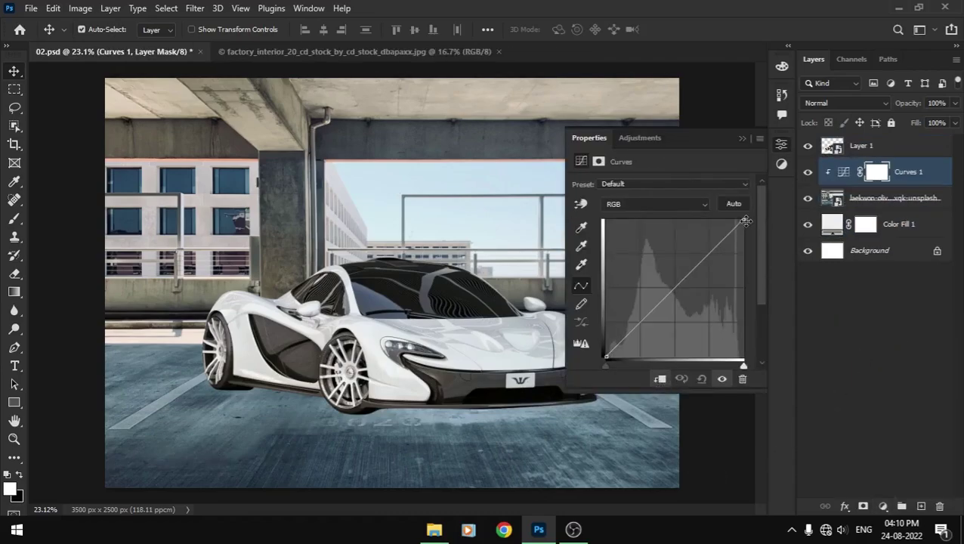
pyautogui.moveTo(745, 221); pyautogui.dragTo(744, 251)
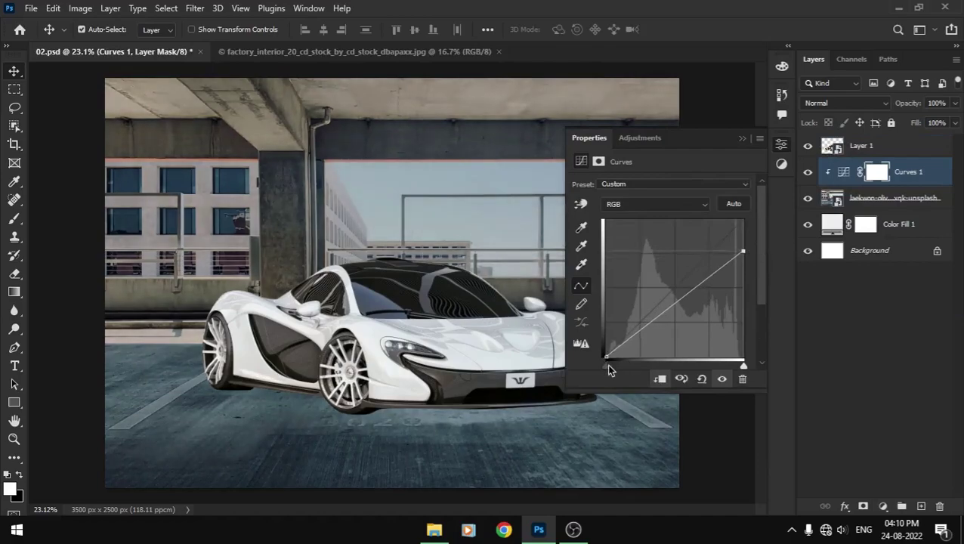
pyautogui.moveTo(607, 365); pyautogui.dragTo(614, 363)
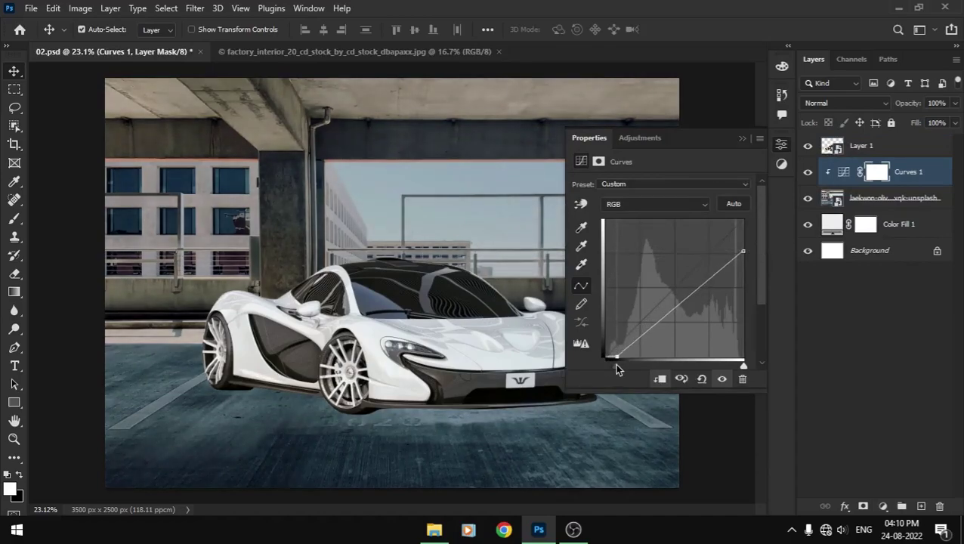
pyautogui.click(744, 141)
# - Outline the sky opening with the Polygonal Lasso
pyautogui.press('l')
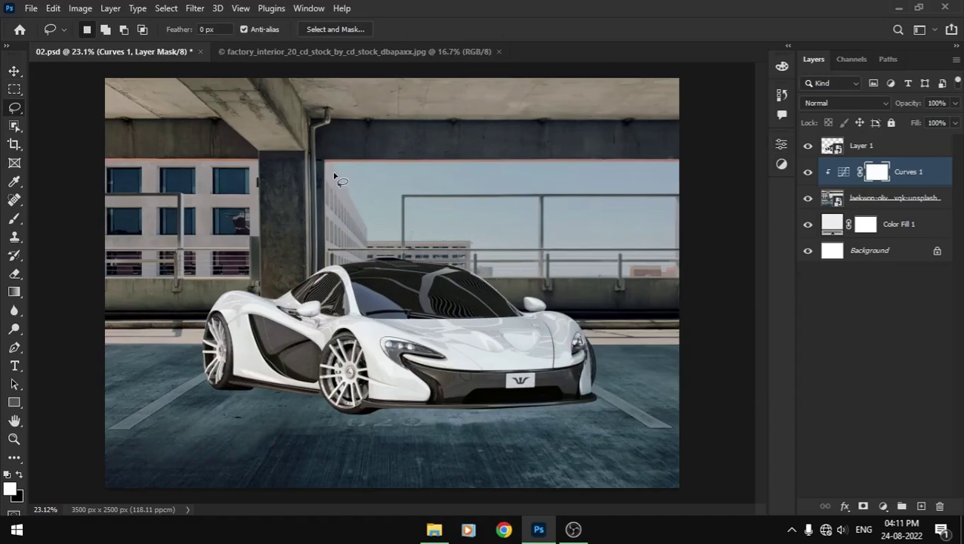
pyautogui.scroll(4, 423, 212)
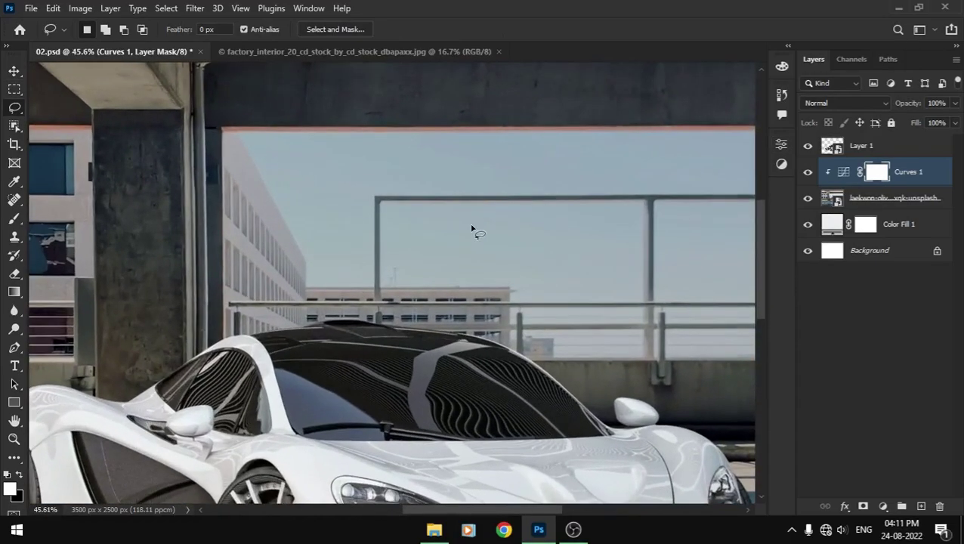
pyautogui.click(224, 130)
pyautogui.click(700, 276)
pyautogui.click(646, 344)
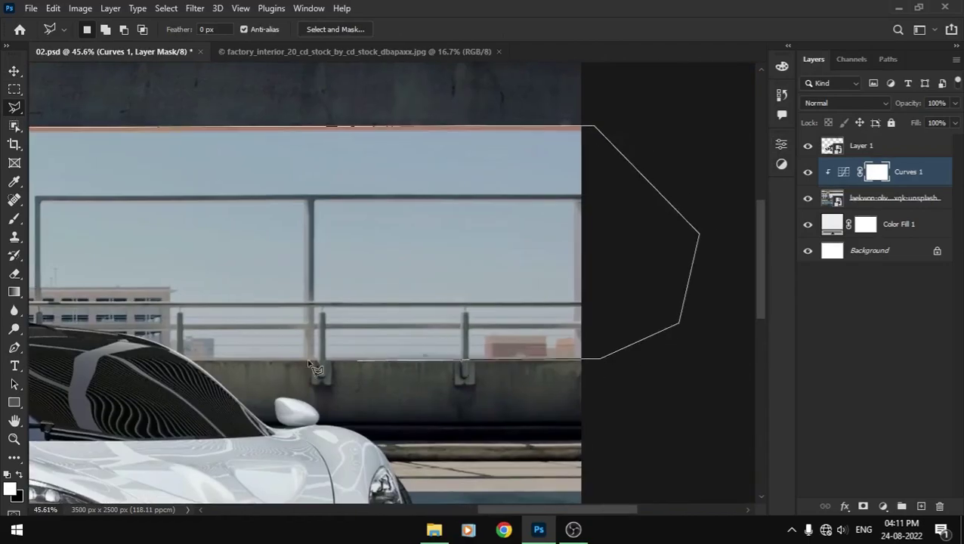
pyautogui.click(224, 355)
pyautogui.click(224, 130)
# - Add the left building to the selection, fill it black on the Curves 1 mask, and deselect
pyautogui.click(483, 127)
pyautogui.click(482, 278)
pyautogui.click(463, 278)
pyautogui.click(462, 362)
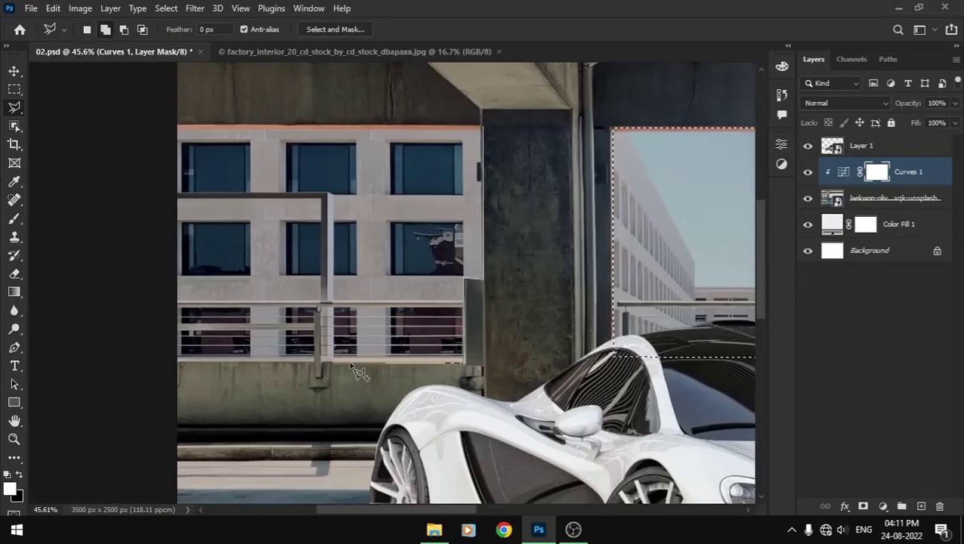
pyautogui.click(177, 362)
pyautogui.doubleClick(177, 127)
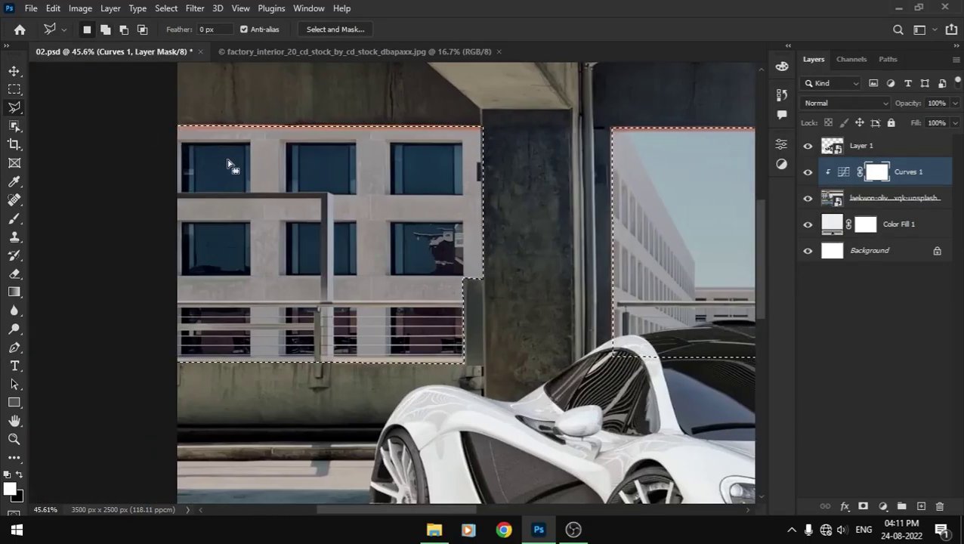
pyautogui.press('Delete')
pyautogui.hotkey('ctrl', 'd')
pyautogui.scroll(-5, 234, 166)
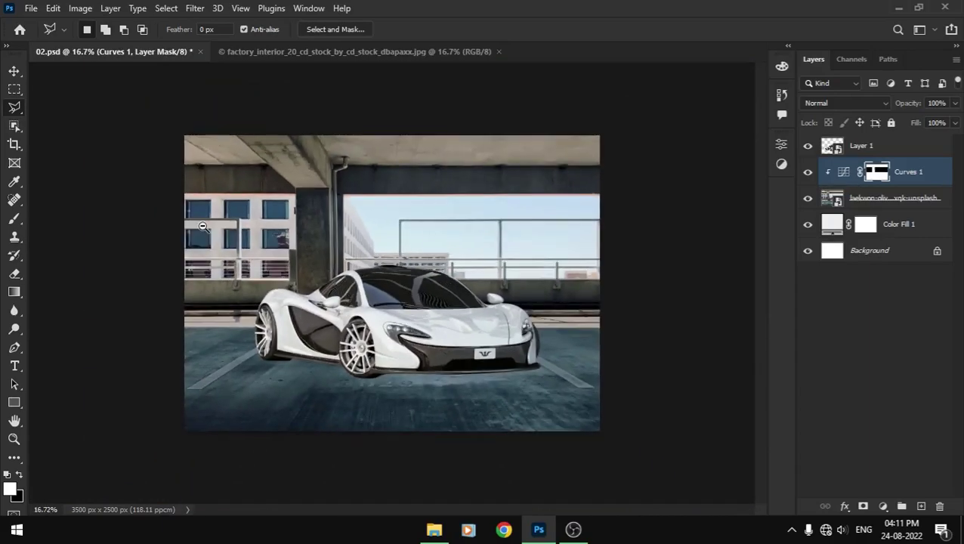
pyautogui.scroll(-1, 378, 265)
pyautogui.scroll(1, 586, 336)
# - Brush black on the Curves 1 mask near the wheel and left wall, then switch to a small white brush
pyautogui.press('b')
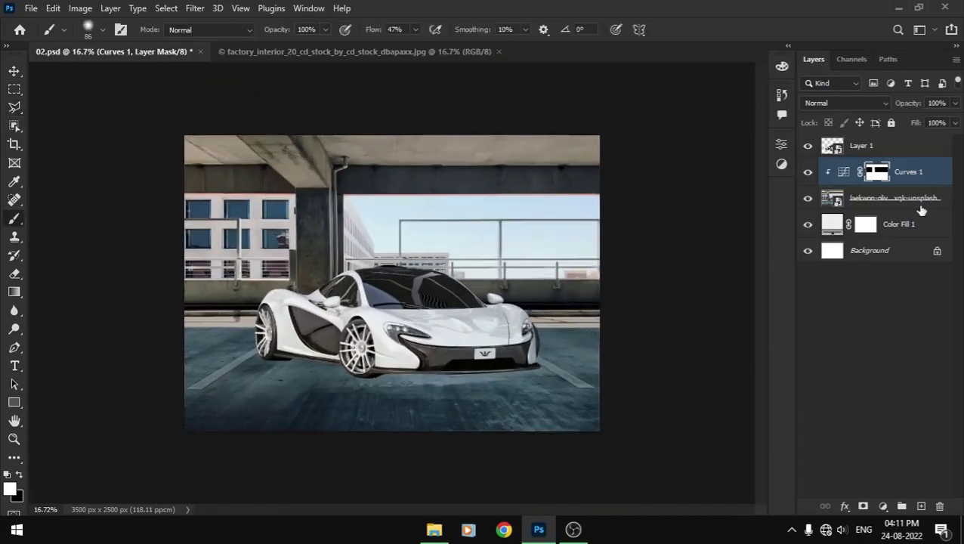
pyautogui.scroll(2, 616, 334)
pyautogui.scroll(2, 664, 351)
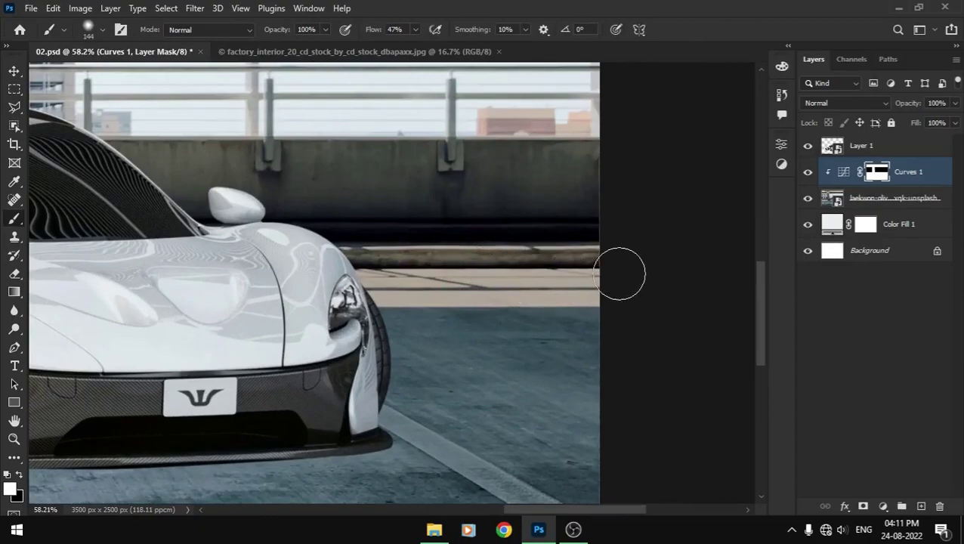
pyautogui.press('x')
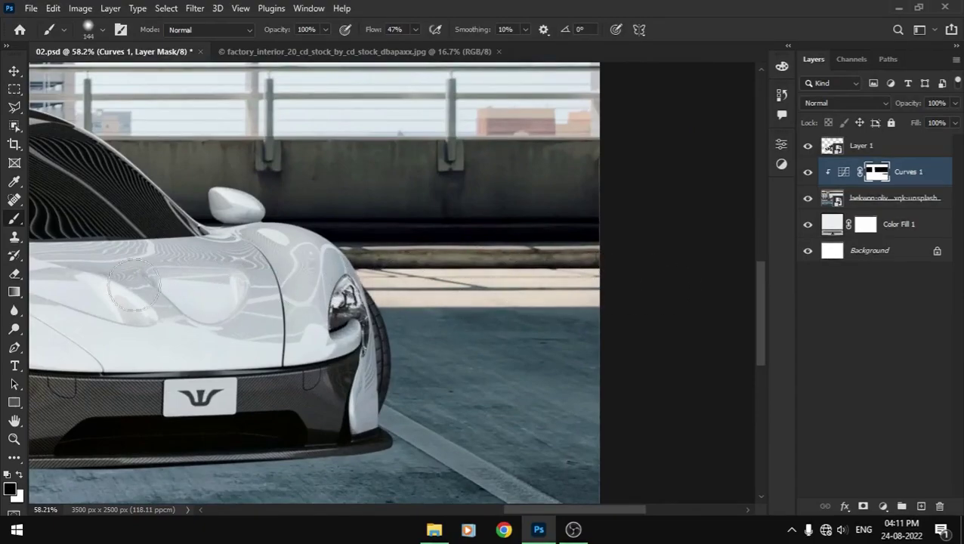
pyautogui.moveTo(491, 261); pyautogui.dragTo(513, 322)
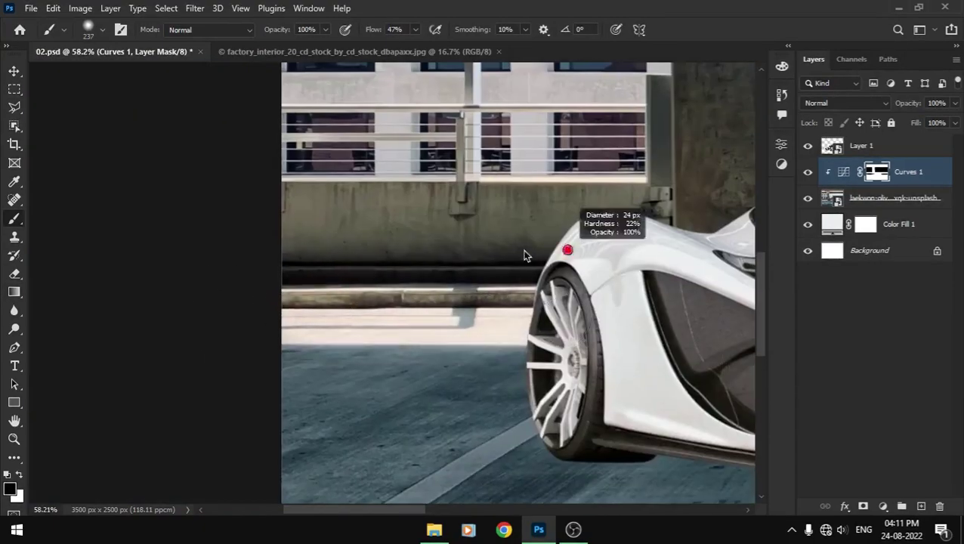
pyautogui.scroll(3, 523, 254)
pyautogui.press('x')
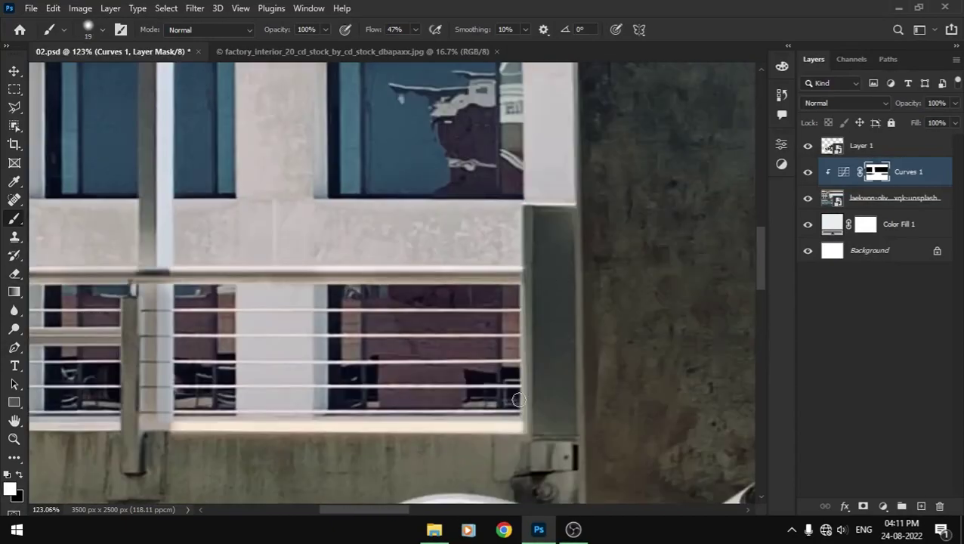
pyautogui.scroll(-3, 74, 339)
pyautogui.scroll(5, 350, 285)
pyautogui.keyDown('alt'); pyautogui.rightClick(344, 265); pyautogui.keyUp('alt')
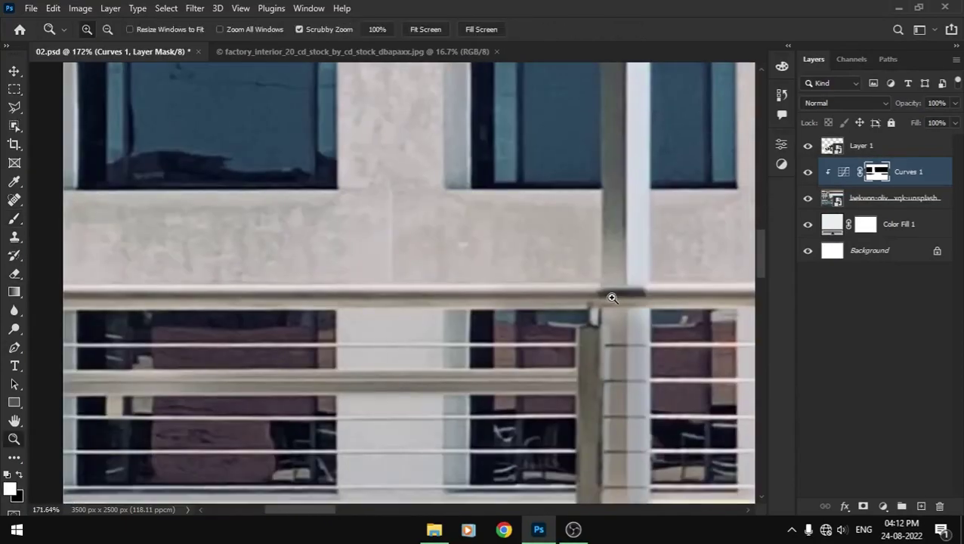
# - Paint the railing posts and bars in the sky opening back into the mask, resizing the brush as needed
pyautogui.moveTo(611, 297); pyautogui.dragTo(613, 99)
pyautogui.scroll(-2, 394, 380)
pyautogui.press('v')
pyautogui.press('b')
pyautogui.hscroll(10, 394, 380)
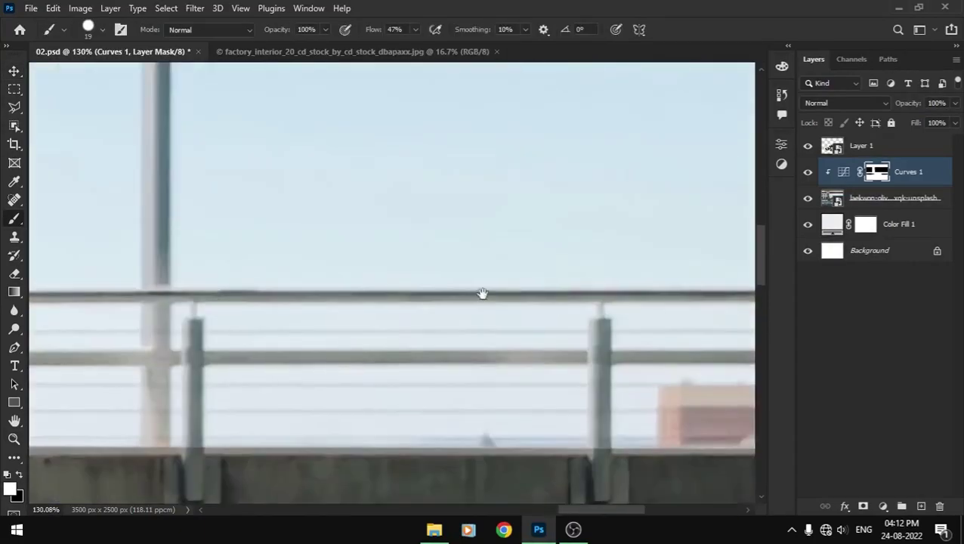
pyautogui.moveTo(482, 293)
pyautogui.mouseDown()
pyautogui.moveTo(317, 351)
pyautogui.moveTo(554, 357)
pyautogui.moveTo(155, 355)
pyautogui.moveTo(155, 450)
pyautogui.mouseUp()
pyautogui.press(']')
pyautogui.hscroll(-5, 163, 359)
pyautogui.hscroll(-5, 163, 359)
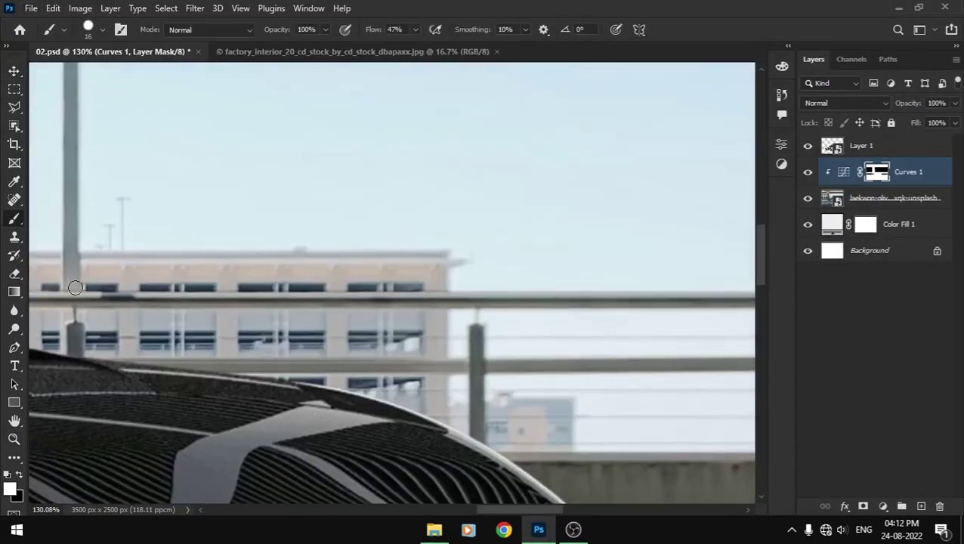
pyautogui.scroll(5, 121, 181)
pyautogui.press(']')
pyautogui.press(']')
pyautogui.press(']')
pyautogui.hscroll(5, 366, 262)
pyautogui.scroll(3, 366, 263)
pyautogui.scroll(-5, 358, 283)
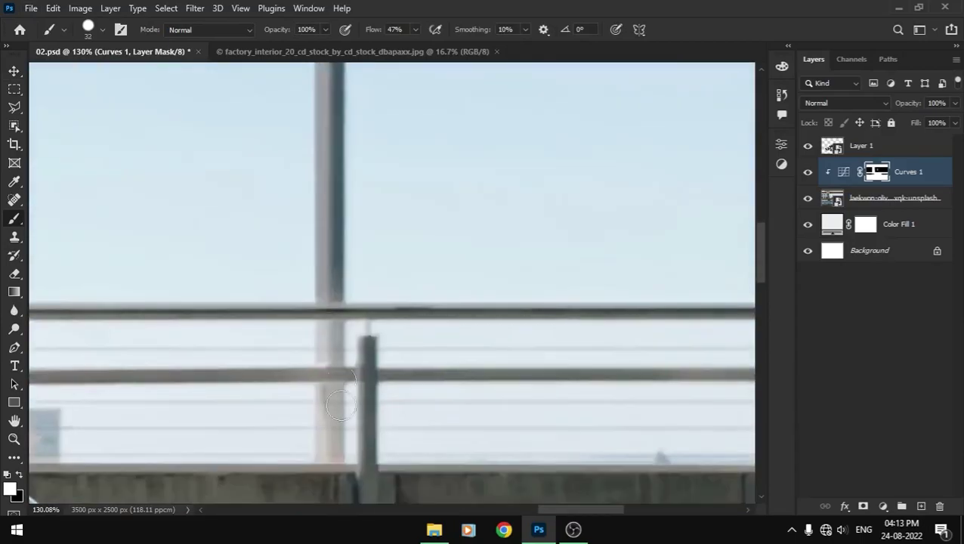
pyautogui.scroll(5, 357, 284)
pyautogui.hscroll(5, 454, 287)
pyautogui.press('[')
pyautogui.press('[')
pyautogui.hscroll(5, 633, 291)
pyautogui.scroll(-5, 551, 266)
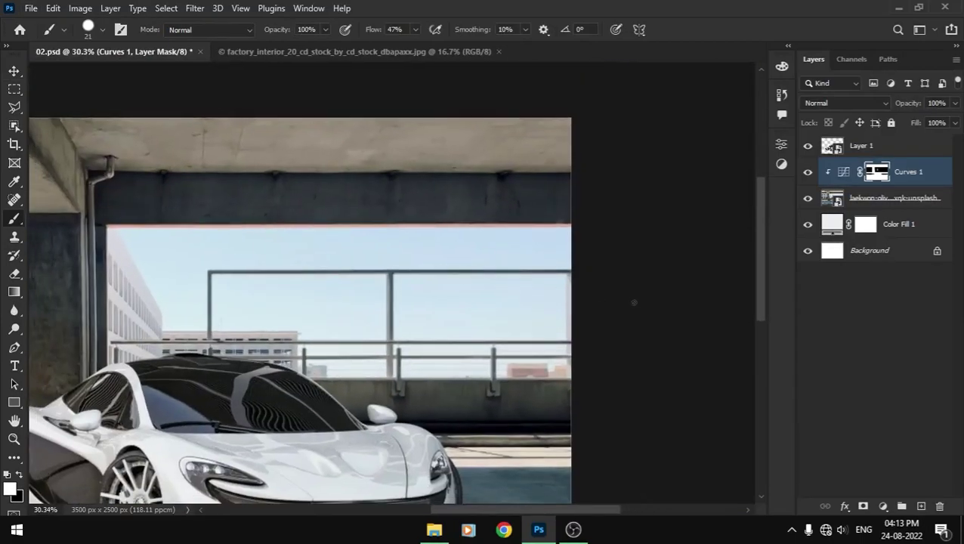
pyautogui.scroll(5, 633, 301)
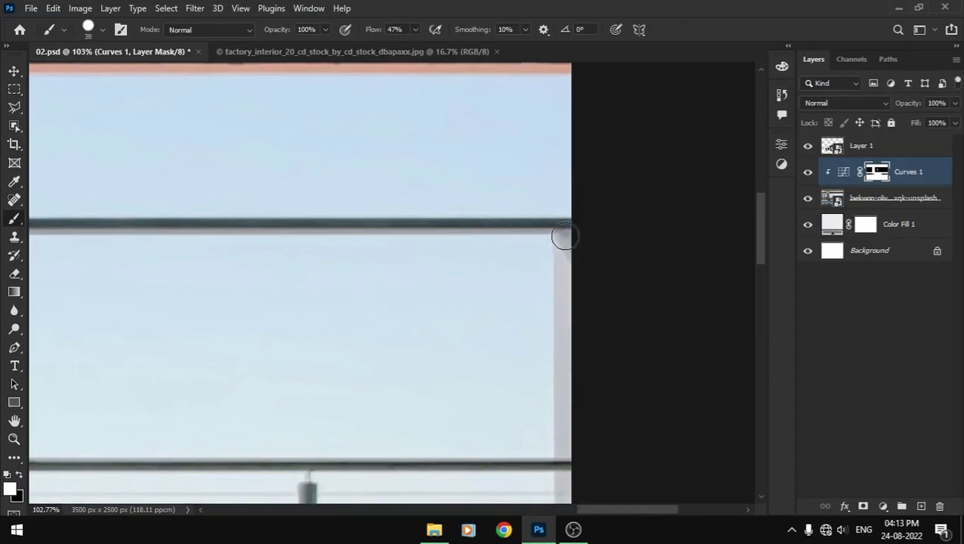
pyautogui.scroll(-3, 416, 274)
pyautogui.scroll(-5, 416, 274)
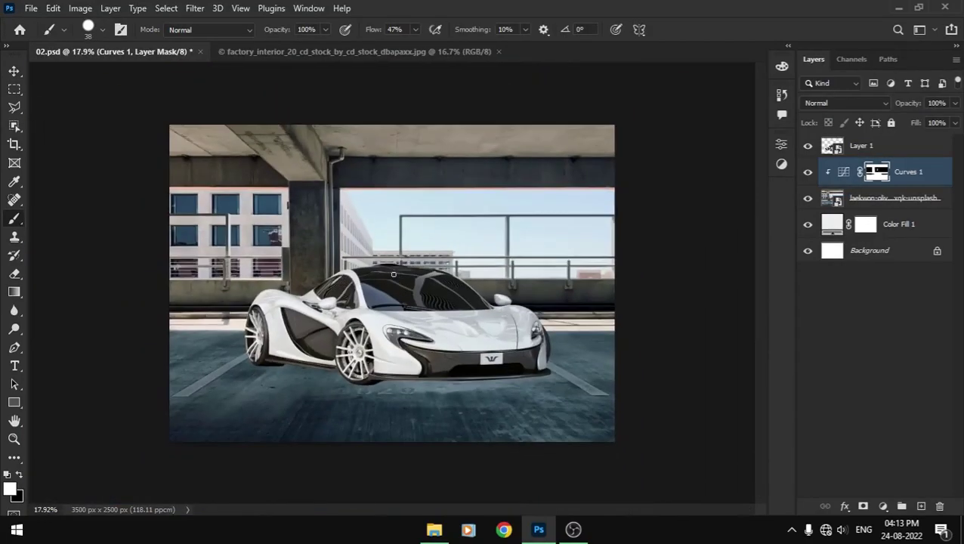
# - Add a Curves adjustment on the car layer, raising the black point slightly and lowering white output to 206
pyautogui.press('v')
pyautogui.click(808, 174)
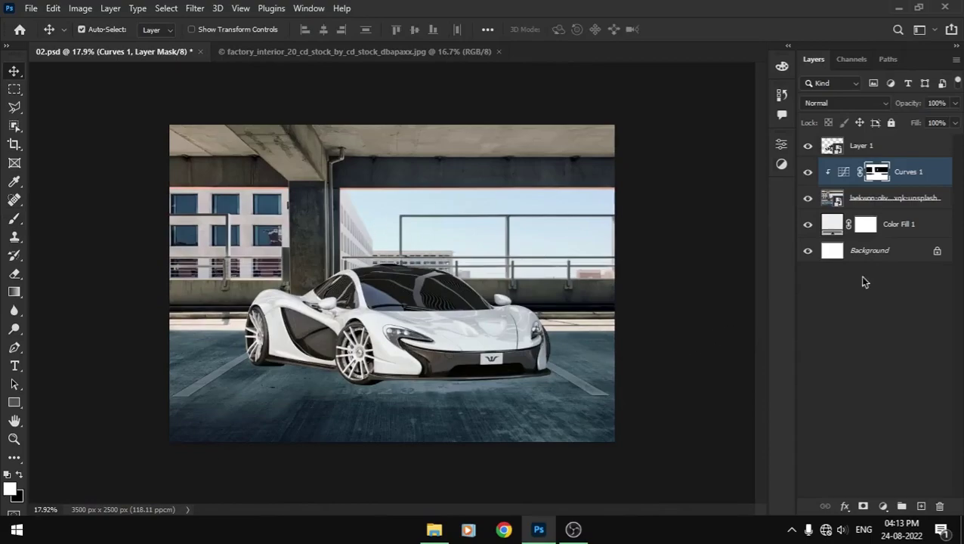
pyautogui.click(916, 150)
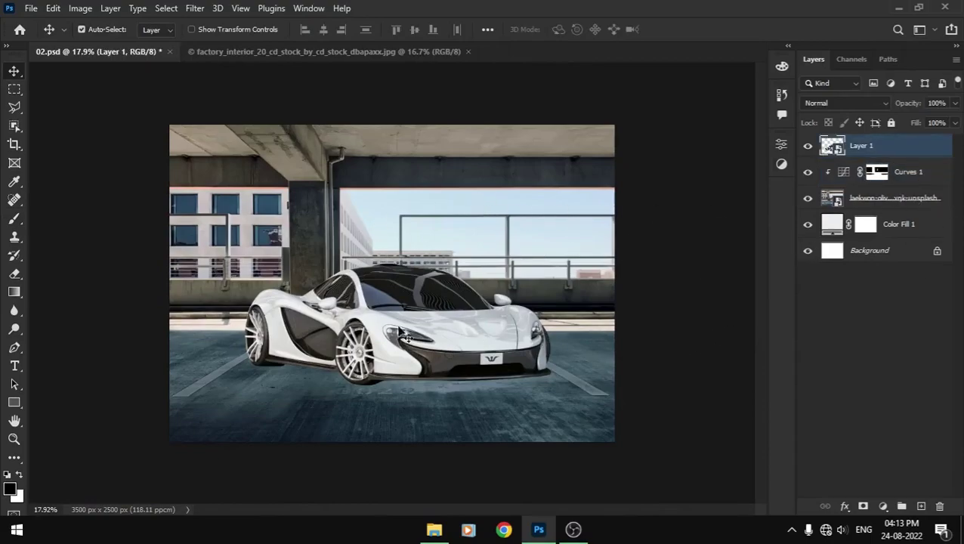
pyautogui.click(888, 507)
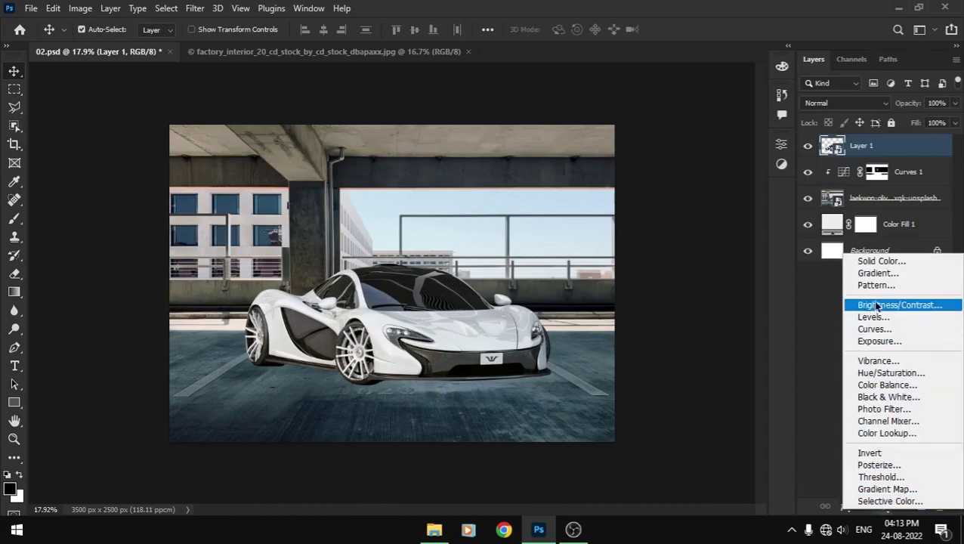
pyautogui.click(870, 328)
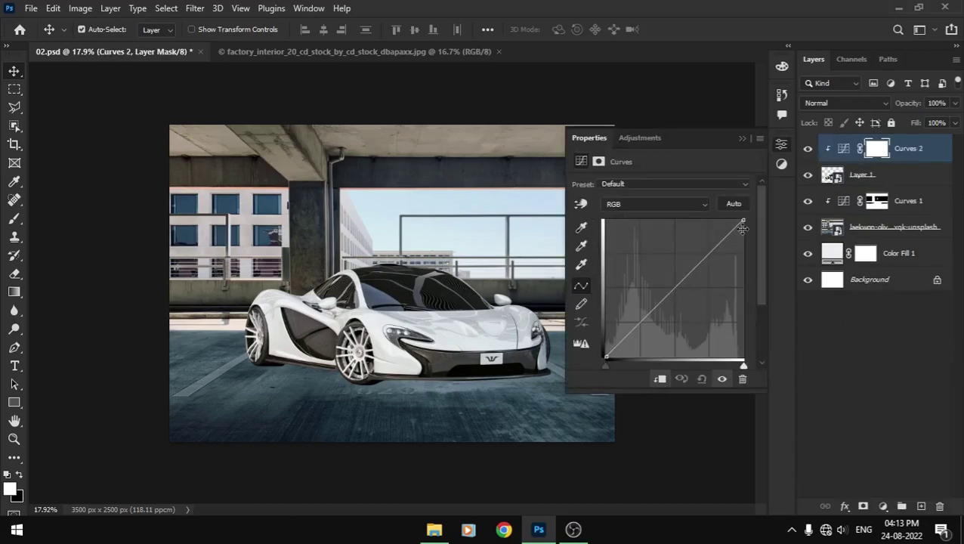
pyautogui.click(612, 365)
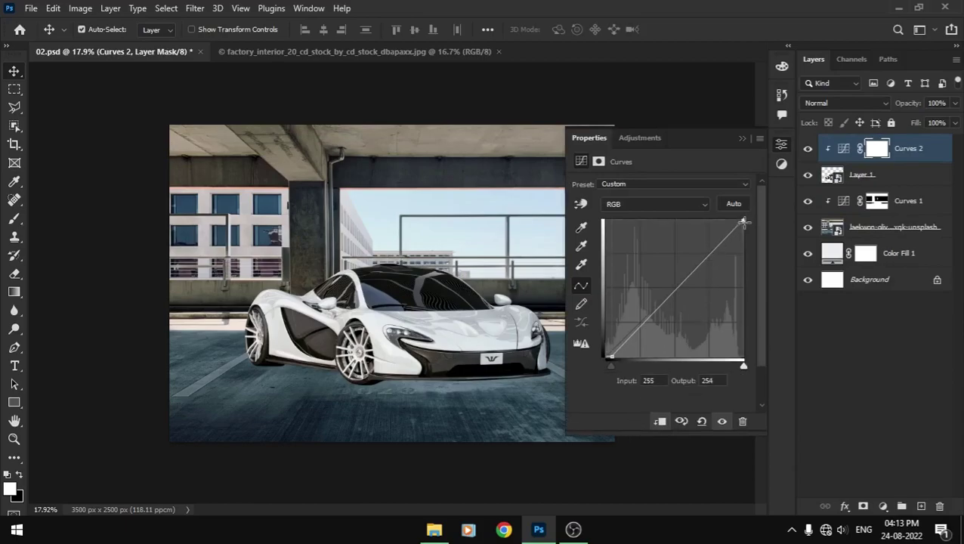
pyautogui.moveTo(743, 223); pyautogui.dragTo(754, 246)
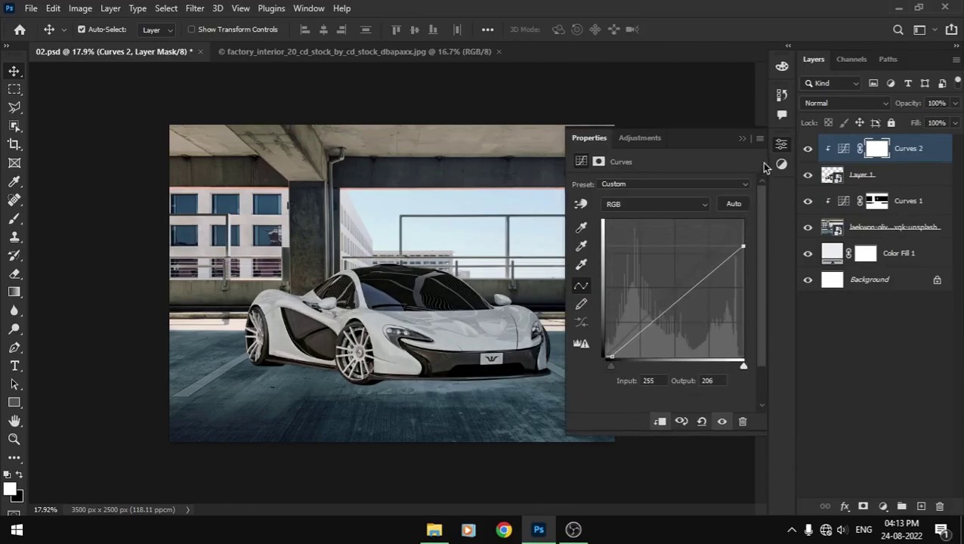
pyautogui.click(743, 141)
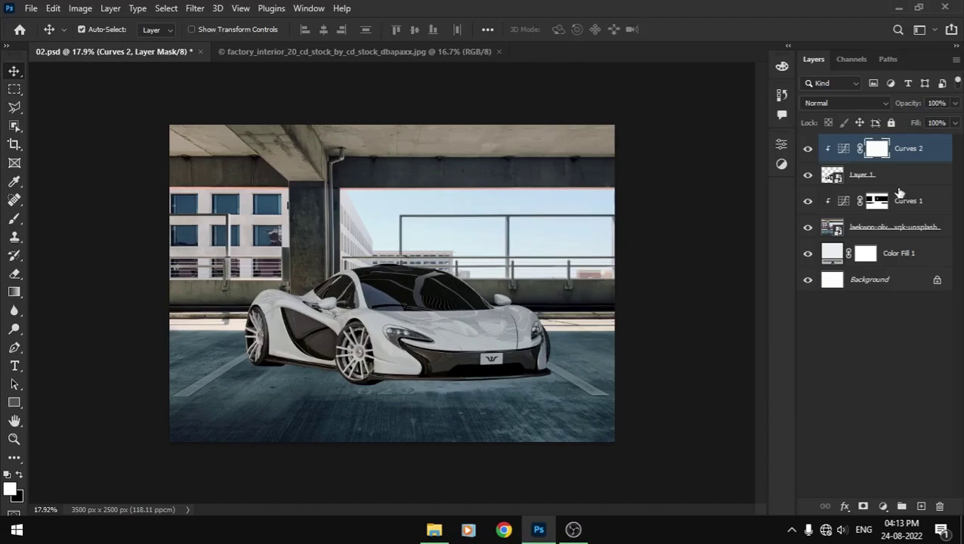
# - Set Curves 2 Blend If with the Underlying Layer highlights split at 159/255 and This Layer at 255
pyautogui.doubleClick(947, 150)
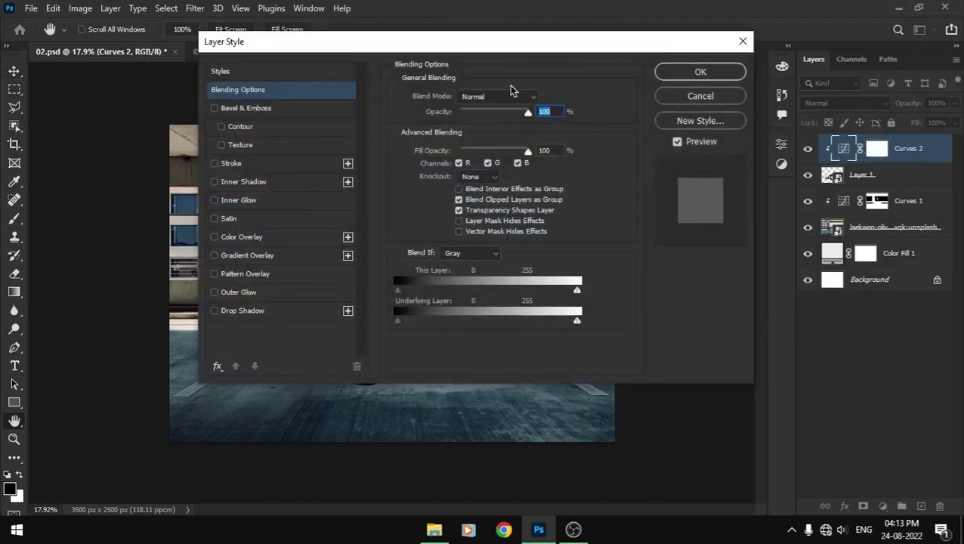
pyautogui.moveTo(445, 55); pyautogui.dragTo(701, 53)
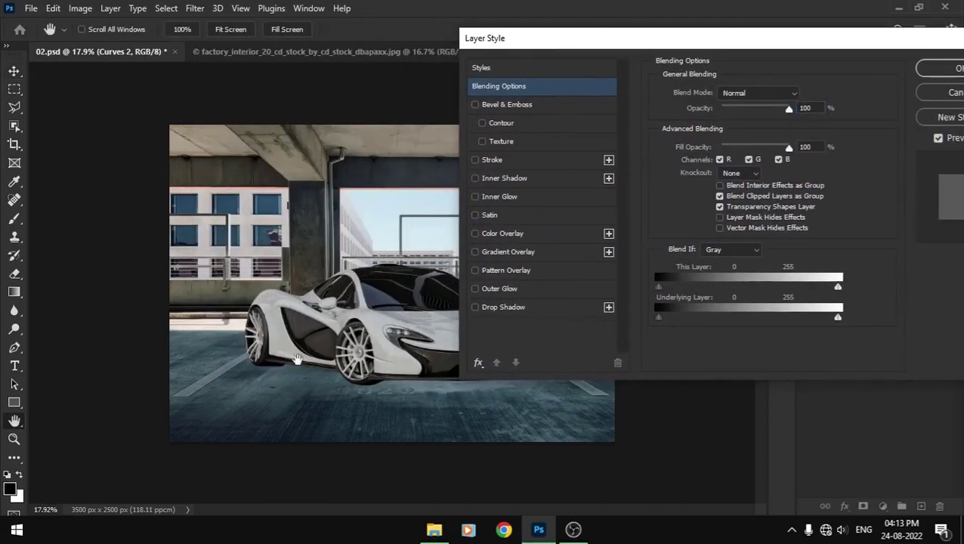
pyautogui.moveTo(291, 363); pyautogui.dragTo(151, 423)
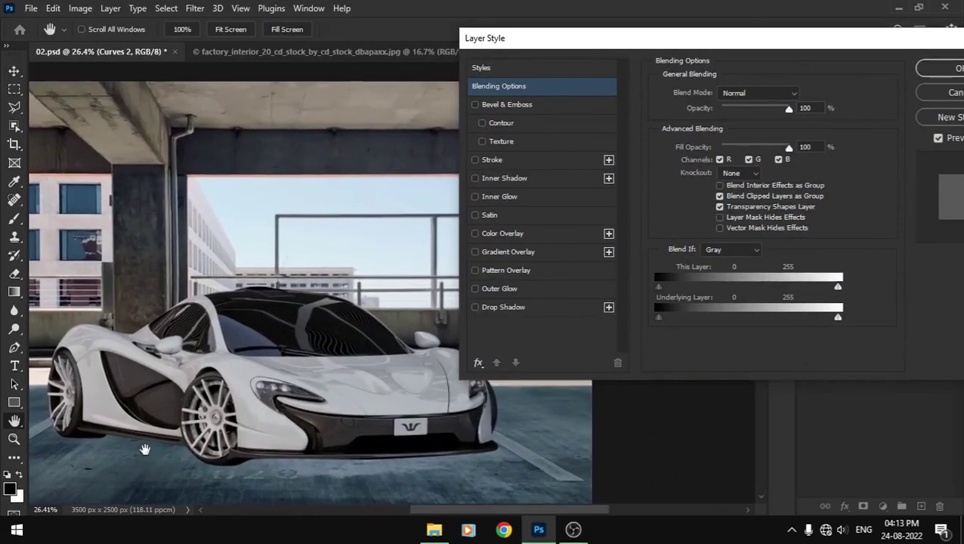
pyautogui.moveTo(639, 49); pyautogui.dragTo(621, 25)
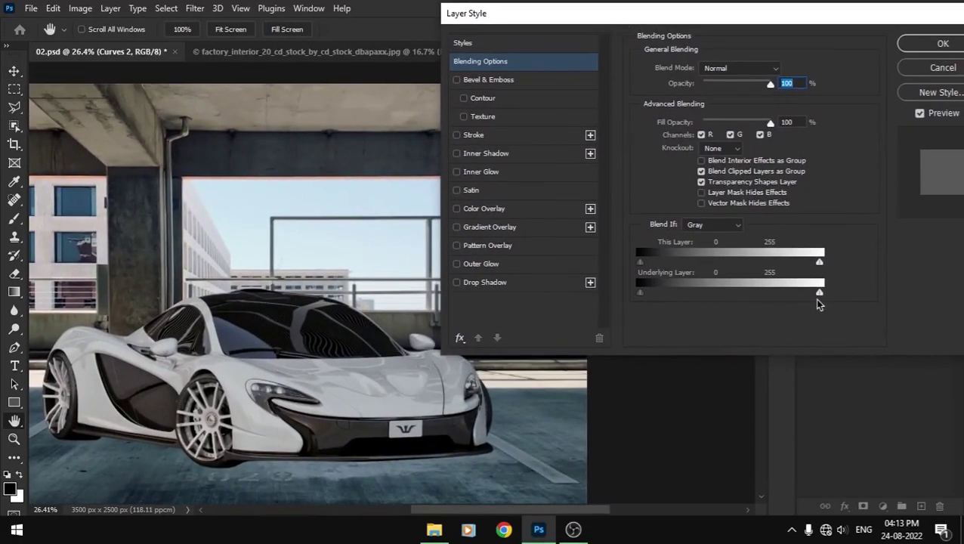
pyautogui.moveTo(819, 293)
pyautogui.mouseDown()
pyautogui.moveTo(741, 295)
pyautogui.moveTo(834, 298)
pyautogui.mouseUp()
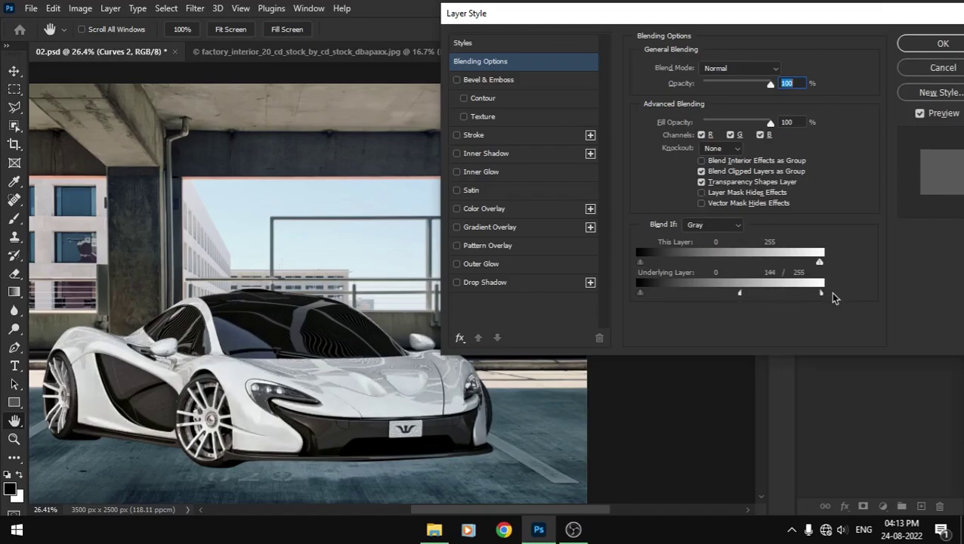
pyautogui.moveTo(725, 297); pyautogui.dragTo(772, 297)
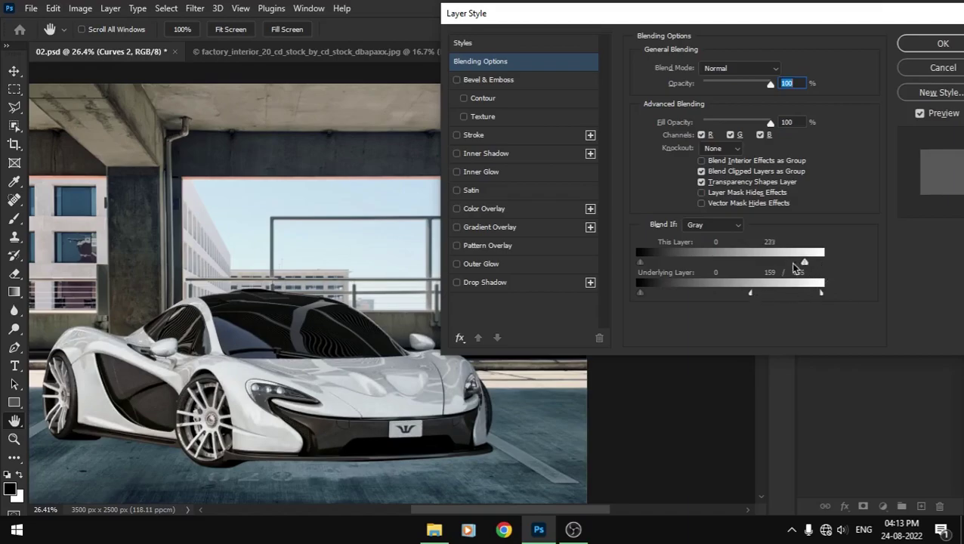
pyautogui.moveTo(805, 262); pyautogui.dragTo(901, 268)
# - Confirm the blending options, then add an empty Layer 2 beneath the car layer
pyautogui.press('Return')
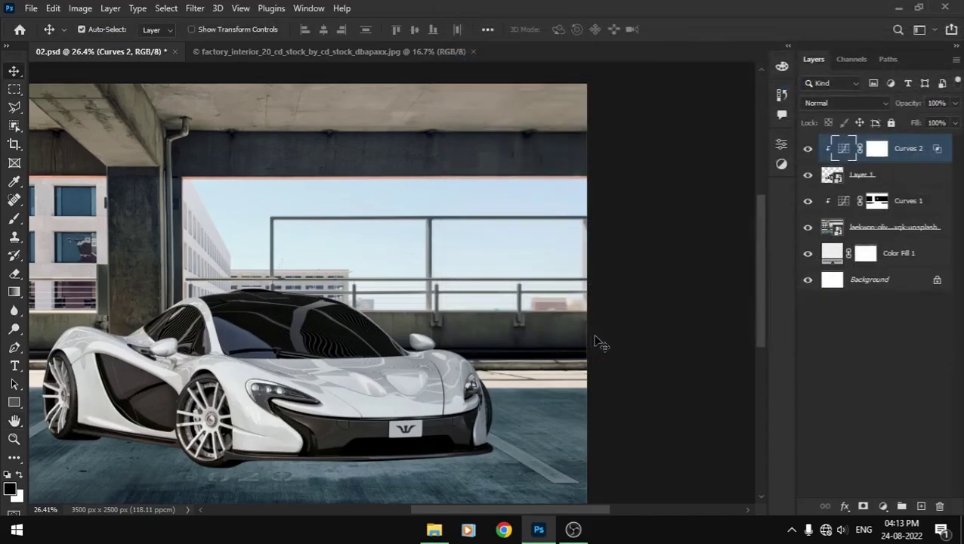
pyautogui.click(808, 150)
pyautogui.moveTo(535, 292); pyautogui.dragTo(612, 194)
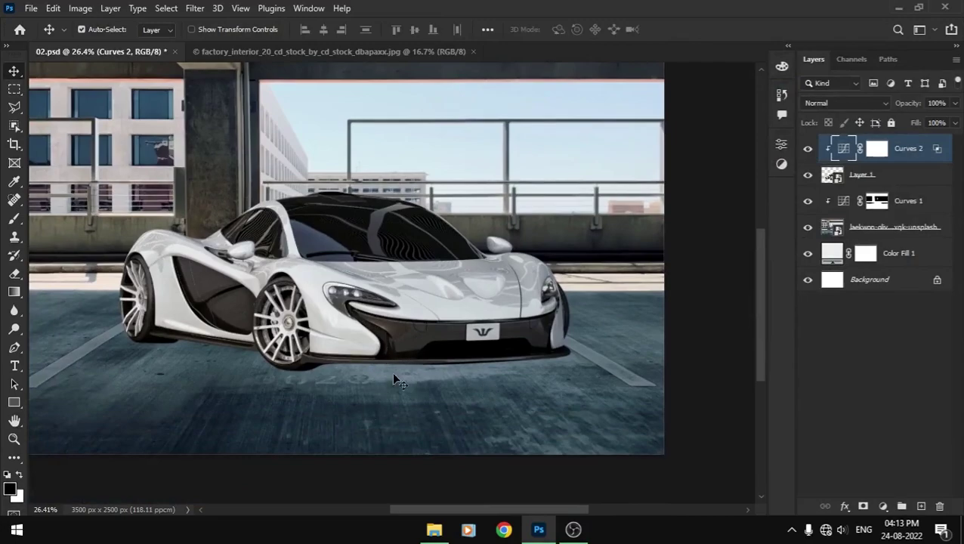
pyautogui.click(907, 175)
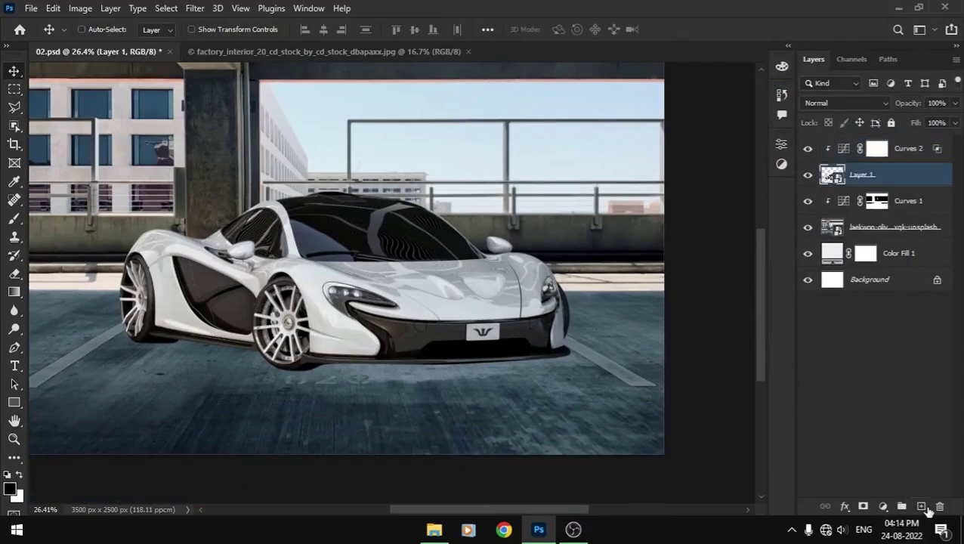
pyautogui.keyDown('ctrl'); pyautogui.click(921, 506); pyautogui.keyUp('ctrl')
# - Outline the floor area under the car with the Polygonal Lasso
pyautogui.press('l')
pyautogui.scroll(3, 559, 374)
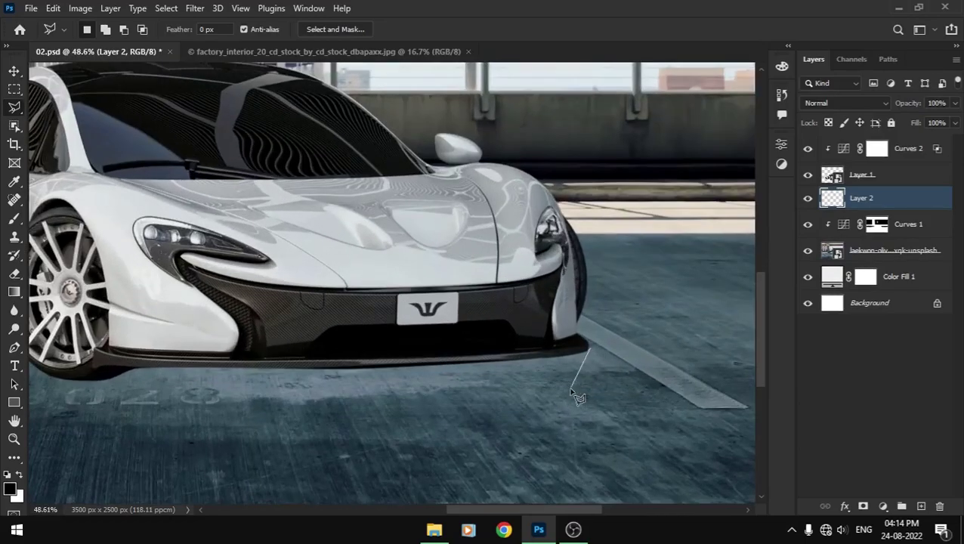
pyautogui.moveTo(581, 381); pyautogui.dragTo(649, 414)
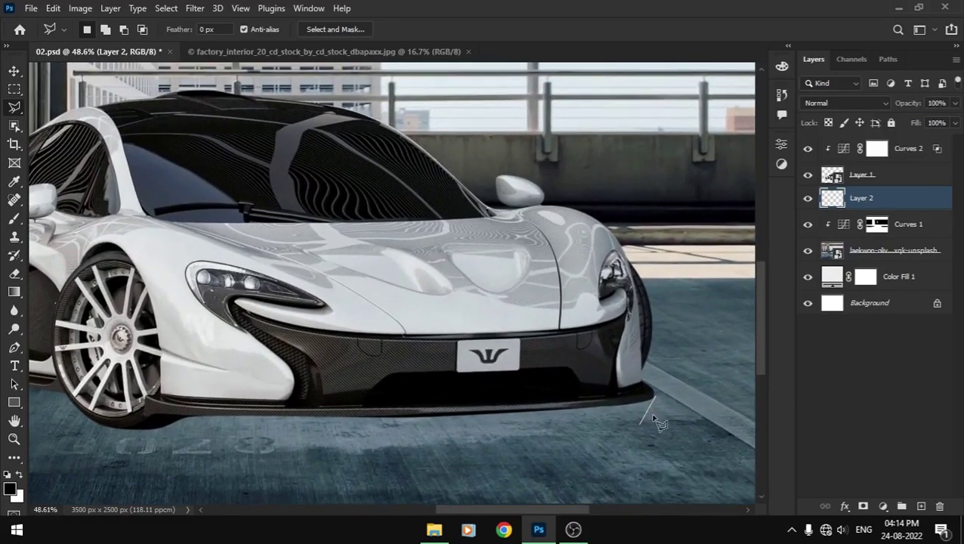
pyautogui.hotkey('ctrl', '+')
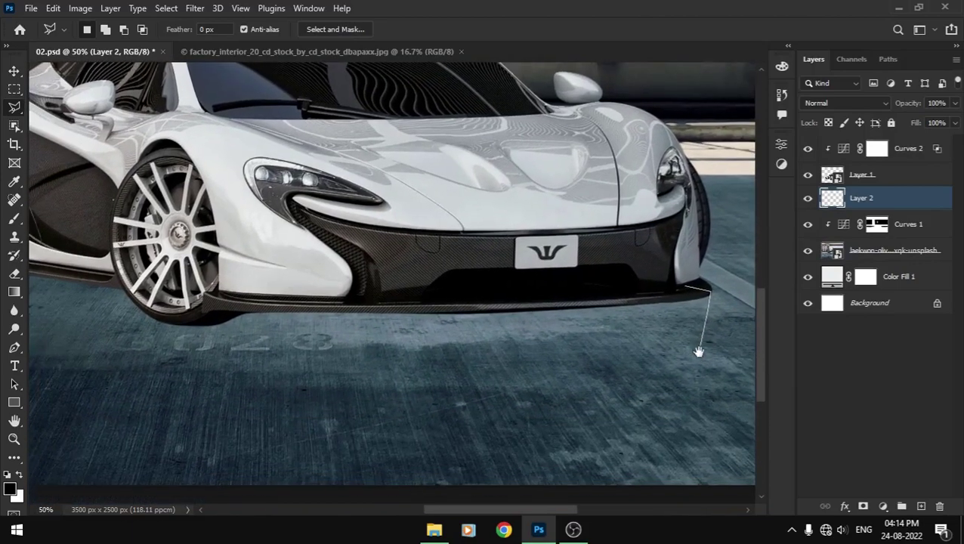
pyautogui.click(710, 438)
pyautogui.click(264, 478)
pyautogui.click(174, 470)
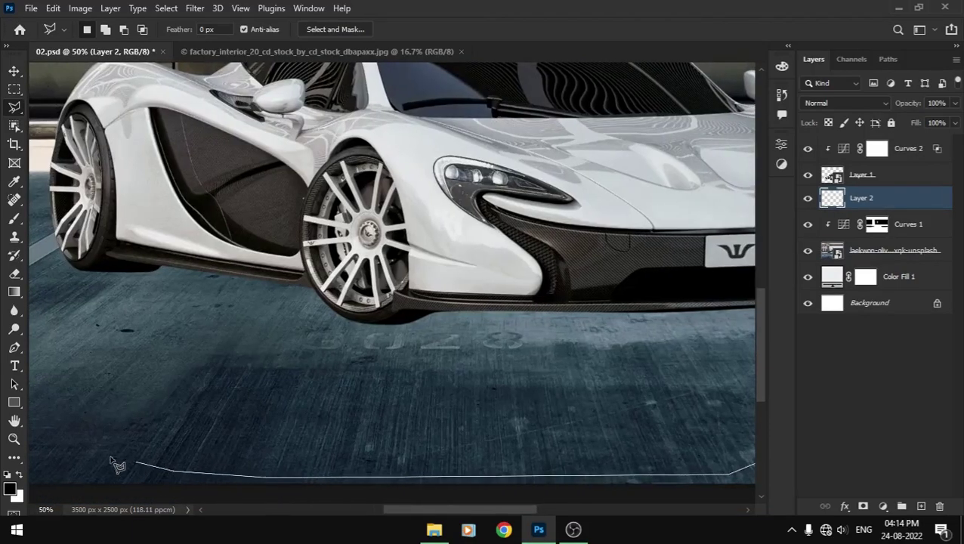
pyautogui.click(155, 456)
pyautogui.click(129, 401)
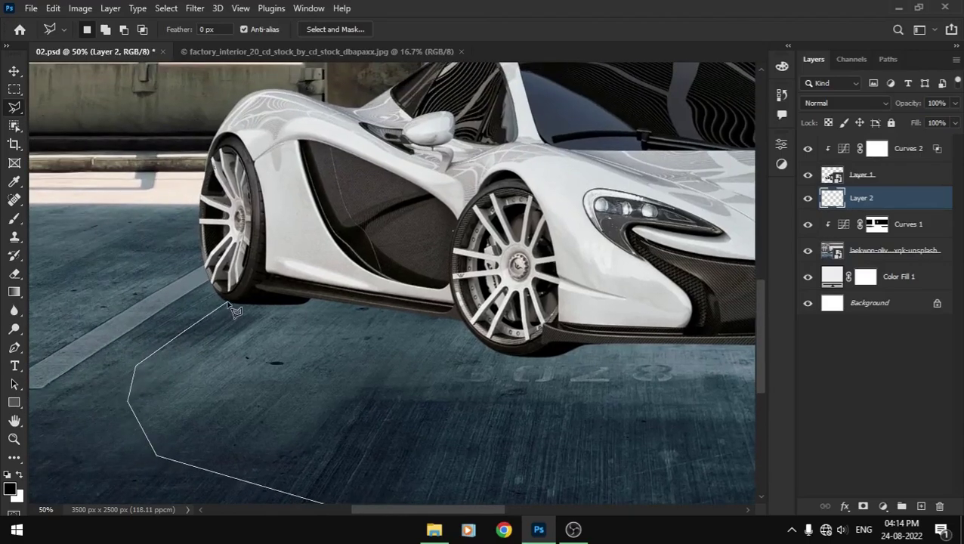
pyautogui.click(340, 292)
pyautogui.click(529, 281)
pyautogui.doubleClick(641, 275)
# - Make a much larger, fully soft brush for painting the shadow inside the selection
pyautogui.hotkey('ctrl', '0')
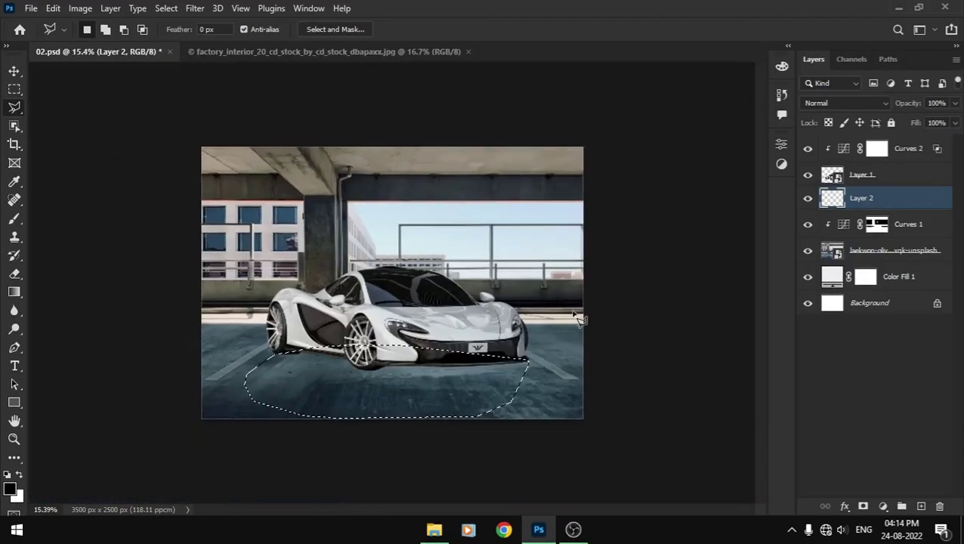
pyautogui.press('b')
pyautogui.scroll(5, 456, 342)
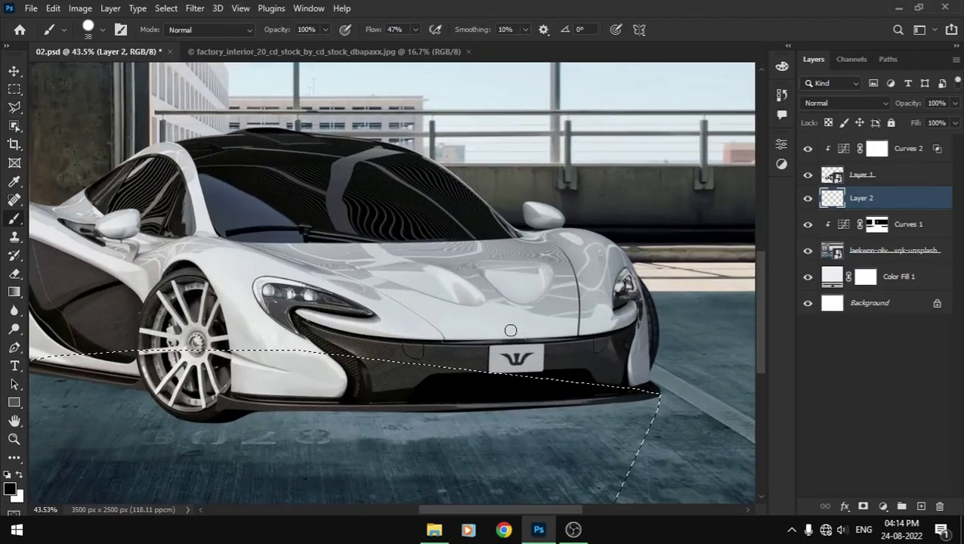
pyautogui.moveTo(510, 331); pyautogui.dragTo(542, 318)
pyautogui.moveTo(462, 423)
pyautogui.mouseDown()
pyautogui.moveTo(533, 195)
pyautogui.moveTo(589, 193)
pyautogui.mouseUp()
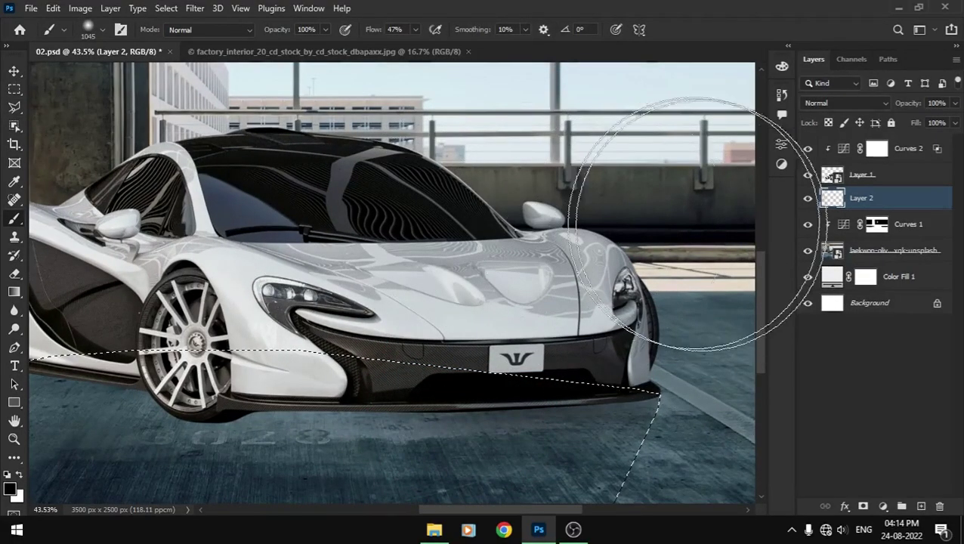
# - Set Layer 2 to Multiply and paint a soft dark shadow under the car, erasing excess
pyautogui.click(854, 103)
pyautogui.click(832, 156)
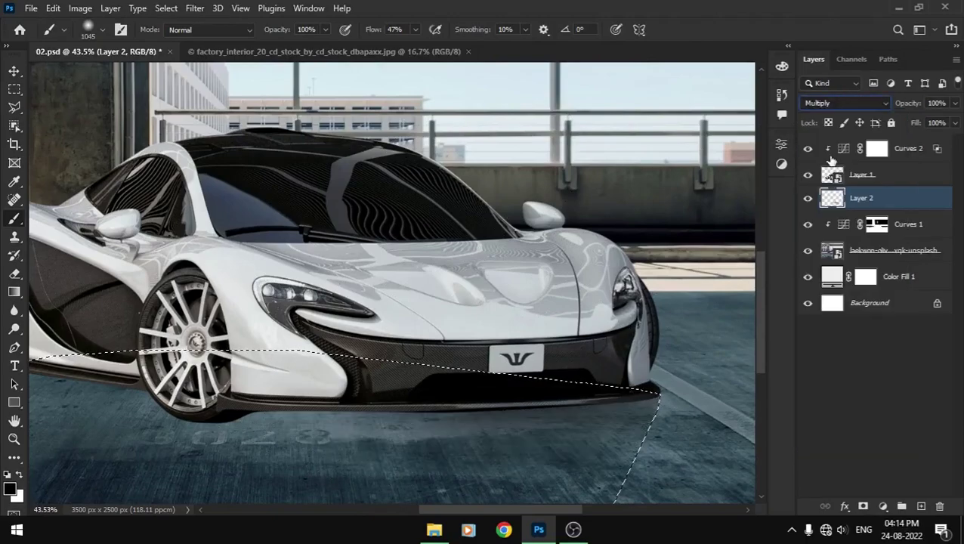
pyautogui.hotkey('ctrl', 'd')
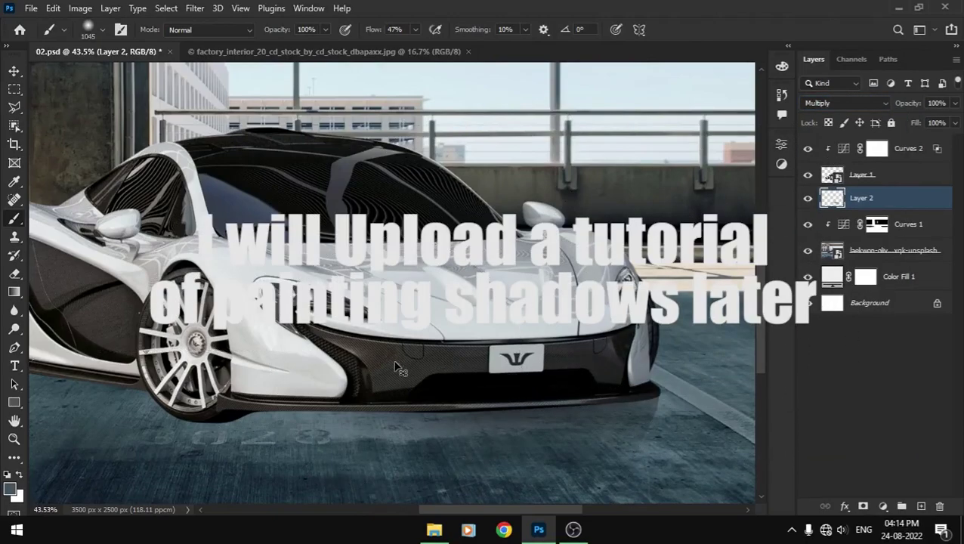
pyautogui.hotkey('ctrl', 'z')
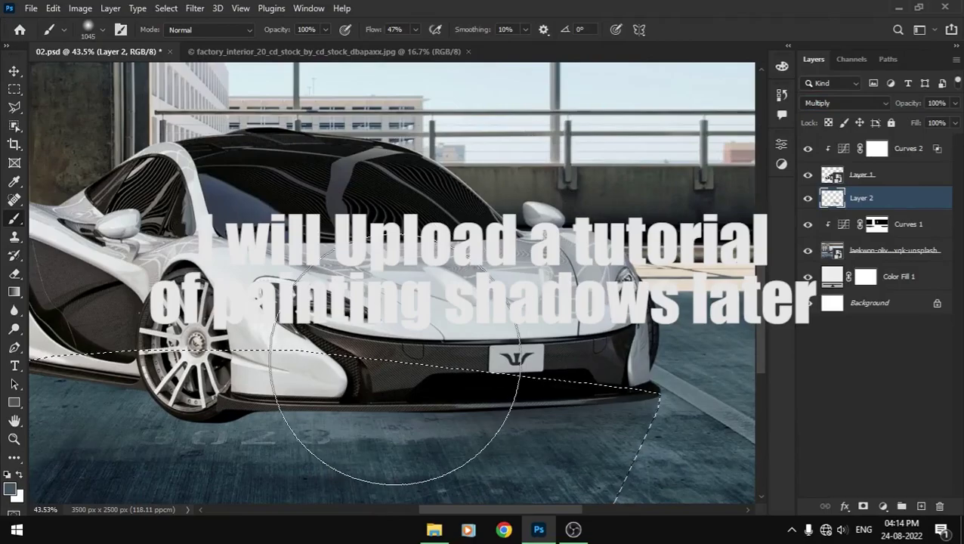
pyautogui.press('e')
pyautogui.scroll(-5, 497, 438)
pyautogui.scroll(10, 399, 426)
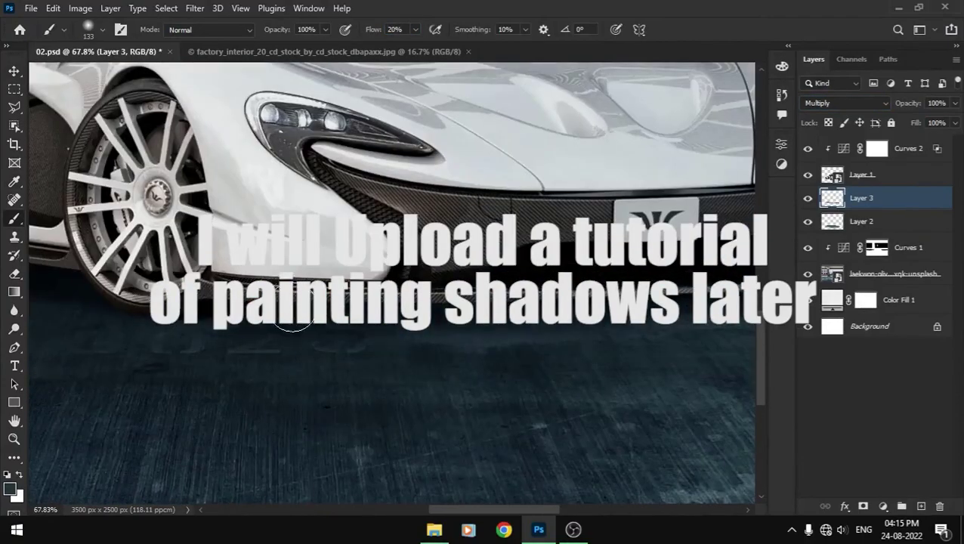
pyautogui.scroll(-5, 293, 324)
pyautogui.scroll(-2, 383, 409)
# - Add an Exposure adjustment on the car layer with exposure -1.17 and gamma 0.94
pyautogui.click(906, 177)
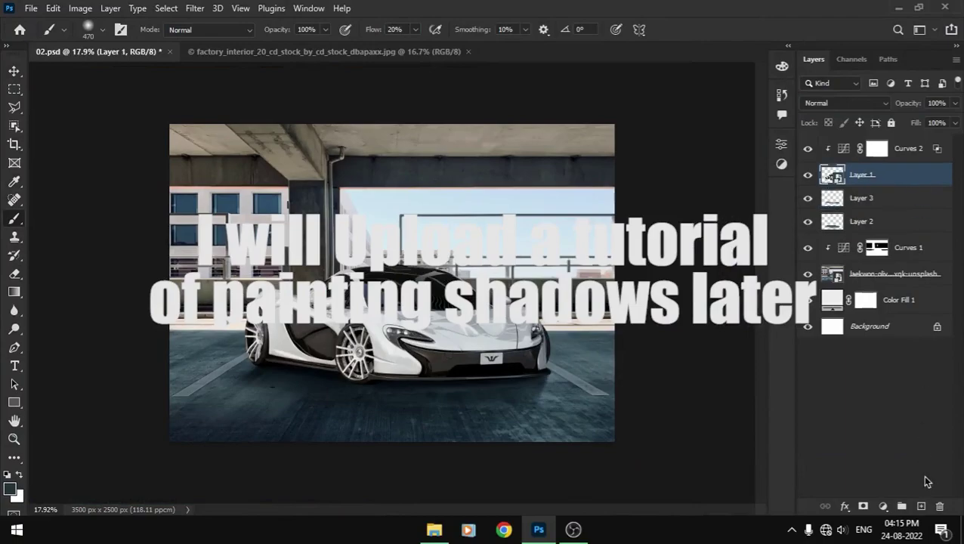
pyautogui.click(883, 505)
pyautogui.click(908, 333)
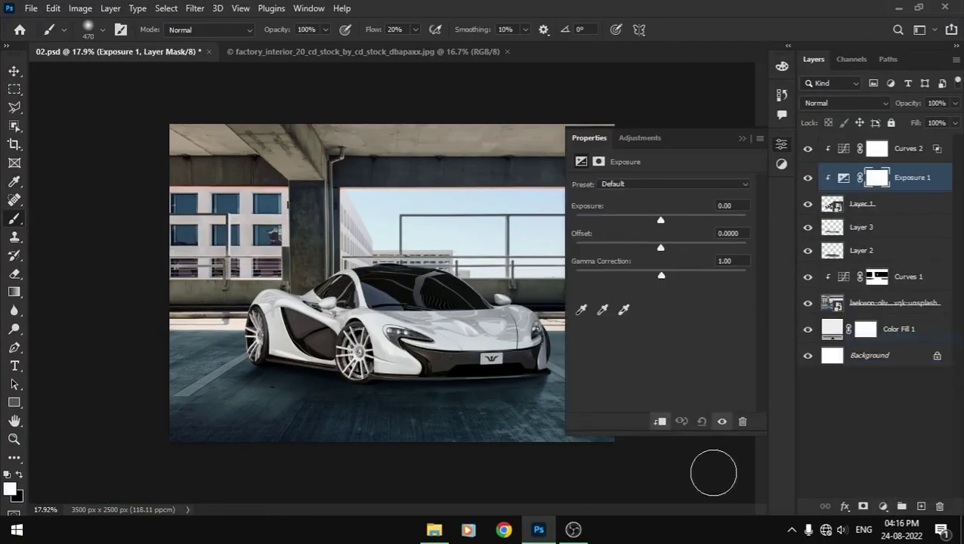
pyautogui.click(648, 219)
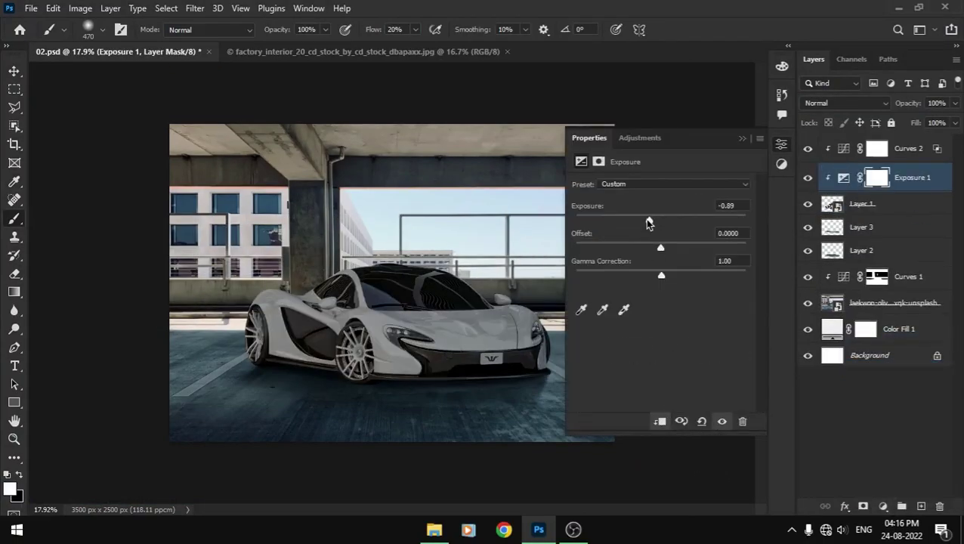
pyautogui.moveTo(647, 219); pyautogui.dragTo(645, 219)
pyautogui.click(666, 275)
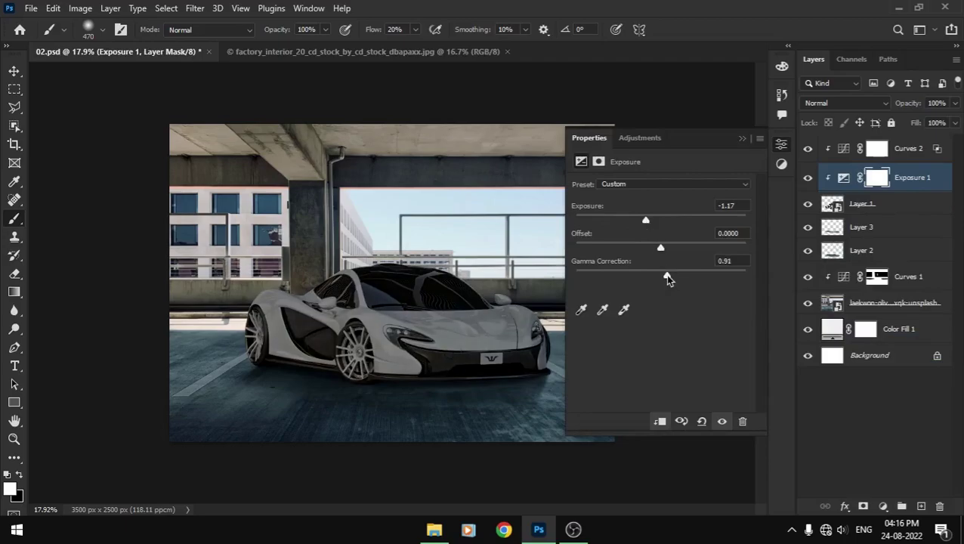
pyautogui.click(665, 277)
pyautogui.click(743, 139)
# - Paint black with a larger brush on the Curves 1 mask over the left floor and front wheel
pyautogui.press('v')
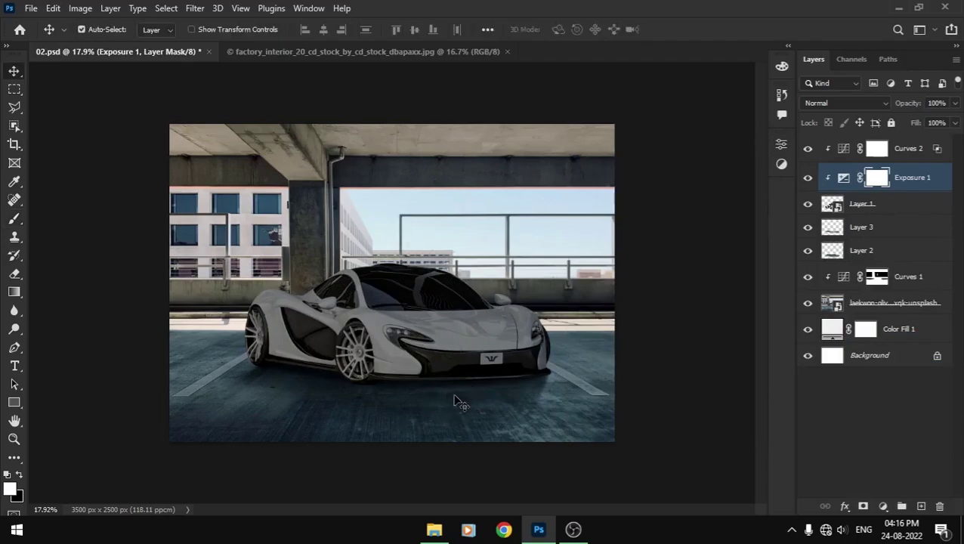
pyautogui.click(876, 278)
pyautogui.press('b')
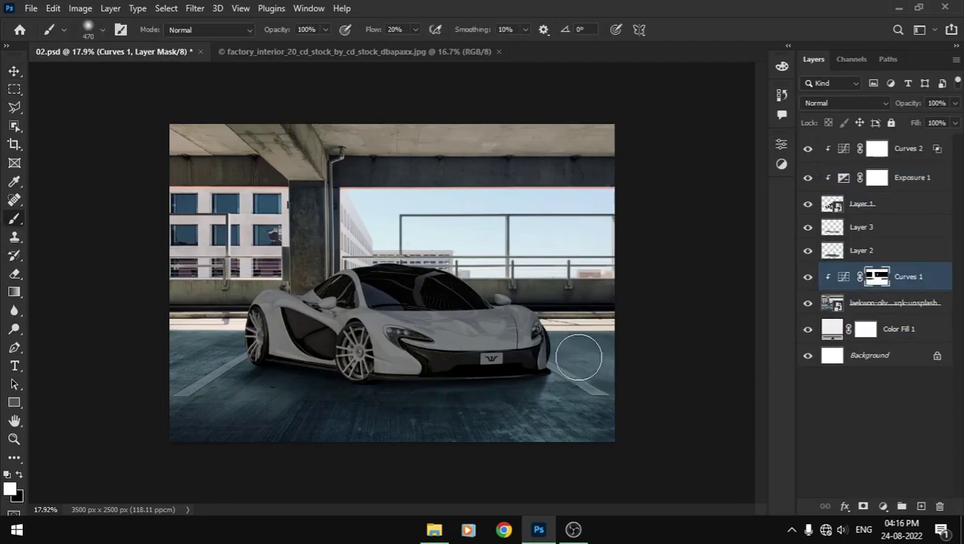
pyautogui.press(']')
pyautogui.press(']')
pyautogui.press(']')
pyautogui.press('x')
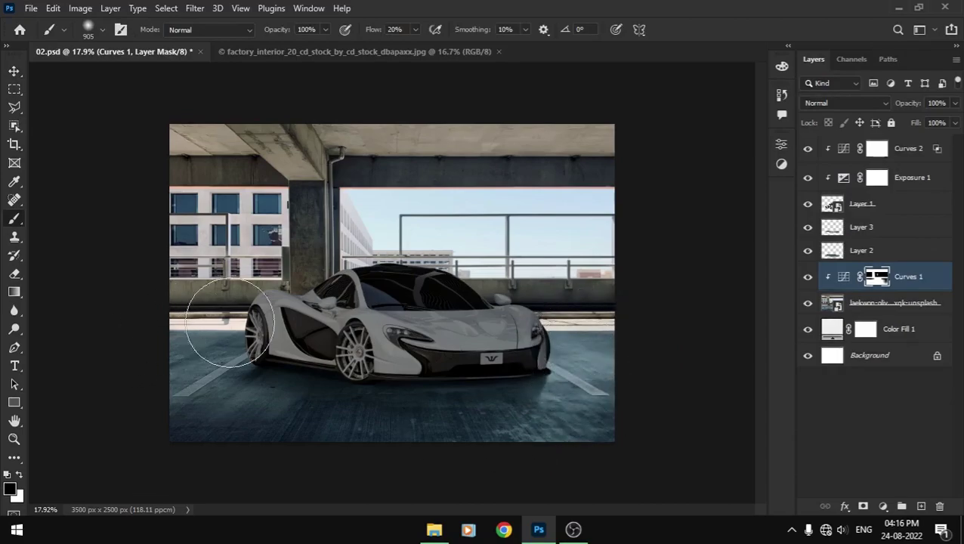
pyautogui.moveTo(226, 322); pyautogui.dragTo(169, 389)
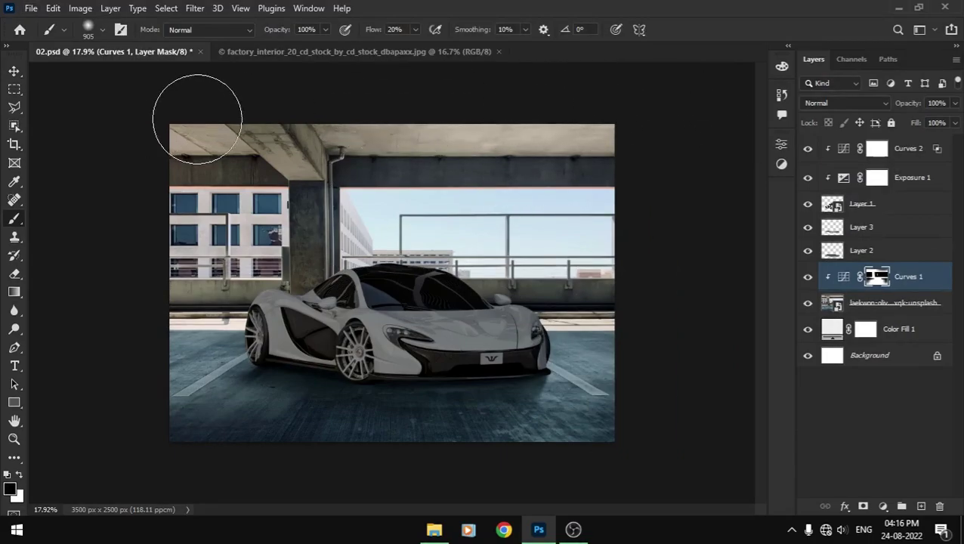
pyautogui.keyDown('alt'); pyautogui.click(321, 345); pyautogui.keyUp('alt')
pyautogui.hotkey('ctrl', '0')
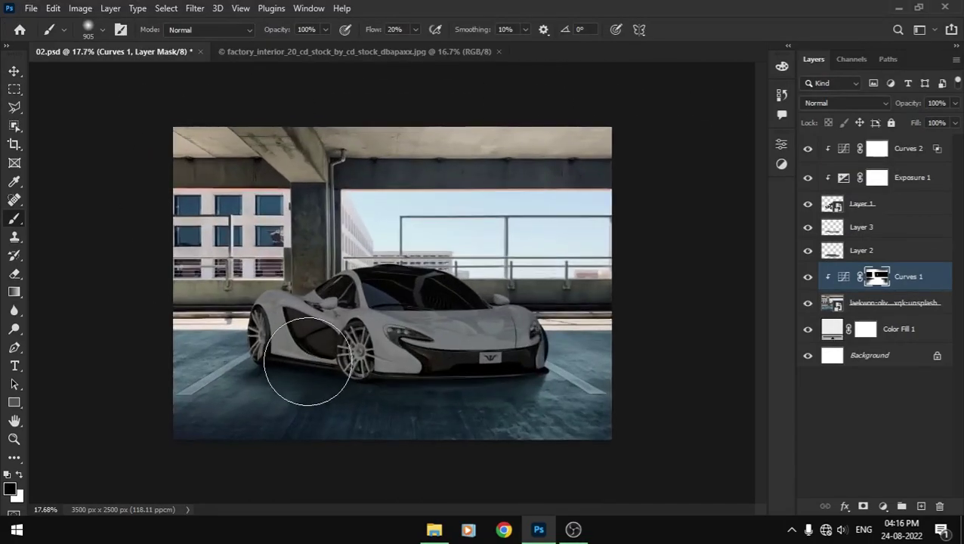
# - Add a Color Balance adjustment on Layer 1 with midtones at -7, -4, +14
pyautogui.press('v')
pyautogui.click(914, 205)
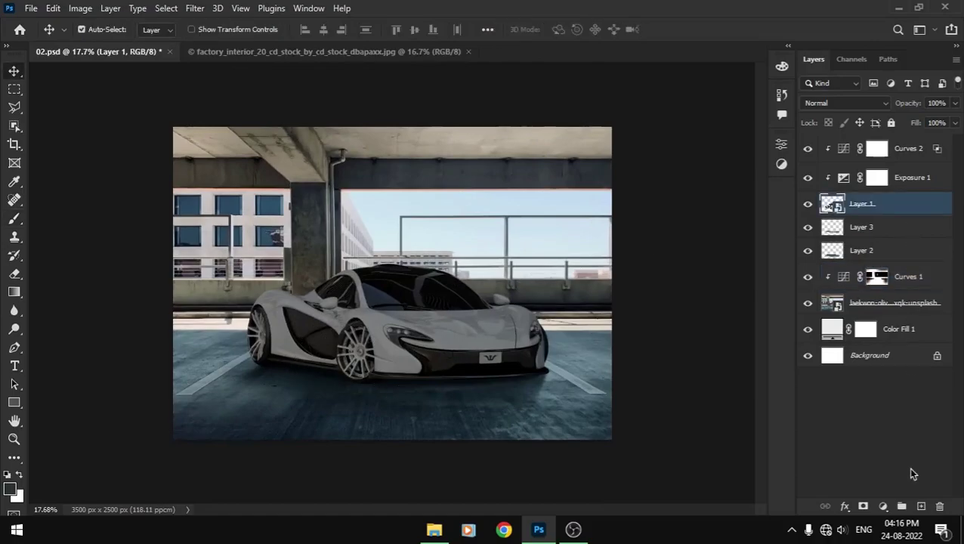
pyautogui.click(884, 506)
pyautogui.click(887, 381)
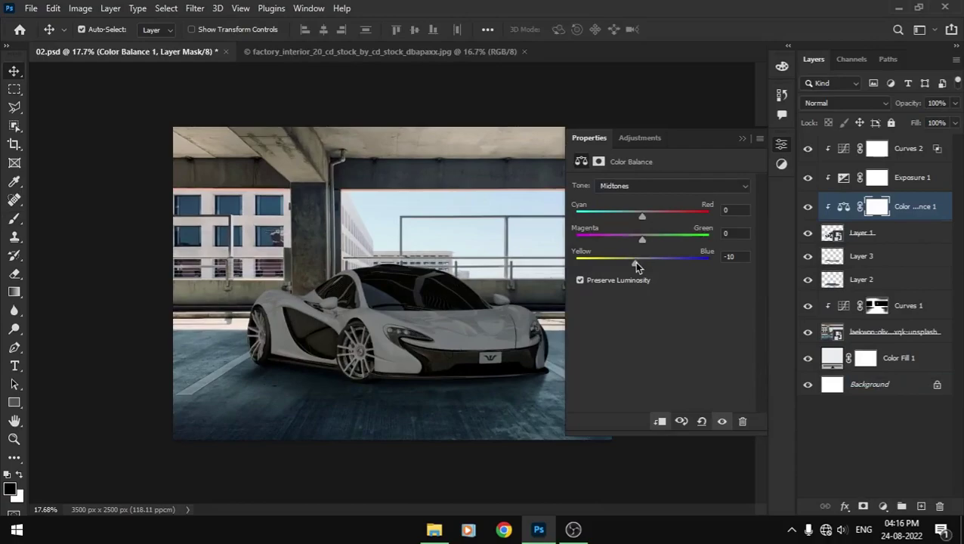
pyautogui.moveTo(635, 263); pyautogui.dragTo(637, 263)
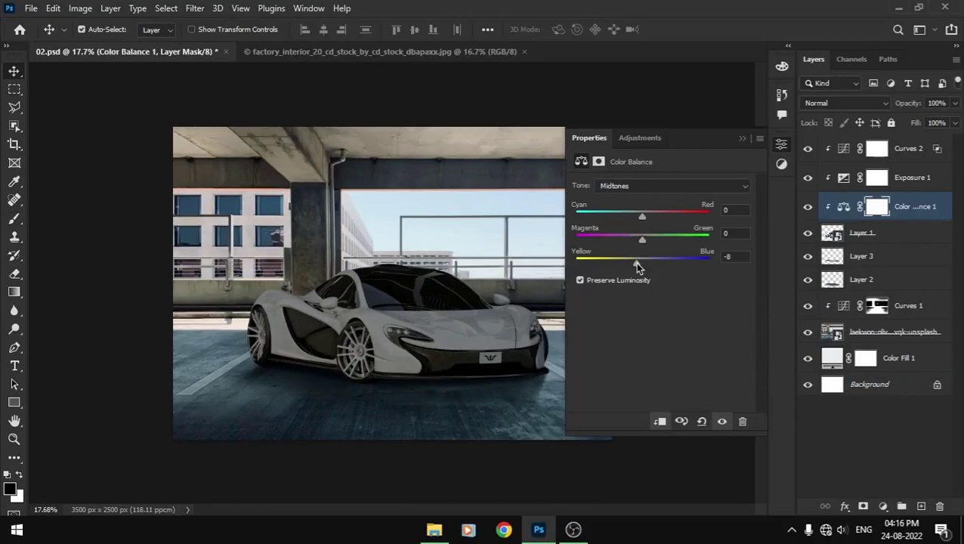
pyautogui.click(740, 261)
pyautogui.click(659, 188)
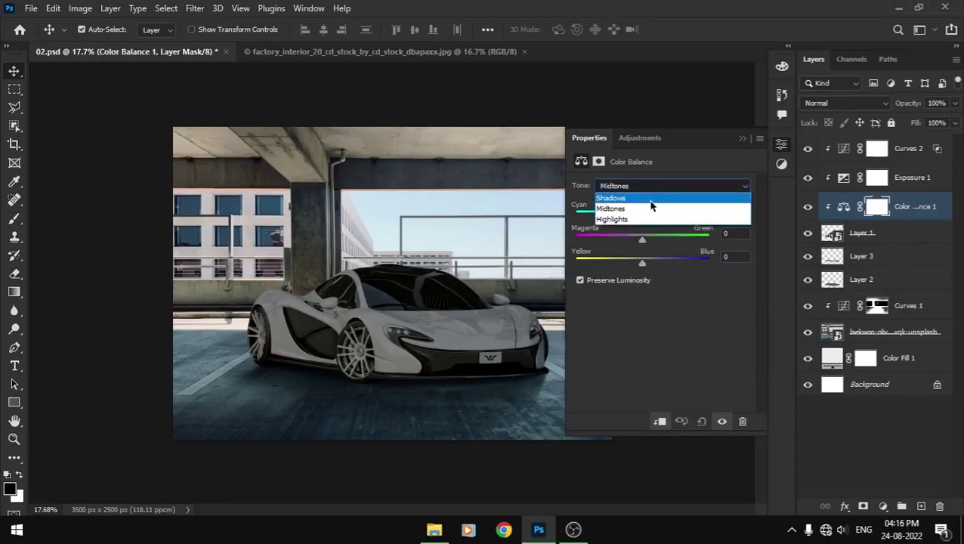
pyautogui.click(706, 188)
pyautogui.click(626, 208)
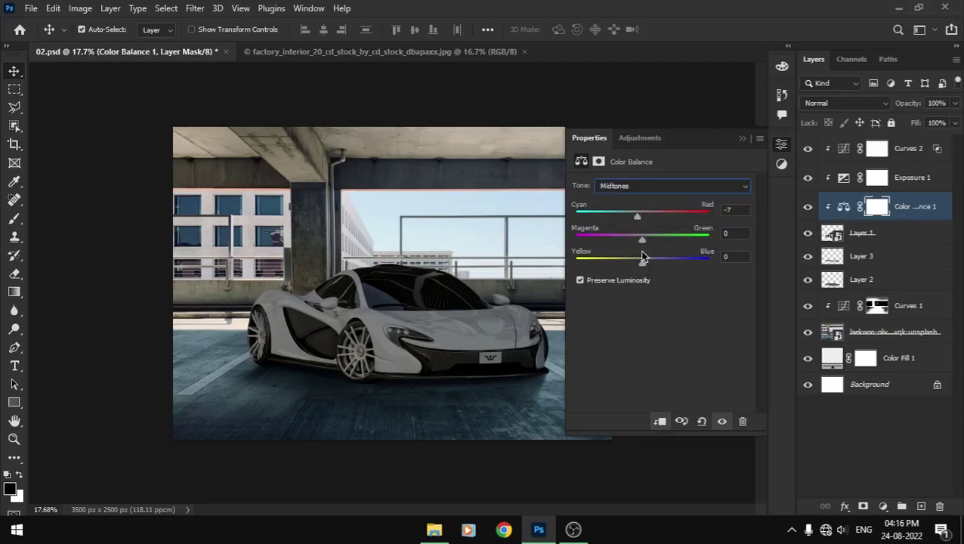
pyautogui.moveTo(643, 263); pyautogui.dragTo(651, 262)
pyautogui.click(742, 138)
# - Move Color Balance 1 to the top of the layer stack and save 02.psd
pyautogui.scroll(-1, 423, 305)
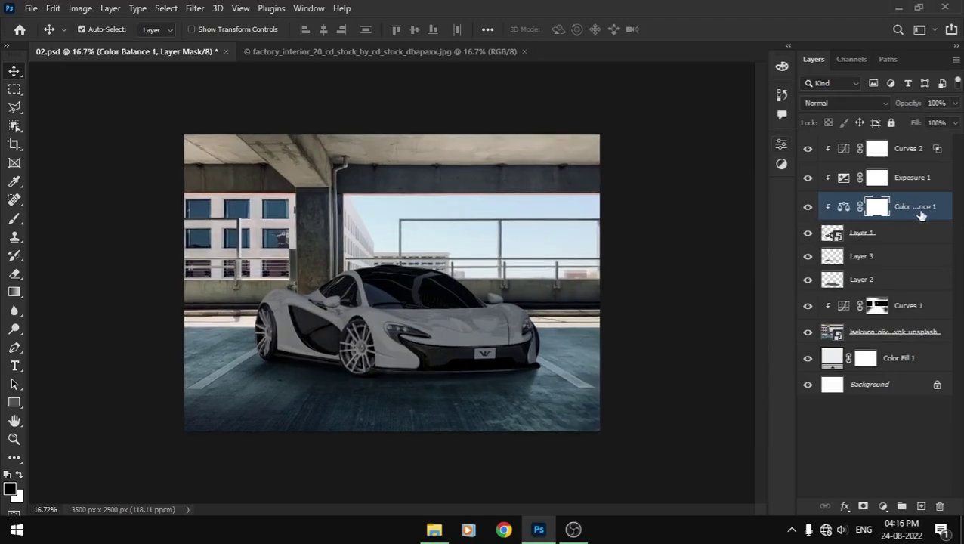
pyautogui.keyDown('ctrl'); pyautogui.click(925, 149); pyautogui.keyUp('ctrl')
pyautogui.keyDown('ctrl'); pyautogui.click(927, 147); pyautogui.keyUp('ctrl')
pyautogui.hotkey('ctrl', 'shift', ']')
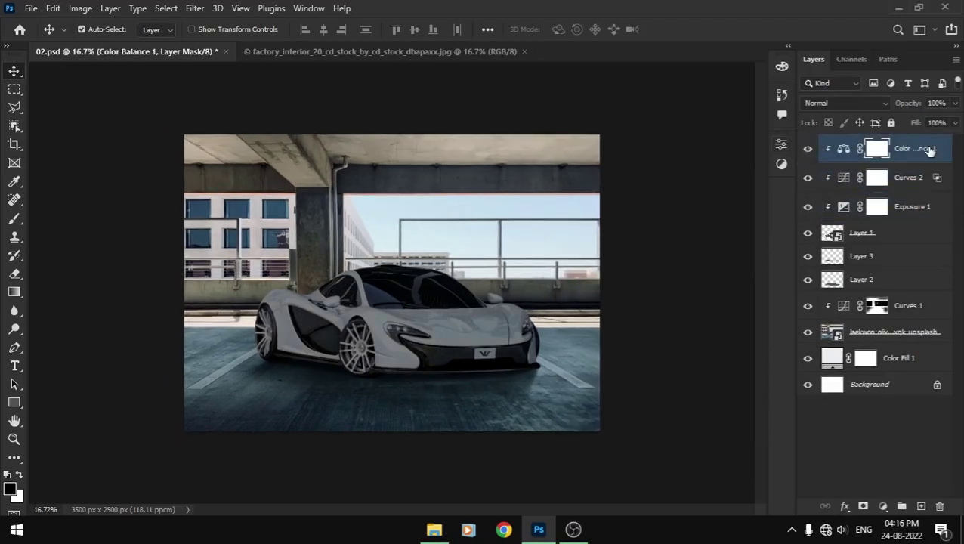
pyautogui.hotkey('ctrl', 's')
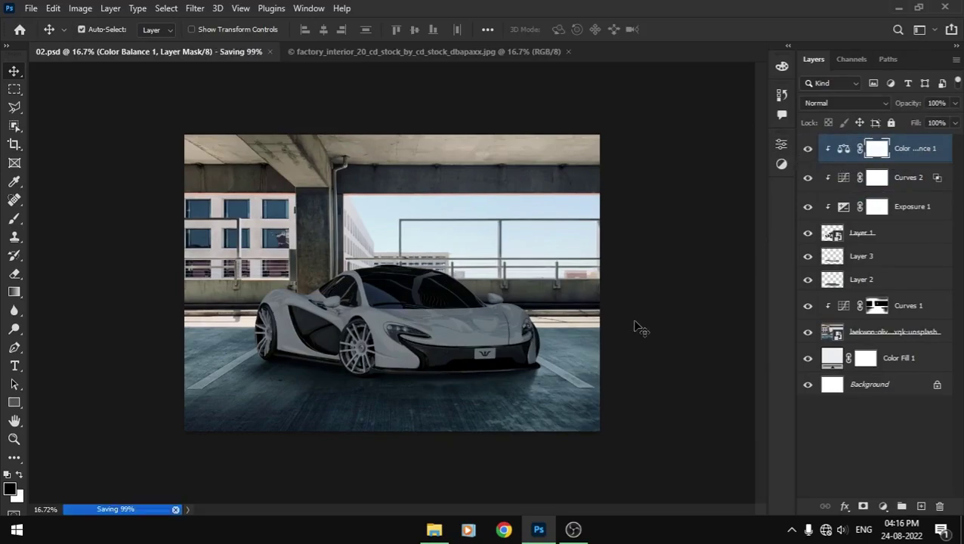
# - Create a new empty layer, Layer 4, directly above Curves 1
pyautogui.click(892, 453)
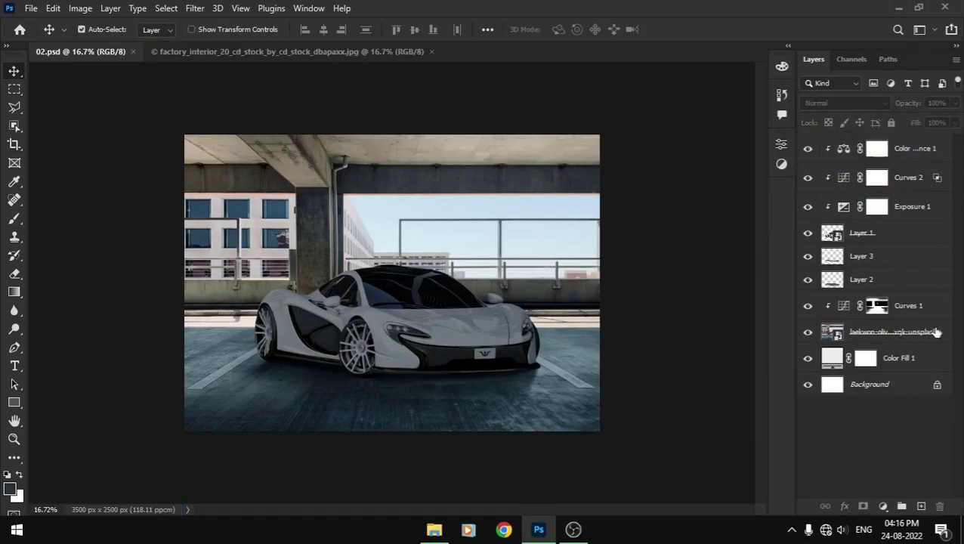
pyautogui.click(876, 305)
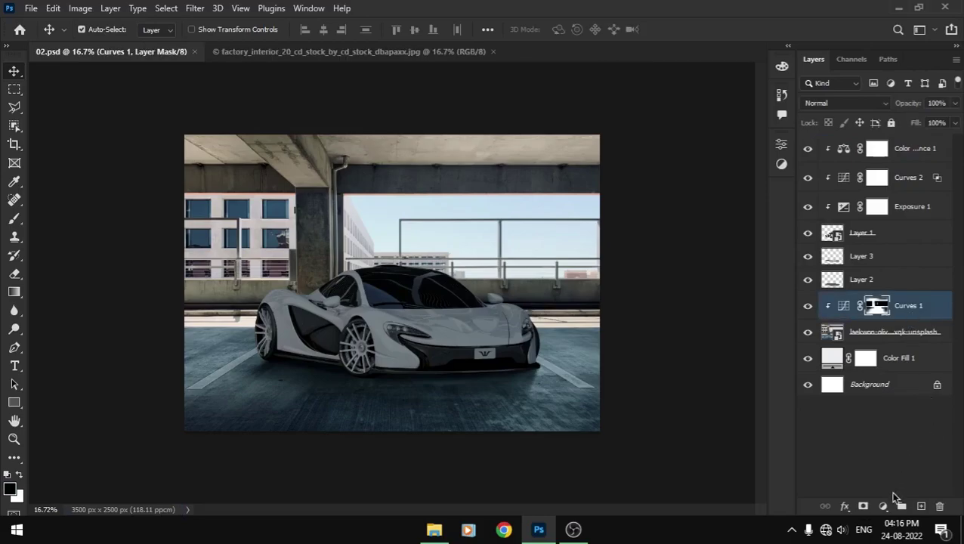
pyautogui.click(882, 507)
pyautogui.press('Escape')
pyautogui.click(919, 506)
# - Paint a soft white haze over the bright garage opening with a large brush
pyautogui.press('b')
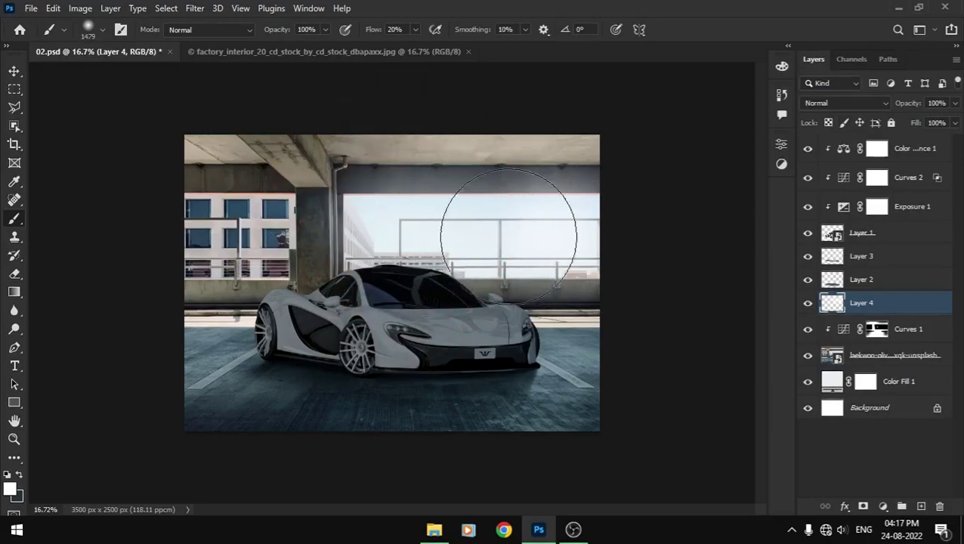
pyautogui.press(']')
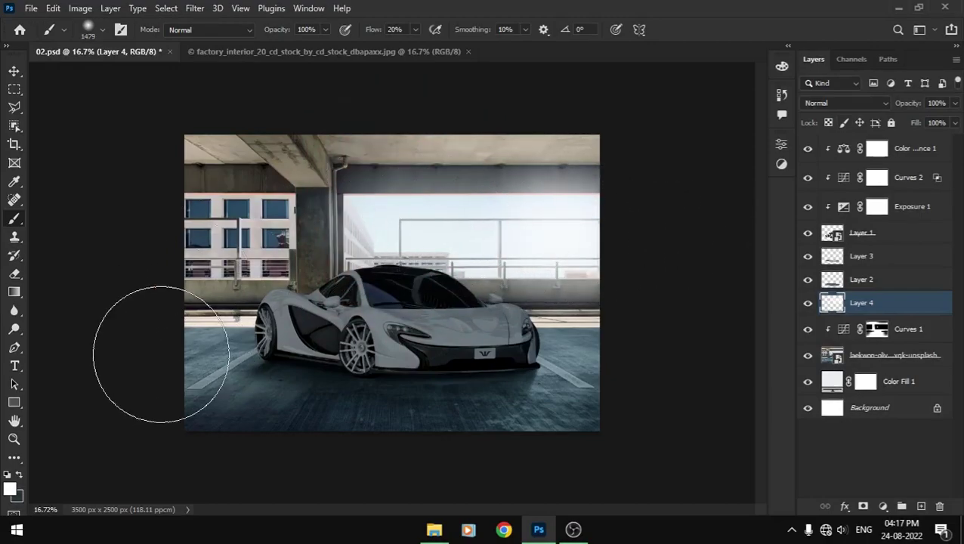
pyautogui.press('v')
pyautogui.click(927, 244)
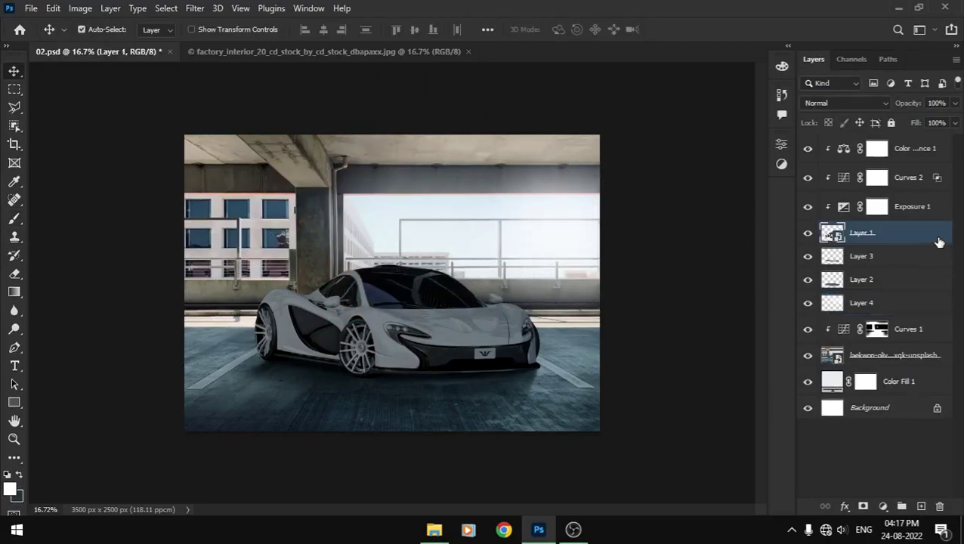
# - Apply an Inner Glow effect to Layer 1 and zoom in on the car's side mirror
pyautogui.click(484, 172)
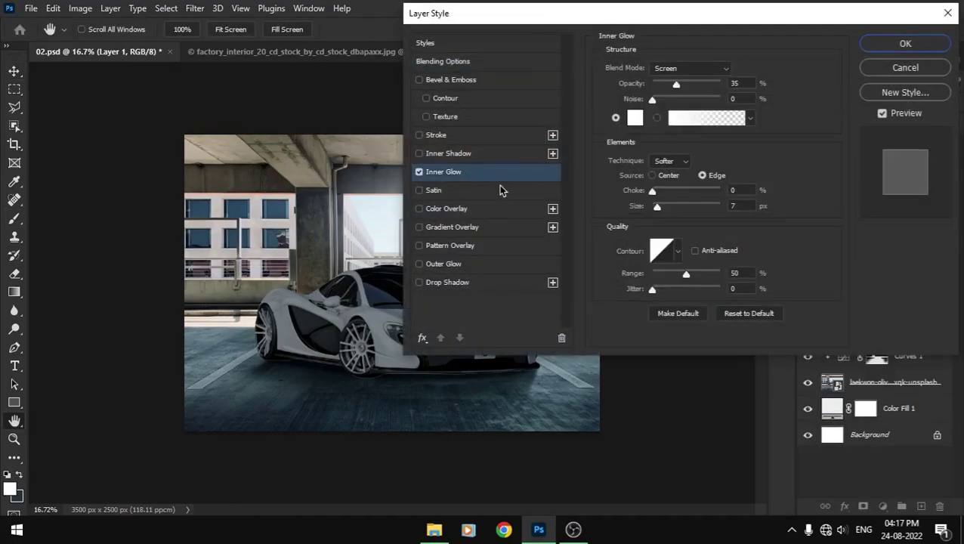
pyautogui.moveTo(589, 7); pyautogui.dragTo(719, 33)
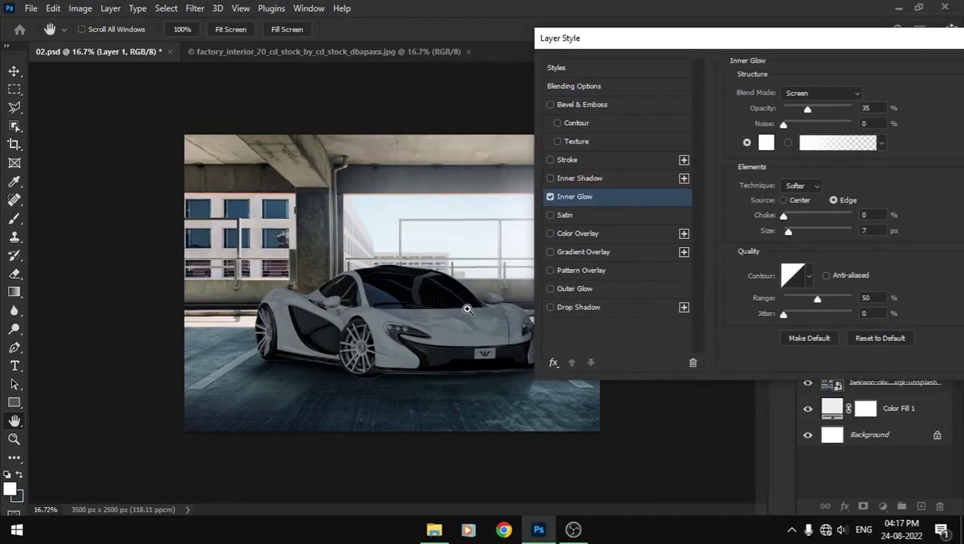
pyautogui.keyDown('ctrl'); pyautogui.click(482, 303); pyautogui.keyUp('ctrl')
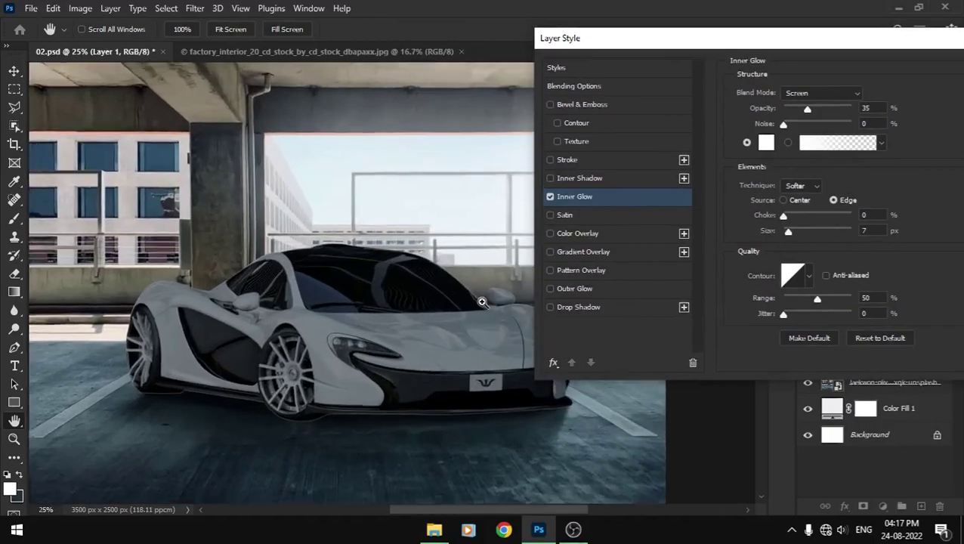
pyautogui.press('Return')
pyautogui.moveTo(365, 280); pyautogui.dragTo(299, 266)
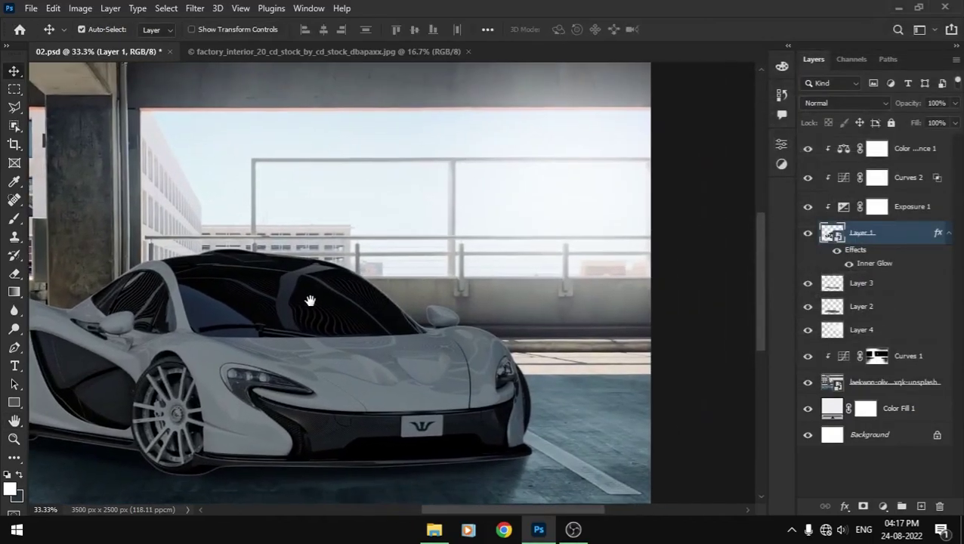
pyautogui.moveTo(356, 282); pyautogui.dragTo(444, 338)
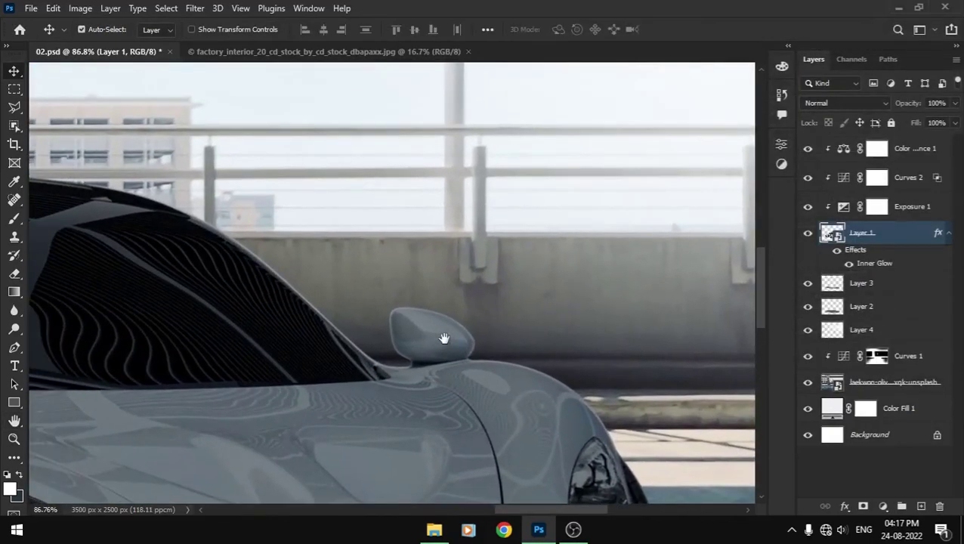
pyautogui.doubleClick(796, 264)
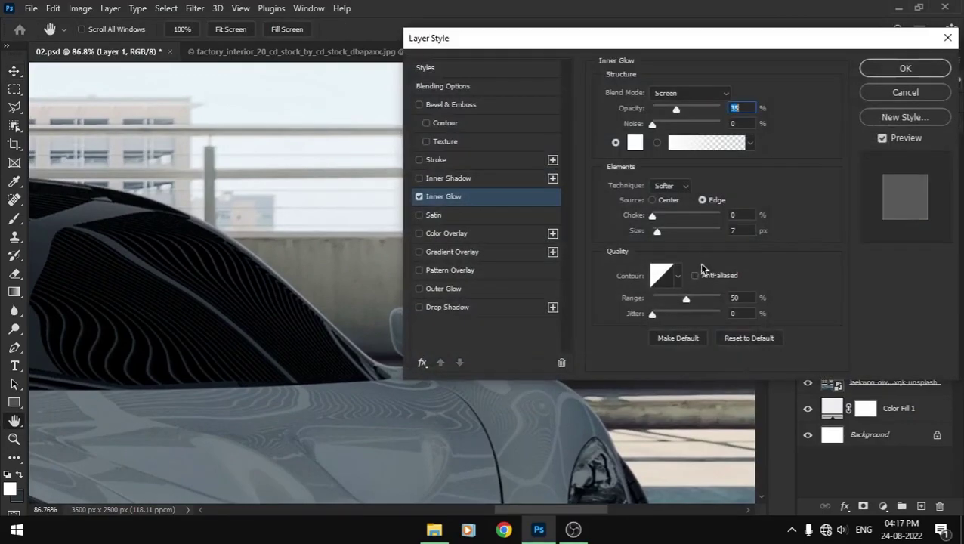
pyautogui.moveTo(328, 260); pyautogui.dragTo(221, 263)
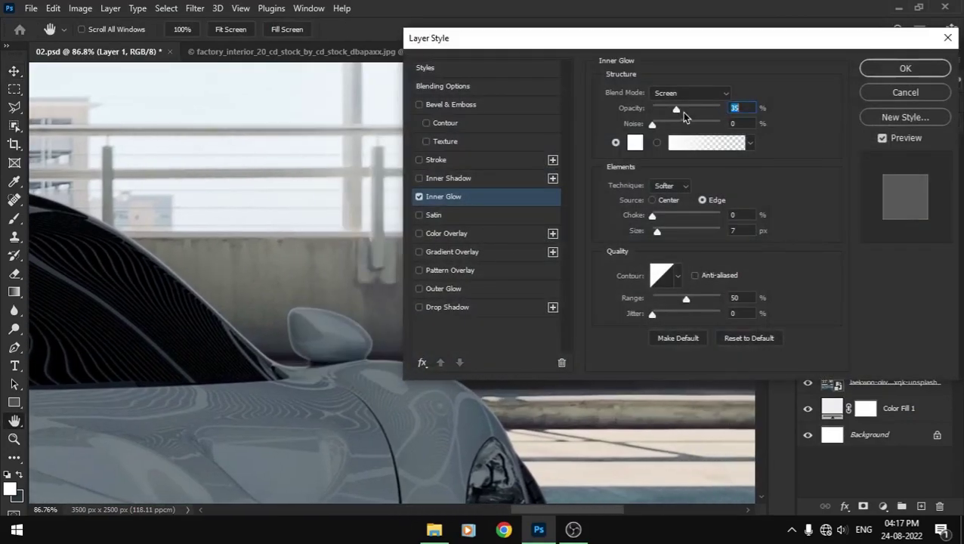
# - Set the inner glow to Color Dodge, 68% opacity, 13 px size and 77% range
pyautogui.moveTo(677, 109); pyautogui.dragTo(722, 111)
pyautogui.click(692, 93)
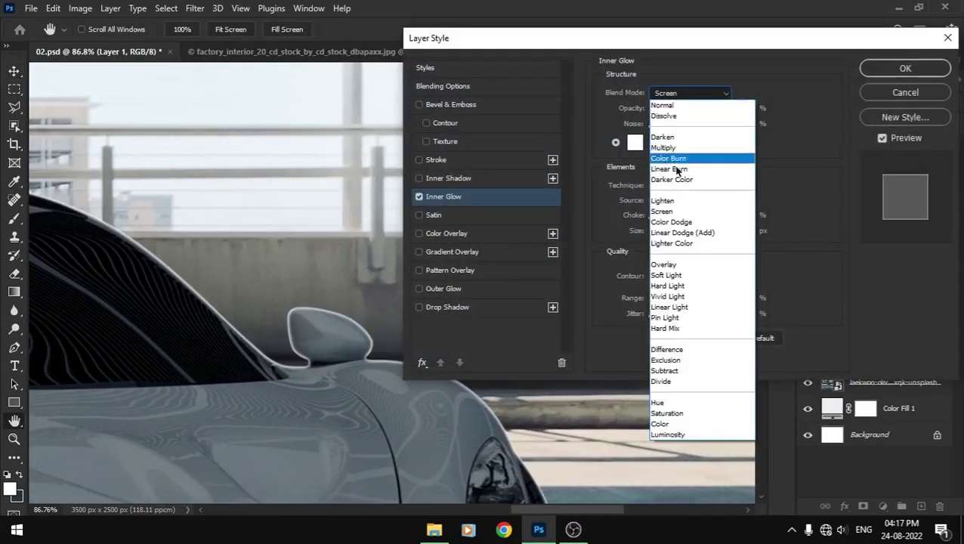
pyautogui.click(692, 224)
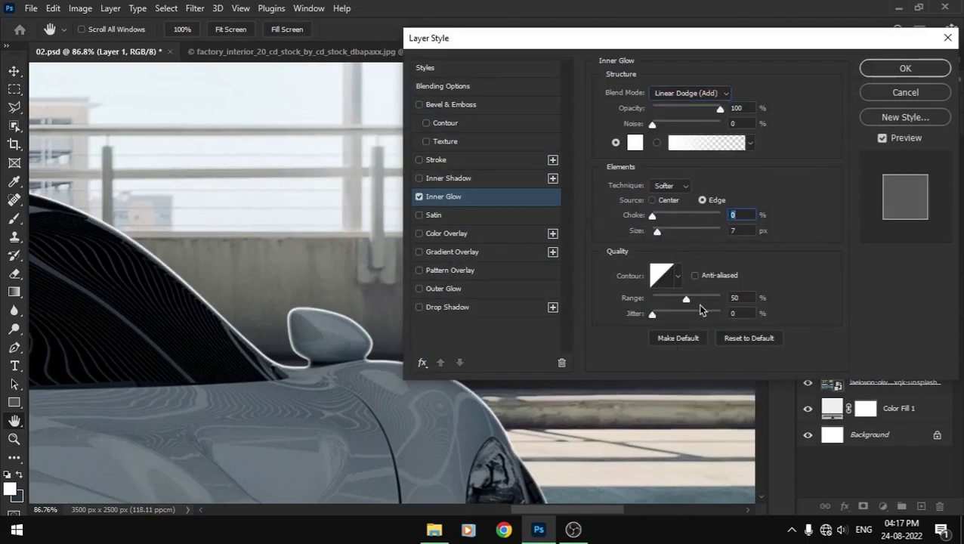
pyautogui.click(692, 93)
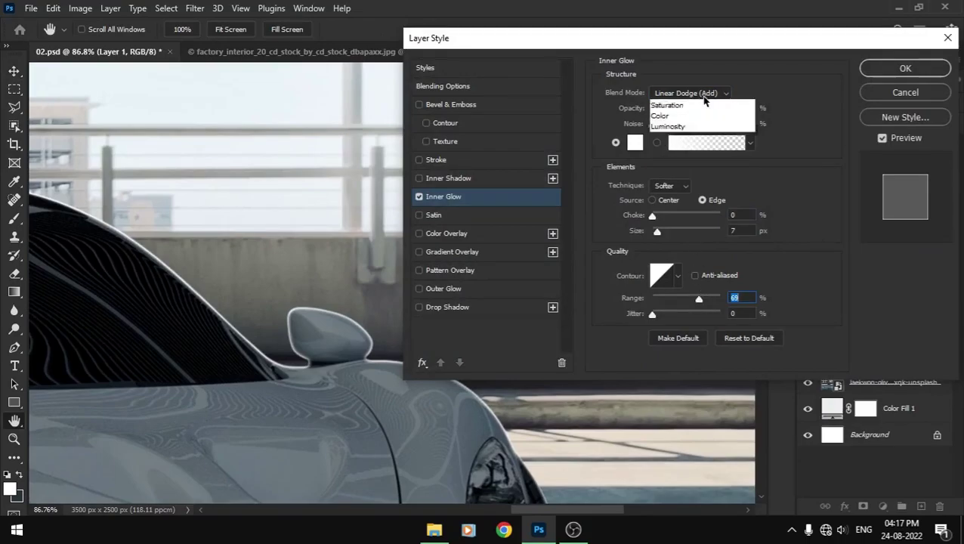
pyautogui.click(667, 221)
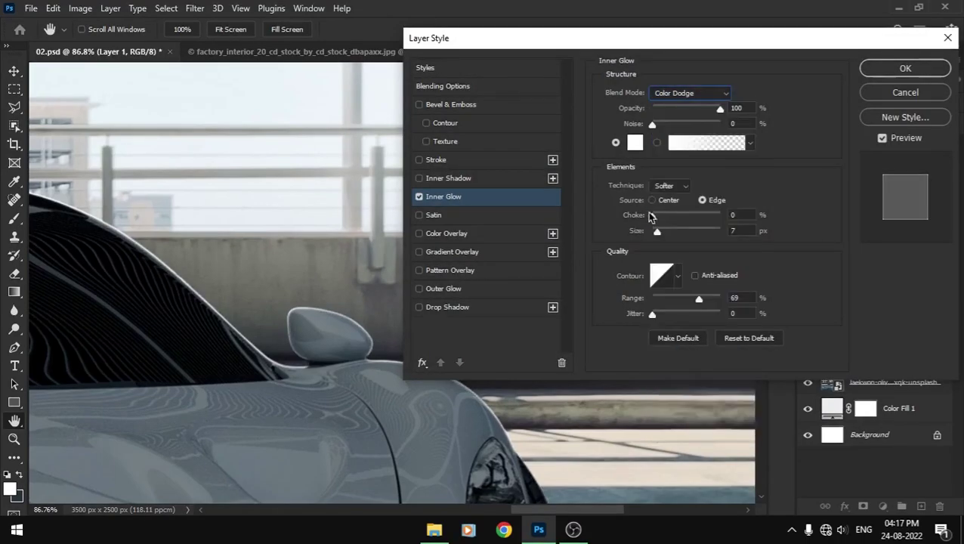
pyautogui.click(662, 232)
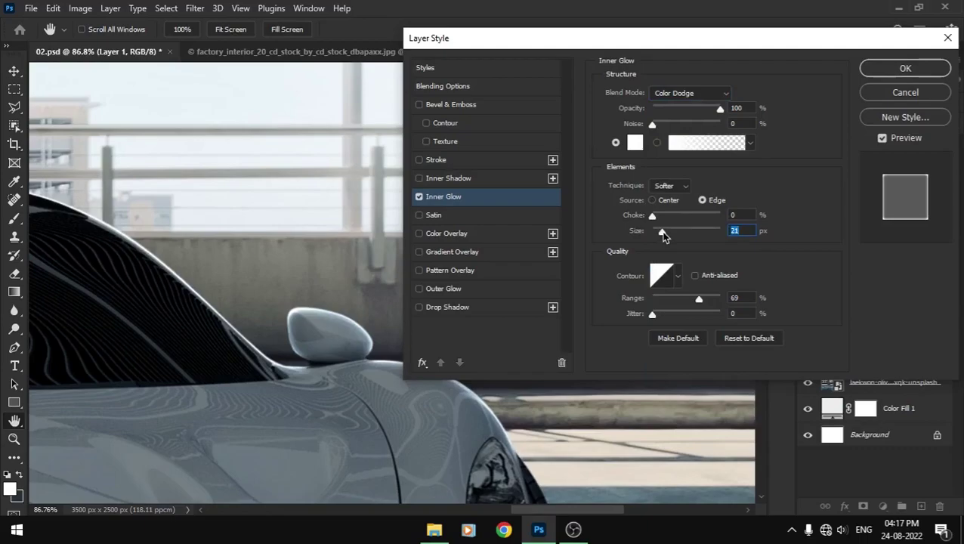
pyautogui.moveTo(661, 232); pyautogui.dragTo(659, 232)
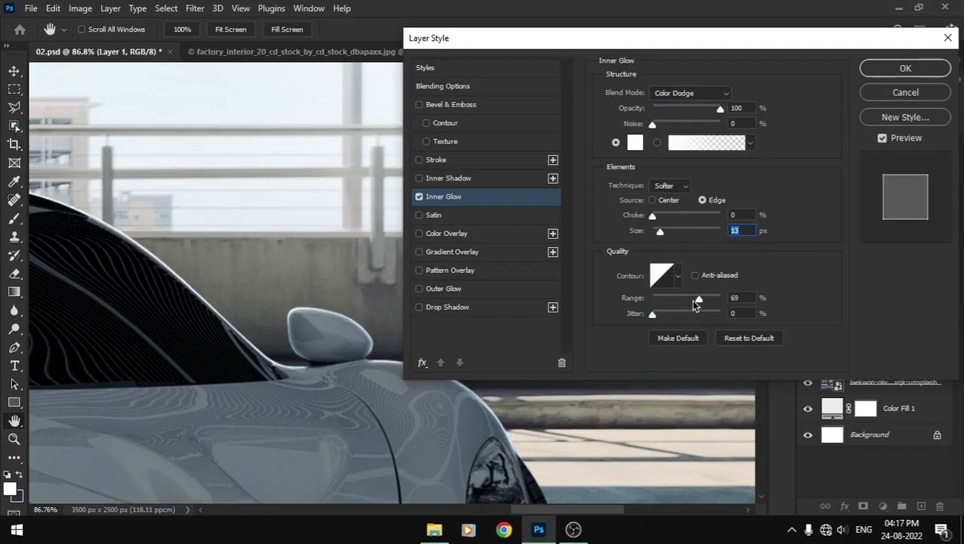
pyautogui.click(699, 110)
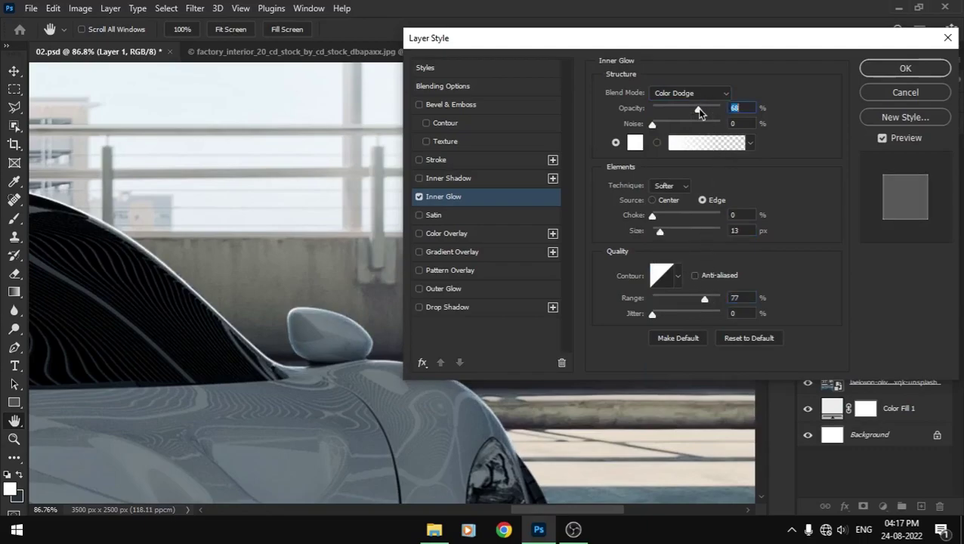
pyautogui.press('Return')
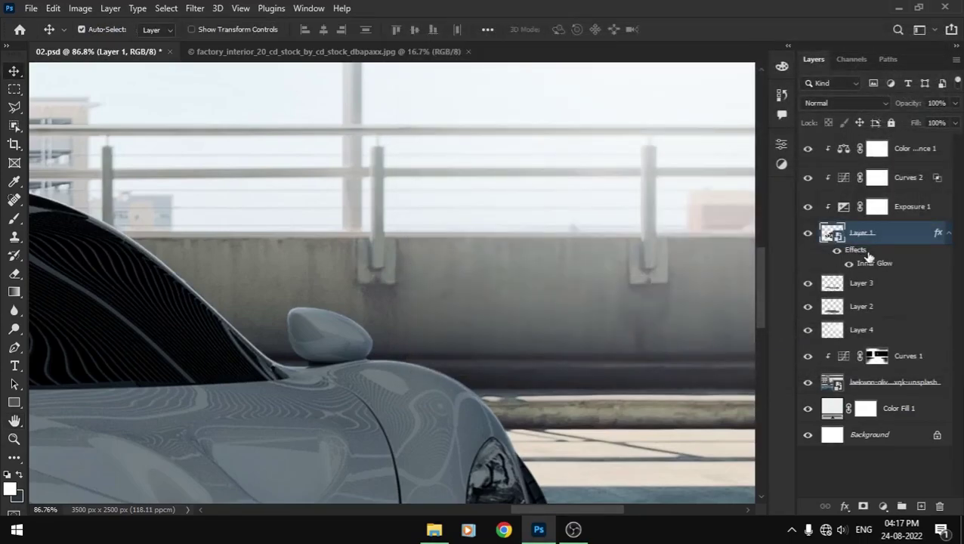
# - Convert the inner glow into its own layer and hide it with a black mask
pyautogui.rightClick(866, 255)
pyautogui.click(826, 485)
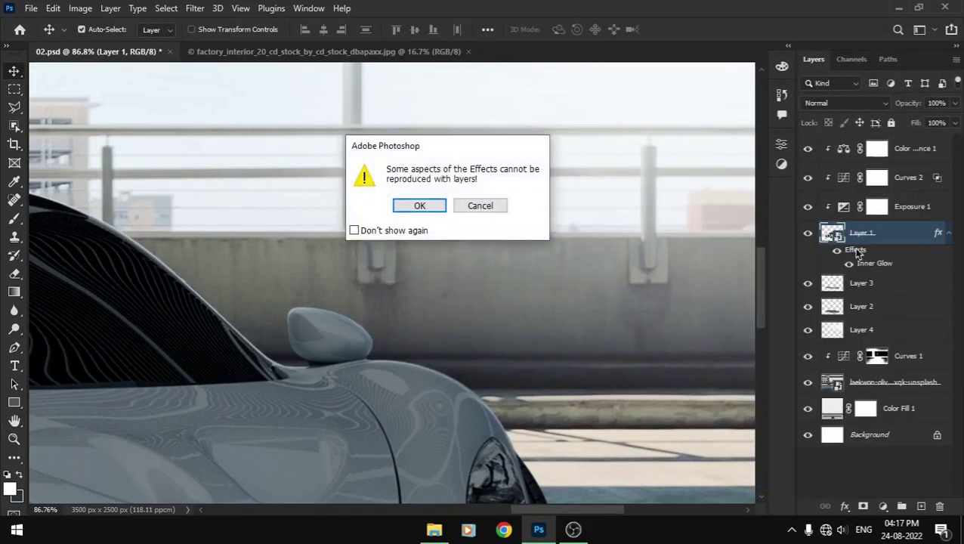
pyautogui.click(420, 206)
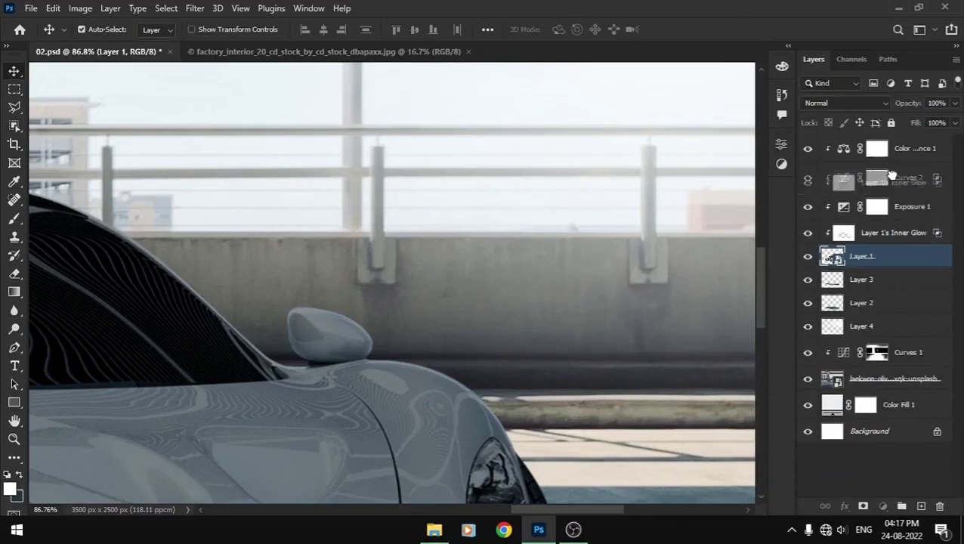
pyautogui.keyDown('alt'); pyautogui.click(863, 506); pyautogui.keyUp('alt')
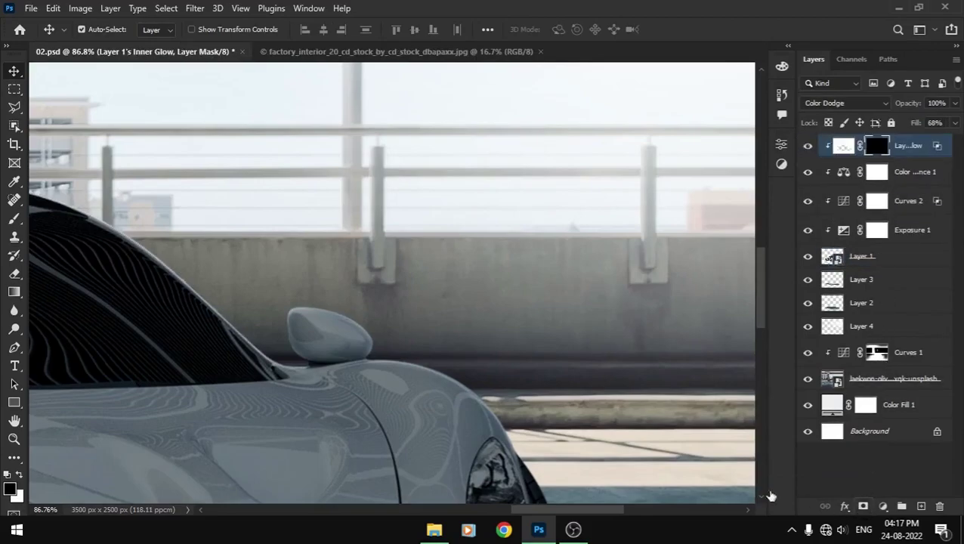
pyautogui.press('b')
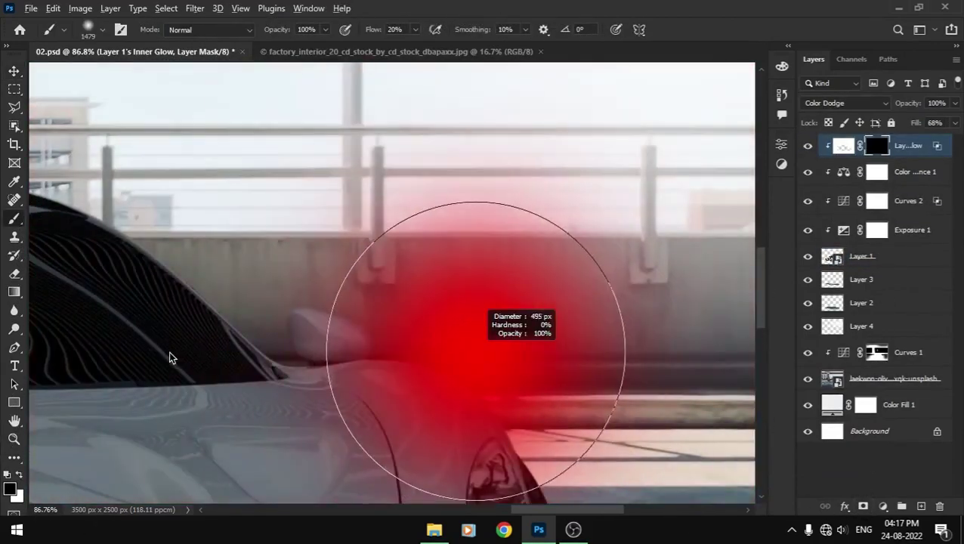
# - Reveal the glow along the car's roof edge with a 228 px white brush
pyautogui.moveTo(431, 348); pyautogui.dragTo(357, 345)
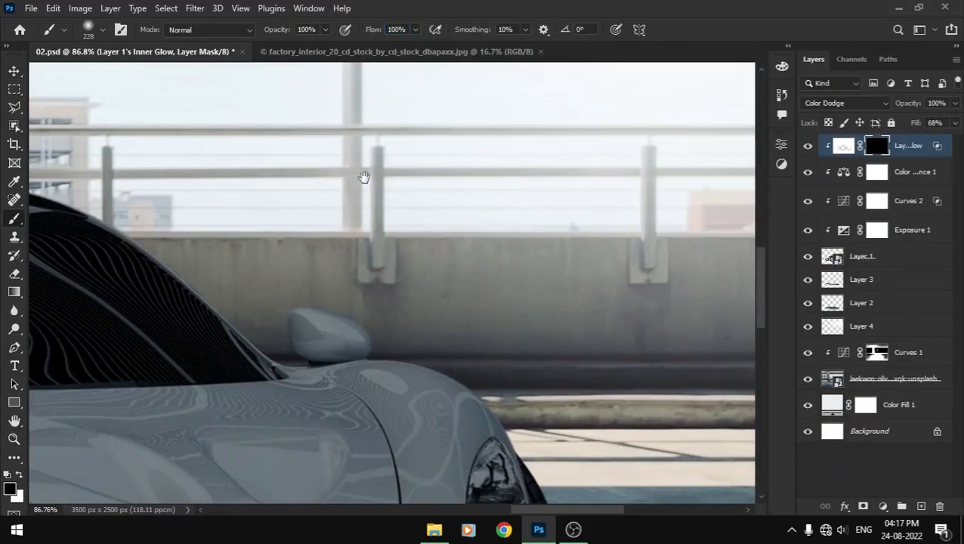
pyautogui.moveTo(364, 177); pyautogui.dragTo(590, 287)
pyautogui.press('x')
pyautogui.moveTo(528, 312); pyautogui.dragTo(276, 269)
pyautogui.moveTo(470, 369)
pyautogui.mouseDown()
pyautogui.moveTo(488, 376)
pyautogui.moveTo(412, 423)
pyautogui.mouseUp()
pyautogui.moveTo(560, 351); pyautogui.dragTo(484, 189)
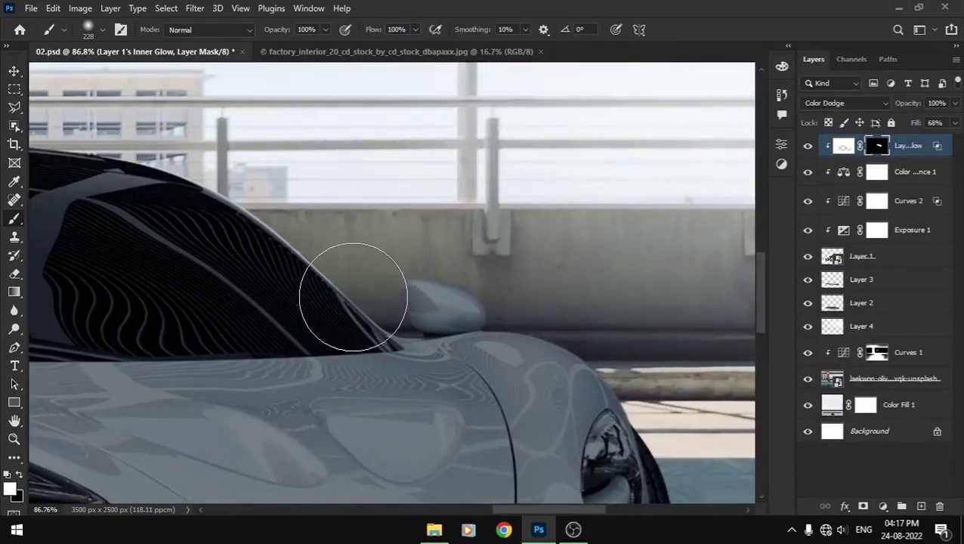
# - Reveal the glow along the front, windshield and rear fender edges with a 50 px brush
pyautogui.moveTo(398, 300); pyautogui.dragTo(350, 308)
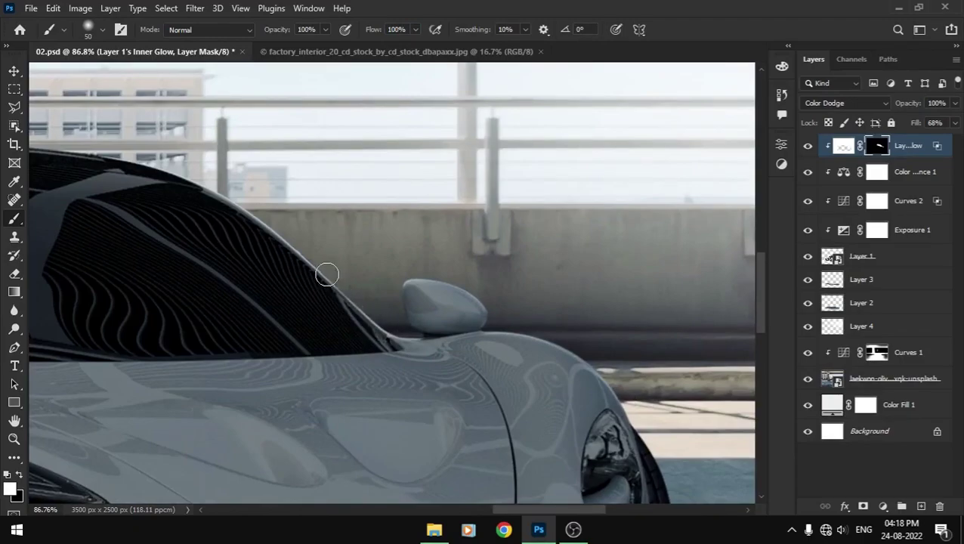
pyautogui.press('x')
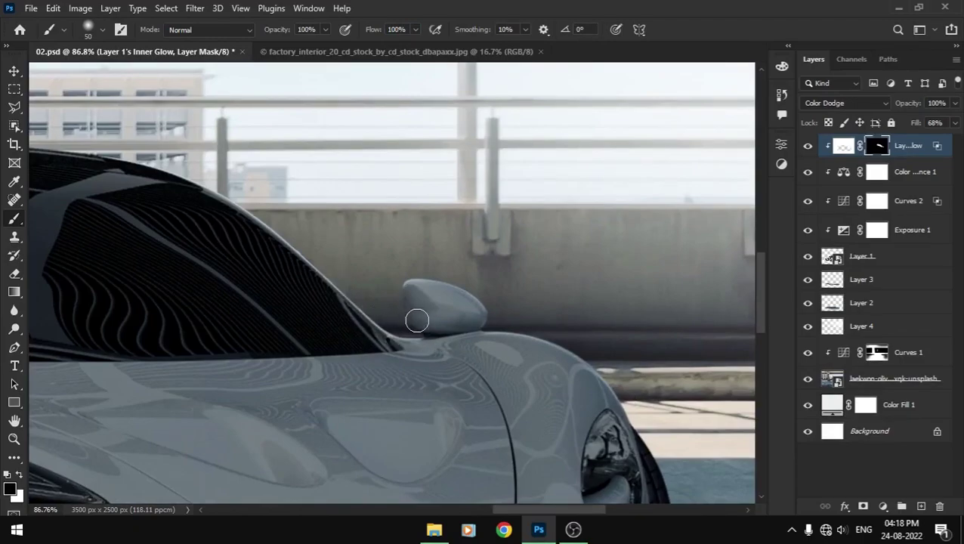
pyautogui.press('x')
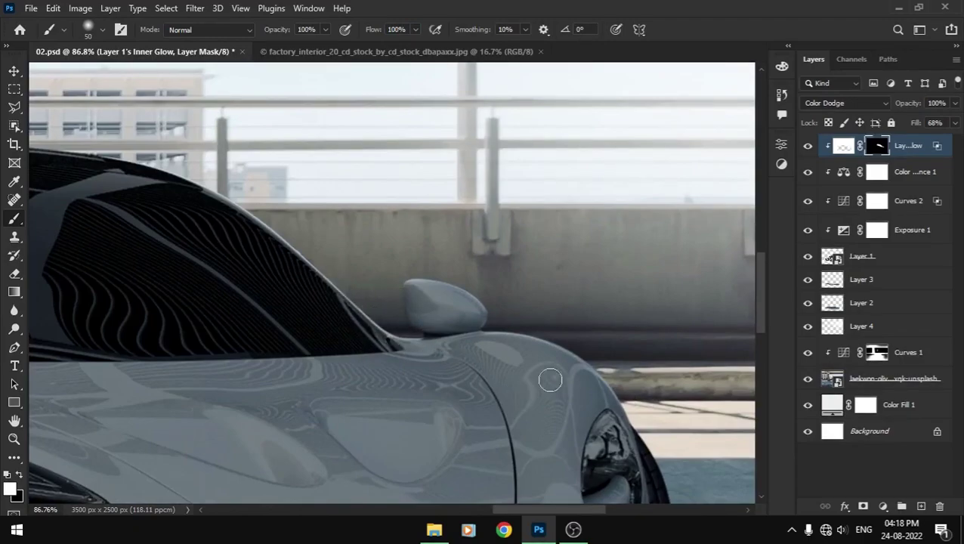
pyautogui.moveTo(643, 409); pyautogui.dragTo(446, 220)
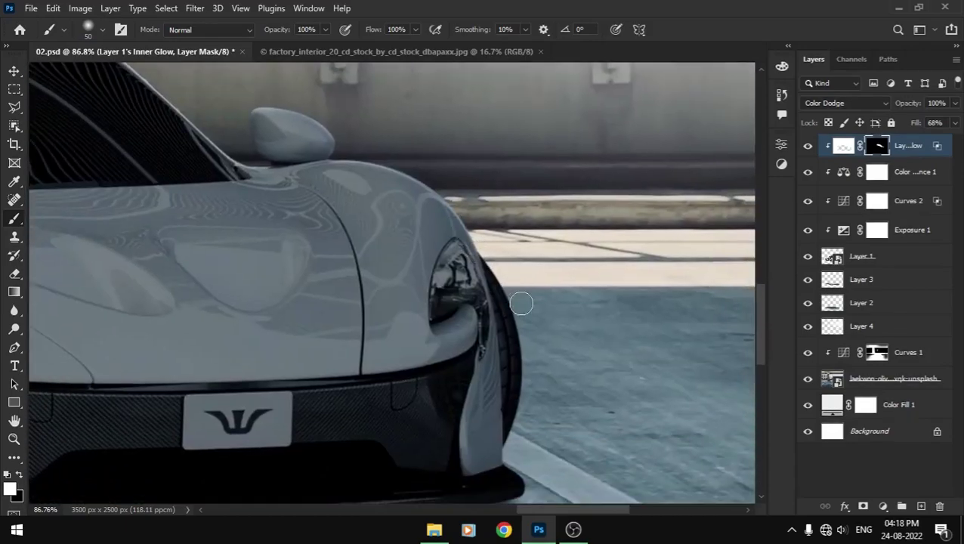
pyautogui.moveTo(463, 355); pyautogui.dragTo(437, 269)
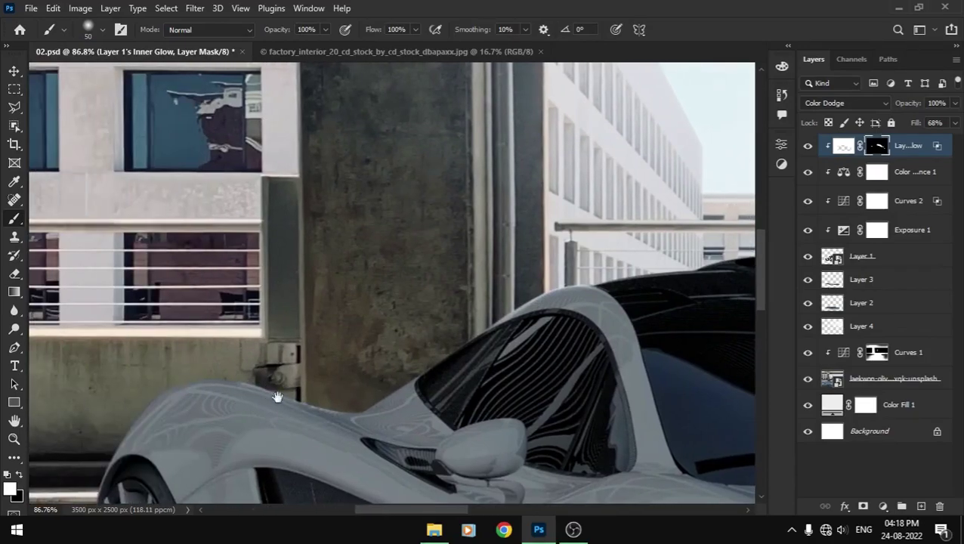
pyautogui.moveTo(79, 383); pyautogui.dragTo(264, 378)
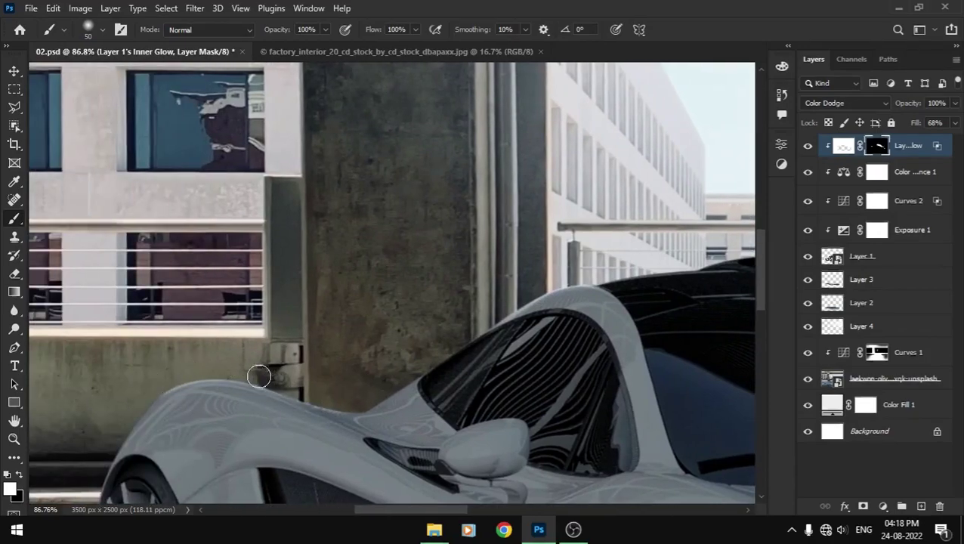
pyautogui.moveTo(114, 431)
pyautogui.mouseDown()
pyautogui.moveTo(258, 300)
pyautogui.moveTo(157, 327)
pyautogui.mouseUp()
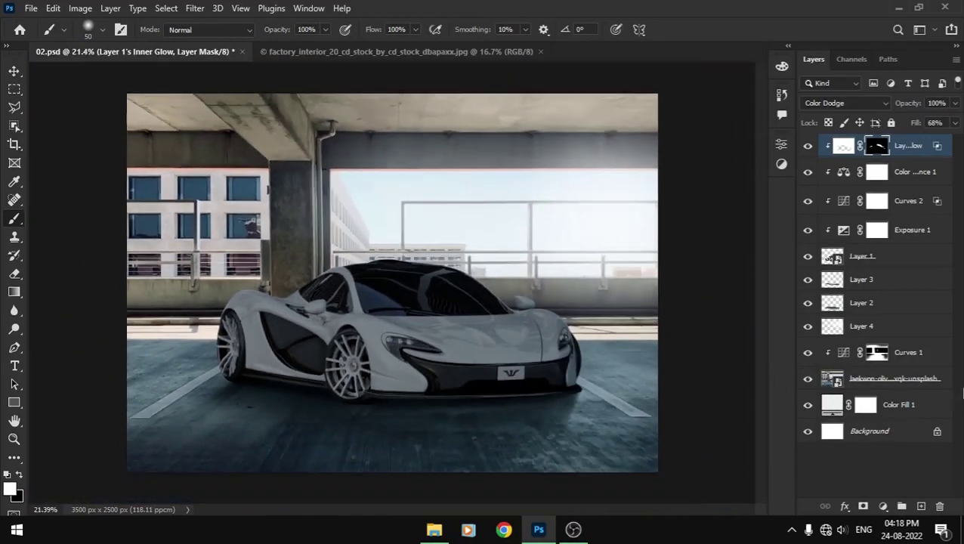
# - Create Layer 5 clipped to the glow layer, filled black, in Color Dodge mode
pyautogui.click(921, 506)
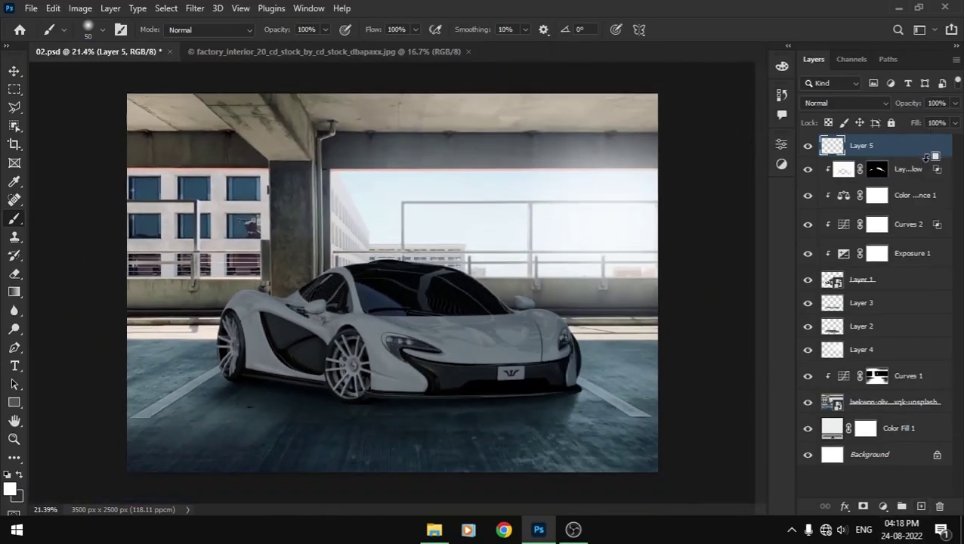
pyautogui.keyDown('alt'); pyautogui.click(925, 156); pyautogui.keyUp('alt')
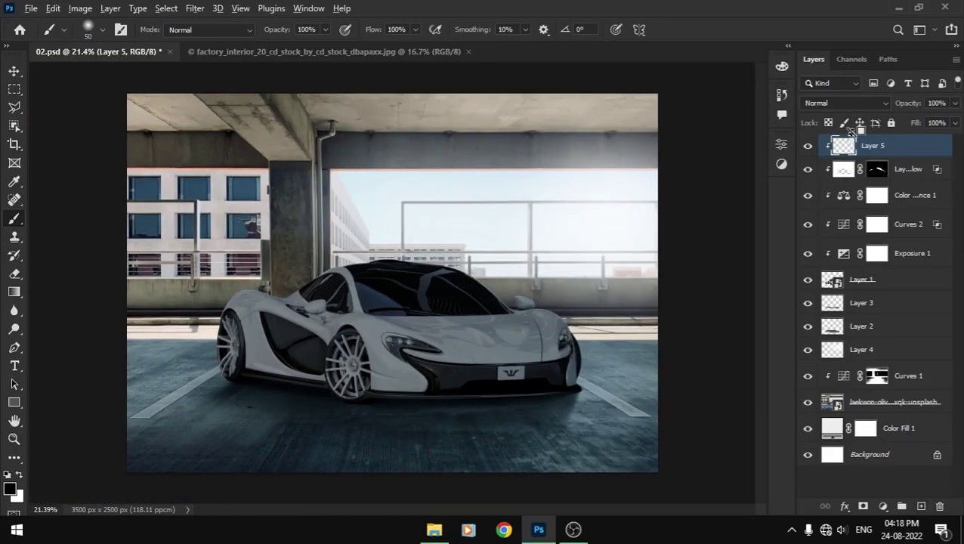
pyautogui.hotkey('alt', 'BackSpace')
pyautogui.click(846, 102)
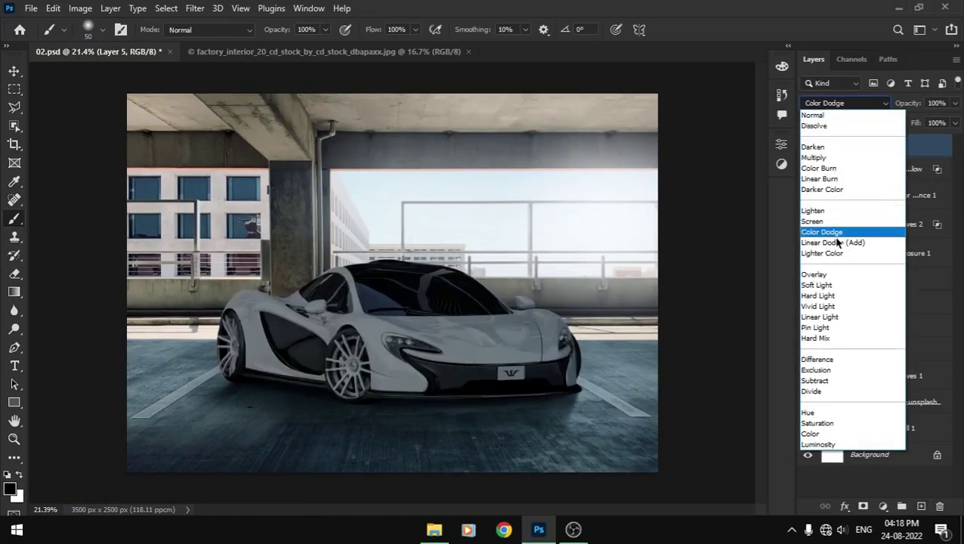
pyautogui.click(830, 233)
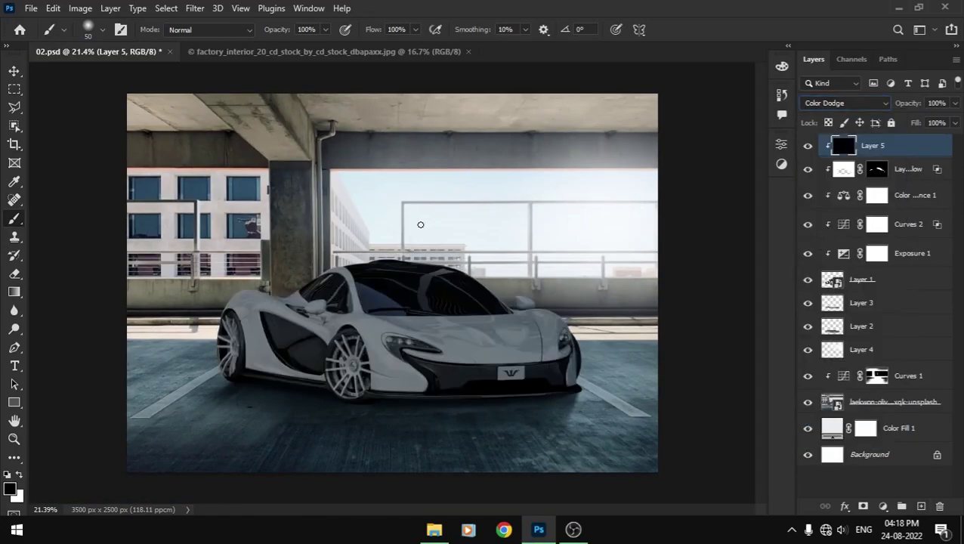
# - Paint white highlights at 15% flow along the windshield and rear deck edges
pyautogui.keyDown('alt'); pyautogui.scroll(10, 194, 275); pyautogui.keyUp('alt')
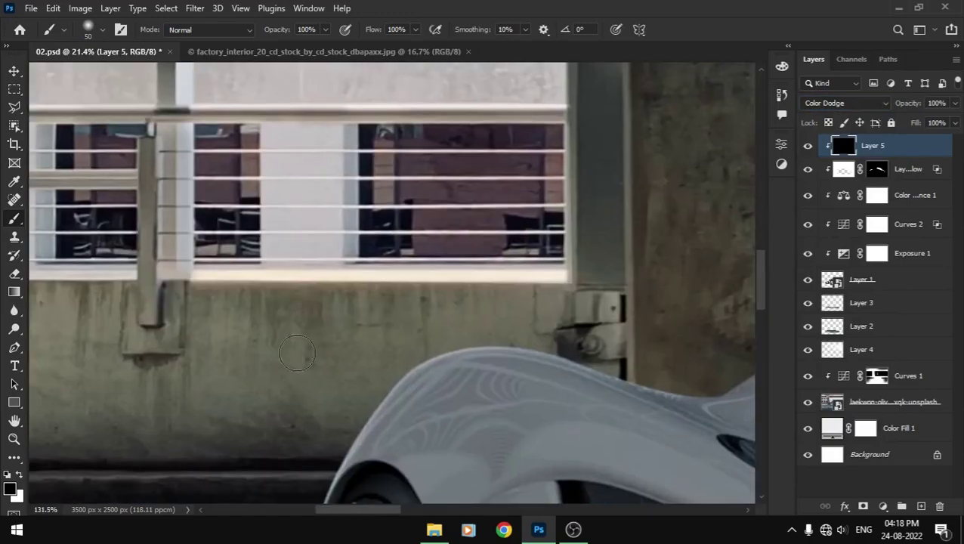
pyautogui.keyDown('alt'); pyautogui.scroll(3, 333, 398); pyautogui.keyUp('alt')
pyautogui.press('x')
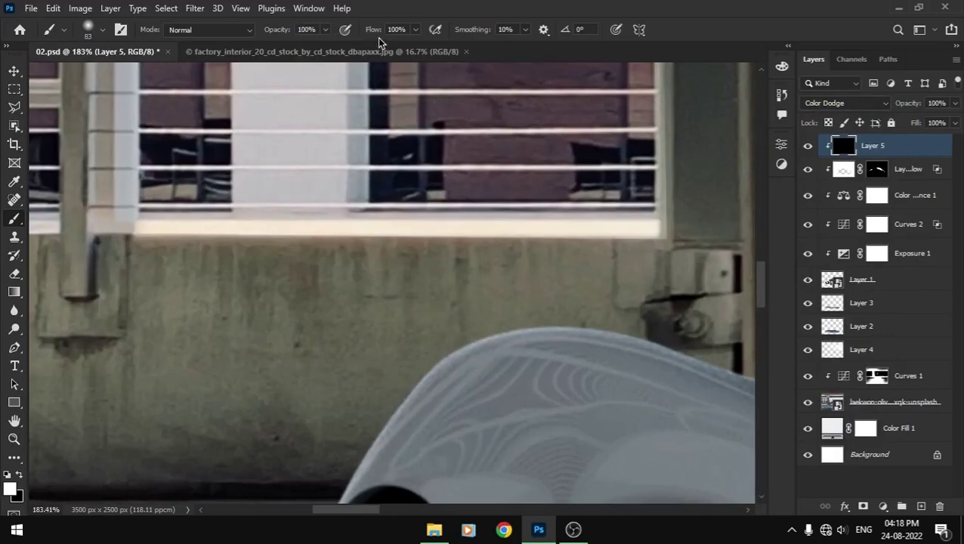
pyautogui.write('15')
pyautogui.press('Return')
pyautogui.scroll(-3, 469, 264)
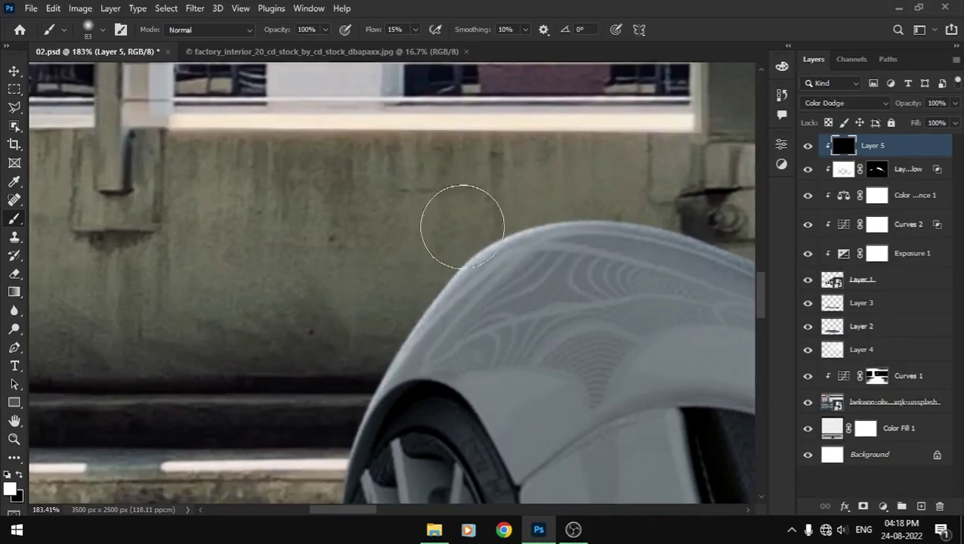
pyautogui.scroll(-5, 254, 253)
pyautogui.scroll(4, 478, 208)
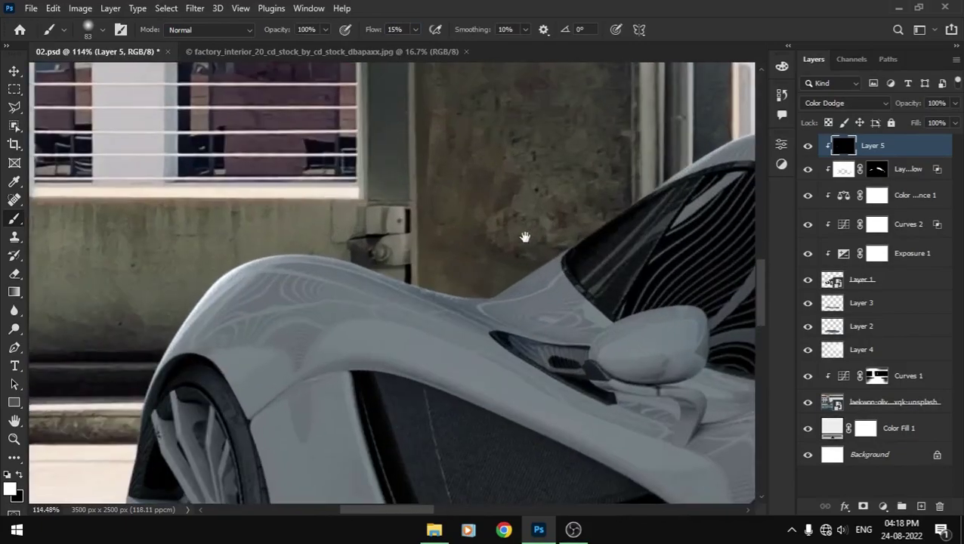
pyautogui.moveTo(577, 215); pyautogui.dragTo(268, 268)
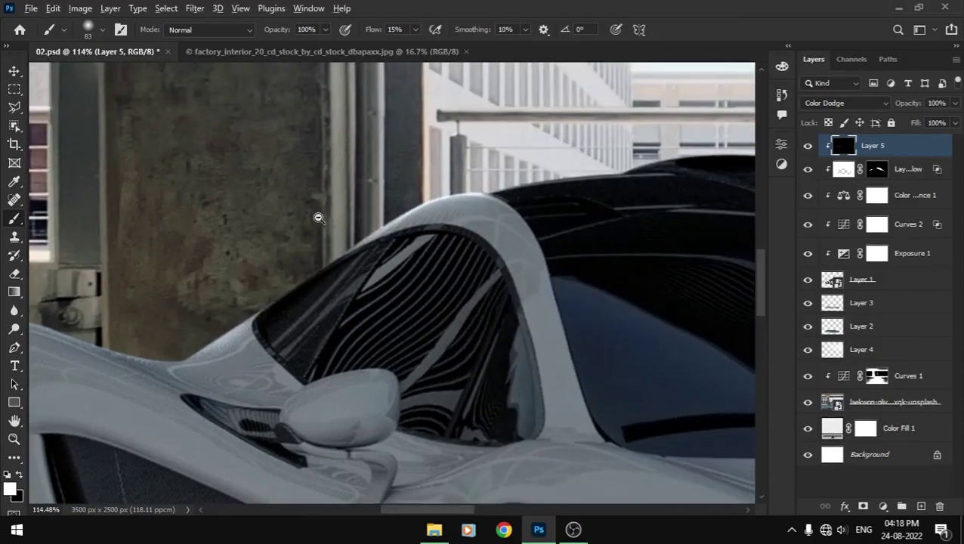
# - Paint white highlights along the side mirror, front fender and headlight
pyautogui.scroll(-5, 316, 216)
pyautogui.scroll(4, 619, 247)
pyautogui.scroll(1, 619, 246)
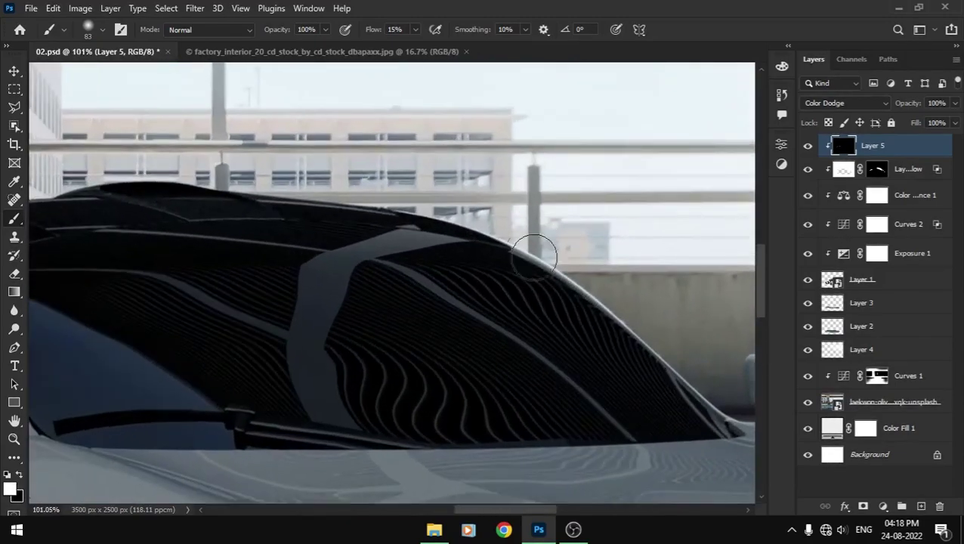
pyautogui.moveTo(584, 278)
pyautogui.mouseDown()
pyautogui.moveTo(566, 258)
pyautogui.moveTo(420, 178)
pyautogui.mouseUp()
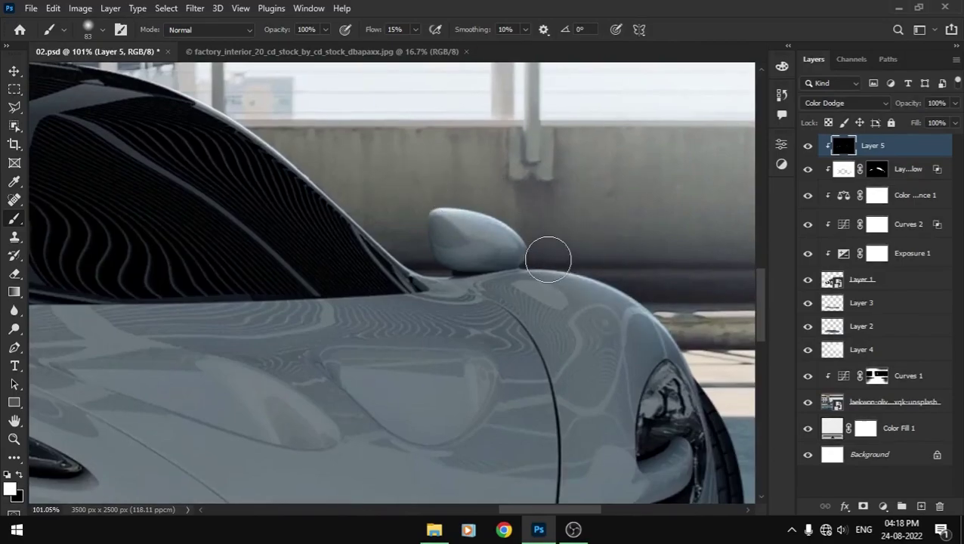
pyautogui.moveTo(712, 365); pyautogui.dragTo(538, 286)
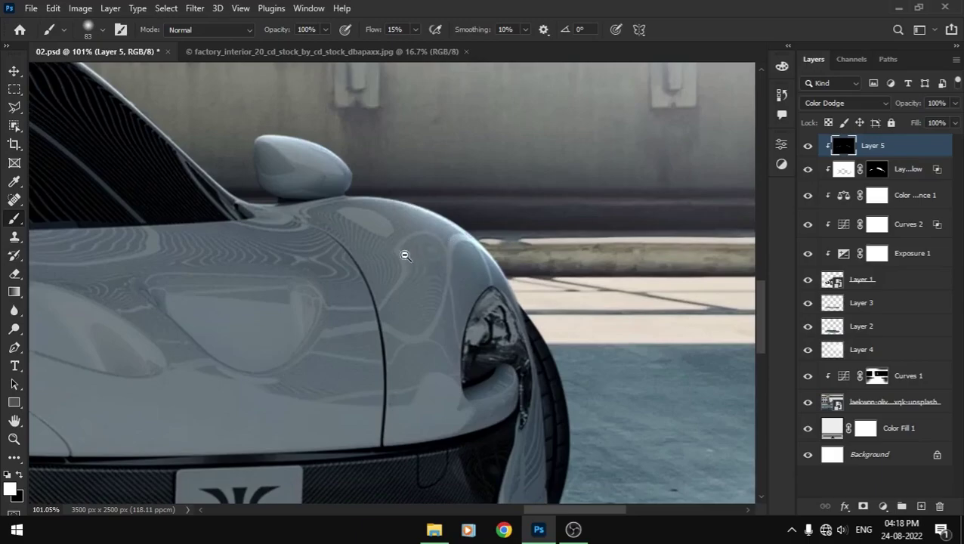
# - Fit the whole image in the window, save the document and select Layer 1
pyautogui.hotkey('ctrl', '0')
pyautogui.press('v')
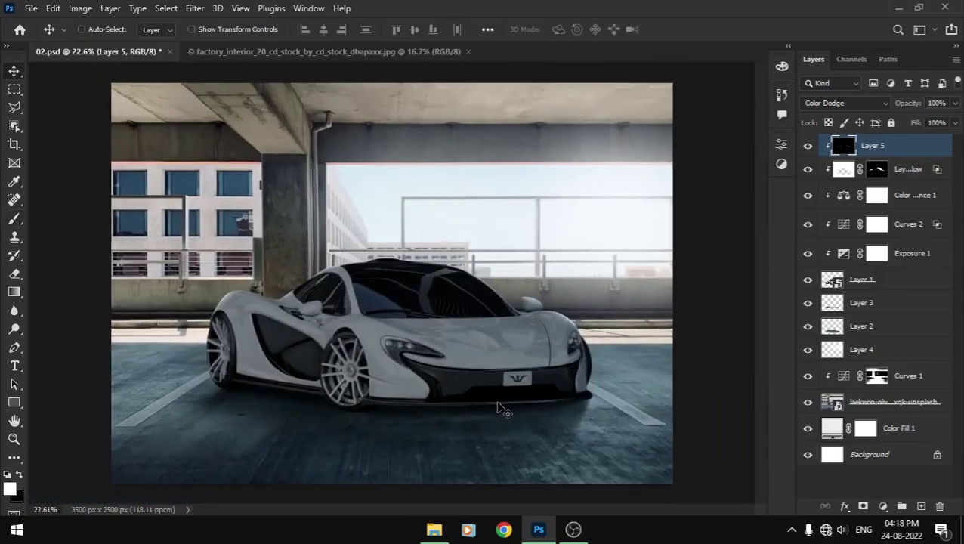
pyautogui.hotkey('ctrl', 's')
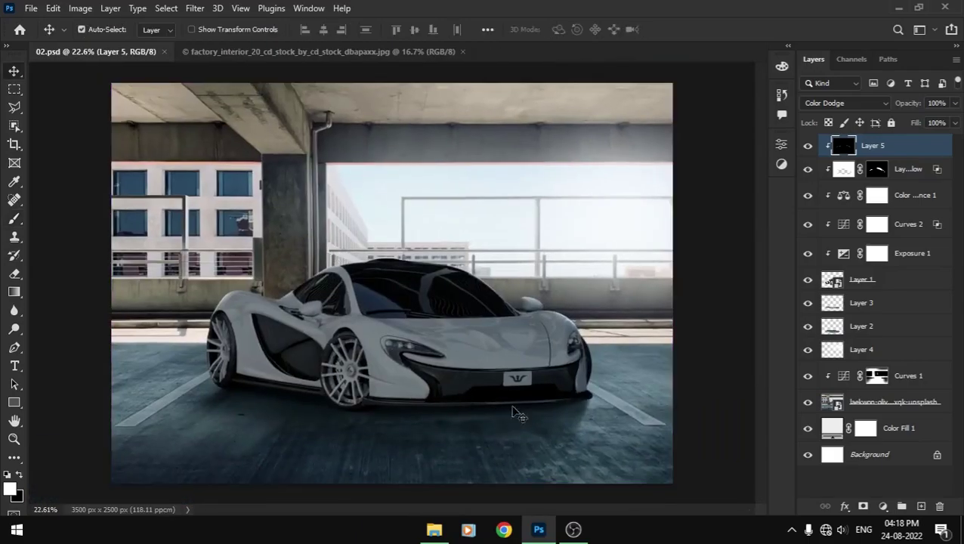
pyautogui.click(908, 286)
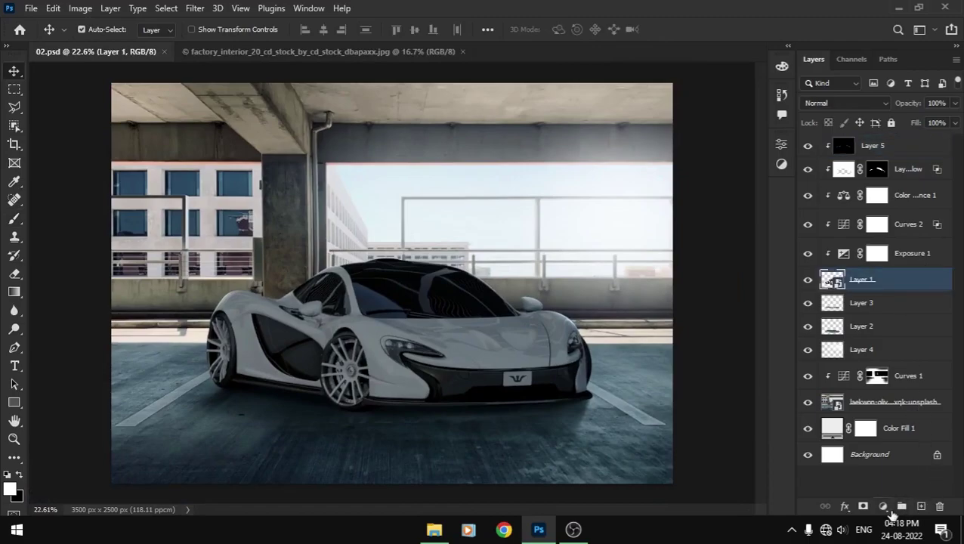
# - Add an Exposure 2 adjustment above Layer 1 that darkens the car
pyautogui.click(883, 507)
pyautogui.click(861, 340)
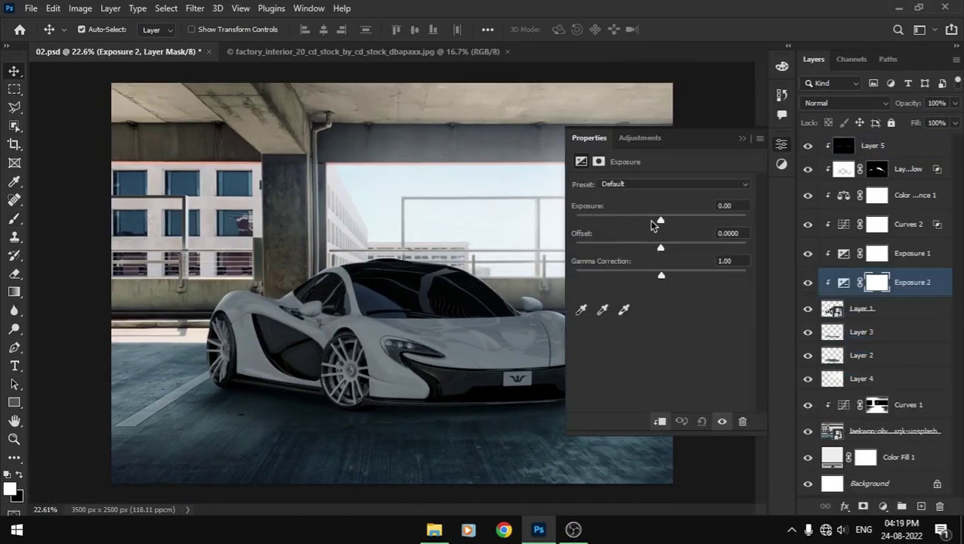
pyautogui.click(651, 221)
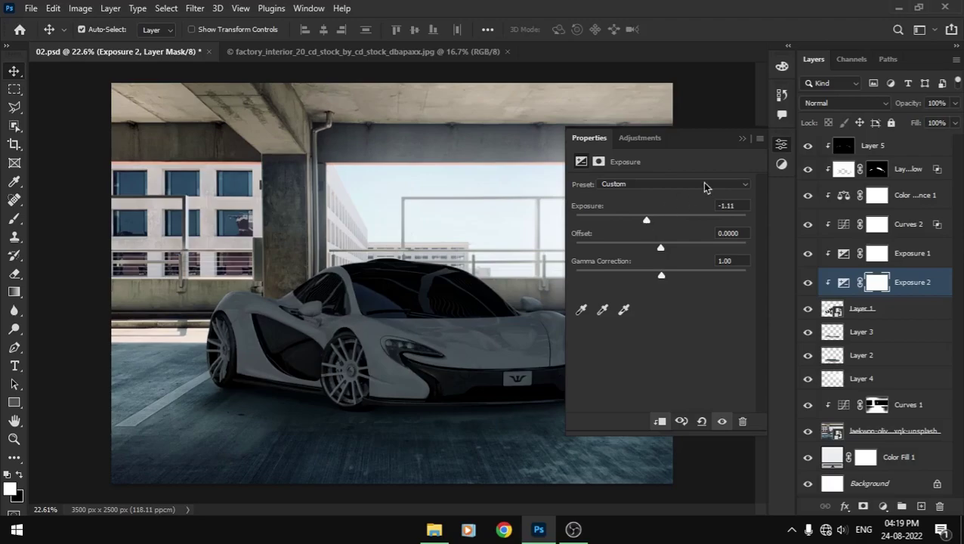
pyautogui.click(742, 139)
# - Fade the darkening off the car's upper body with a black foreground-to-transparent gradient
pyautogui.press('i')
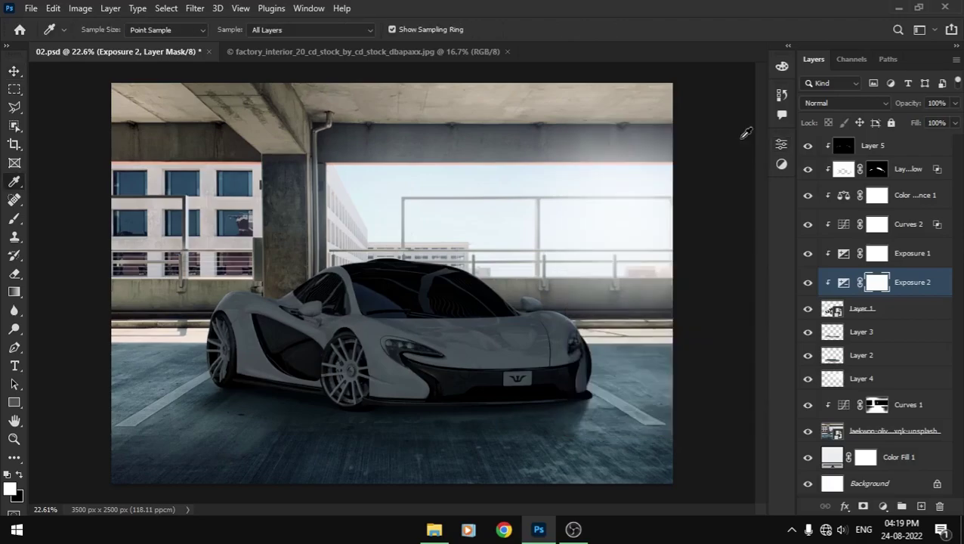
pyautogui.press('g')
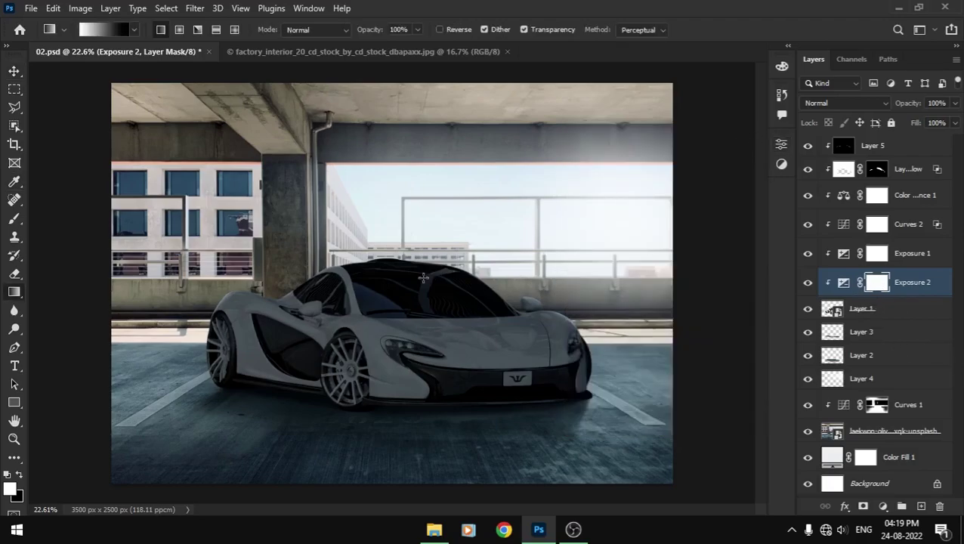
pyautogui.rightClick(421, 276)
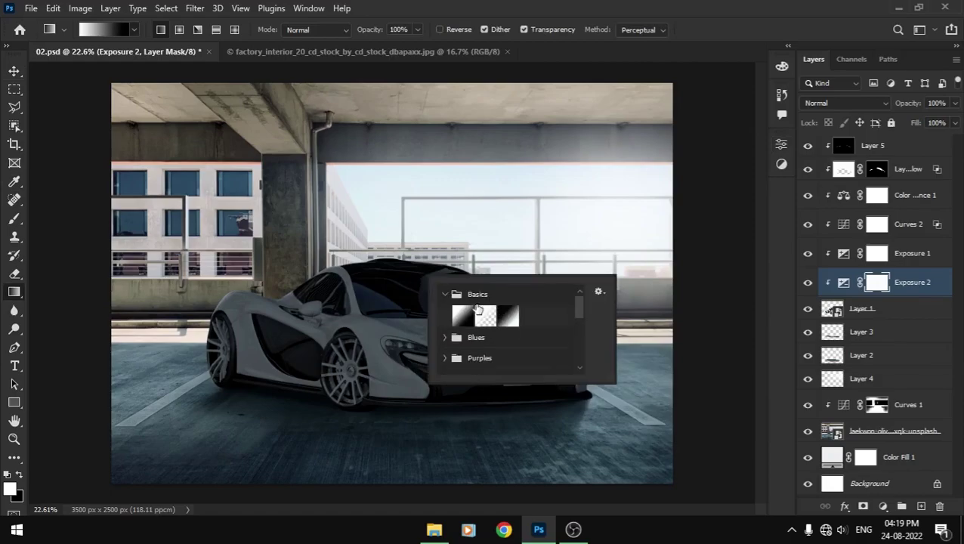
pyautogui.doubleClick(485, 319)
pyautogui.press('x')
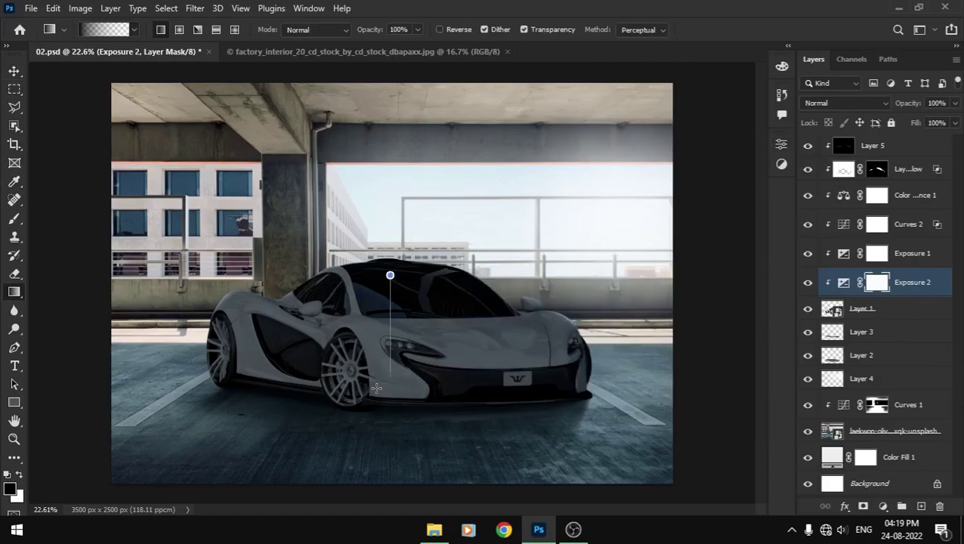
pyautogui.moveTo(376, 388); pyautogui.dragTo(376, 388)
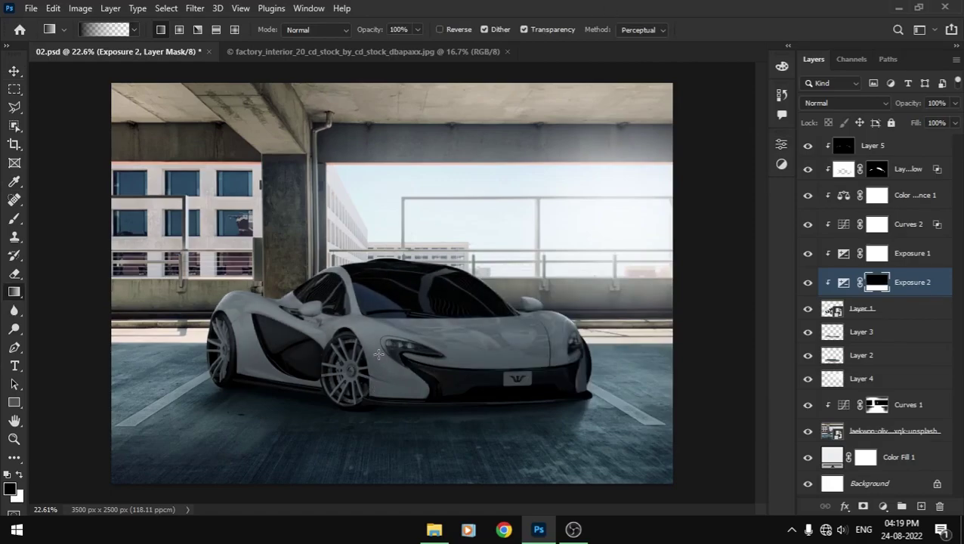
# - Brush the Exposure 2 mask along the front fender, front wheel and lower front
pyautogui.press('b')
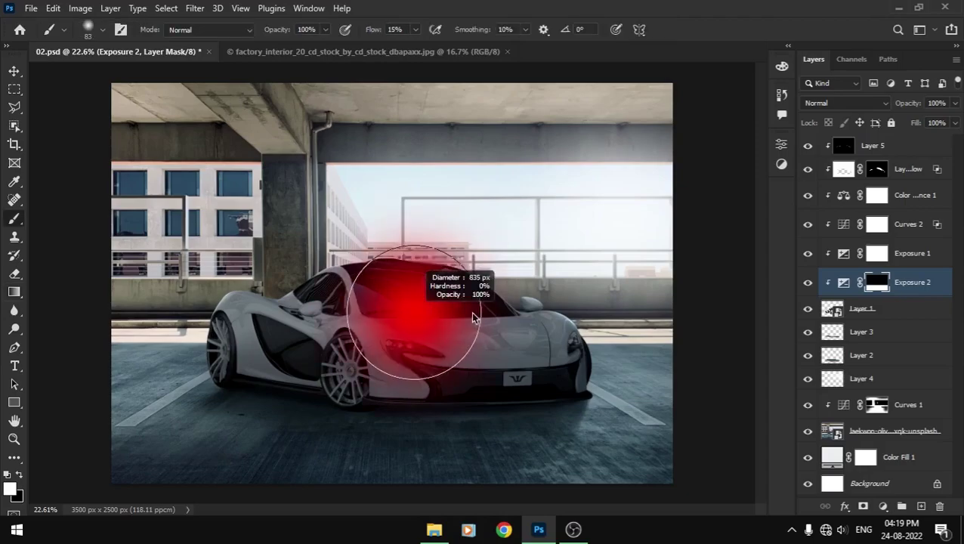
pyautogui.press('x')
pyautogui.moveTo(570, 307)
pyautogui.mouseDown()
pyautogui.moveTo(488, 340)
pyautogui.moveTo(506, 325)
pyautogui.moveTo(556, 324)
pyautogui.moveTo(626, 344)
pyautogui.mouseUp()
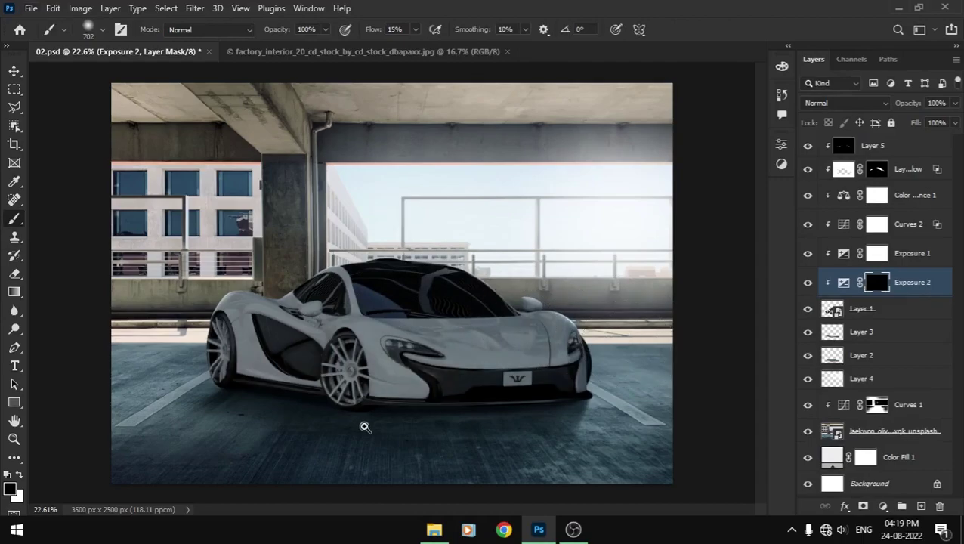
pyautogui.moveTo(364, 426); pyautogui.dragTo(491, 393)
pyautogui.keyDown('alt'); pyautogui.rightClick(491, 393); pyautogui.keyUp('alt')
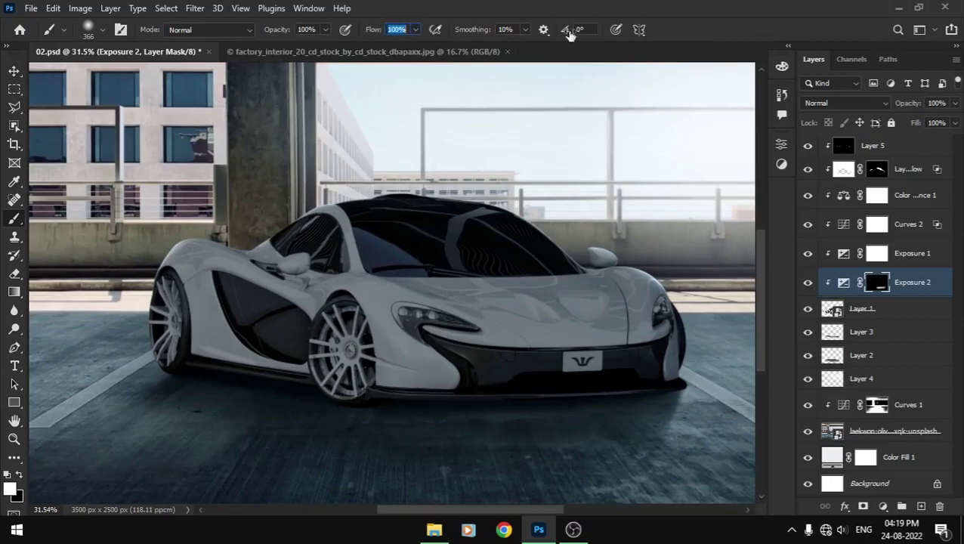
pyautogui.moveTo(368, 399)
pyautogui.mouseDown()
pyautogui.moveTo(498, 406)
pyautogui.moveTo(323, 383)
pyautogui.mouseUp()
pyautogui.keyDown('alt'); pyautogui.rightClick(399, 237); pyautogui.keyUp('alt')
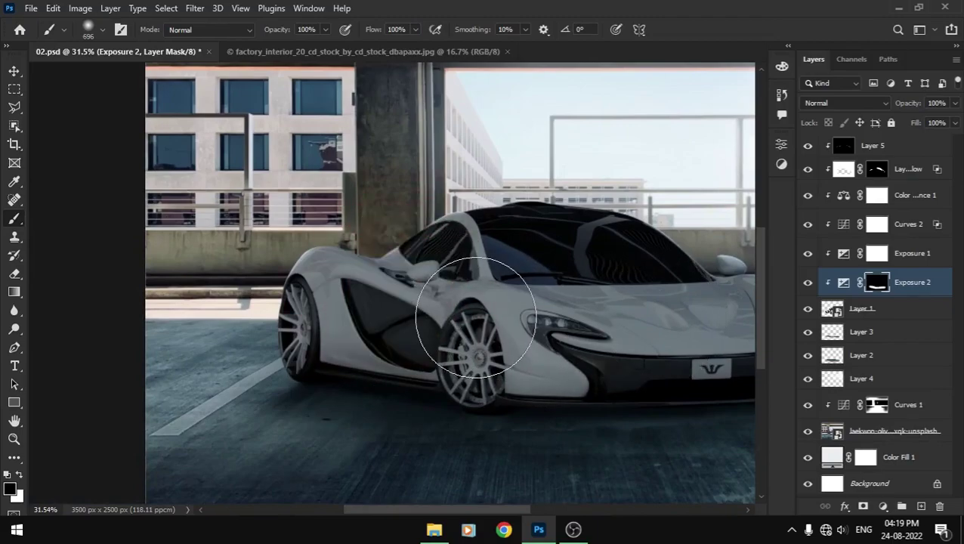
pyautogui.keyDown('alt'); pyautogui.rightClick(344, 370); pyautogui.keyUp('alt')
pyautogui.press('x')
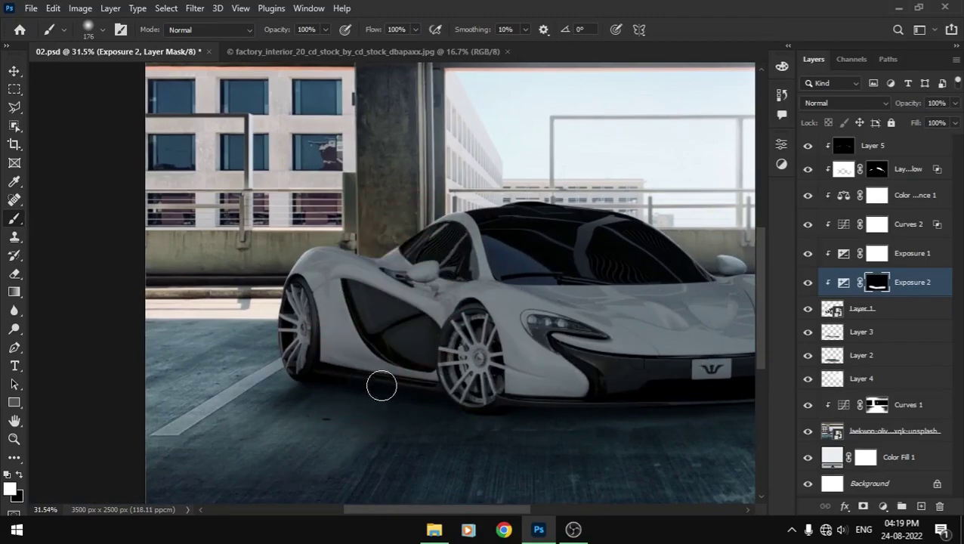
pyautogui.keyDown('alt'); pyautogui.rightClick(382, 386); pyautogui.keyUp('alt')
pyautogui.scroll(-2, 261, 344)
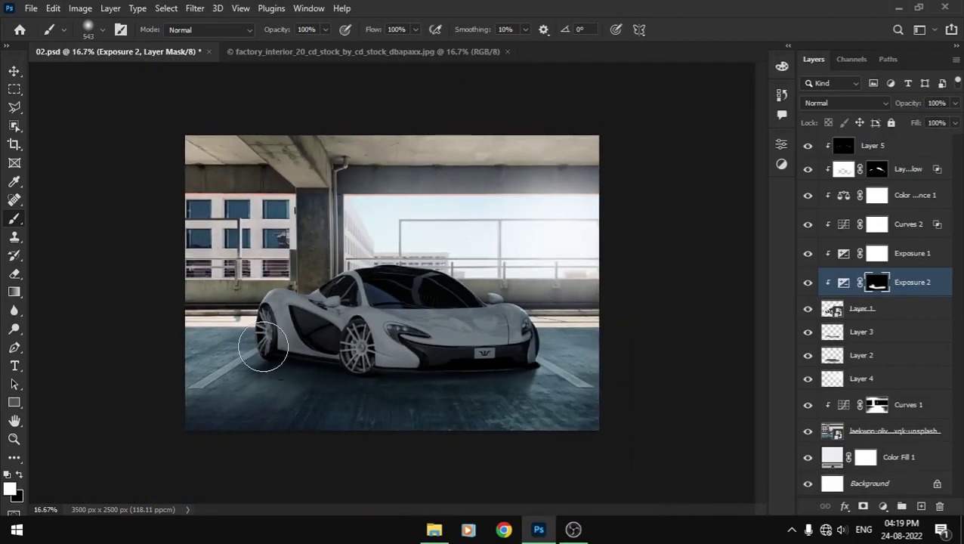
# - Save the document and select Layer 5
pyautogui.press('v')
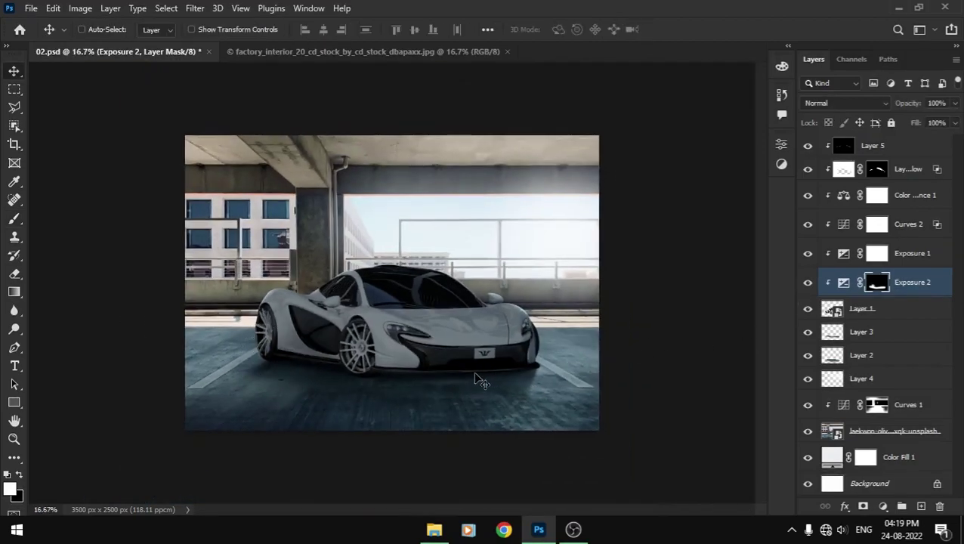
pyautogui.hotkey('ctrl', 's')
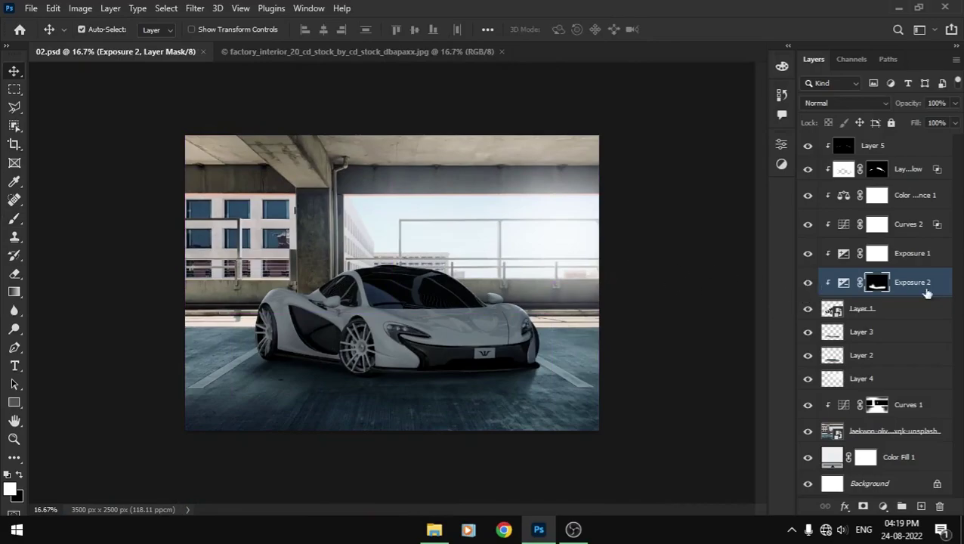
pyautogui.click(879, 151)
# - Hide Layer 5 and add a bright orange #ffa200 Solid Color fill layer
pyautogui.click(807, 146)
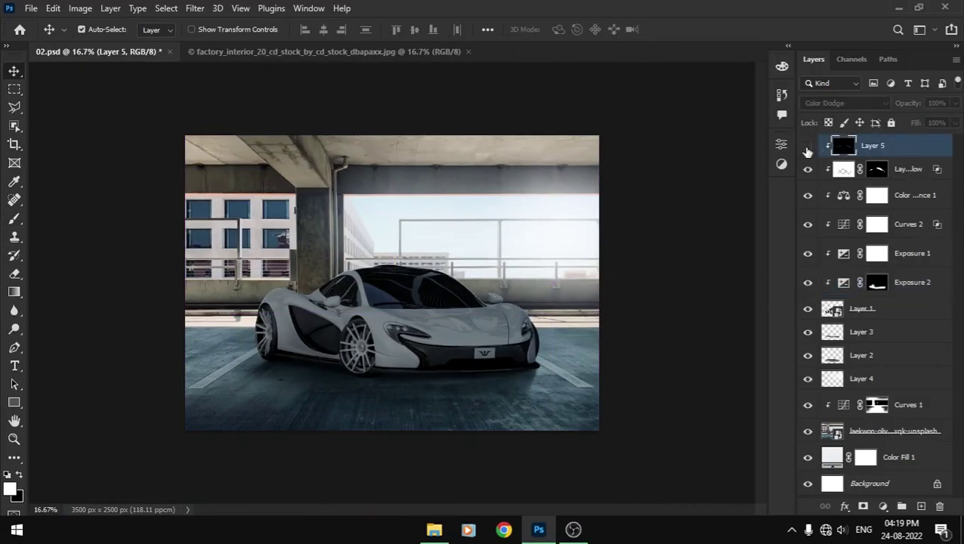
pyautogui.click(883, 506)
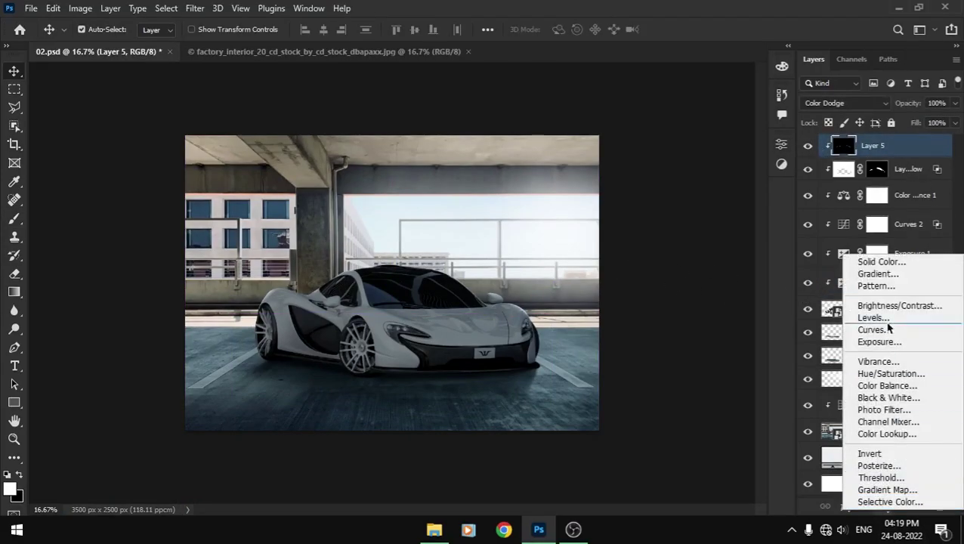
pyautogui.click(881, 262)
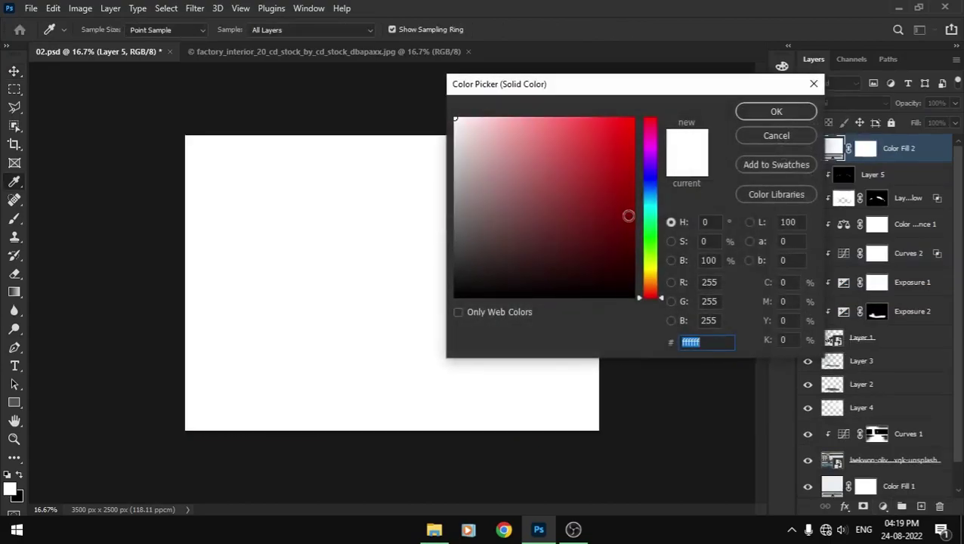
pyautogui.moveTo(649, 279); pyautogui.dragTo(652, 284)
pyautogui.moveTo(631, 121); pyautogui.dragTo(673, 89)
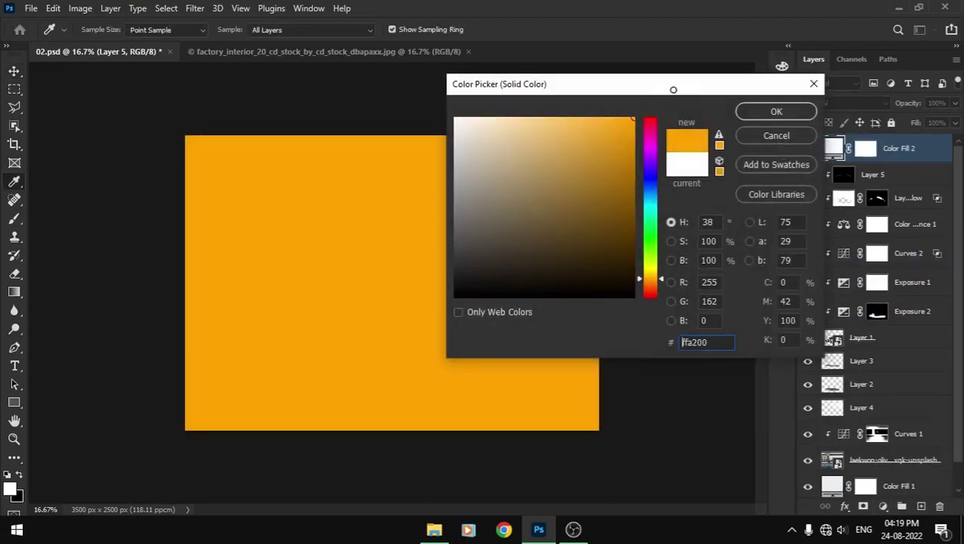
pyautogui.click(776, 112)
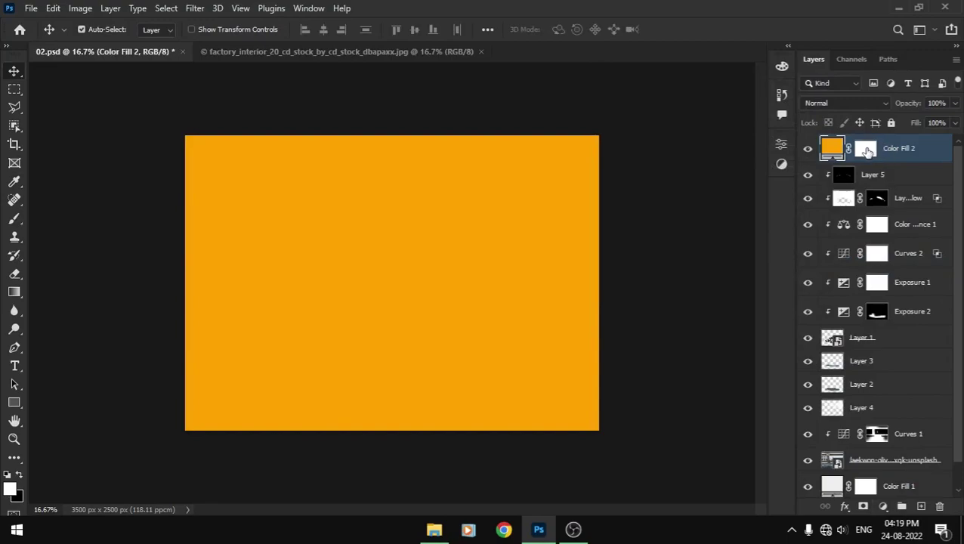
# - Put the orange fill into a new group named Glow lights
pyautogui.hotkey('ctrl', 'g')
pyautogui.write('Glow lights')
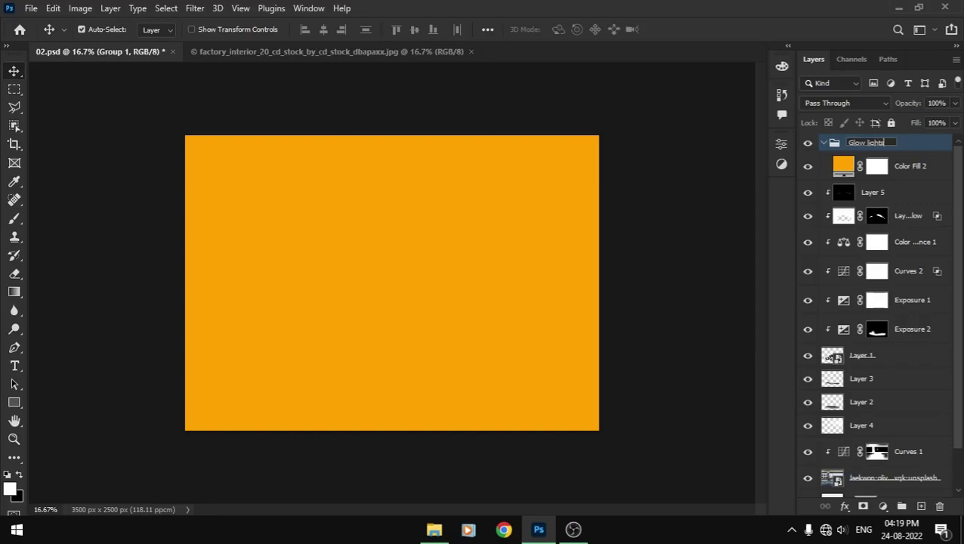
pyautogui.press('Return')
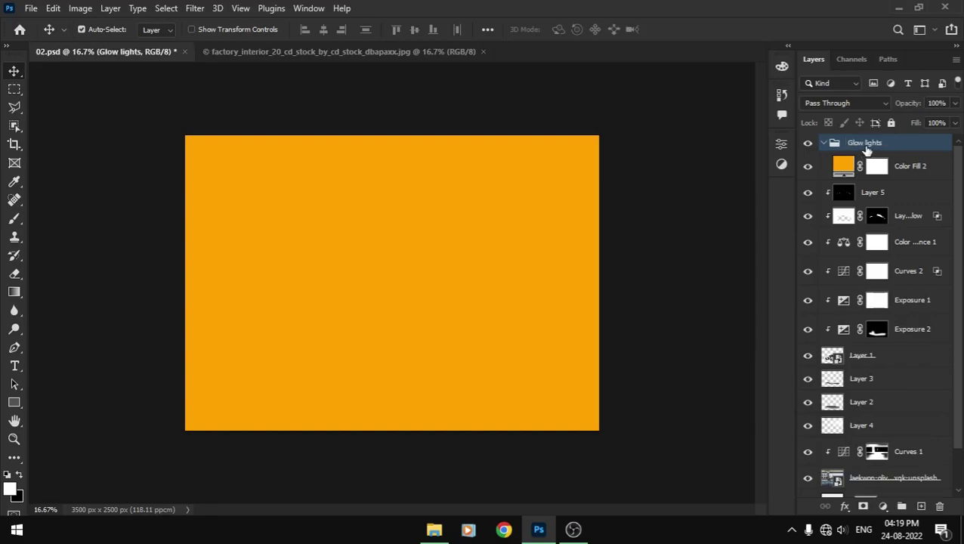
pyautogui.click(574, 526)
pyautogui.click(856, 164)
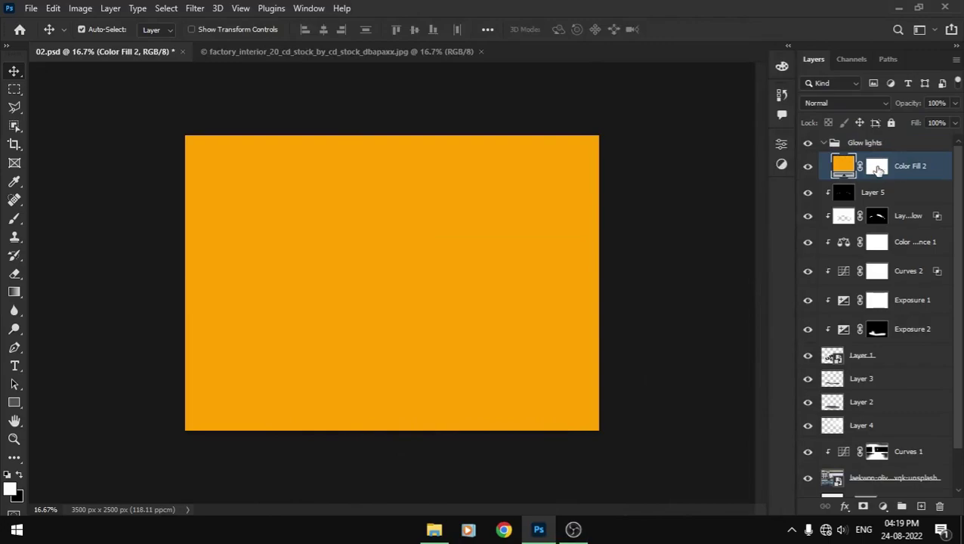
# - Set Color Fill 2 to Linear Dodge (Add) and invert its mask to hide it
pyautogui.click(878, 170)
pyautogui.click(845, 102)
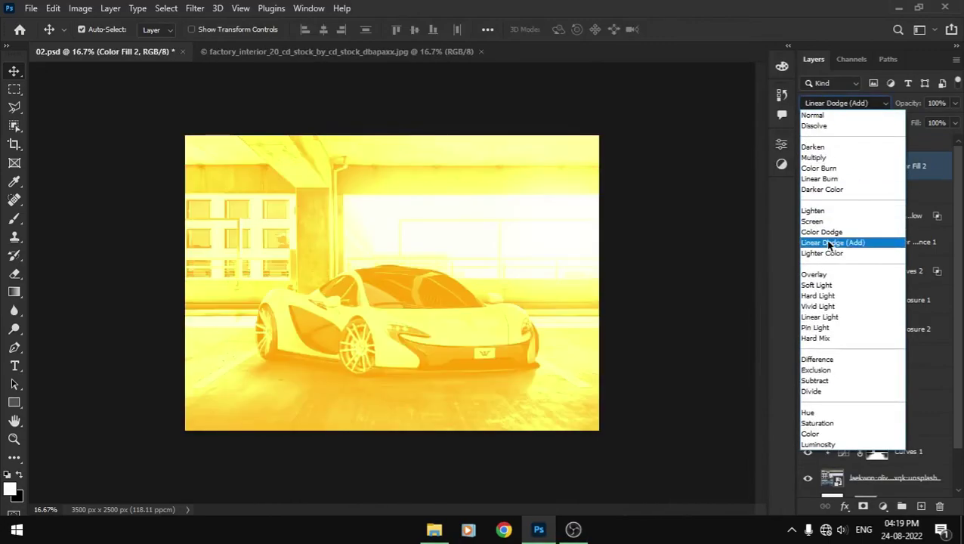
pyautogui.click(829, 244)
pyautogui.click(878, 168)
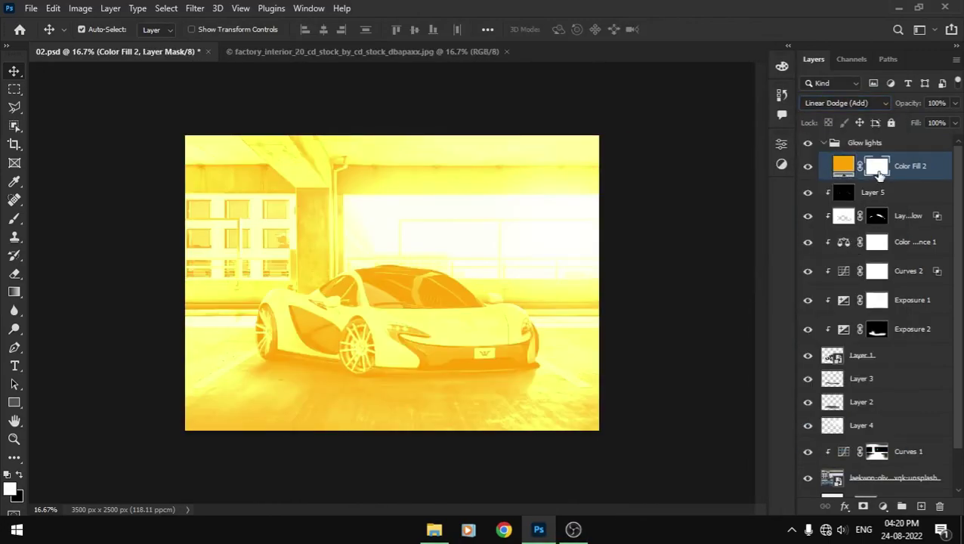
pyautogui.hotkey('ctrl', 'i')
# - Shrink the brush to a fine size for detail work on the mask
pyautogui.press('b')
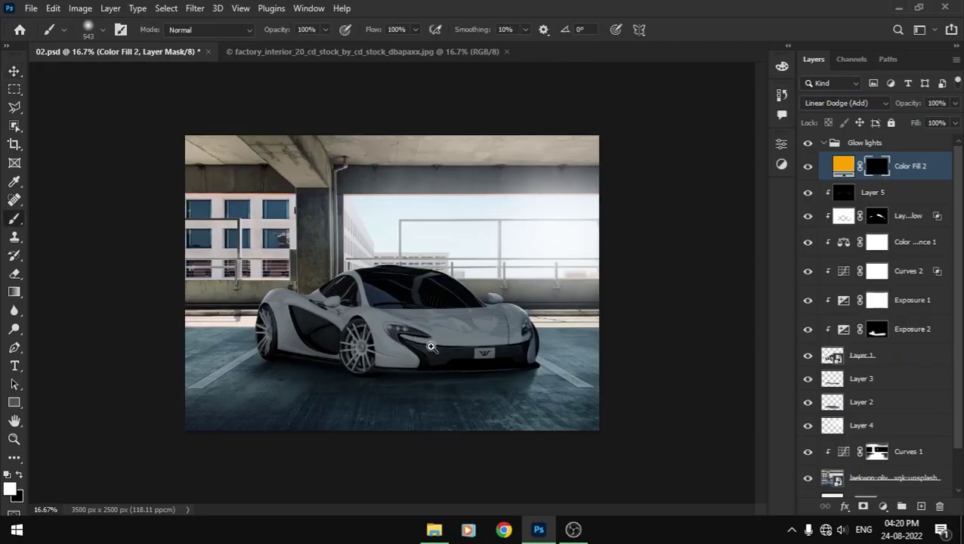
pyautogui.scroll(5, 431, 346)
pyautogui.scroll(1, 437, 340)
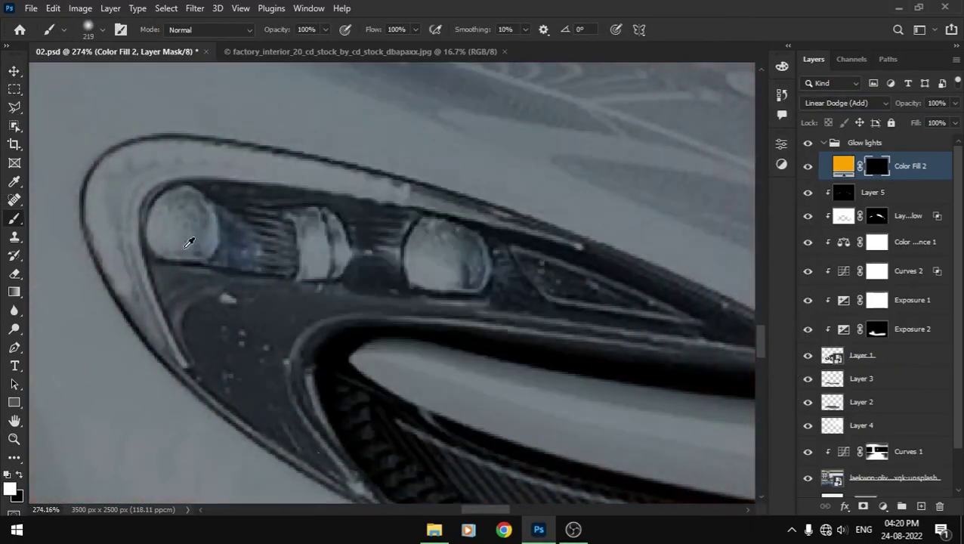
pyautogui.moveTo(386, 243); pyautogui.dragTo(196, 242)
# - Trace a pen path along the front headlight trim's inner and top edges
pyautogui.press('p')
pyautogui.click(190, 371)
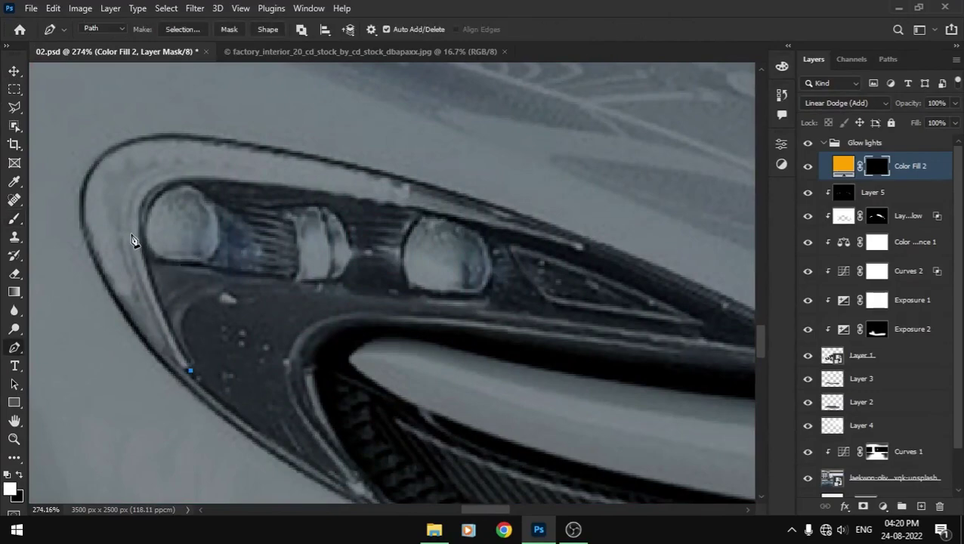
pyautogui.moveTo(139, 227); pyautogui.dragTo(138, 165)
pyautogui.moveTo(284, 188); pyautogui.dragTo(375, 205)
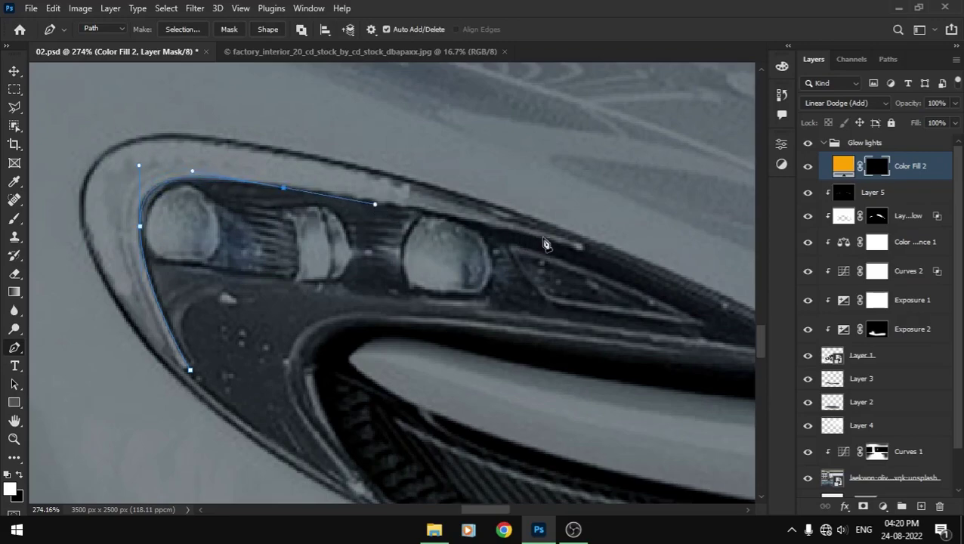
pyautogui.moveTo(566, 243); pyautogui.dragTo(635, 257)
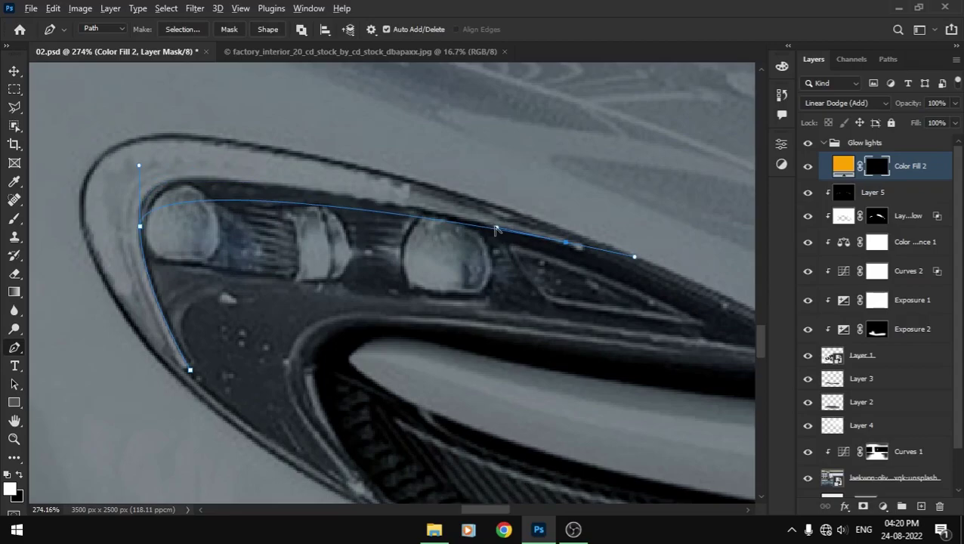
pyautogui.moveTo(495, 230)
pyautogui.mouseDown()
pyautogui.moveTo(273, 182)
pyautogui.moveTo(247, 163)
pyautogui.moveTo(195, 155)
pyautogui.mouseUp()
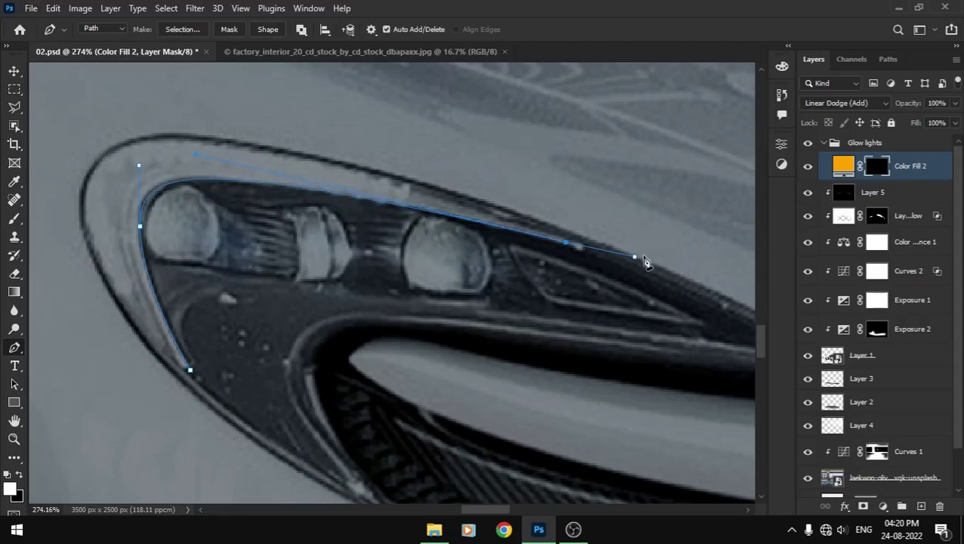
pyautogui.keyDown('alt'); pyautogui.click(565, 242); pyautogui.keyUp('alt')
pyautogui.moveTo(150, 140); pyautogui.dragTo(57, 151)
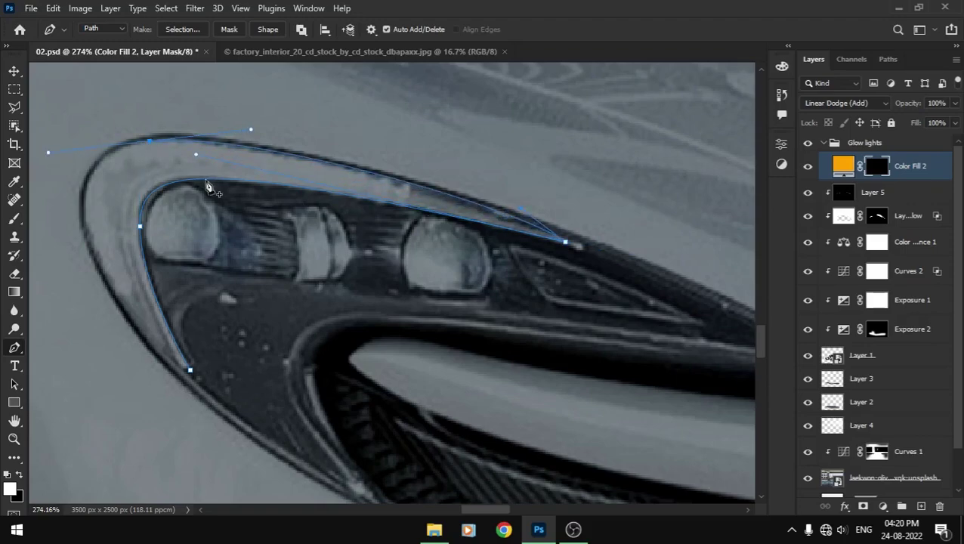
# - Close the trim path and fill its selection white on the Color Fill 2 mask
pyautogui.hscroll(-5, 346, 204)
pyautogui.scroll(-1, 346, 204)
pyautogui.moveTo(409, 314); pyautogui.dragTo(484, 385)
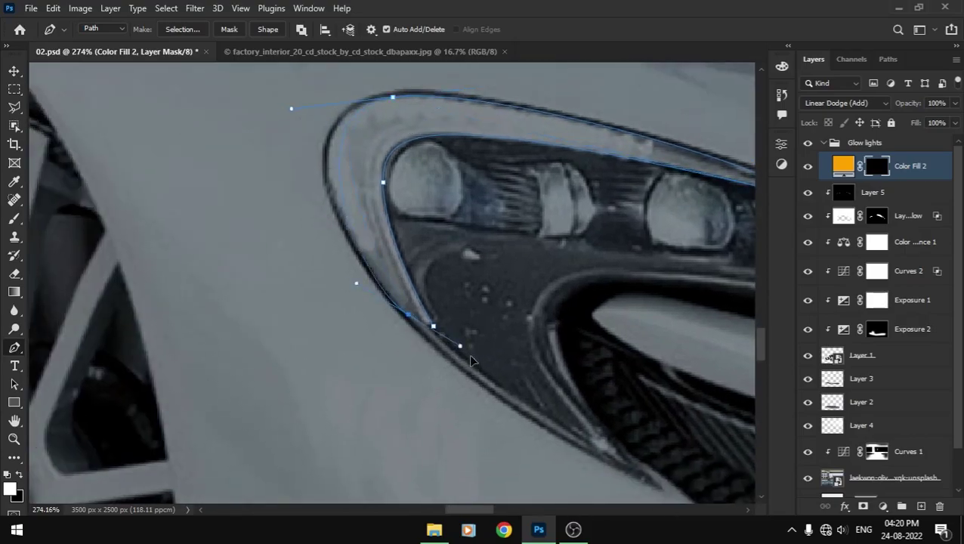
pyautogui.click(434, 327)
pyautogui.moveTo(384, 251); pyautogui.dragTo(337, 251)
pyautogui.hotkey('ctrl', 'Return')
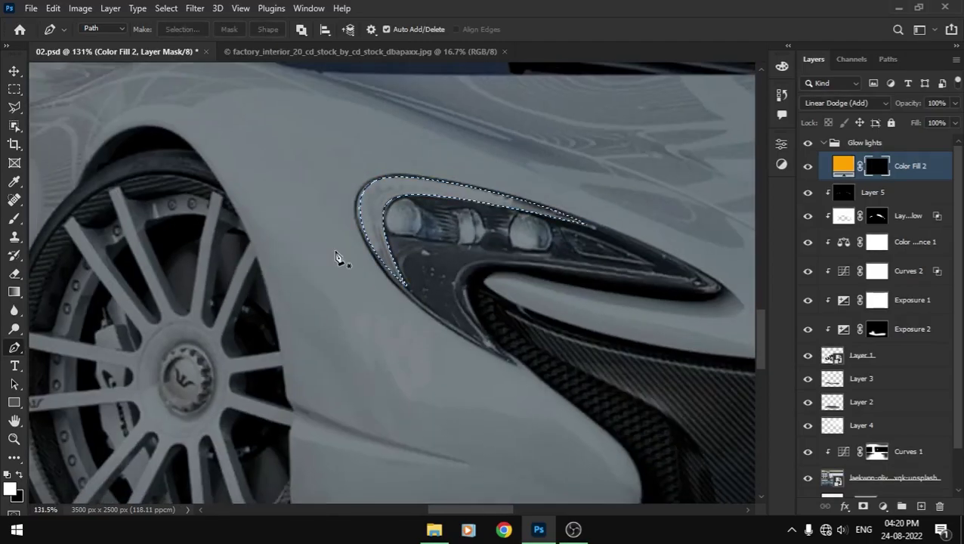
pyautogui.hotkey('alt', 'BackSpace')
pyautogui.hotkey('ctrl', 'd')
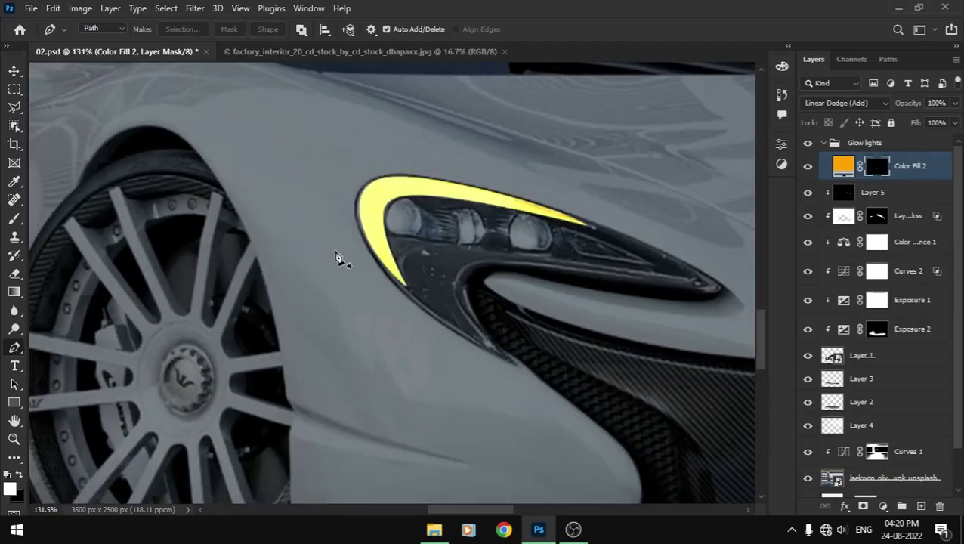
pyautogui.moveTo(334, 294); pyautogui.dragTo(257, 294)
# - Zoom in on the right headlight and outline its top arch with the Pen
pyautogui.moveTo(597, 287); pyautogui.dragTo(680, 287)
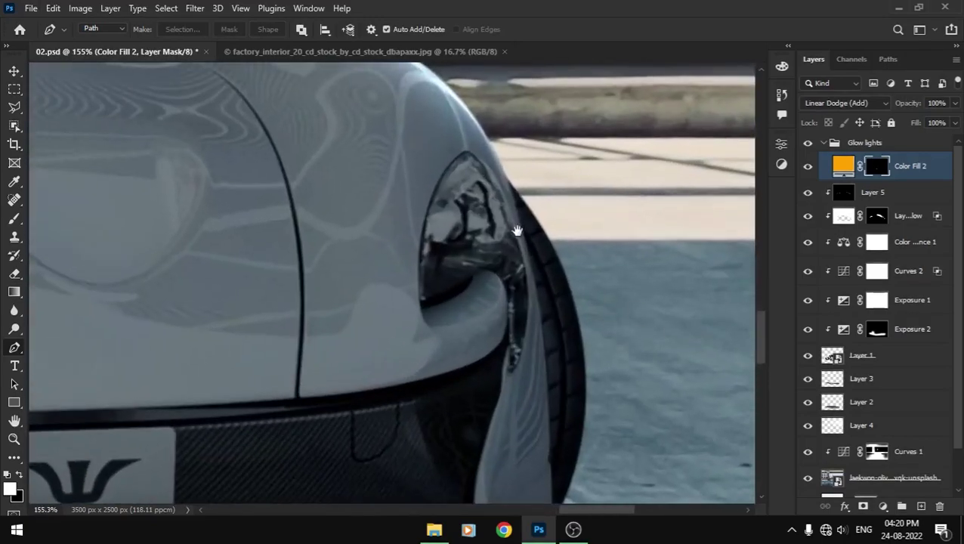
pyautogui.moveTo(478, 259); pyautogui.dragTo(531, 295)
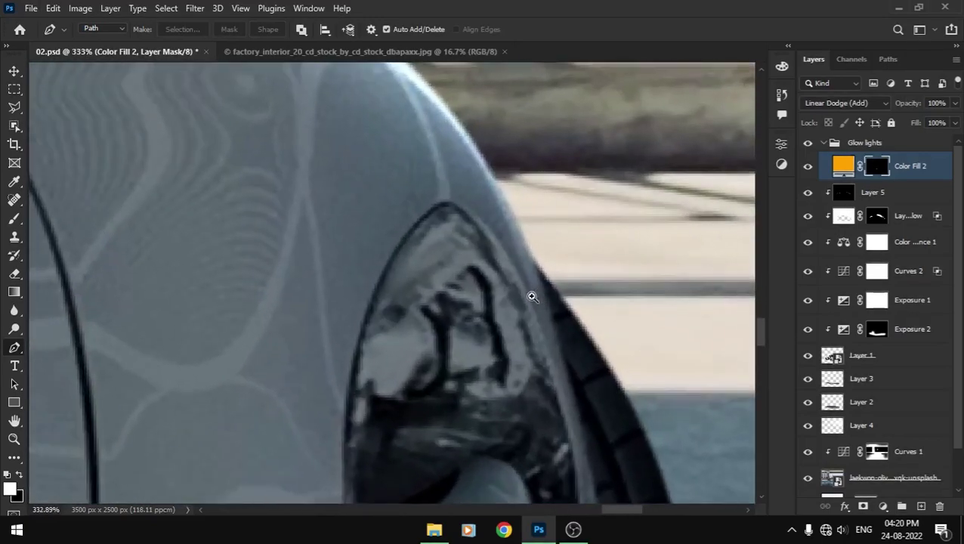
pyautogui.click(391, 298)
pyautogui.moveTo(468, 240); pyautogui.dragTo(484, 248)
pyautogui.click(552, 376)
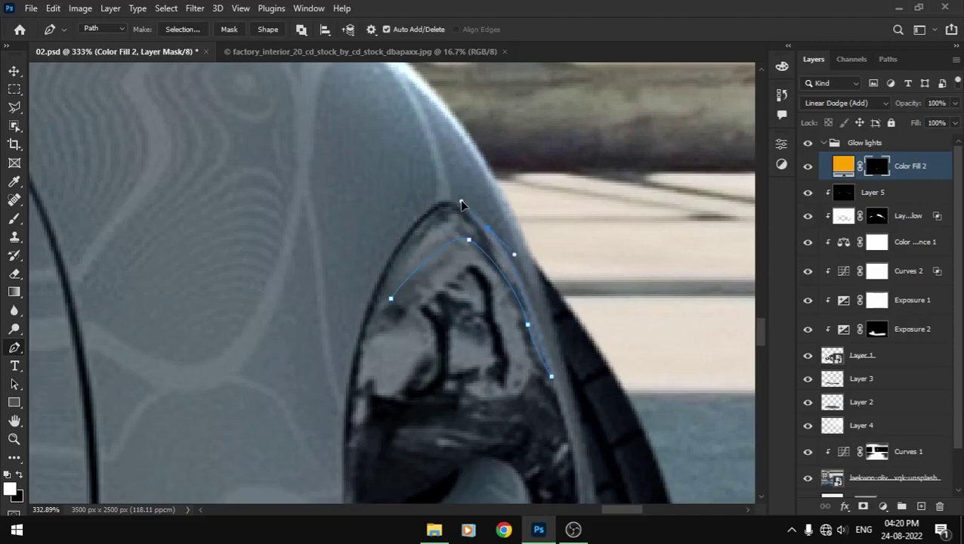
pyautogui.click(488, 256)
pyautogui.moveTo(548, 376); pyautogui.dragTo(581, 471)
# - Refine and close the arch outline, then fill it white on the mask
pyautogui.moveTo(546, 312); pyautogui.dragTo(530, 302)
pyautogui.keyDown('alt'); pyautogui.click(549, 375); pyautogui.keyUp('alt')
pyautogui.moveTo(449, 207); pyautogui.dragTo(411, 203)
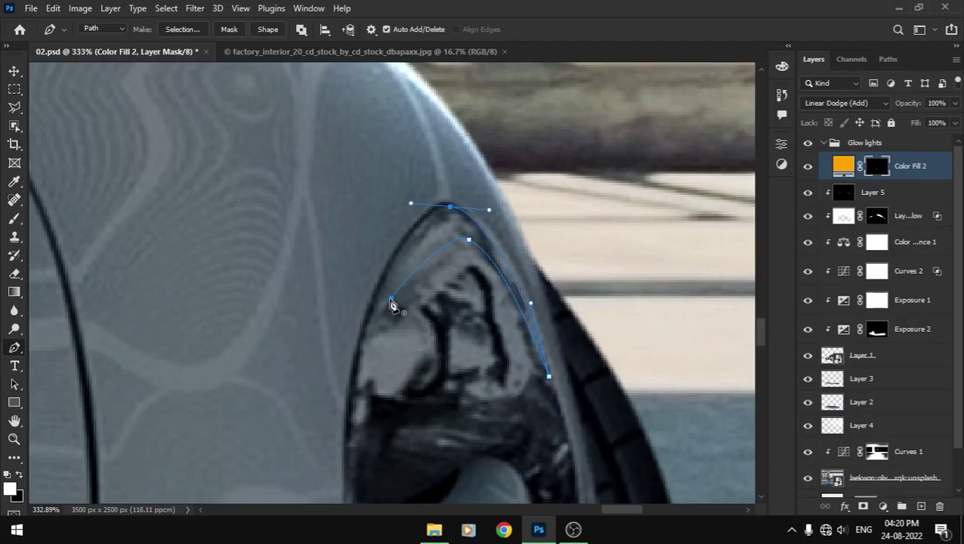
pyautogui.click(391, 298)
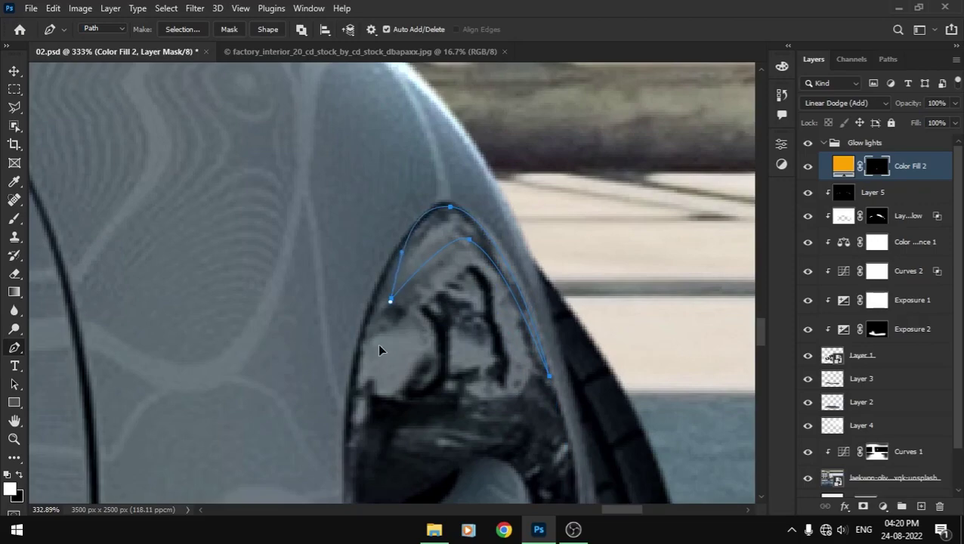
pyautogui.click(472, 237)
pyautogui.hotkey('ctrl', 'Return')
pyautogui.hotkey('alt', 'BackSpace')
pyautogui.hotkey('ctrl', 'd')
pyautogui.hotkey('ctrl', '0')
# - Duplicate Color Fill 2 and ready a soft brush at 1% flow on the copy's mask
pyautogui.press('v')
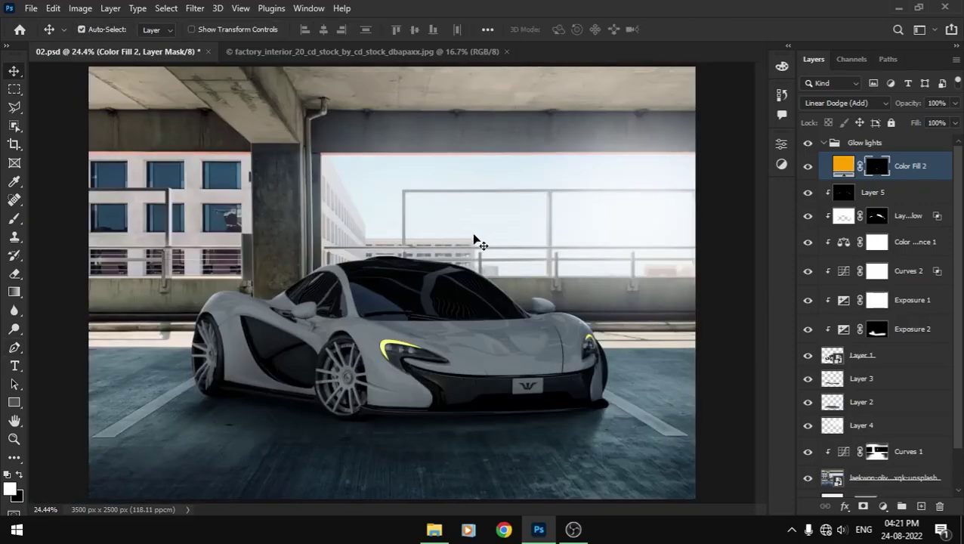
pyautogui.hotkey('ctrl', 'j')
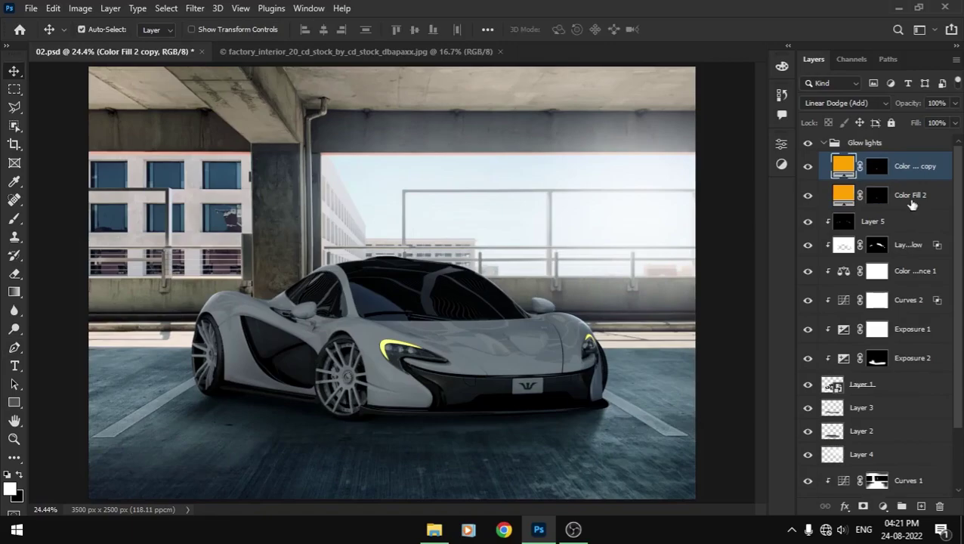
pyautogui.click(876, 167)
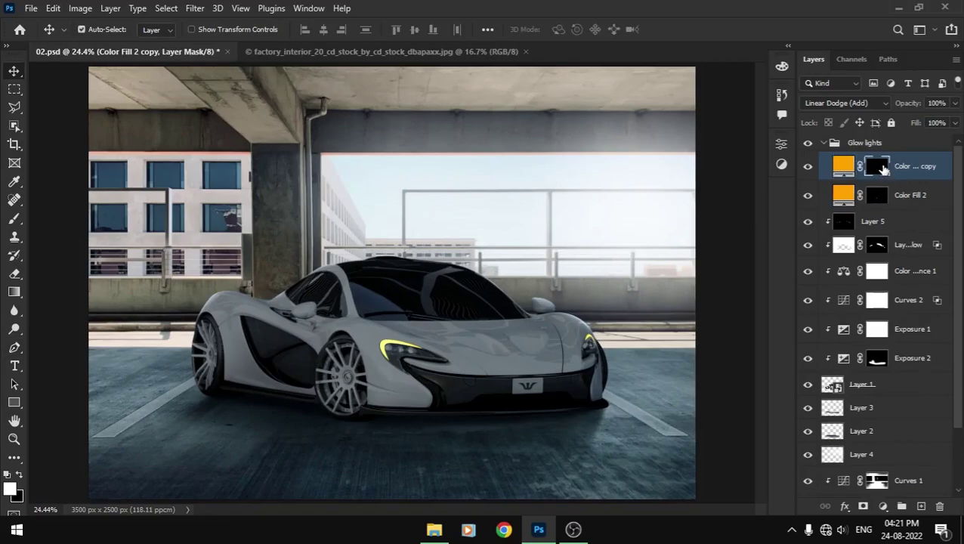
pyautogui.press('b')
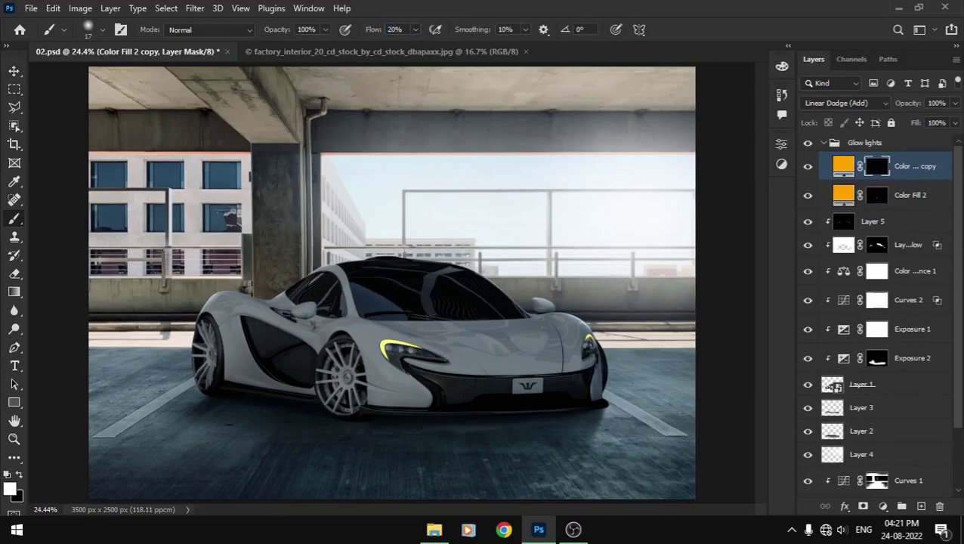
pyautogui.scroll(5, 391, 355)
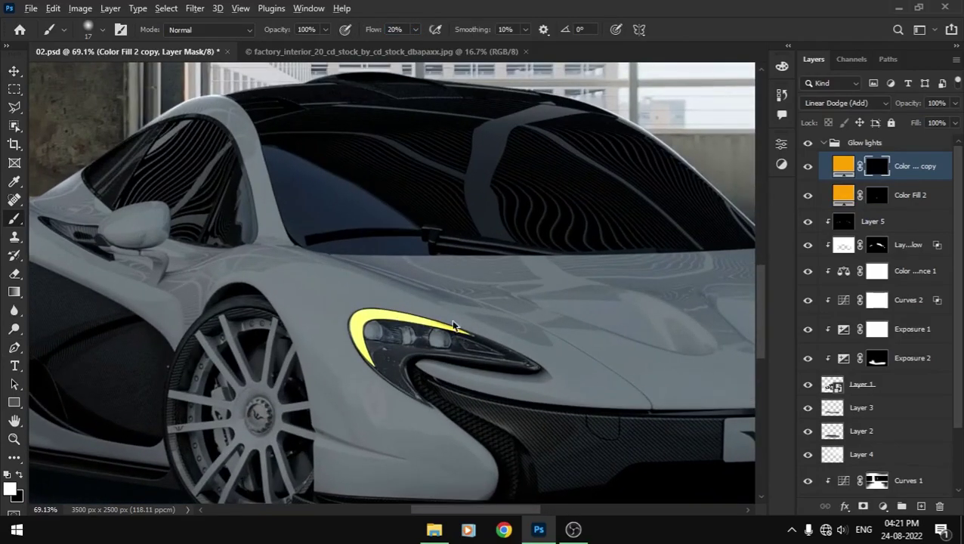
pyautogui.moveTo(453, 326); pyautogui.dragTo(440, 340)
pyautogui.scroll(4, 440, 340)
pyautogui.moveTo(491, 312); pyautogui.dragTo(477, 265)
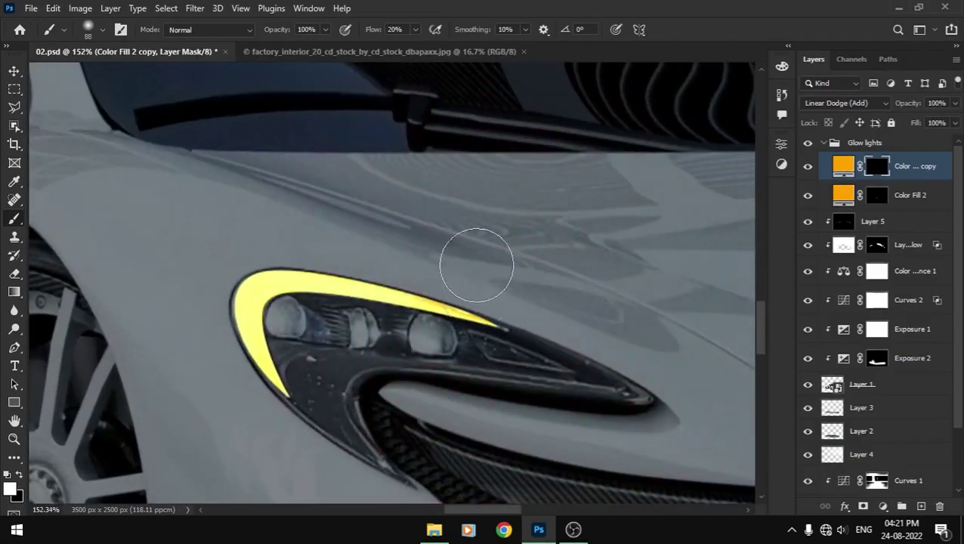
pyautogui.moveTo(378, 31); pyautogui.dragTo(357, 31)
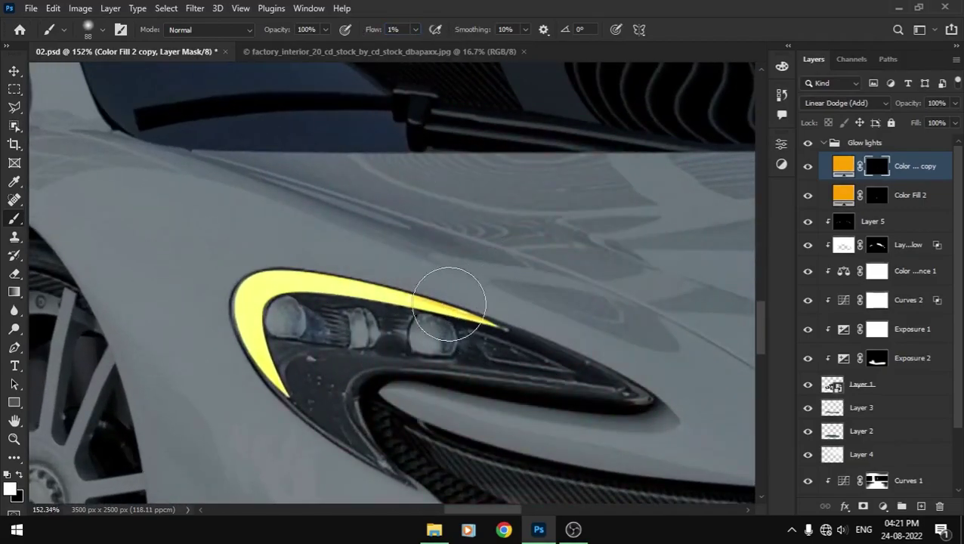
# - Paint a faint white glow halo around the left headlight
pyautogui.moveTo(416, 291)
pyautogui.mouseDown()
pyautogui.moveTo(494, 318)
pyautogui.moveTo(424, 269)
pyautogui.moveTo(254, 279)
pyautogui.moveTo(266, 400)
pyautogui.moveTo(254, 302)
pyautogui.moveTo(345, 248)
pyautogui.moveTo(361, 226)
pyautogui.mouseUp()
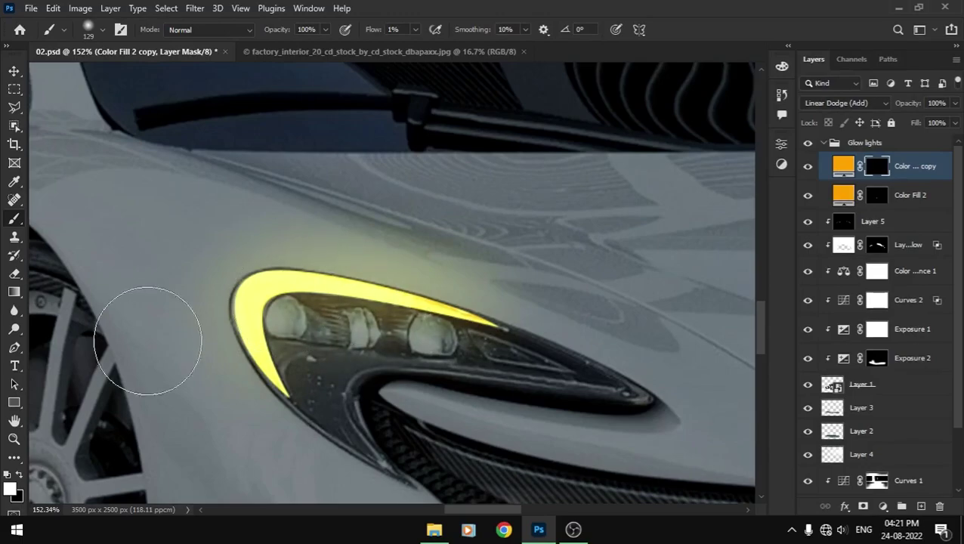
pyautogui.scroll(-5, 224, 345)
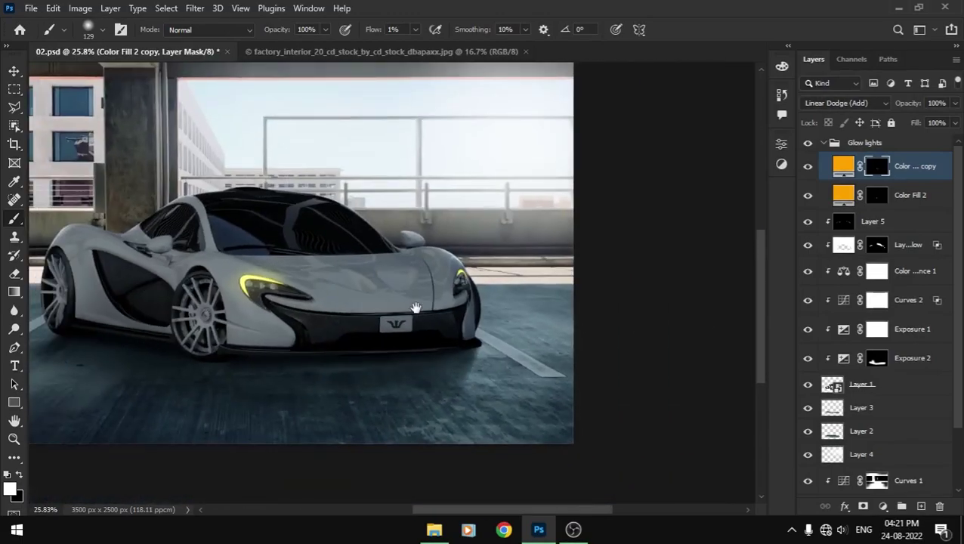
pyautogui.scroll(5, 453, 274)
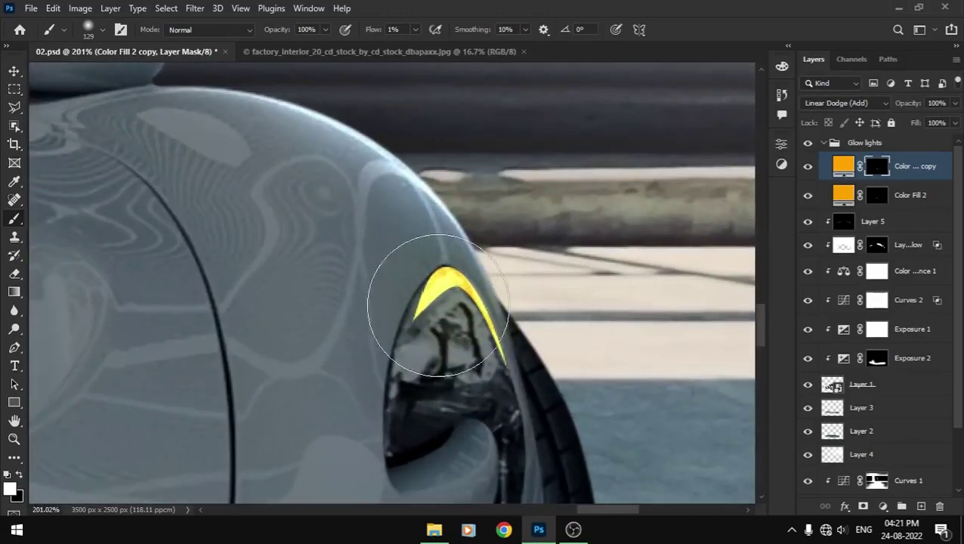
pyautogui.scroll(-5, 469, 261)
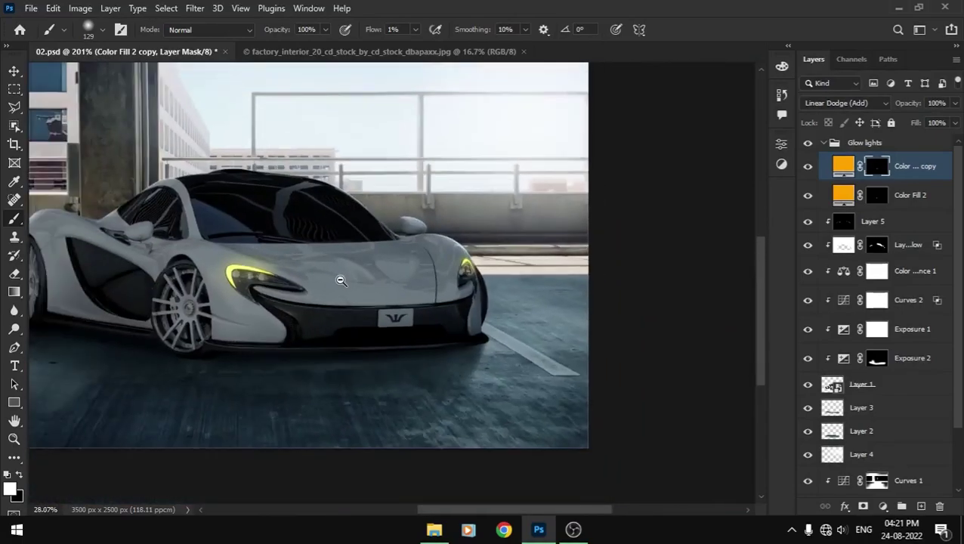
pyautogui.scroll(-1, 341, 280)
# - Hide Layer 4 to compare the scene, then delete Layer 4
pyautogui.press('v')
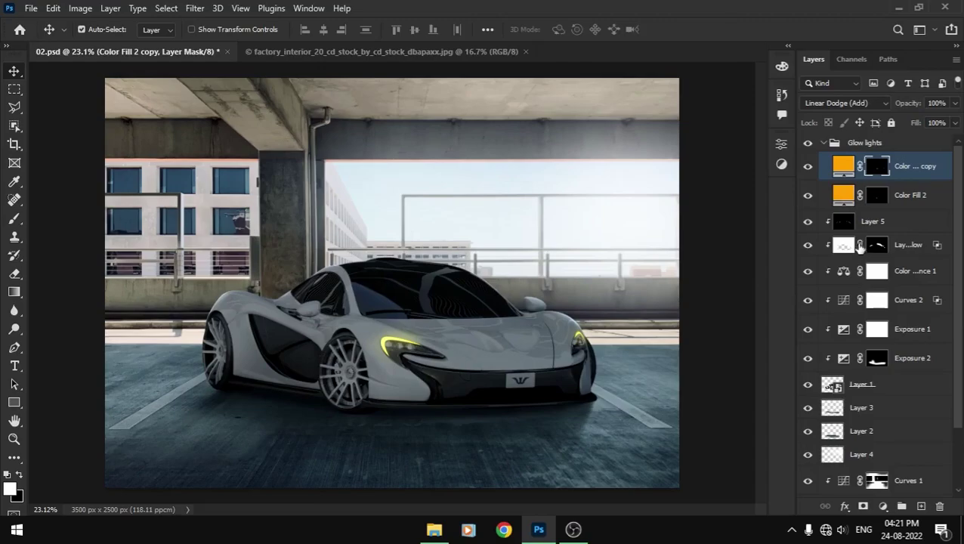
pyautogui.scroll(-3, 830, 403)
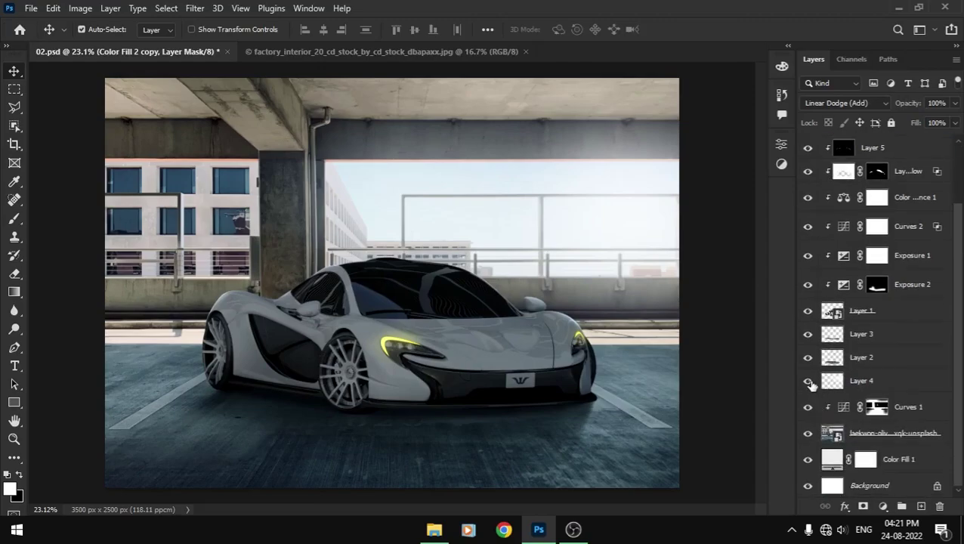
pyautogui.click(808, 381)
pyautogui.click(899, 388)
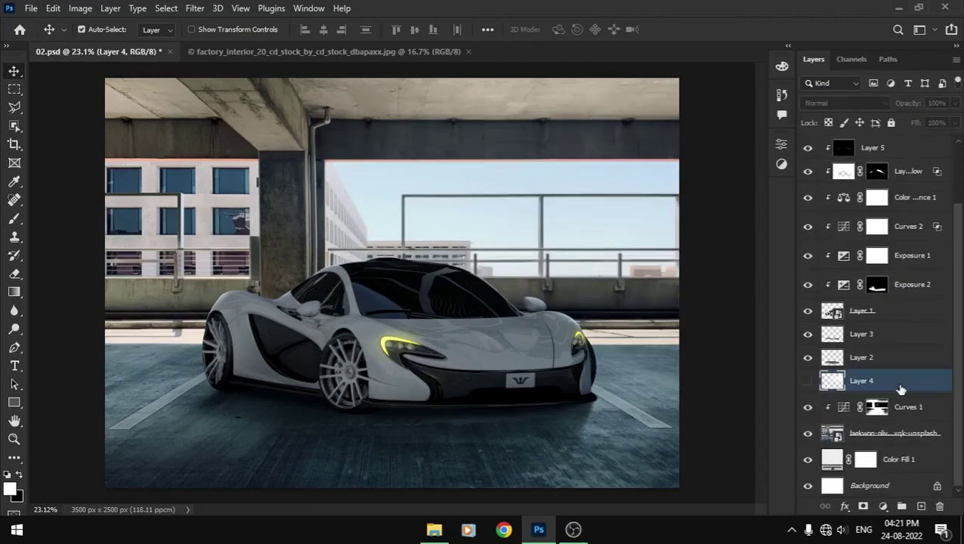
pyautogui.press('Delete')
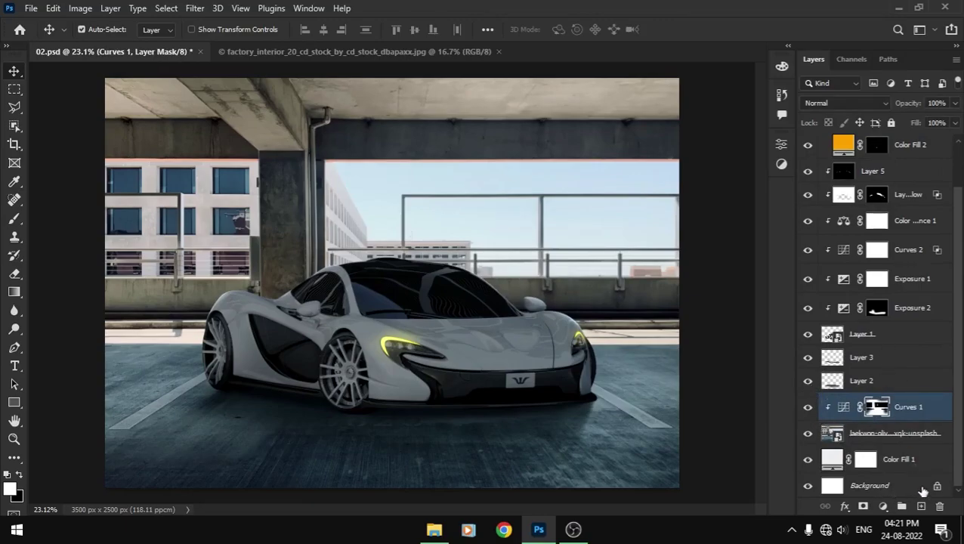
# - Add an Exposure adjustment layer above Curves 1 with exposure -0.61
pyautogui.click(884, 506)
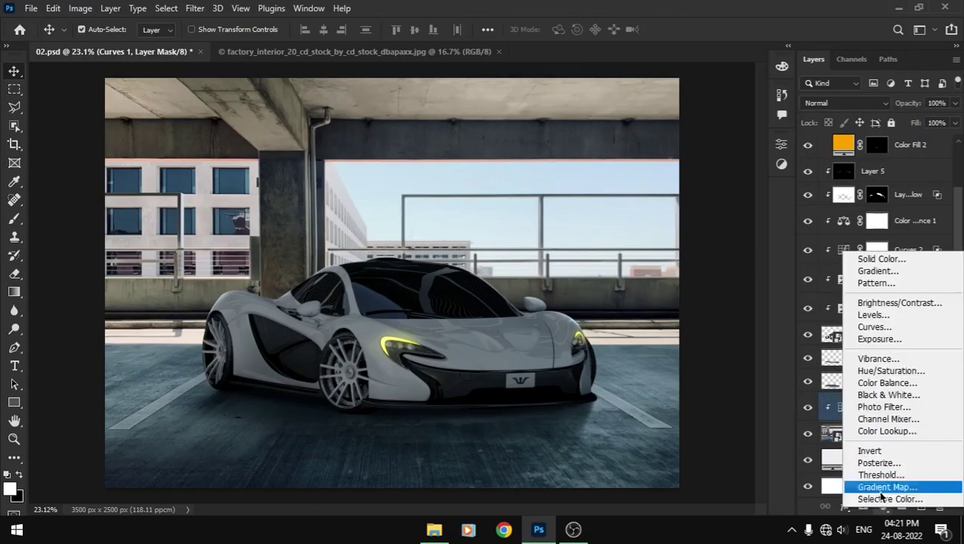
pyautogui.click(868, 339)
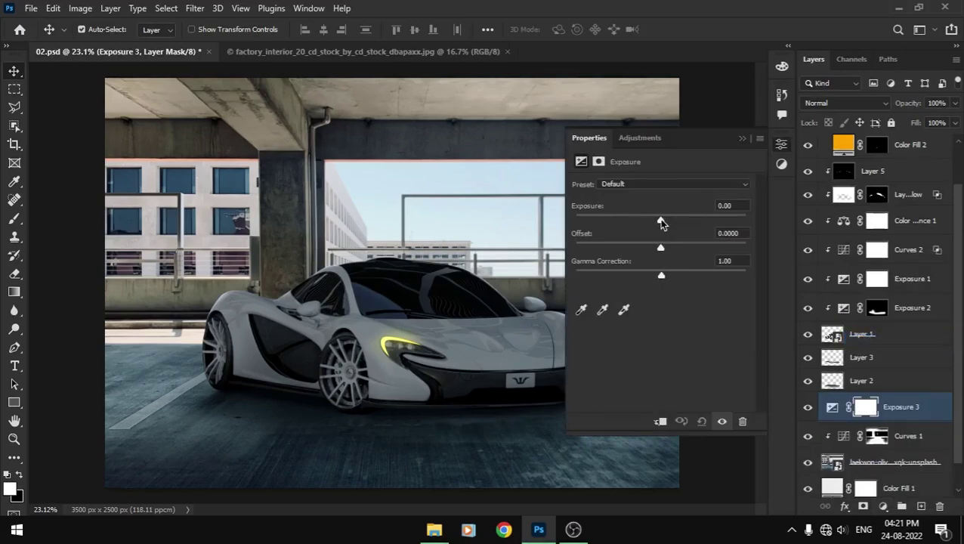
pyautogui.moveTo(660, 221); pyautogui.dragTo(654, 222)
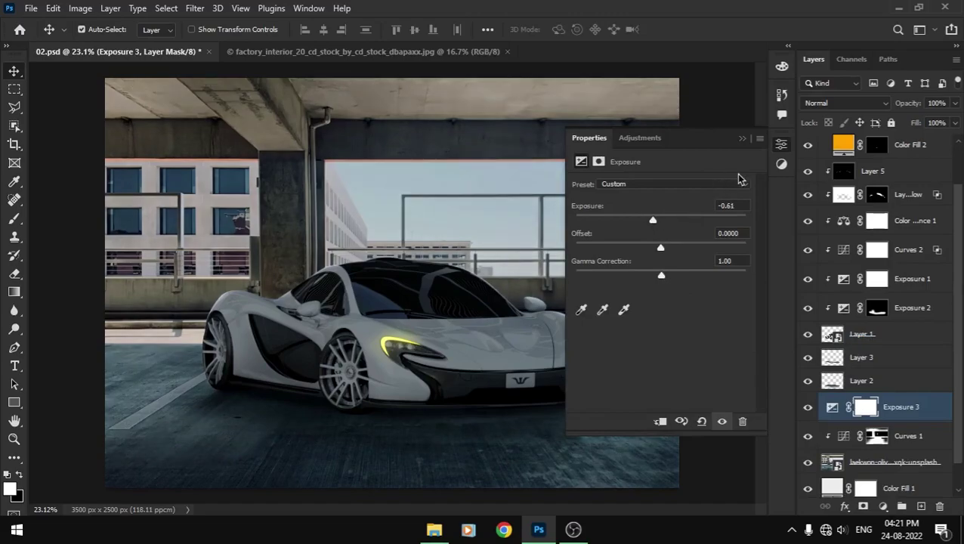
pyautogui.click(742, 140)
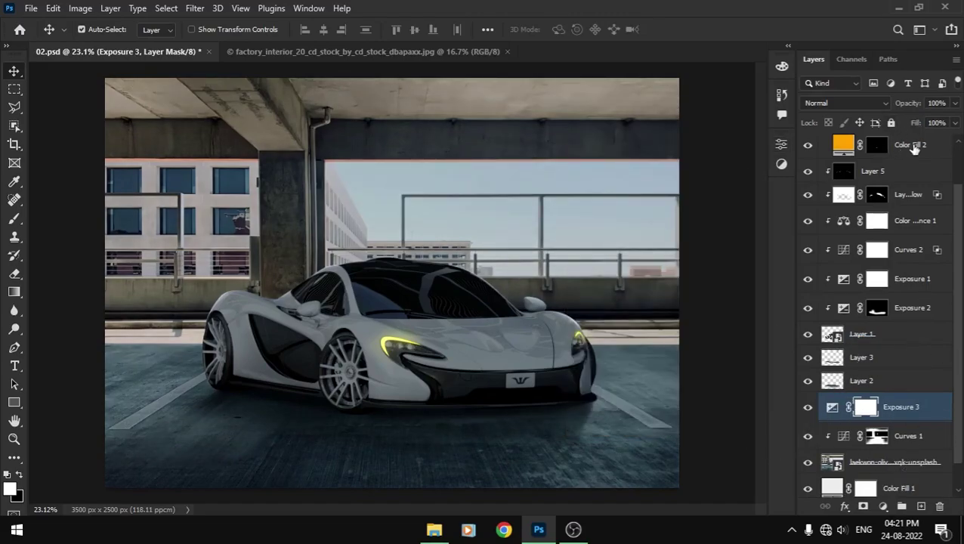
# - Try Color Dodge on an extra glow copy, delete it, and keep Linear Dodge (Add)
pyautogui.hotkey('alt', ']')
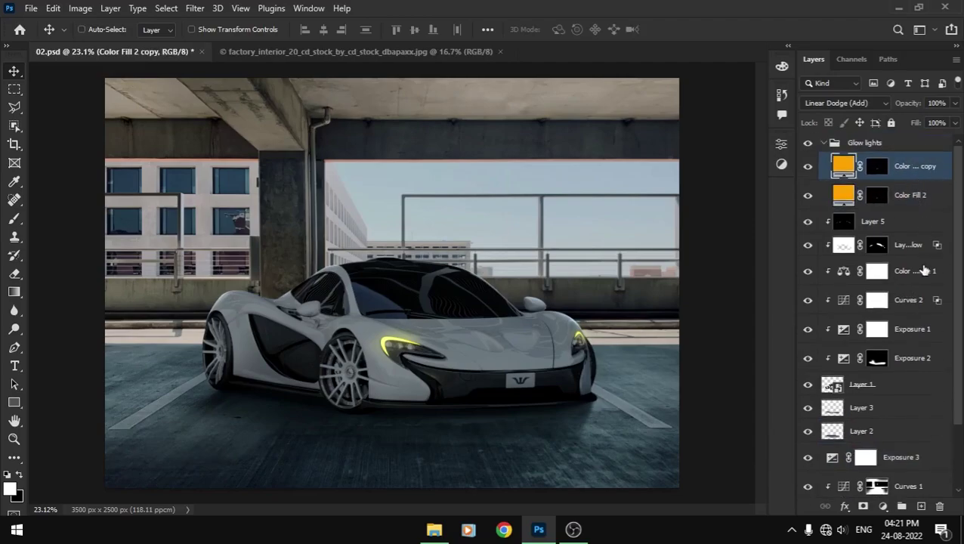
pyautogui.hotkey('ctrl', 'j')
pyautogui.click(844, 103)
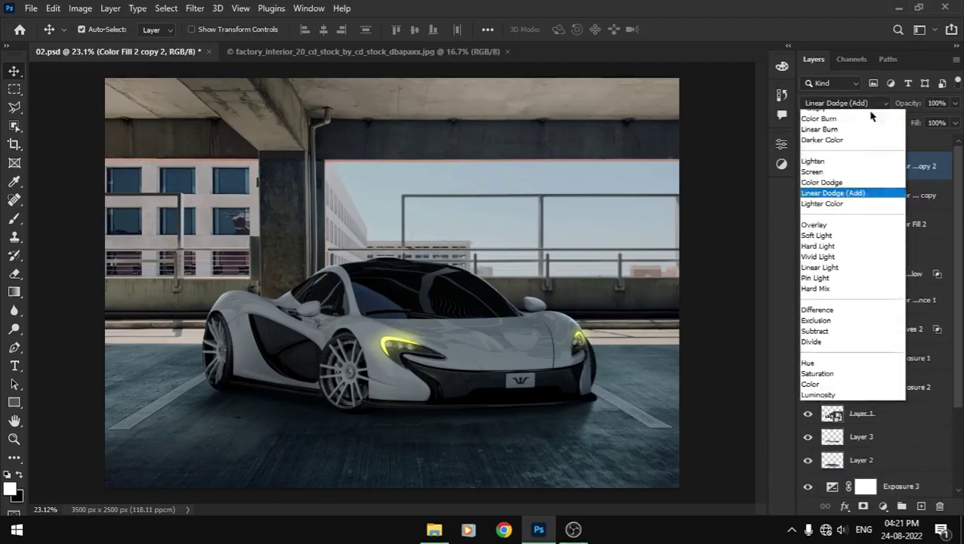
pyautogui.click(850, 232)
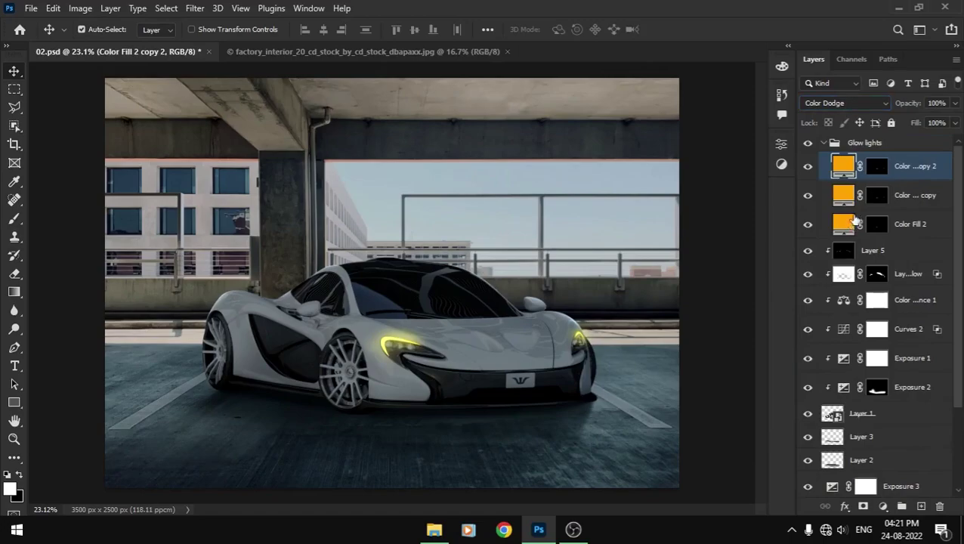
pyautogui.scroll(2, 484, 374)
pyautogui.scroll(3, 525, 386)
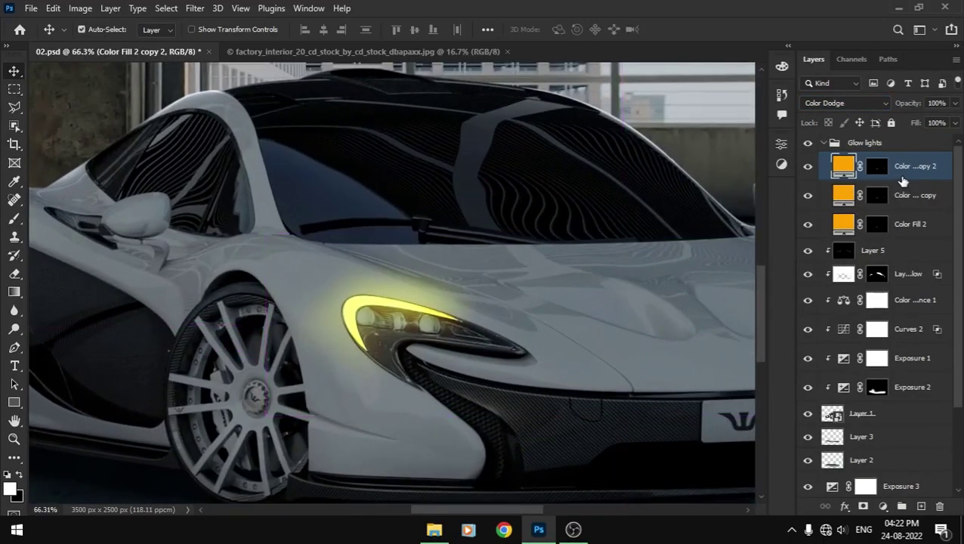
pyautogui.press('Delete')
pyautogui.click(878, 104)
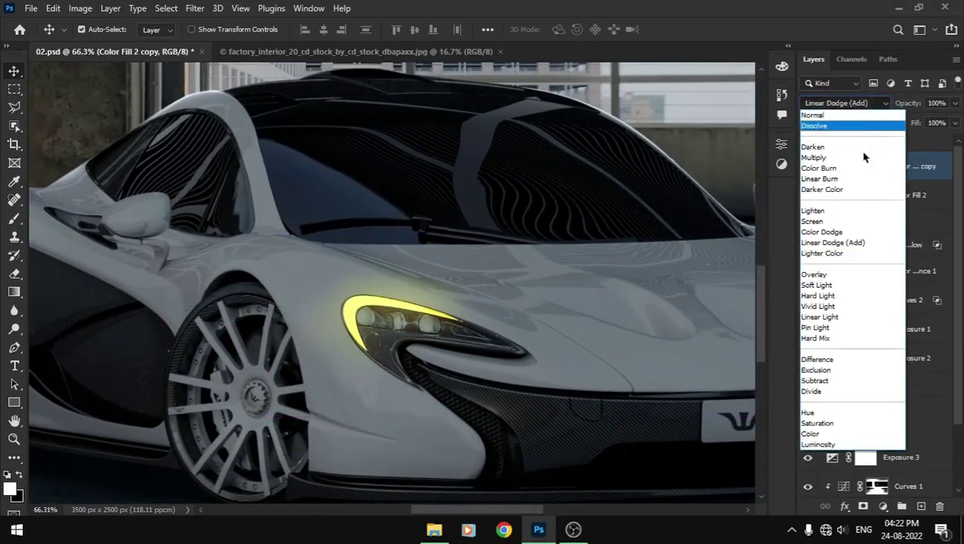
pyautogui.click(846, 243)
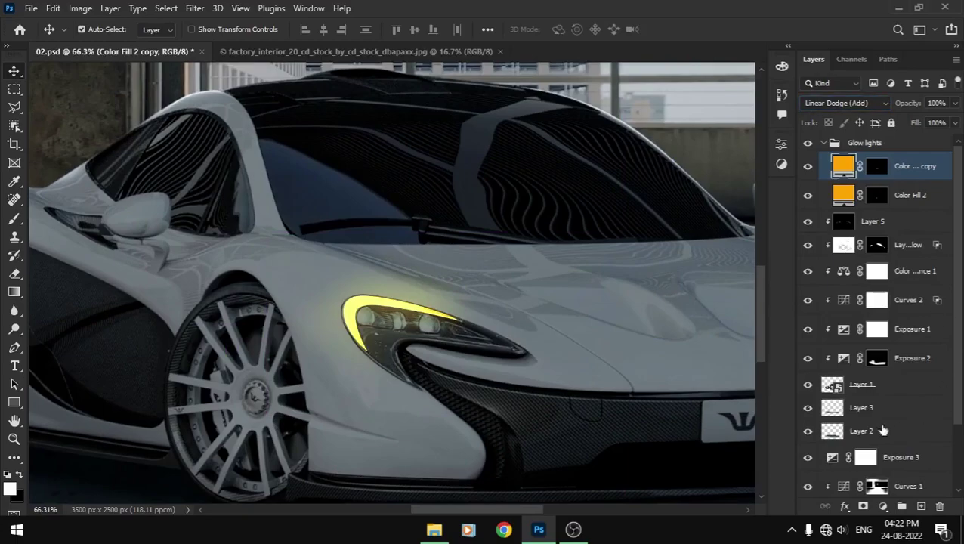
pyautogui.moveTo(250, 273); pyautogui.dragTo(219, 291)
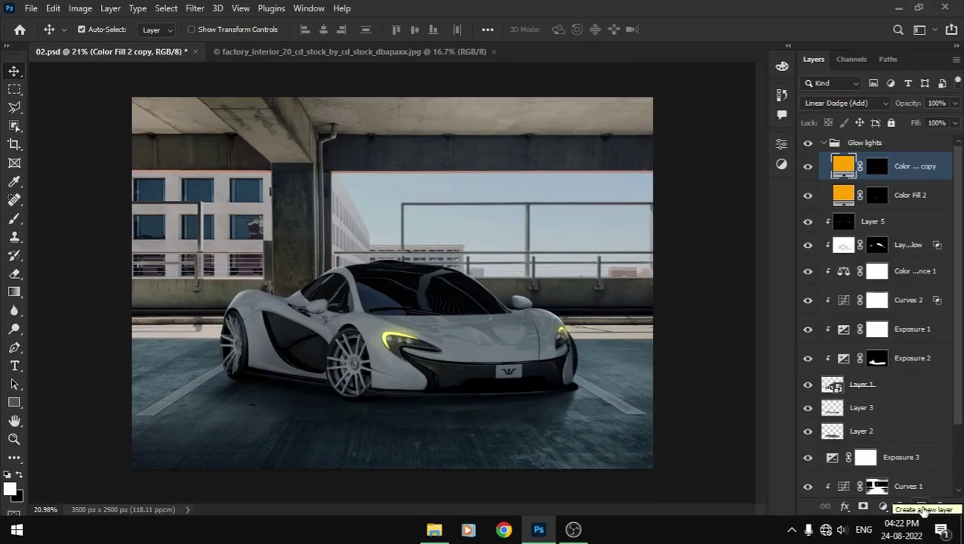
# - Create Color Fill 2 copy 2 with a black-filled mask, blending as Color Dodge
pyautogui.hotkey('ctrl', 'j')
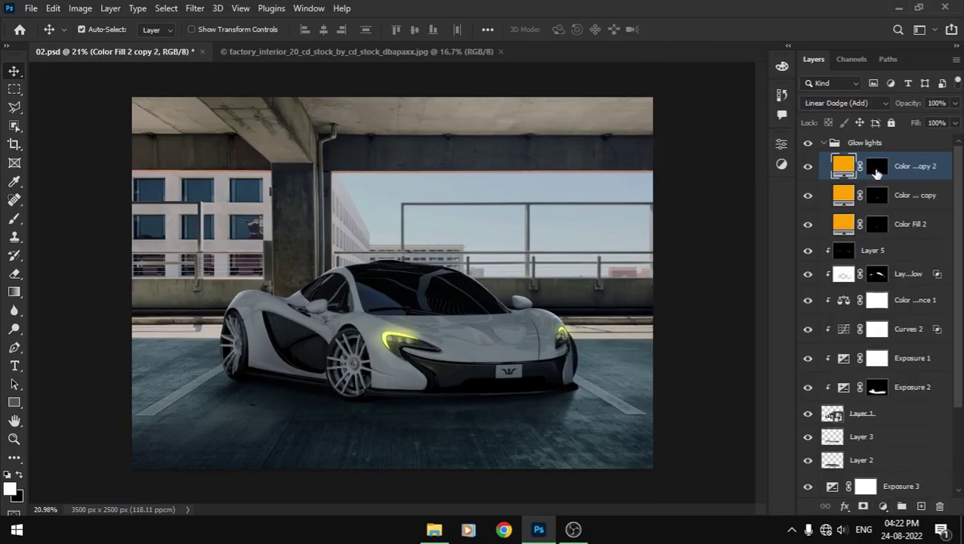
pyautogui.rightClick(881, 169)
pyautogui.press('Escape')
pyautogui.click(877, 167)
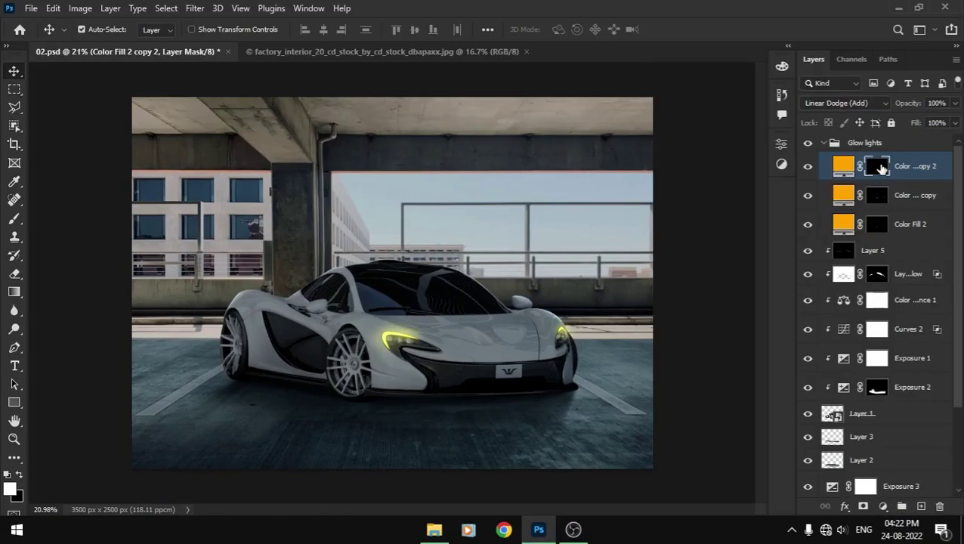
pyautogui.hotkey('ctrl', 'BackSpace')
pyautogui.click(845, 103)
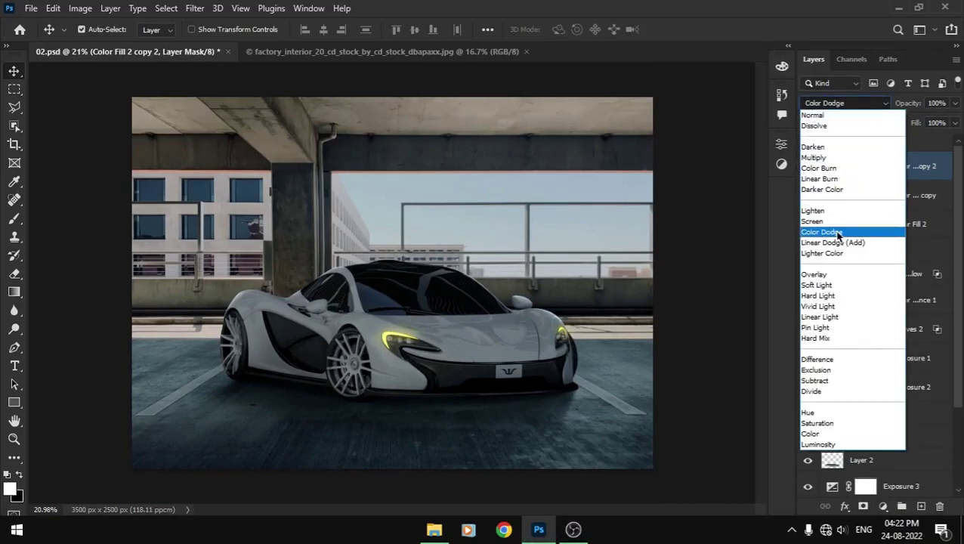
pyautogui.click(831, 222)
pyautogui.press('b')
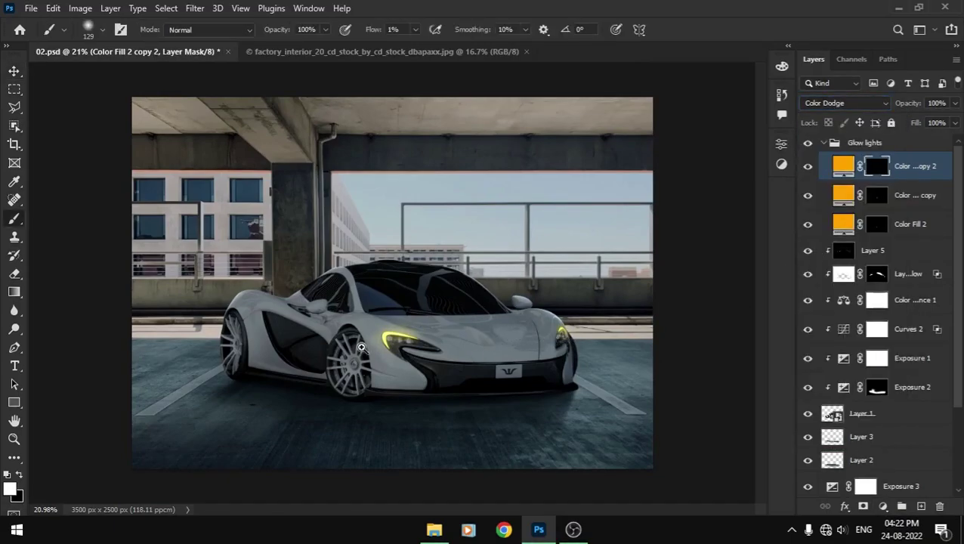
pyautogui.scroll(3, 408, 355)
pyautogui.scroll(3, 408, 357)
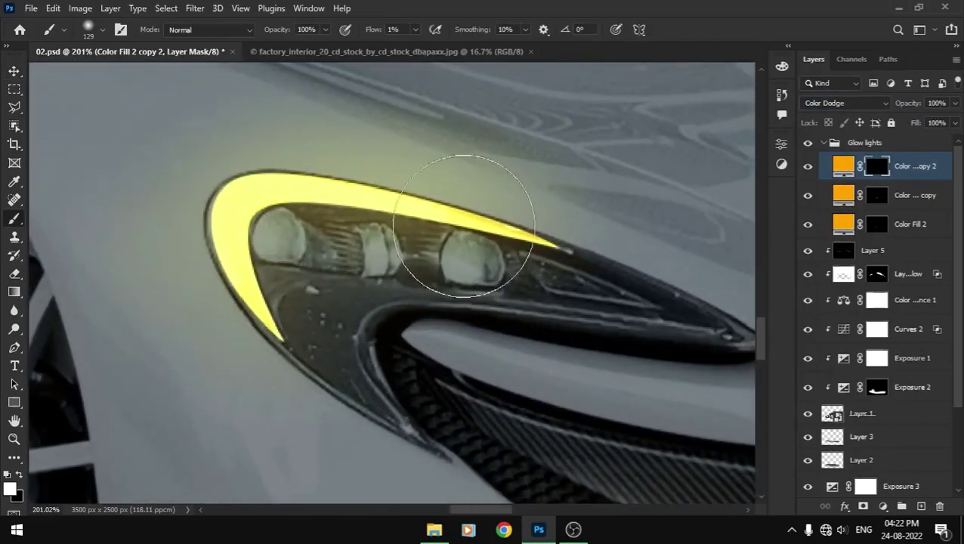
# - Open the Color Fill 2 mask's properties and adjust its feather
pyautogui.click(886, 226)
pyautogui.doubleClick(887, 226)
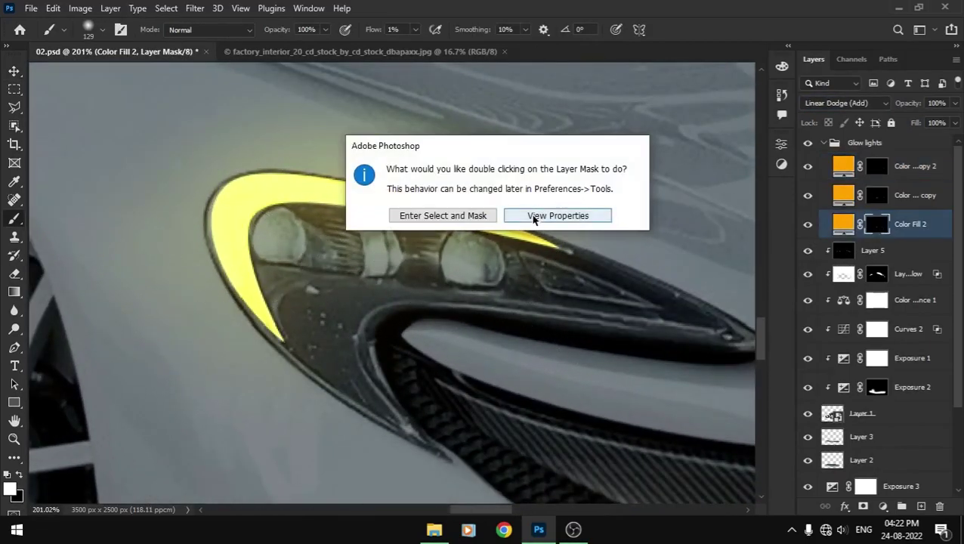
pyautogui.click(570, 216)
pyautogui.moveTo(364, 256); pyautogui.dragTo(333, 246)
pyautogui.moveTo(576, 278); pyautogui.dragTo(605, 278)
# - Set the brush to 18 px with 100% flow
pyautogui.scroll(-5, 397, 285)
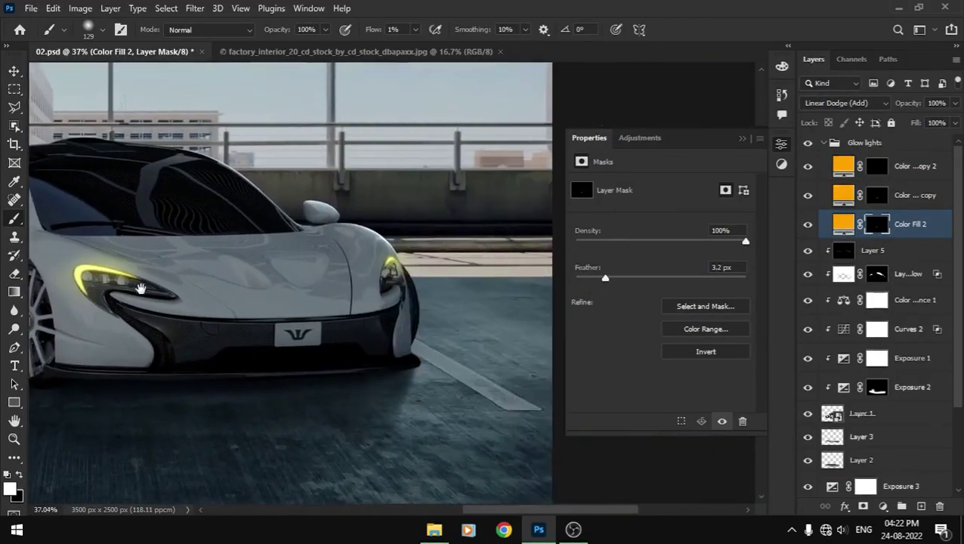
pyautogui.scroll(3, 397, 302)
pyautogui.scroll(1, 399, 302)
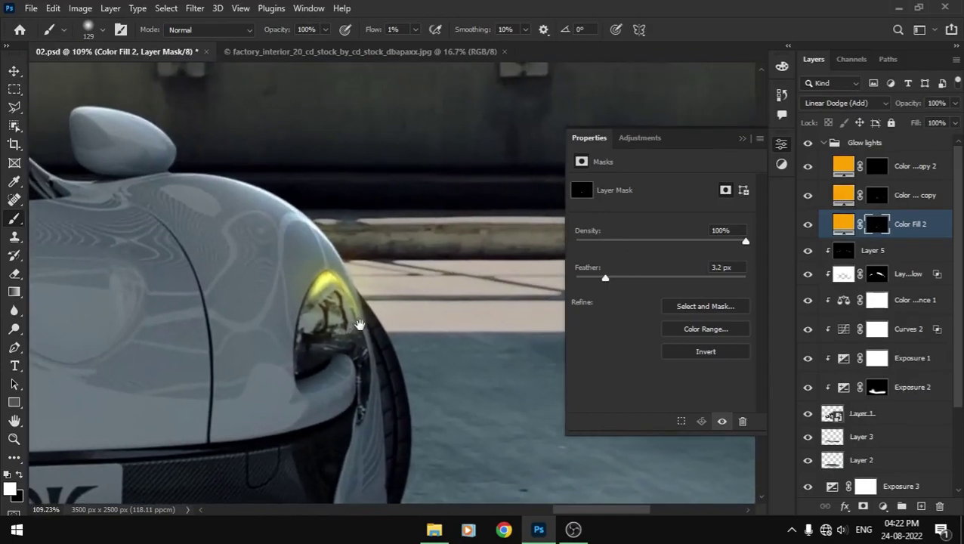
pyautogui.scroll(1, 396, 313)
pyautogui.scroll(2, 393, 327)
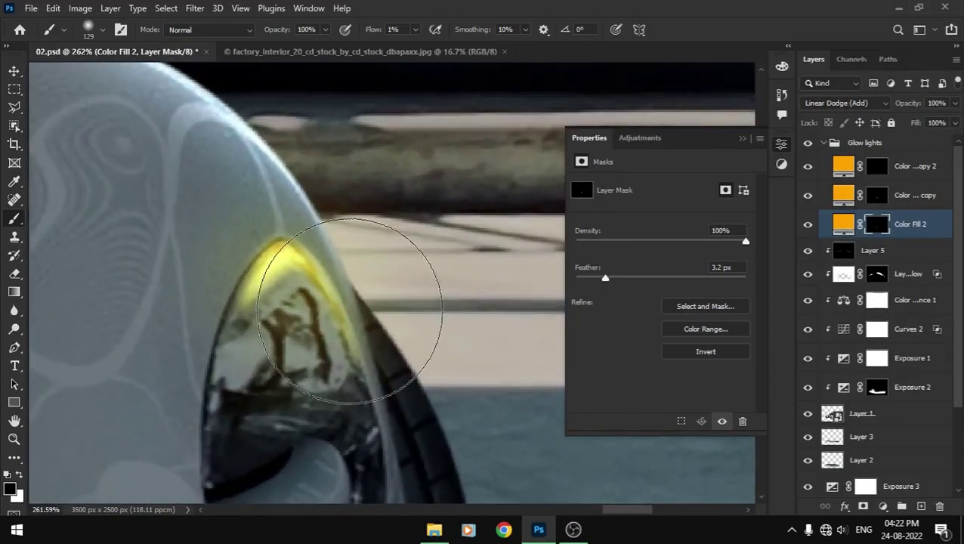
pyautogui.moveTo(376, 275); pyautogui.dragTo(309, 222)
pyautogui.moveTo(318, 275); pyautogui.dragTo(306, 275)
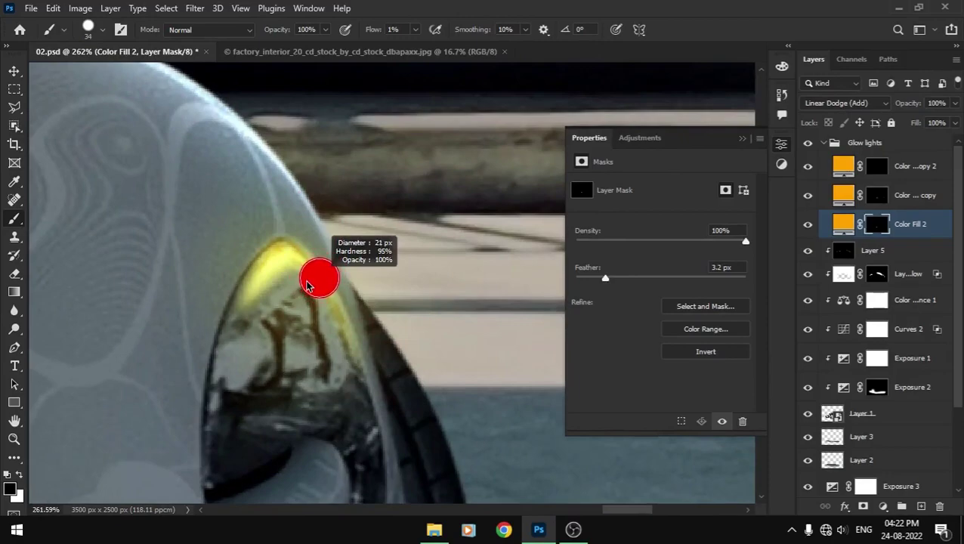
pyautogui.moveTo(372, 35); pyautogui.dragTo(504, 34)
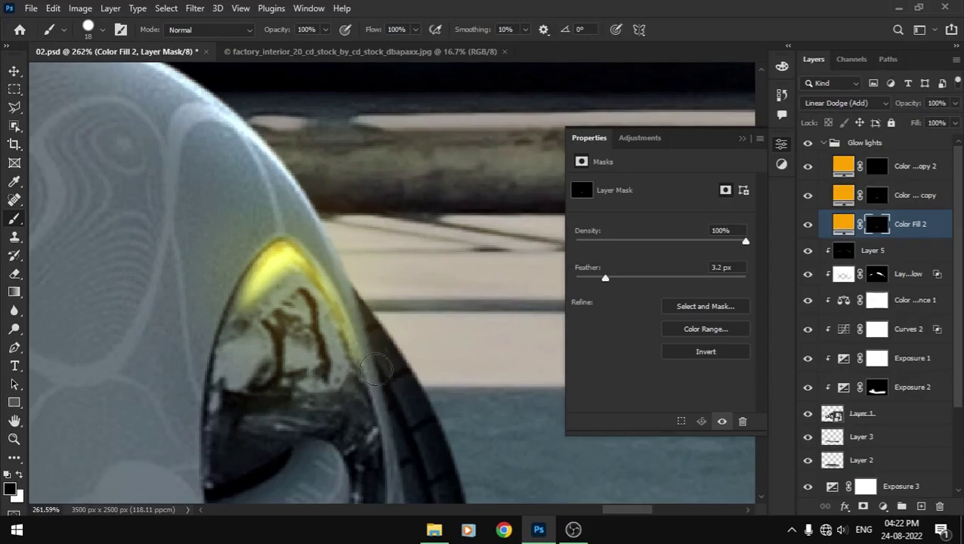
# - Reduce the mask feather to 2.1 px and bring the headlight's left end into view
pyautogui.moveTo(605, 278); pyautogui.dragTo(595, 279)
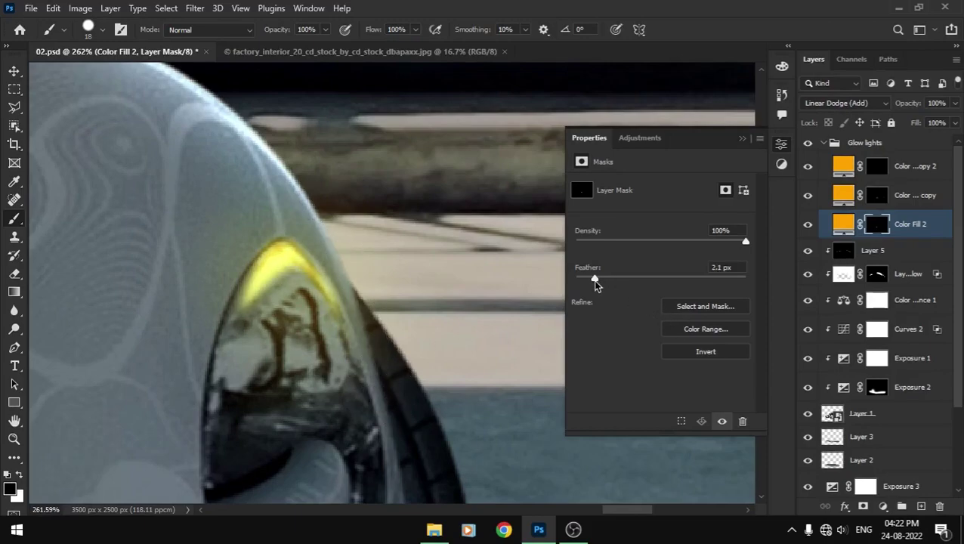
pyautogui.moveTo(64, 408); pyautogui.dragTo(532, 365)
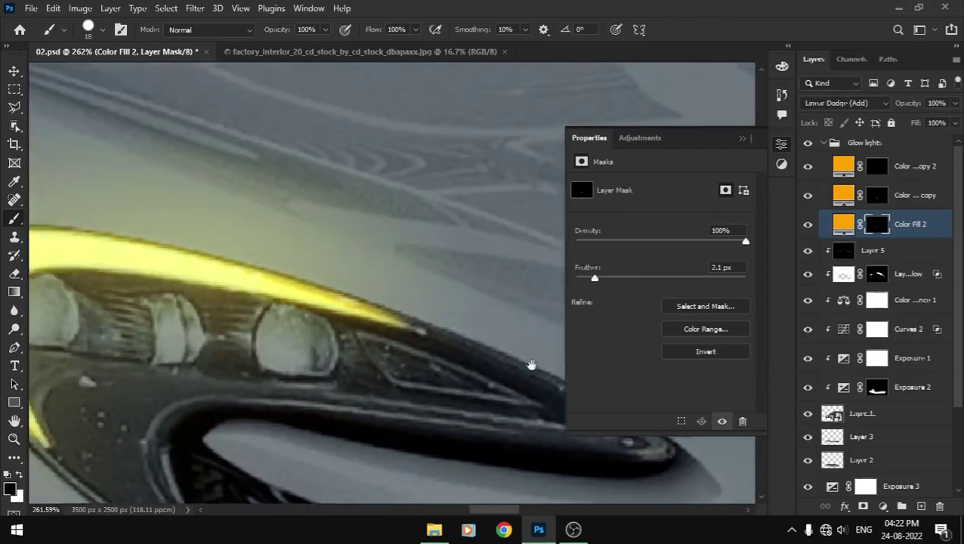
pyautogui.moveTo(264, 401); pyautogui.dragTo(491, 394)
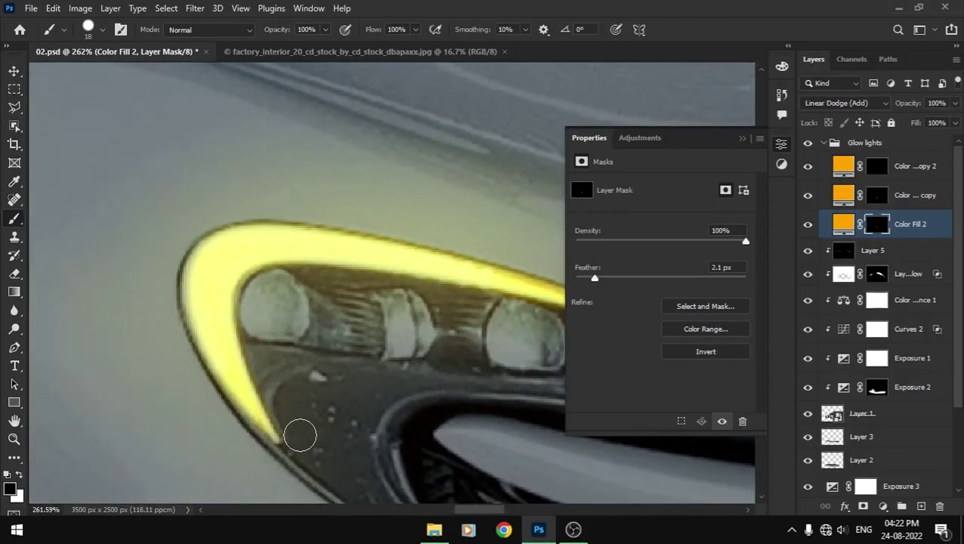
pyautogui.keyDown('alt'); pyautogui.scroll(-5, 195, 293); pyautogui.keyUp('alt')
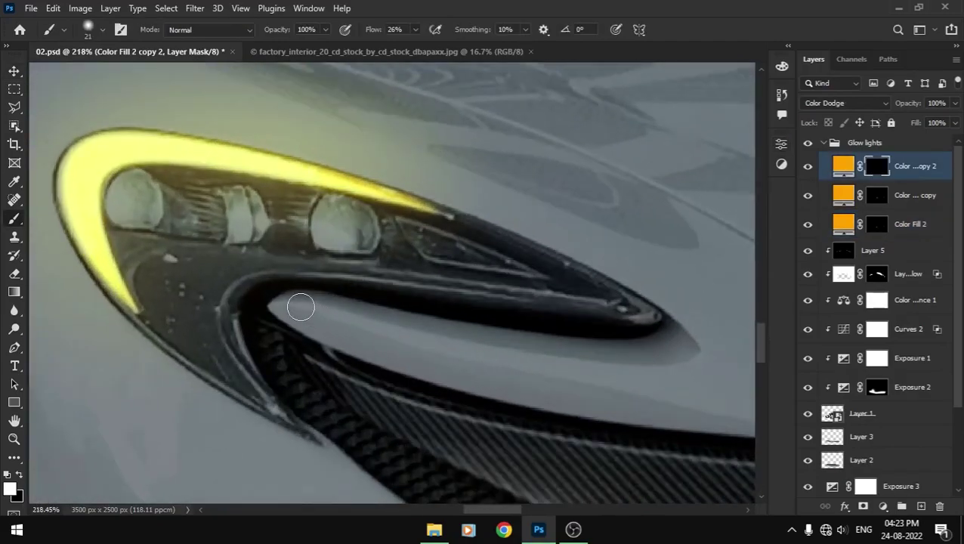
# - Mask out excess glow below the headlight's light gill with black
pyautogui.moveTo(301, 307)
pyautogui.mouseDown()
pyautogui.moveTo(355, 318)
pyautogui.moveTo(295, 311)
pyautogui.moveTo(366, 314)
pyautogui.moveTo(582, 363)
pyautogui.moveTo(482, 301)
pyautogui.mouseUp()
pyautogui.hotkey('ctrl', 'z')
pyautogui.press('x')
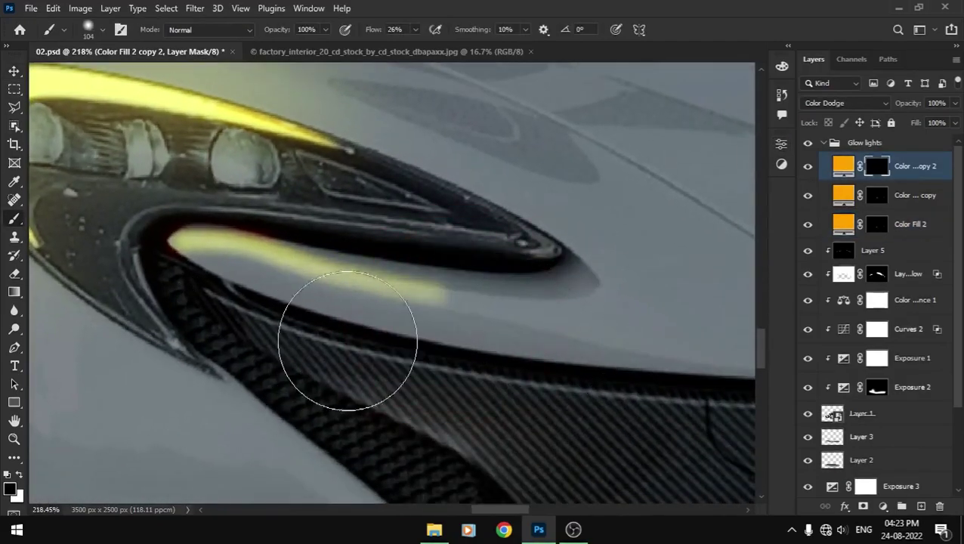
pyautogui.moveTo(179, 298); pyautogui.dragTo(232, 317)
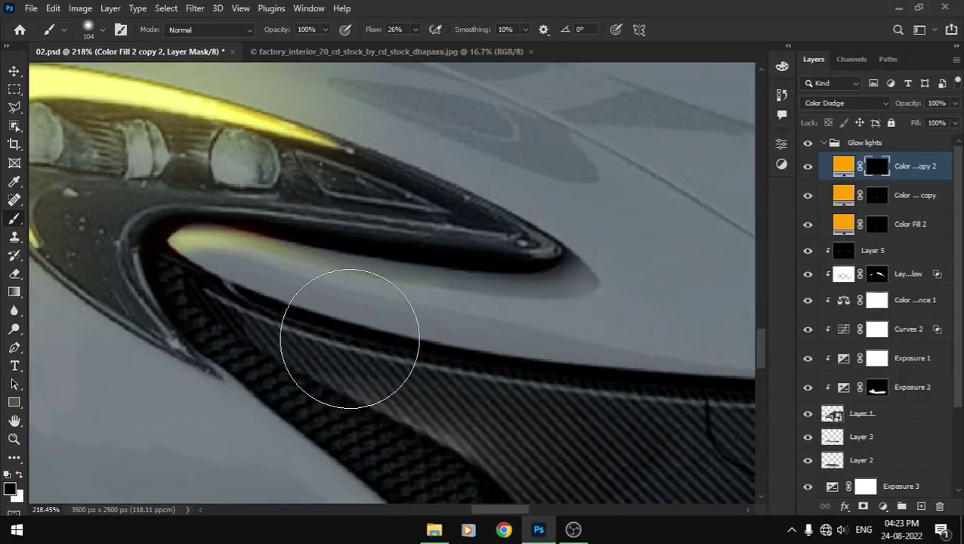
# - Paint a 23 px soft glow streak down the front fender
pyautogui.scroll(-5, 193, 313)
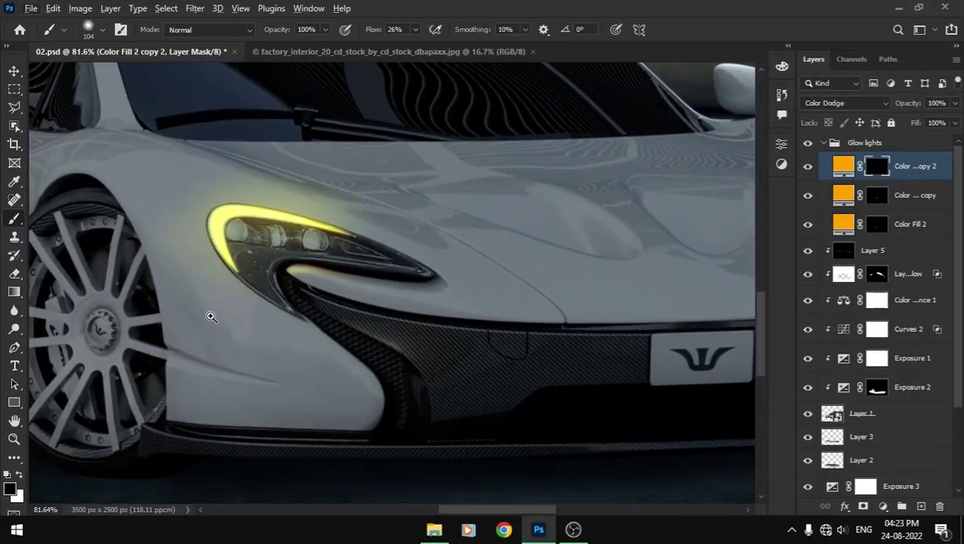
pyautogui.scroll(2, 211, 317)
pyautogui.moveTo(348, 318); pyautogui.dragTo(322, 318)
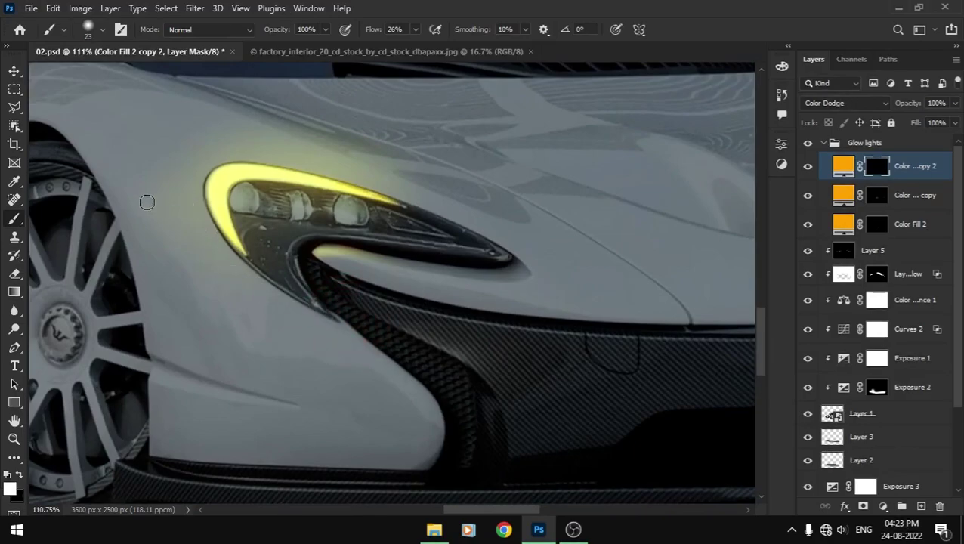
pyautogui.moveTo(146, 202)
pyautogui.mouseDown()
pyautogui.moveTo(214, 330)
pyautogui.moveTo(219, 323)
pyautogui.moveTo(158, 313)
pyautogui.mouseUp()
pyautogui.press('x')
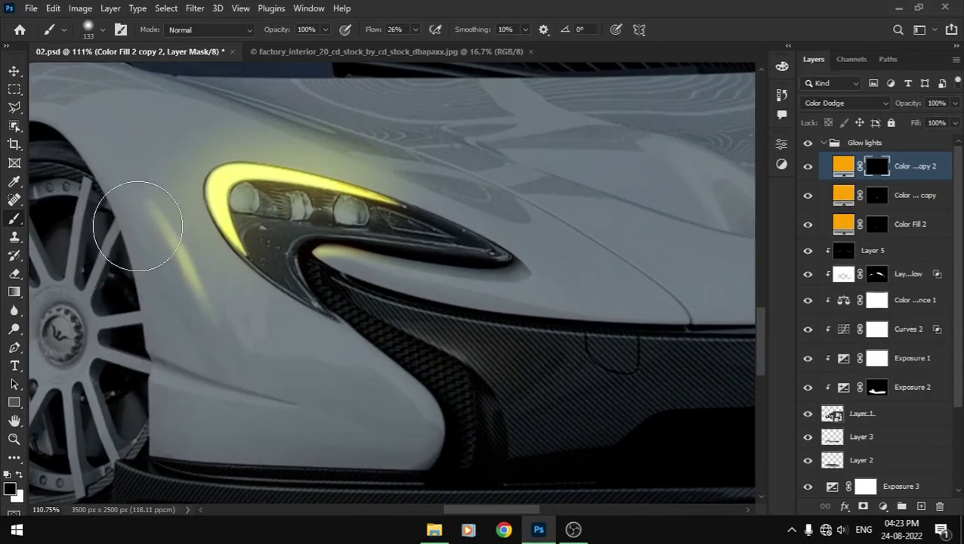
# - Paint a straight glow streak from above the headlight along the hood
pyautogui.press('h')
pyautogui.moveTo(207, 341); pyautogui.dragTo(180, 328)
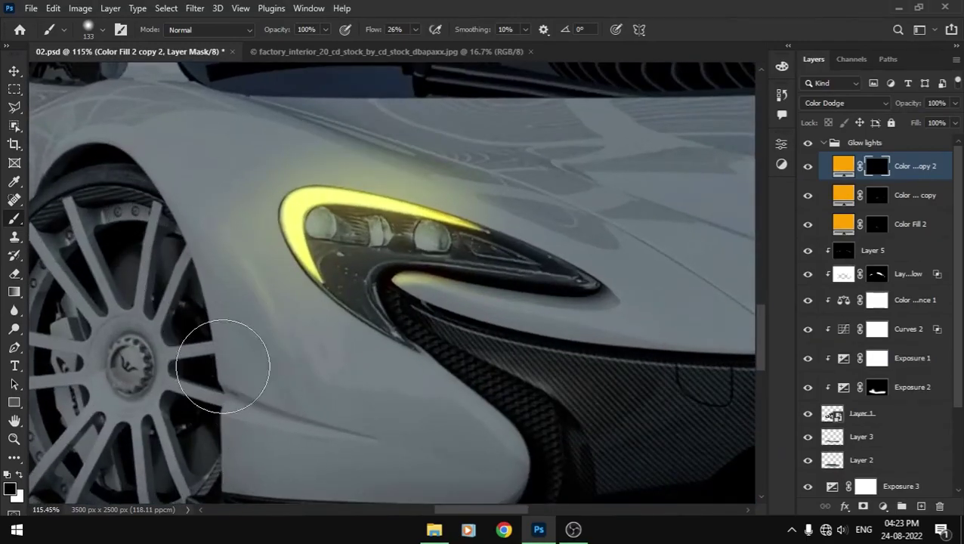
pyautogui.scroll(-5, 284, 399)
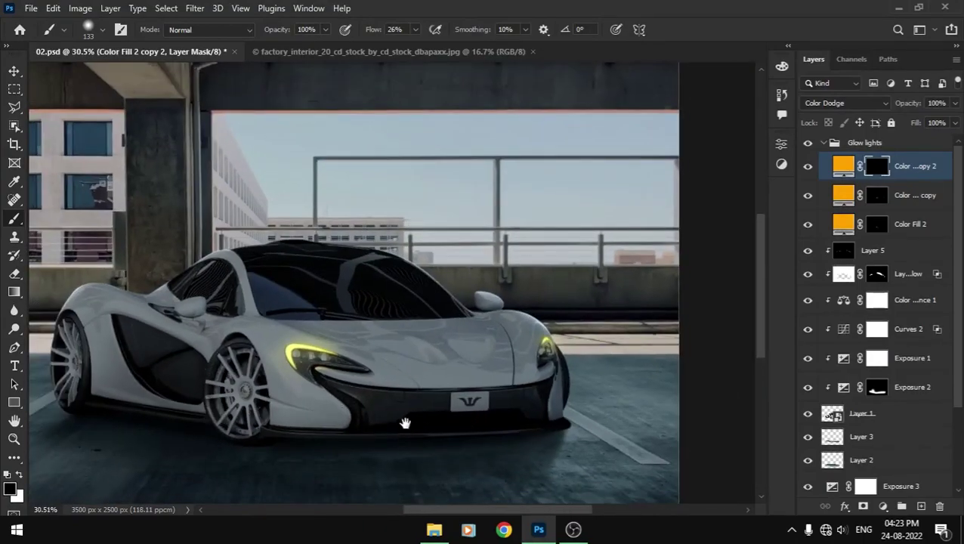
pyautogui.moveTo(352, 405); pyautogui.dragTo(292, 351)
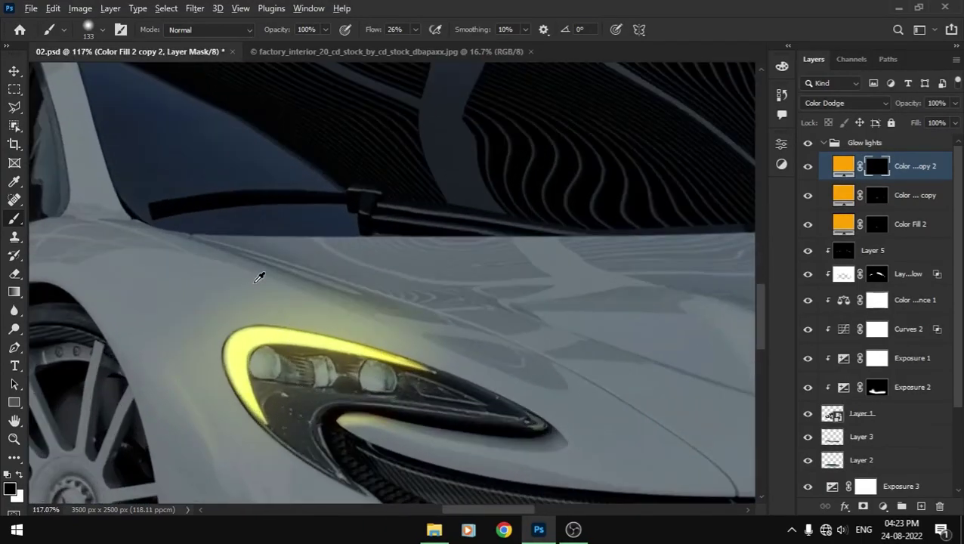
pyautogui.click(444, 355)
pyautogui.keyDown('shift'); pyautogui.click(196, 263); pyautogui.keyUp('shift')
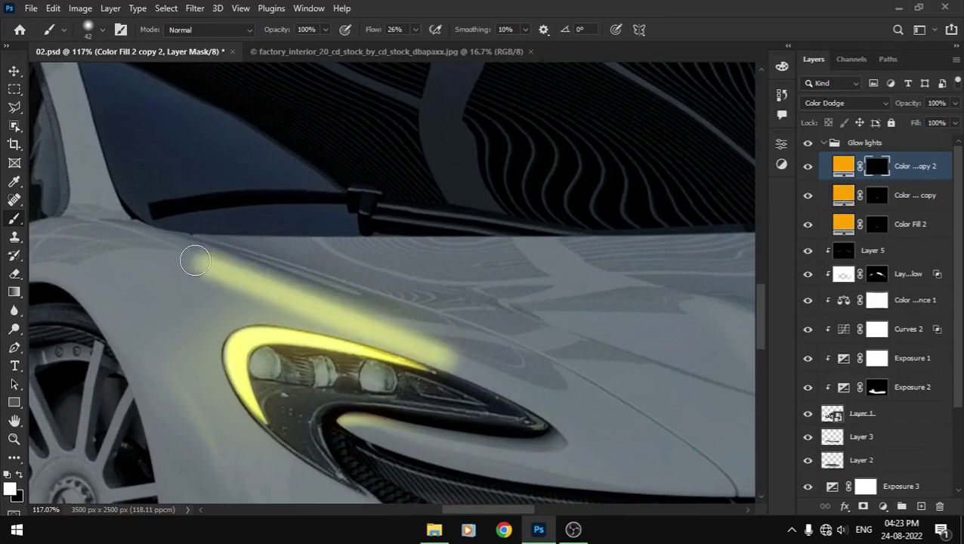
# - Tone down the glow streak above the headlight, then set a 4 px brush
pyautogui.press(']')
pyautogui.press(']')
pyautogui.press(']')
pyautogui.moveTo(59, 204)
pyautogui.mouseDown()
pyautogui.moveTo(333, 254)
pyautogui.moveTo(533, 358)
pyautogui.moveTo(355, 380)
pyautogui.mouseUp()
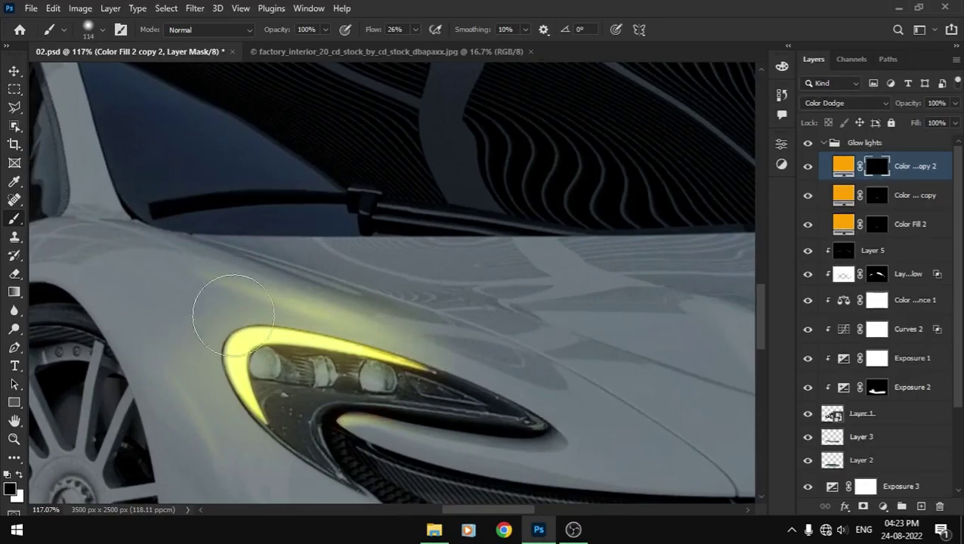
pyautogui.moveTo(403, 297); pyautogui.dragTo(194, 251)
pyautogui.scroll(-5, 192, 300)
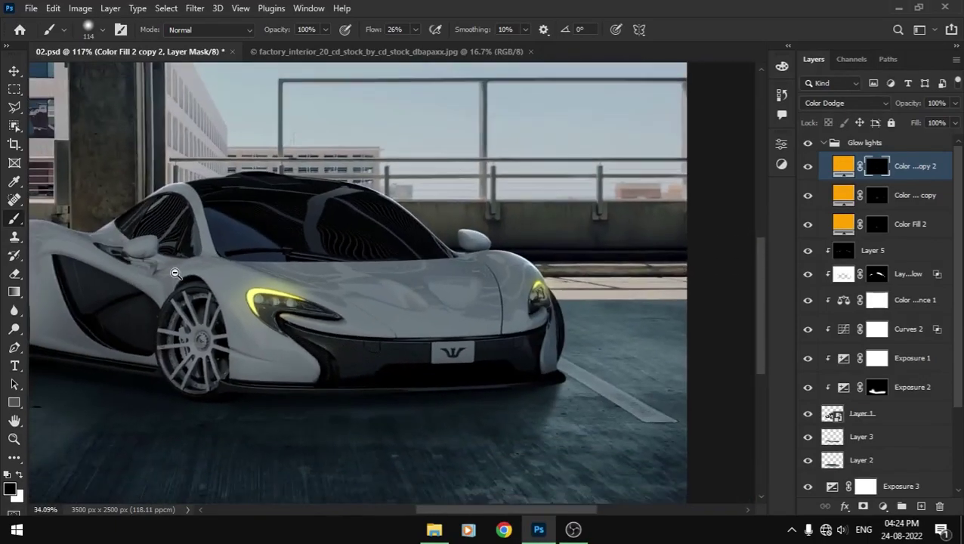
pyautogui.scroll(-2, 193, 301)
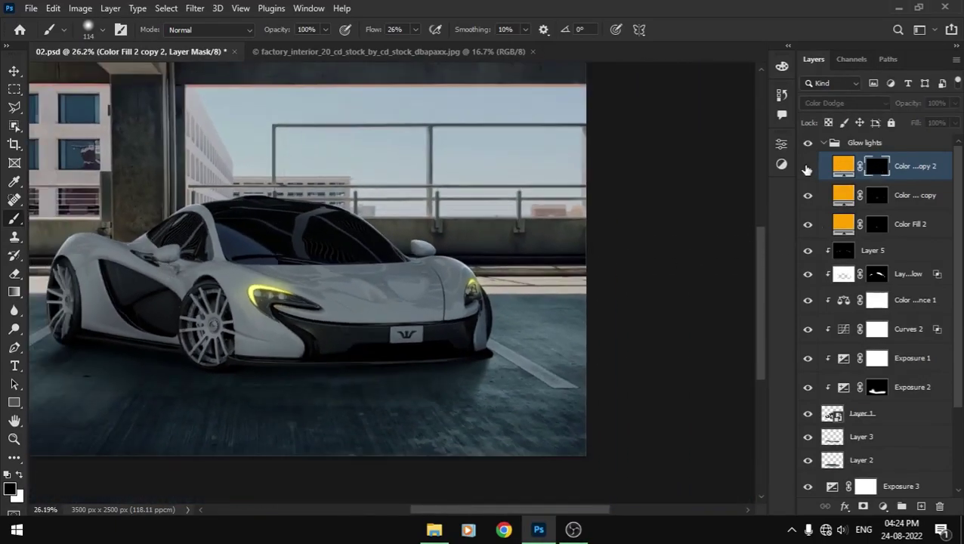
pyautogui.scroll(1, 330, 327)
pyautogui.scroll(5, 330, 327)
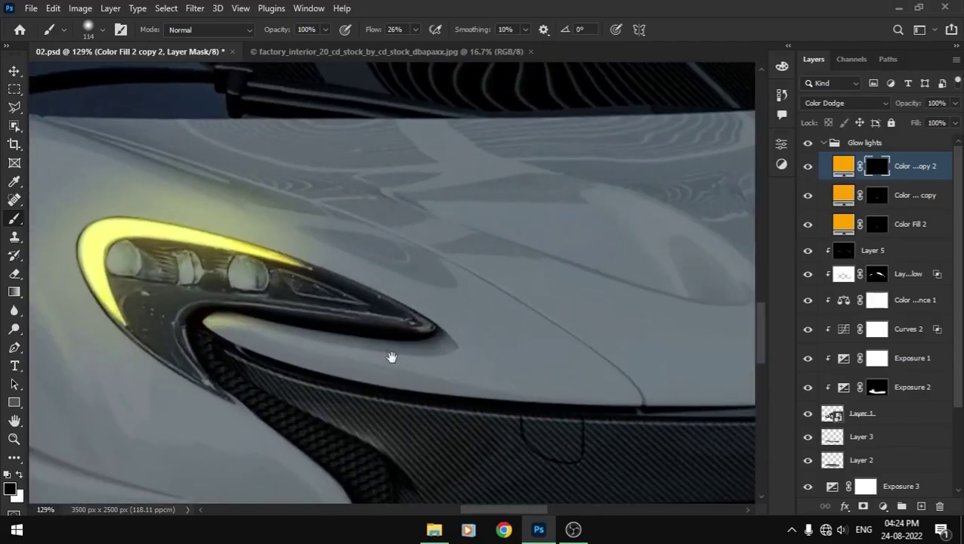
pyautogui.hscroll(5, 391, 357)
pyautogui.hscroll(5, 456, 363)
pyautogui.scroll(2, 415, 338)
pyautogui.scroll(2, 465, 326)
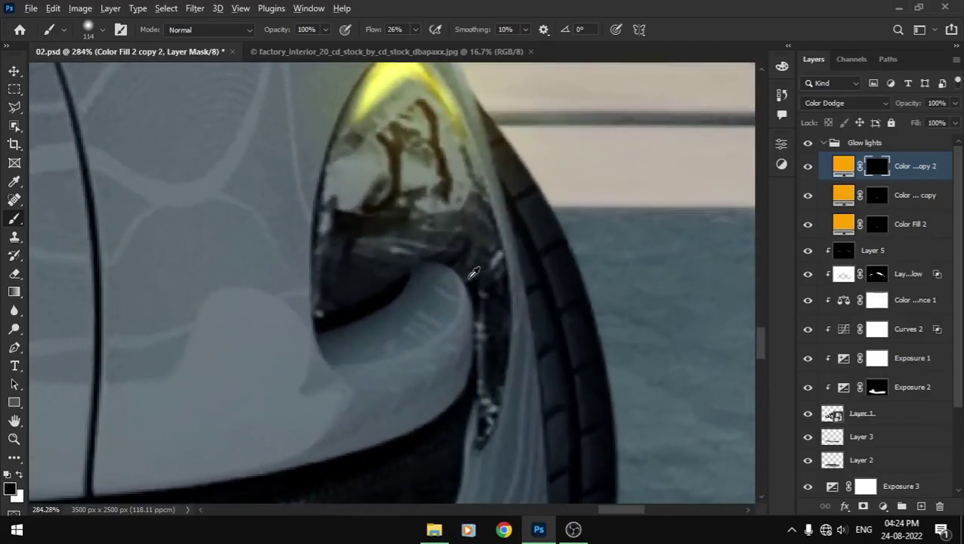
pyautogui.moveTo(469, 277); pyautogui.dragTo(457, 277)
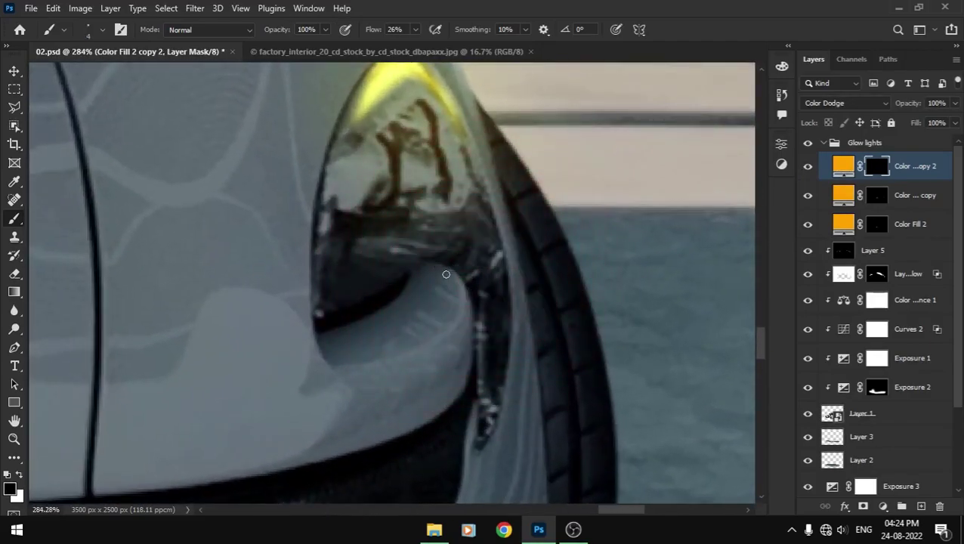
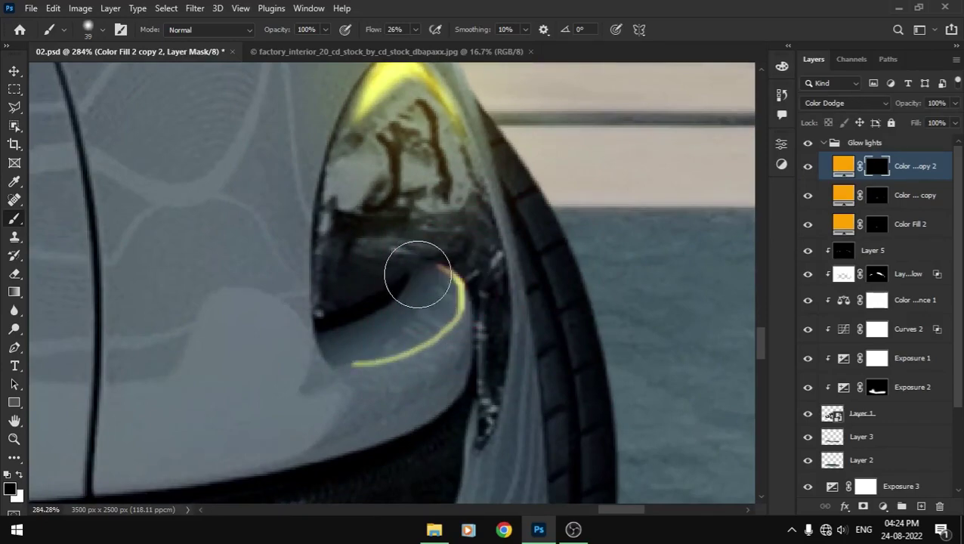
# - On the Color Fill 2 copy 2 mask, paint out the lower yellow streak and orange spot, then zoom out
pyautogui.moveTo(366, 327)
pyautogui.mouseDown()
pyautogui.moveTo(368, 366)
pyautogui.moveTo(487, 350)
pyautogui.mouseUp()
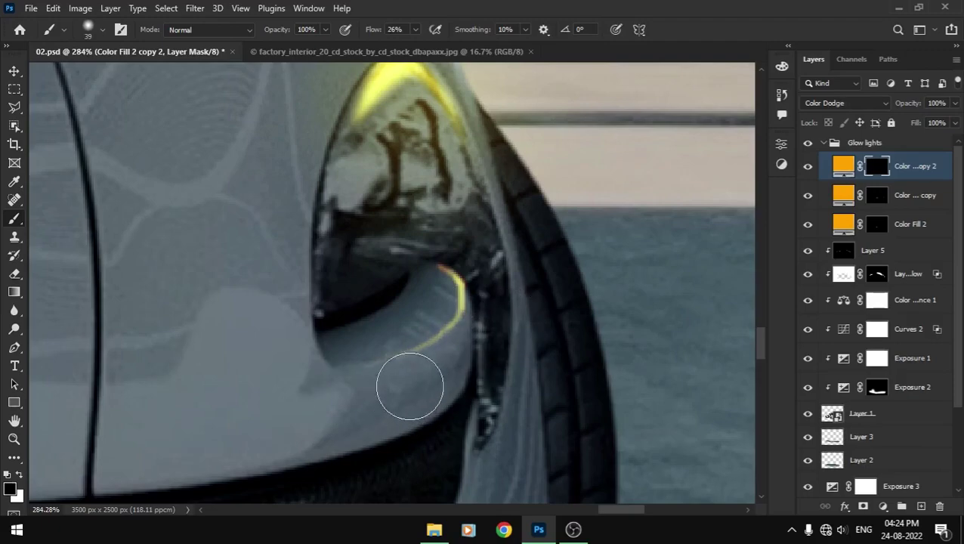
pyautogui.moveTo(409, 386)
pyautogui.mouseDown()
pyautogui.moveTo(499, 254)
pyautogui.moveTo(491, 254)
pyautogui.moveTo(504, 318)
pyautogui.moveTo(461, 378)
pyautogui.mouseUp()
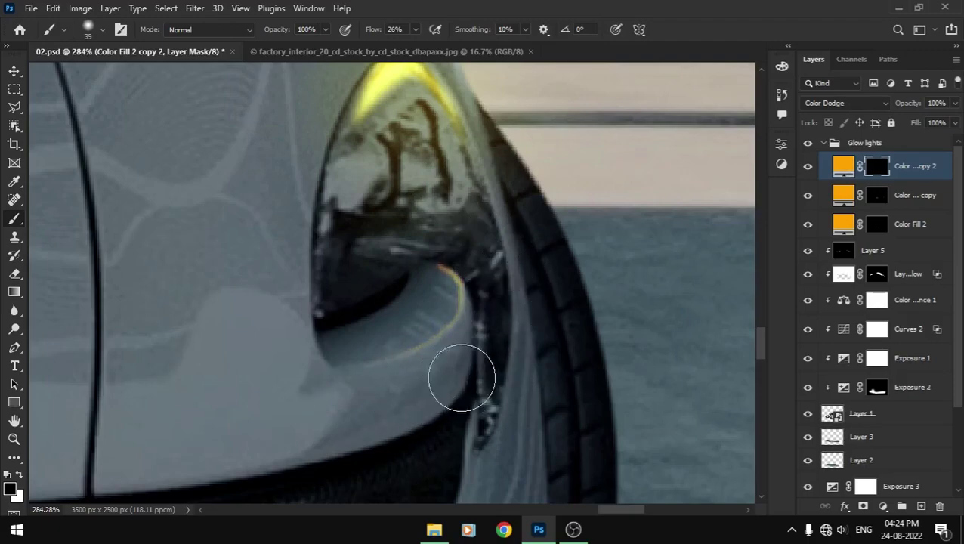
pyautogui.moveTo(520, 370)
pyautogui.mouseDown()
pyautogui.moveTo(426, 267)
pyautogui.moveTo(429, 244)
pyautogui.mouseUp()
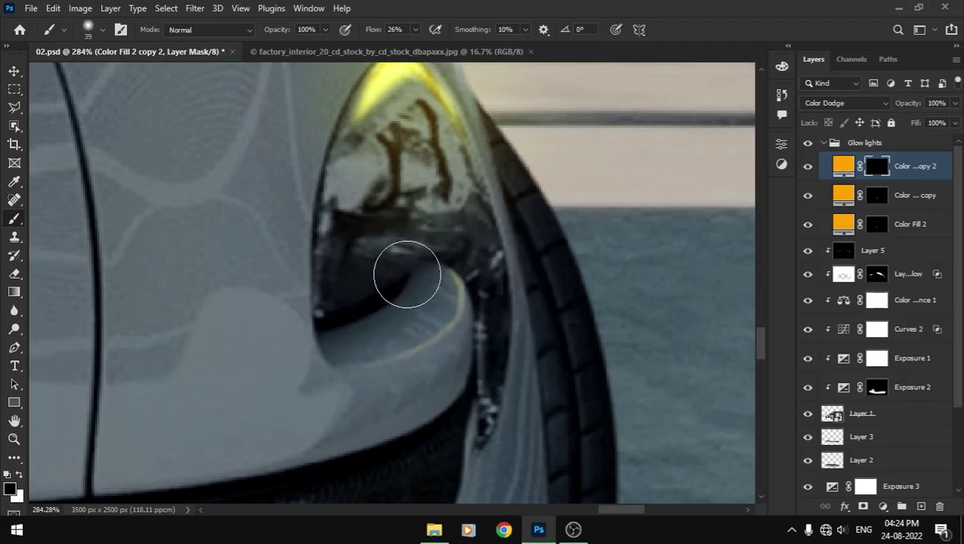
pyautogui.moveTo(377, 378)
pyautogui.mouseDown()
pyautogui.moveTo(301, 386)
pyautogui.moveTo(297, 435)
pyautogui.moveTo(334, 351)
pyautogui.moveTo(459, 351)
pyautogui.mouseUp()
pyautogui.moveTo(402, 216); pyautogui.dragTo(296, 240)
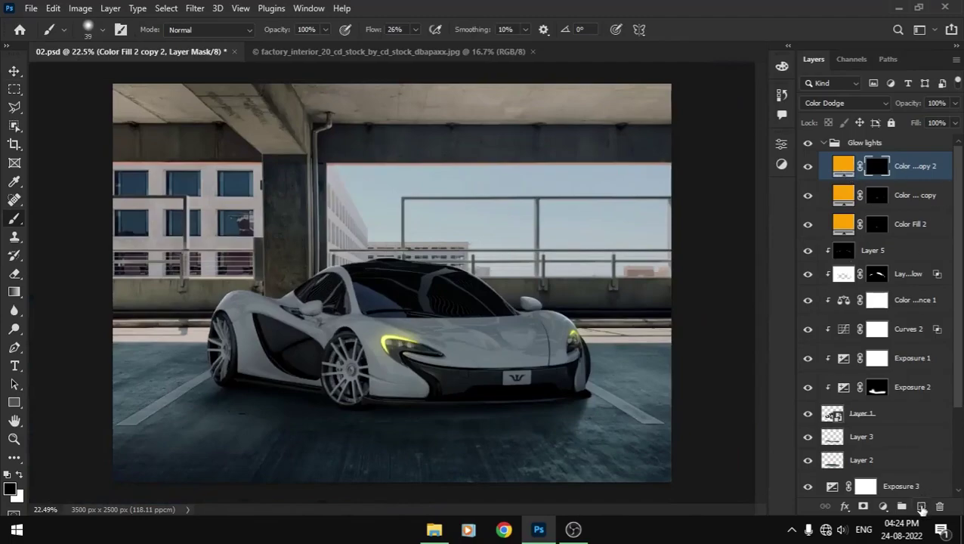
# - Create a new empty layer (Layer 6) just below Layer 2
pyautogui.click(921, 507)
pyautogui.hotkey('ctrl', 'z')
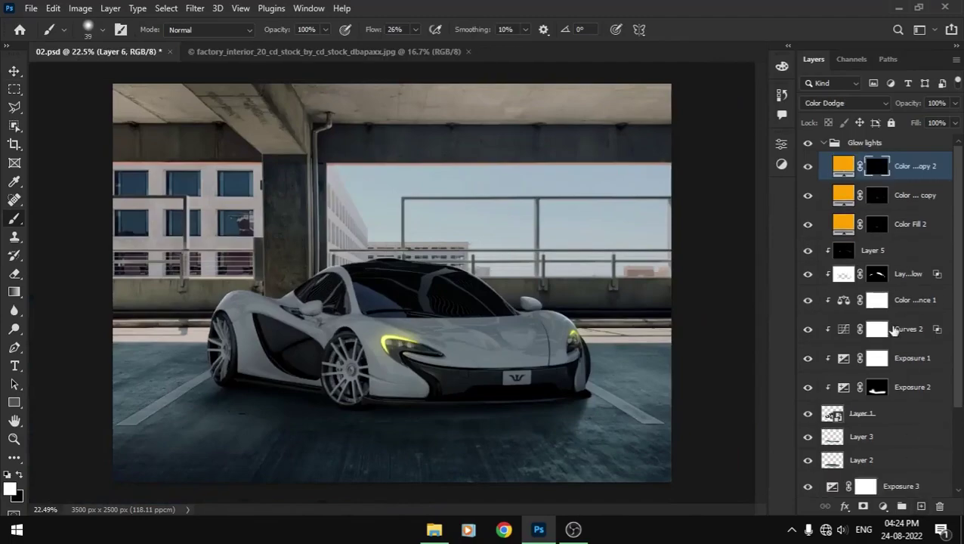
pyautogui.scroll(-2, 902, 392)
pyautogui.click(905, 391)
pyautogui.click(901, 415)
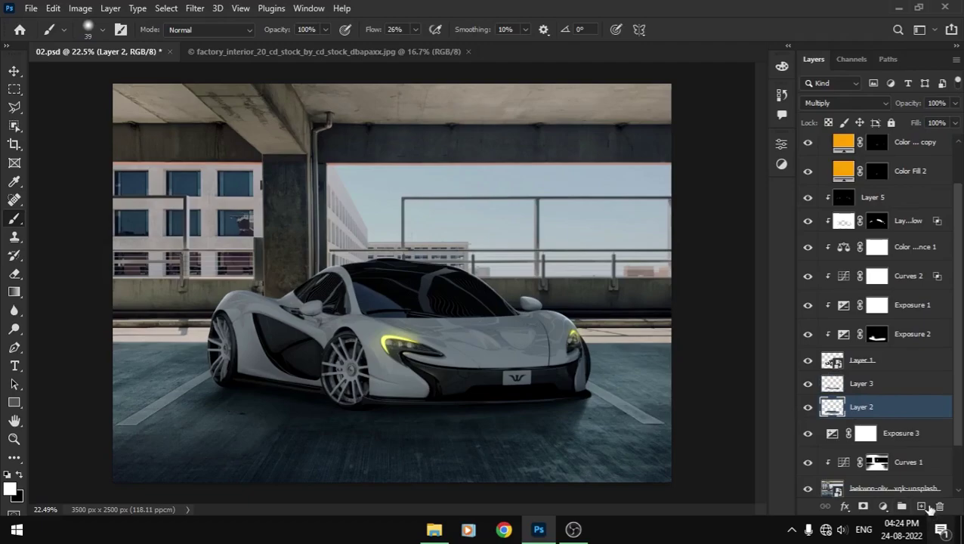
pyautogui.click(920, 507)
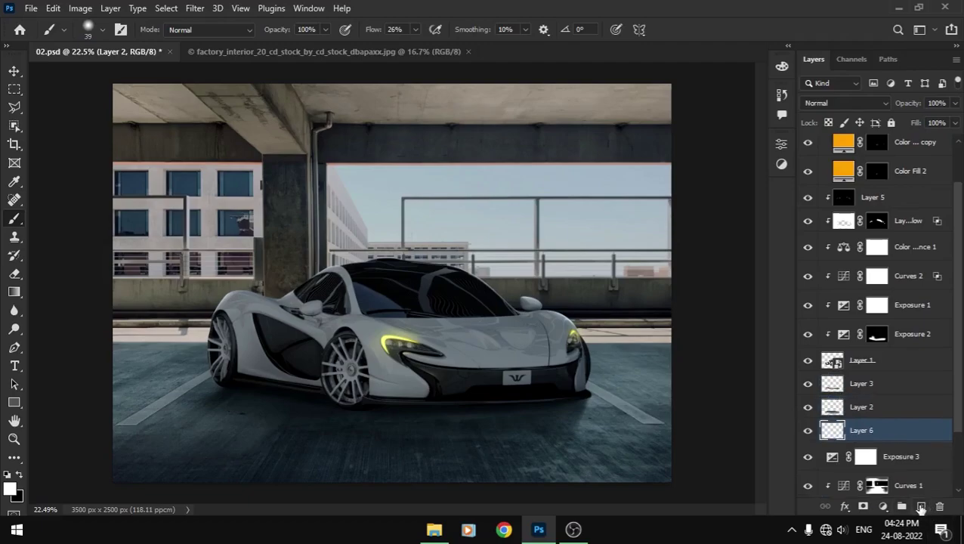
# - Zoom in on the front wheel and change the paint colour from yellow to orange
pyautogui.keyDown('ctrl'); pyautogui.click(406, 447); pyautogui.keyUp('ctrl')
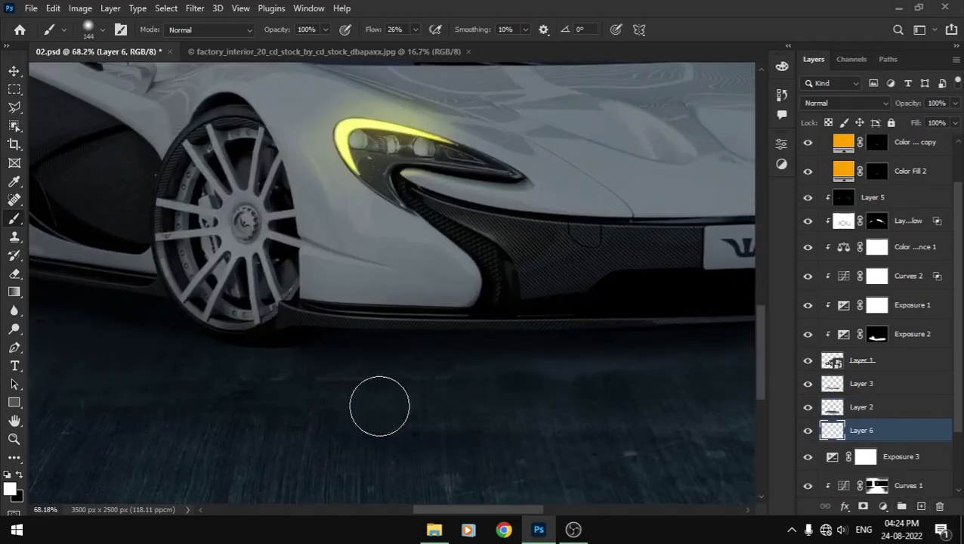
pyautogui.moveTo(389, 414); pyautogui.dragTo(491, 409)
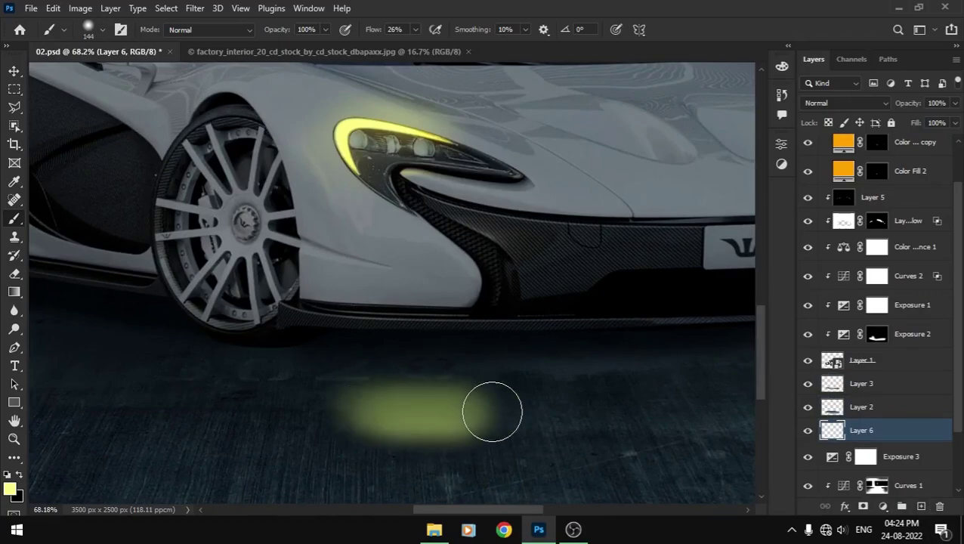
pyautogui.hscroll(3, 441, 391)
pyautogui.hotkey('ctrl', 'z')
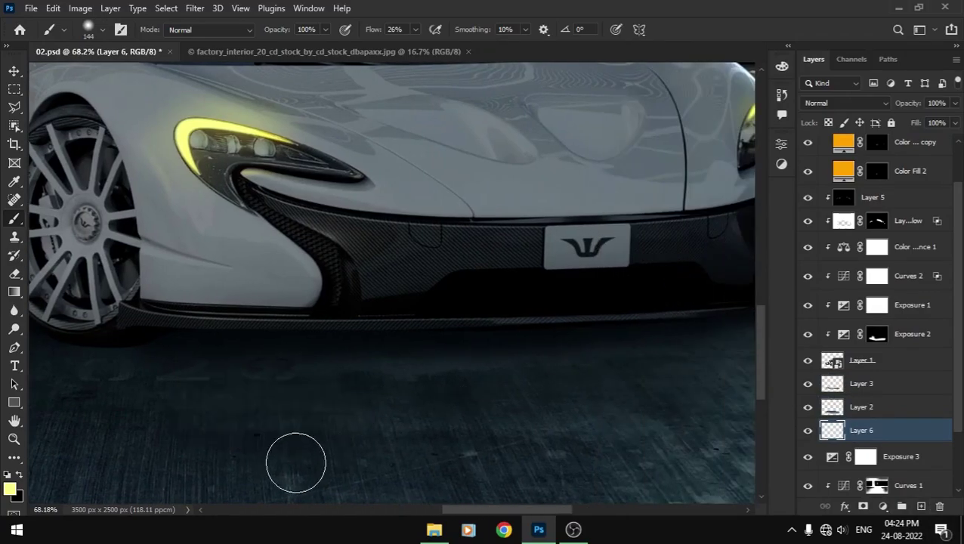
pyautogui.click(10, 489)
pyautogui.moveTo(639, 272); pyautogui.dragTo(639, 277)
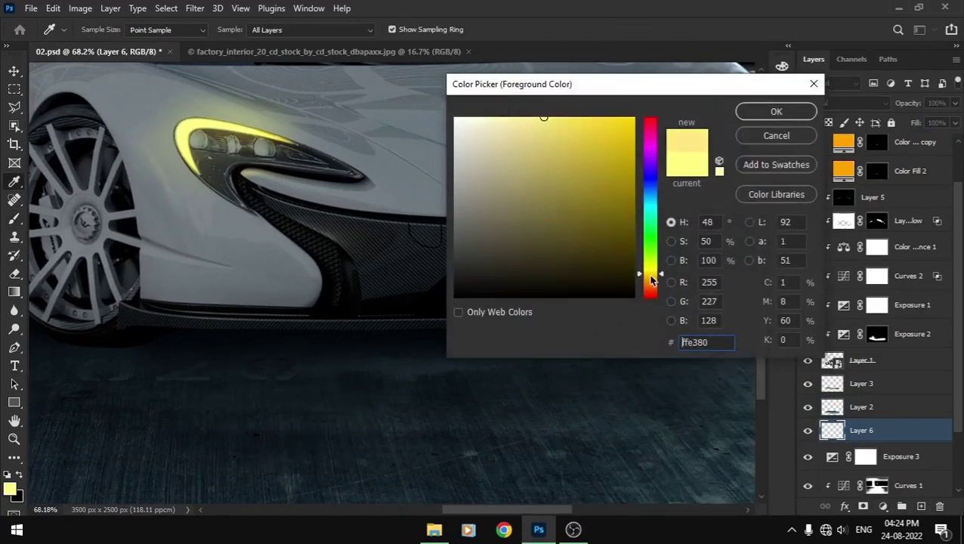
pyautogui.click(748, 113)
# - Paint soft orange glow patches on the road beneath both headlights
pyautogui.moveTo(204, 421)
pyautogui.mouseDown()
pyautogui.moveTo(290, 424)
pyautogui.moveTo(241, 430)
pyautogui.mouseUp()
pyautogui.hscroll(2, 340, 408)
pyautogui.hscroll(4, 470, 378)
pyautogui.press('[')
pyautogui.press('[')
pyautogui.press('[')
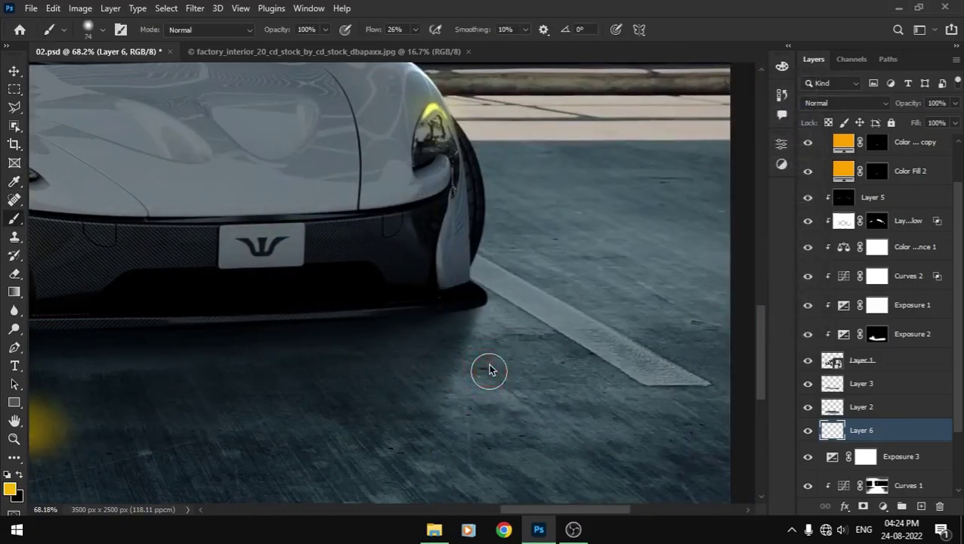
pyautogui.moveTo(488, 370); pyautogui.dragTo(454, 387)
pyautogui.moveTo(538, 358); pyautogui.dragTo(521, 364)
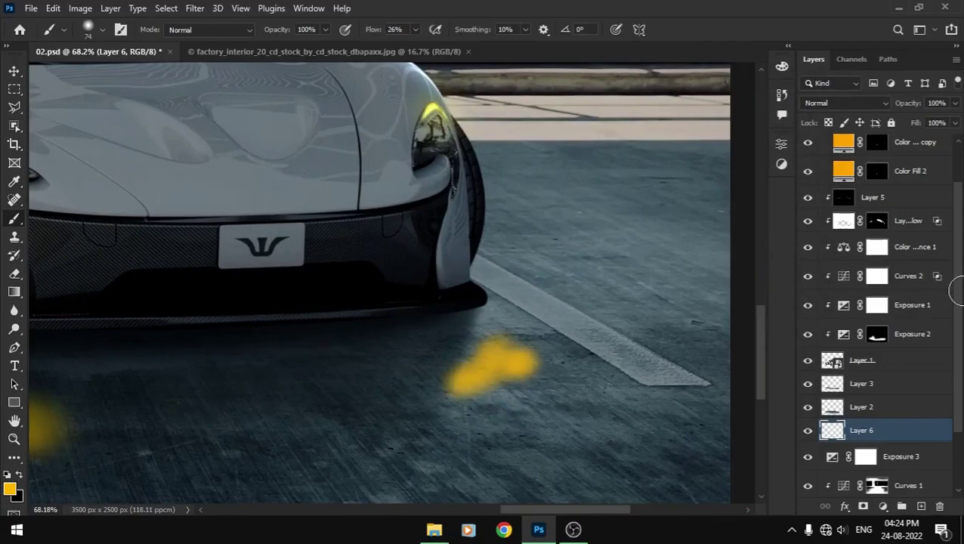
pyautogui.click(851, 102)
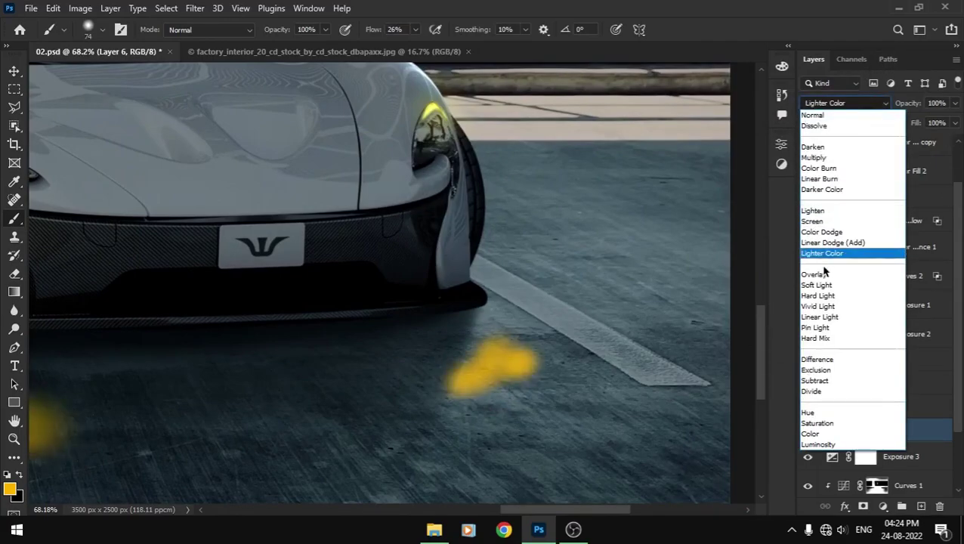
# - Set Layer 6 to Color Dodge and split the Blend If Underlying Layer slider
pyautogui.click(822, 232)
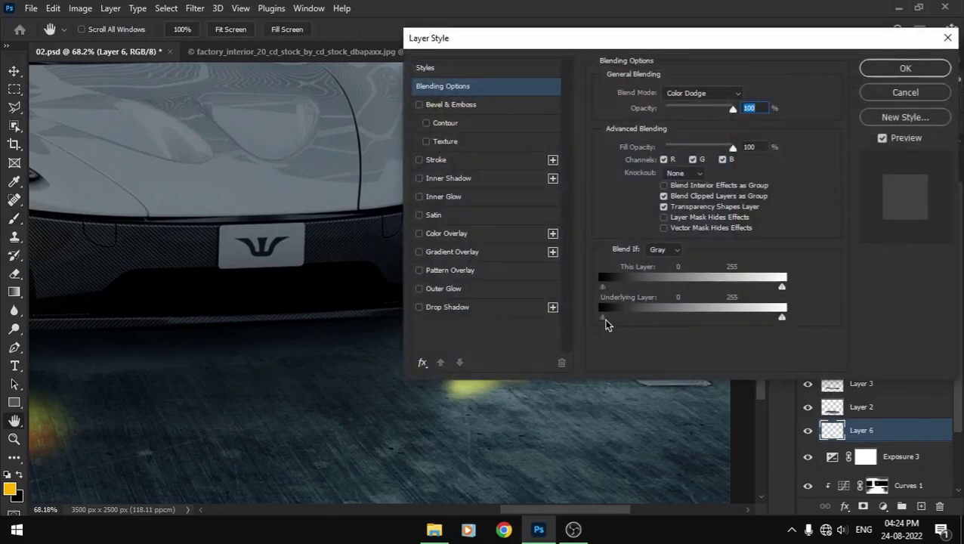
pyautogui.moveTo(602, 317); pyautogui.dragTo(699, 323)
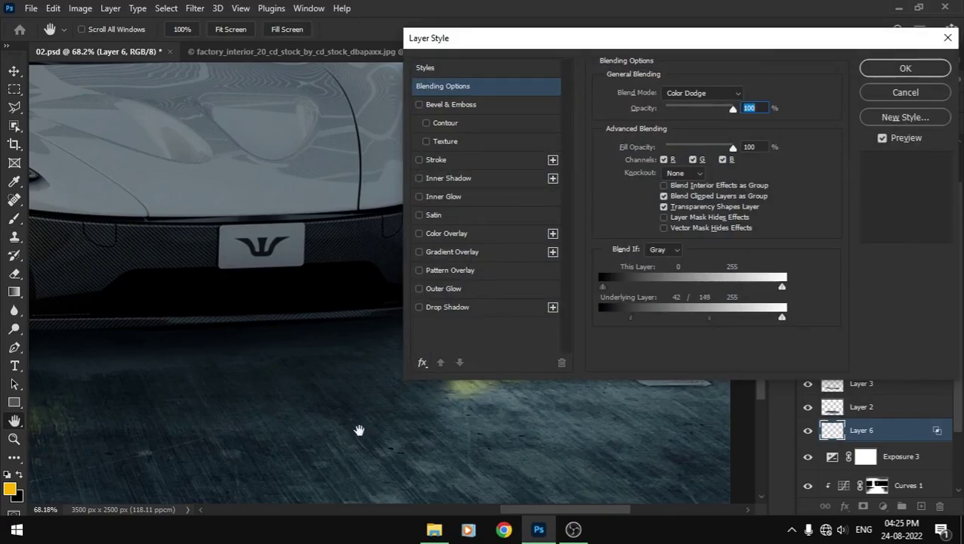
pyautogui.scroll(-2, 307, 420)
pyautogui.scroll(-2, 280, 424)
pyautogui.scroll(-2, 365, 430)
pyautogui.scroll(-2, 343, 444)
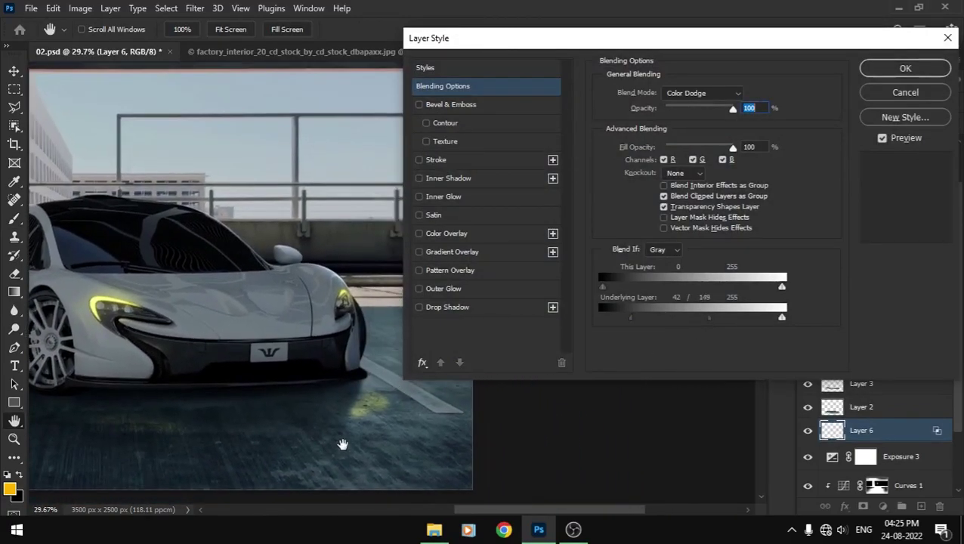
pyautogui.click(922, 75)
pyautogui.scroll(1, 361, 447)
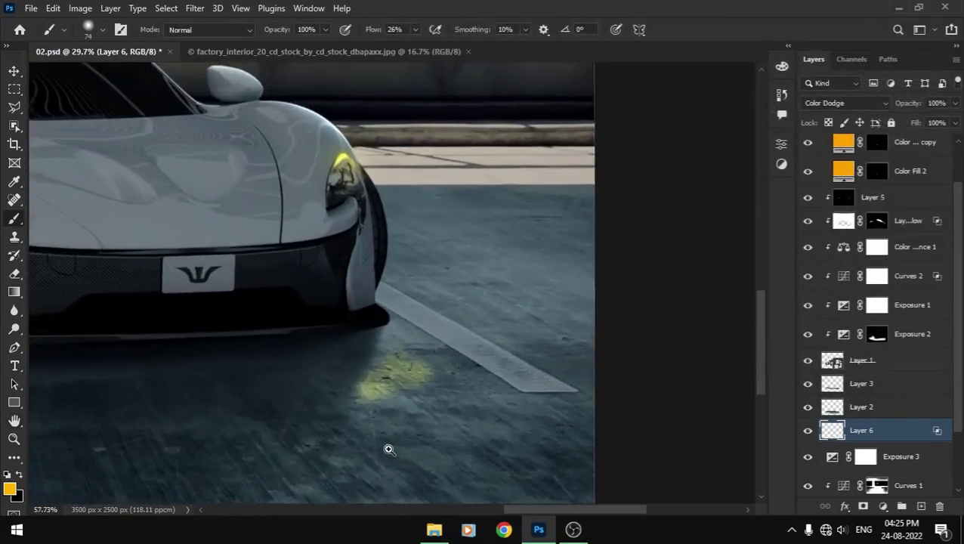
pyautogui.scroll(1, 388, 450)
# - Erase most of the road glow and repaint it with a larger brush under the headlight
pyautogui.press('e')
pyautogui.moveTo(510, 403); pyautogui.dragTo(347, 438)
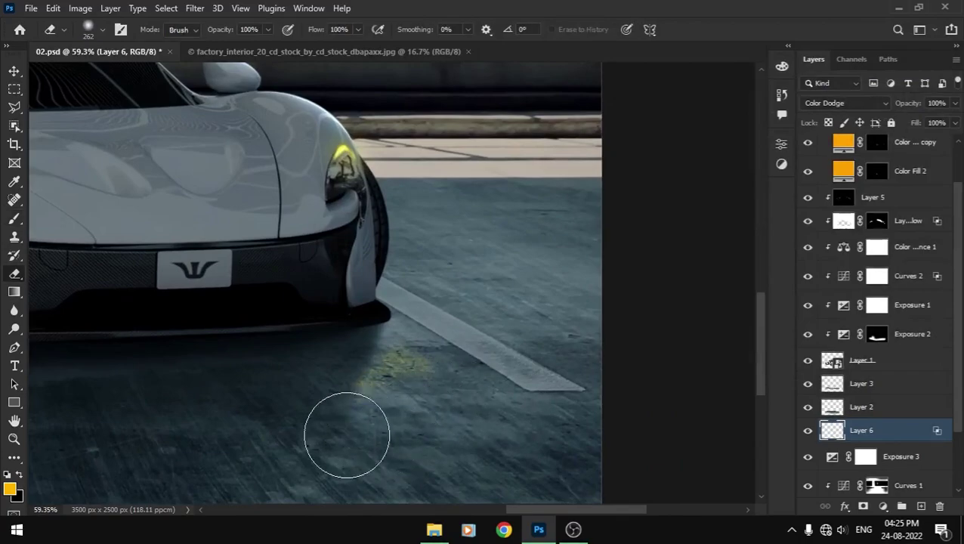
pyautogui.scroll(-2, 353, 437)
pyautogui.scroll(1, 222, 450)
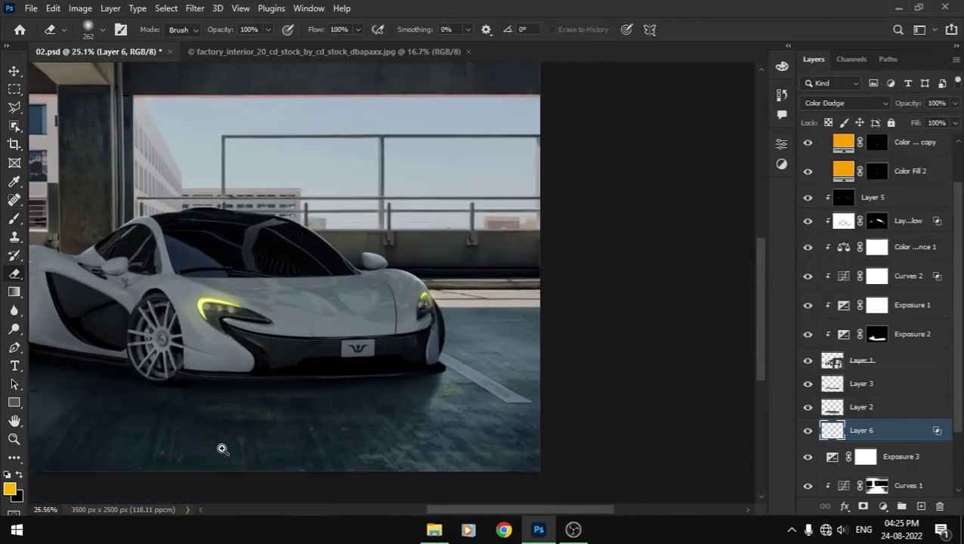
pyautogui.scroll(1, 237, 441)
pyautogui.press('b')
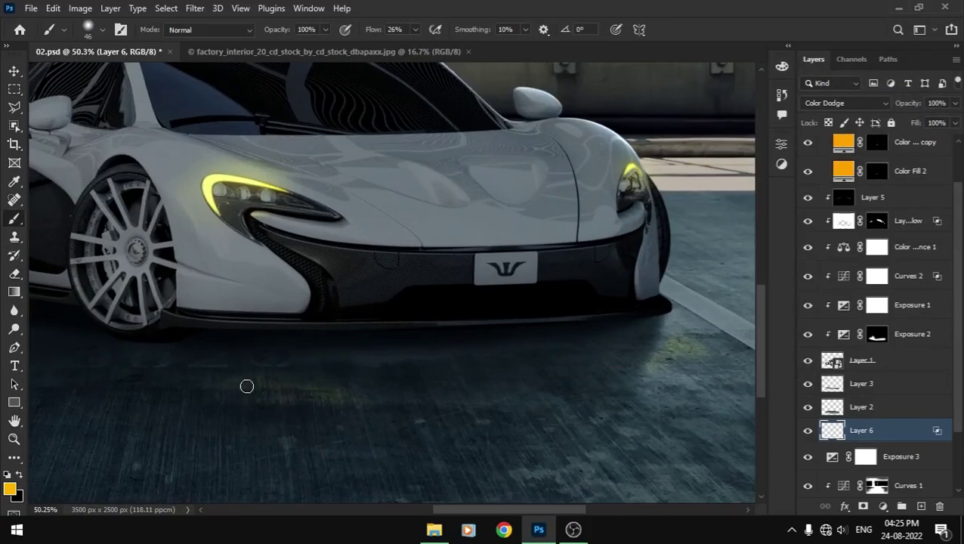
pyautogui.press(']')
pyautogui.press(']')
pyautogui.press(']')
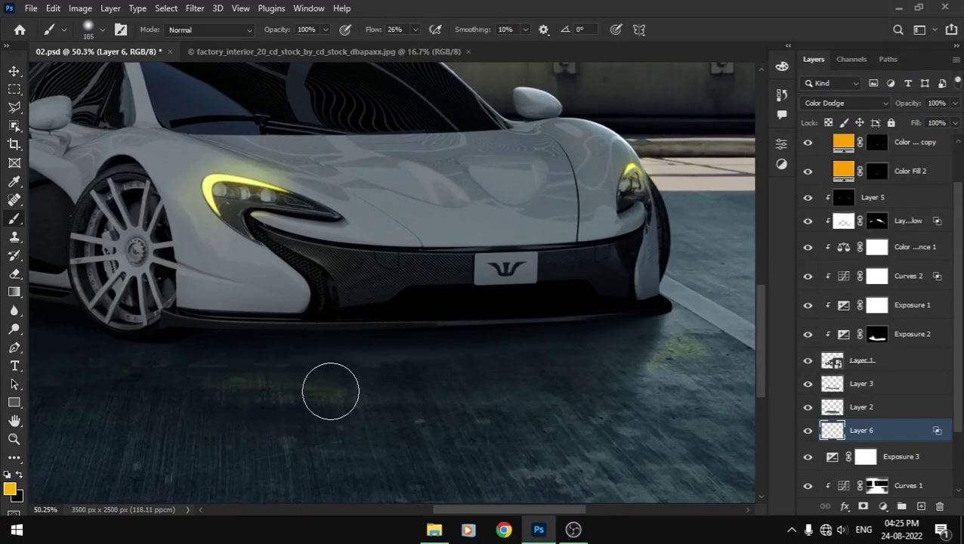
pyautogui.moveTo(282, 395)
pyautogui.mouseDown()
pyautogui.moveTo(274, 424)
pyautogui.moveTo(222, 377)
pyautogui.moveTo(155, 394)
pyautogui.mouseUp()
# - Zoom out to the whole image and save the document
pyautogui.press('v')
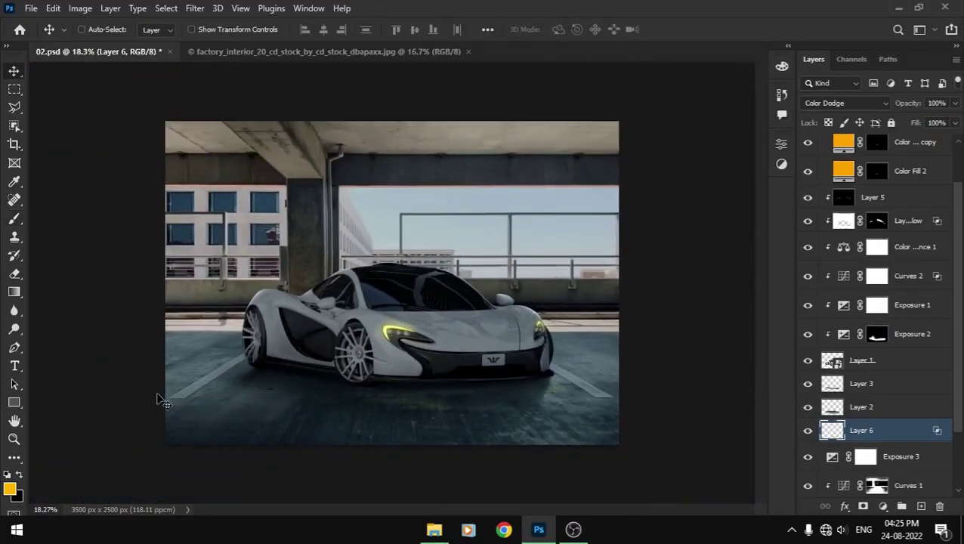
pyautogui.hotkey('ctrl', 's')
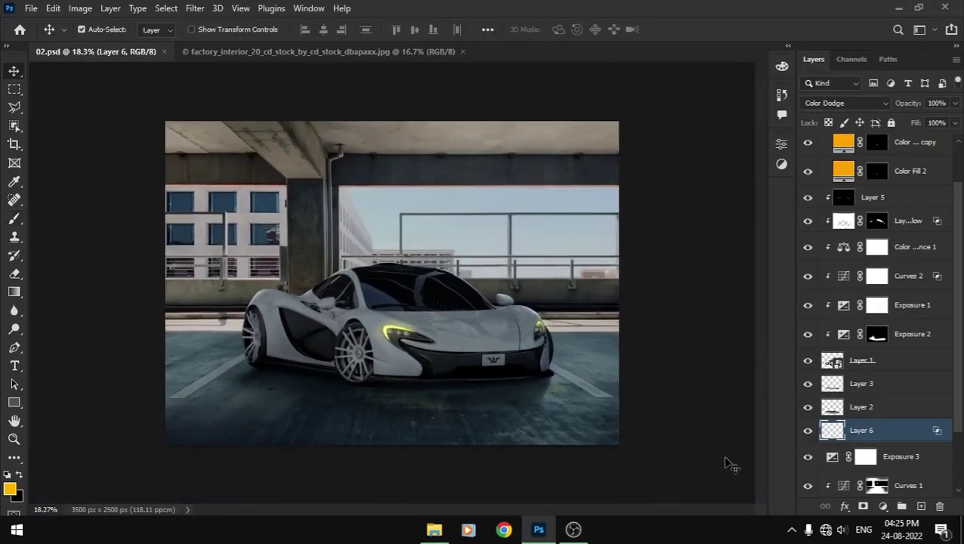
pyautogui.scroll(2, 899, 362)
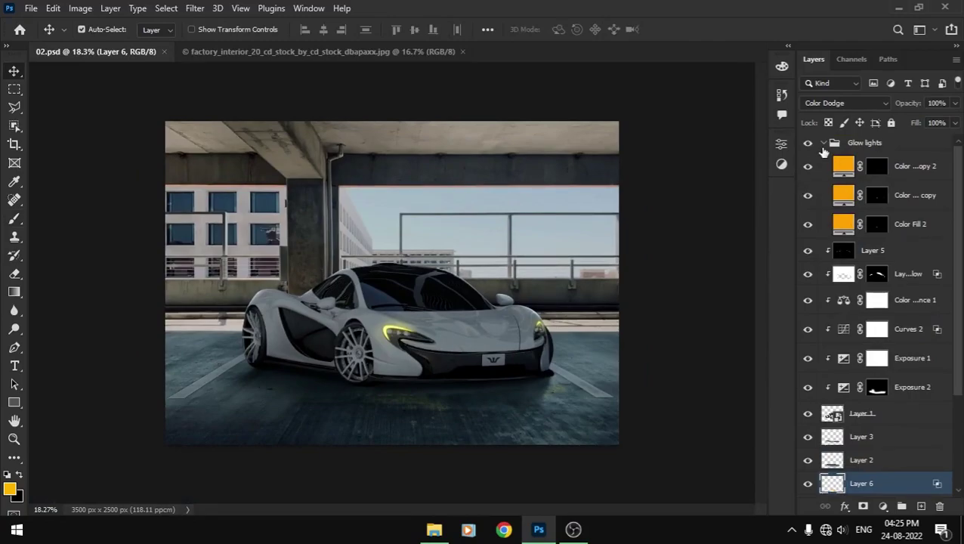
# - Collapse Glow lights and group Layer 5 through Layer 2 inside a parent group
pyautogui.click(823, 143)
pyautogui.click(915, 168)
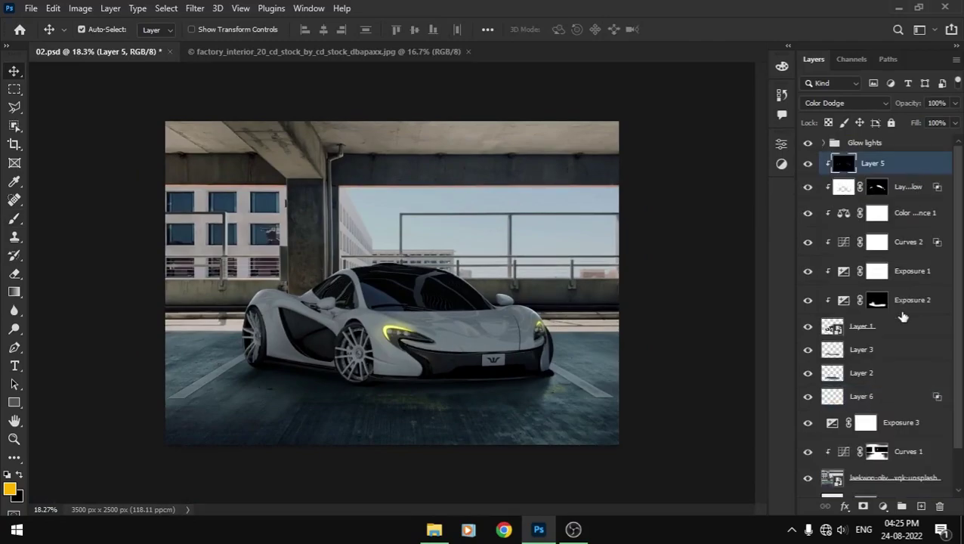
pyautogui.keyDown('shift'); pyautogui.click(907, 328); pyautogui.keyUp('shift')
pyautogui.keyDown('shift'); pyautogui.click(898, 376); pyautogui.keyUp('shift')
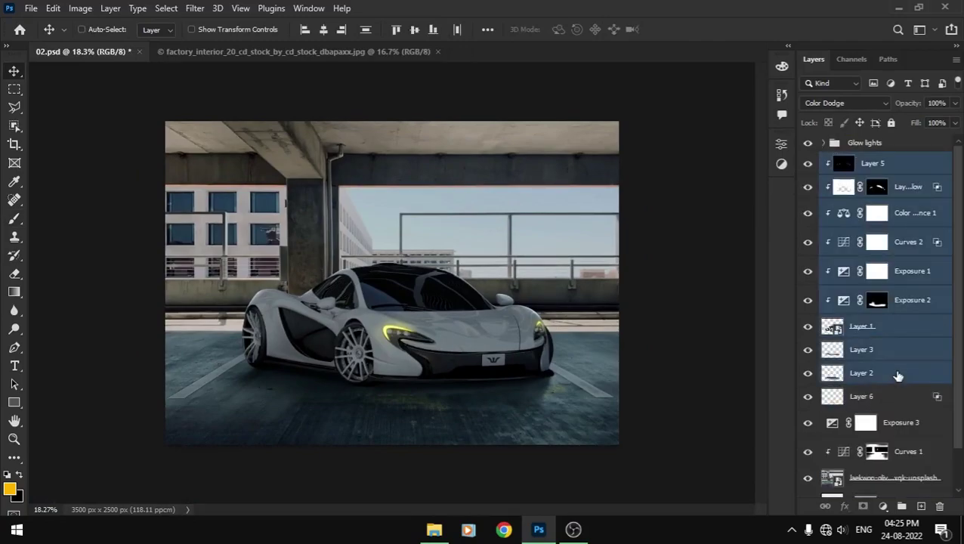
pyautogui.hotkey('ctrl', 'g')
pyautogui.hotkey('ctrl', 'g')
pyautogui.click(884, 377)
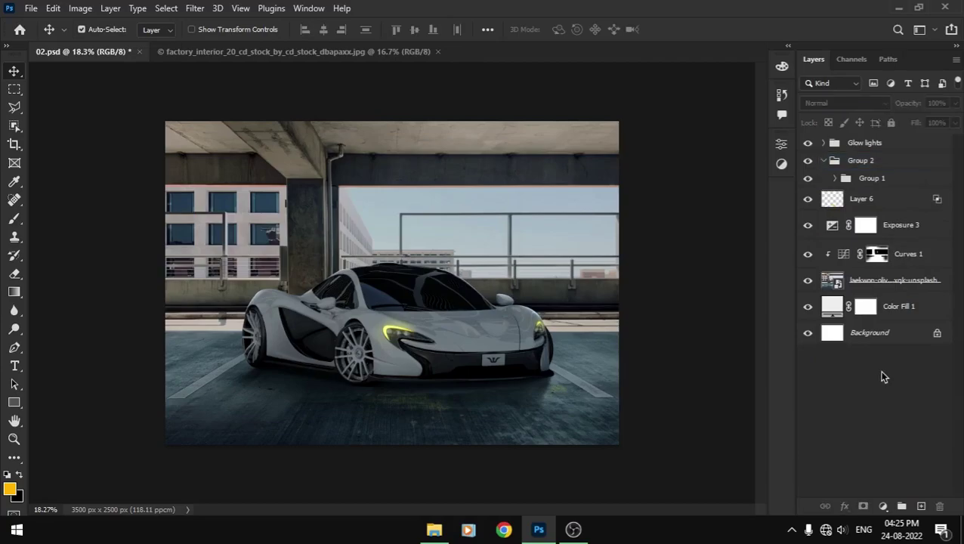
# - Add a Color Lookup adjustment using the NightFromDay.CUBE 3D LUT
pyautogui.click(882, 506)
pyautogui.click(868, 429)
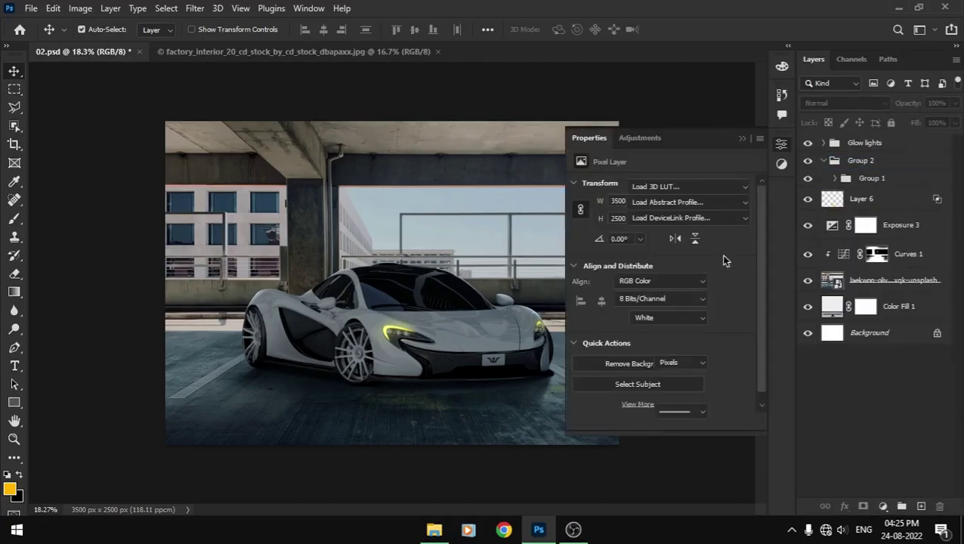
pyautogui.click(722, 190)
pyautogui.click(707, 398)
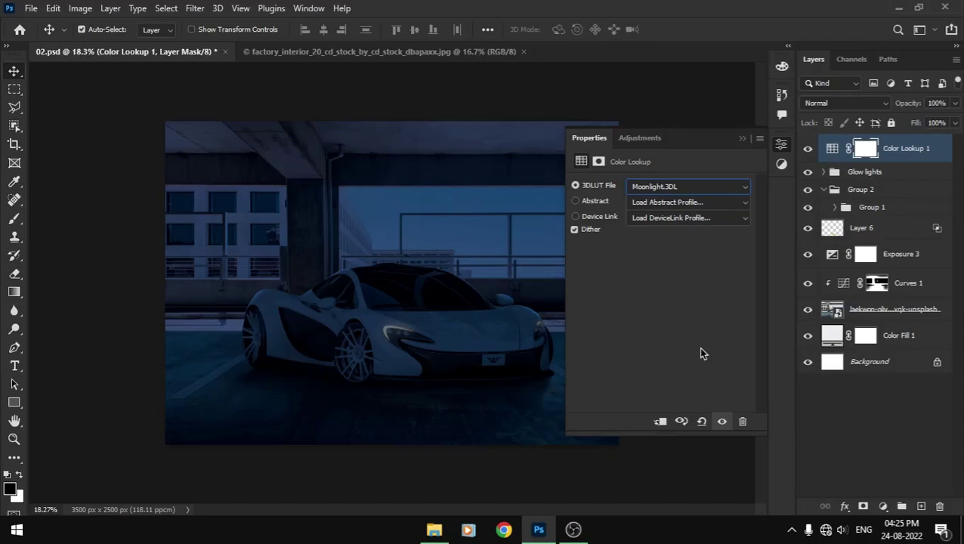
pyautogui.press('Down')
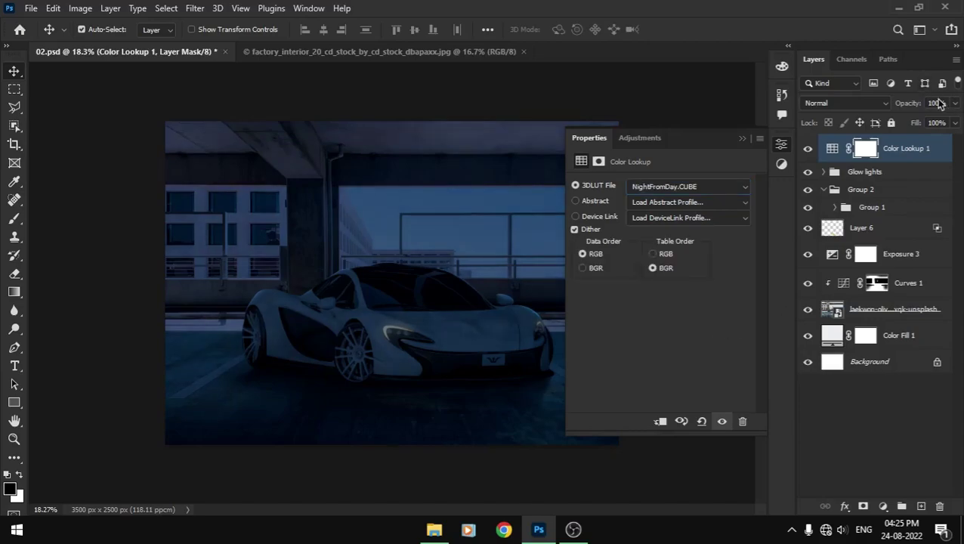
# - Set Color Lookup 1 to Multiply at 30% opacity and move it below Glow lights
pyautogui.click(869, 104)
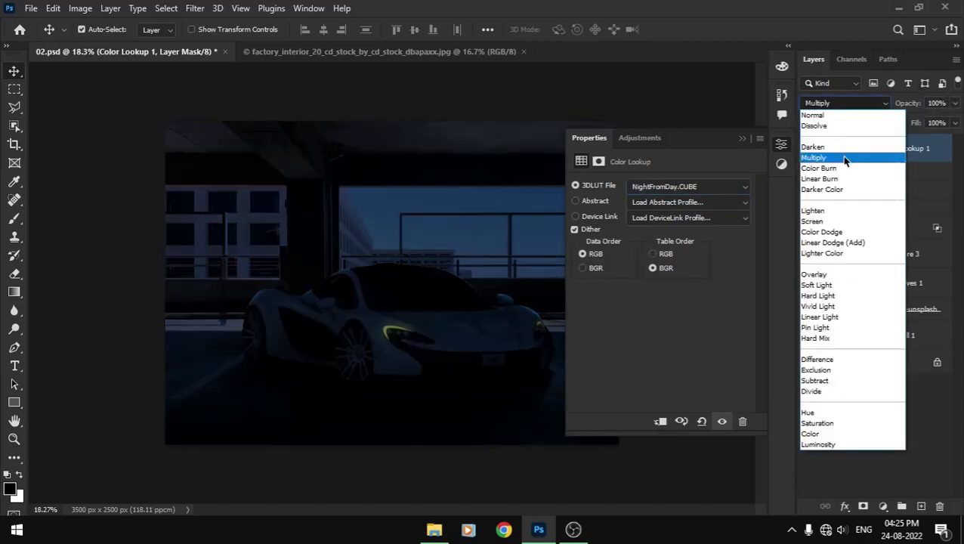
pyautogui.click(844, 157)
pyautogui.press('3')
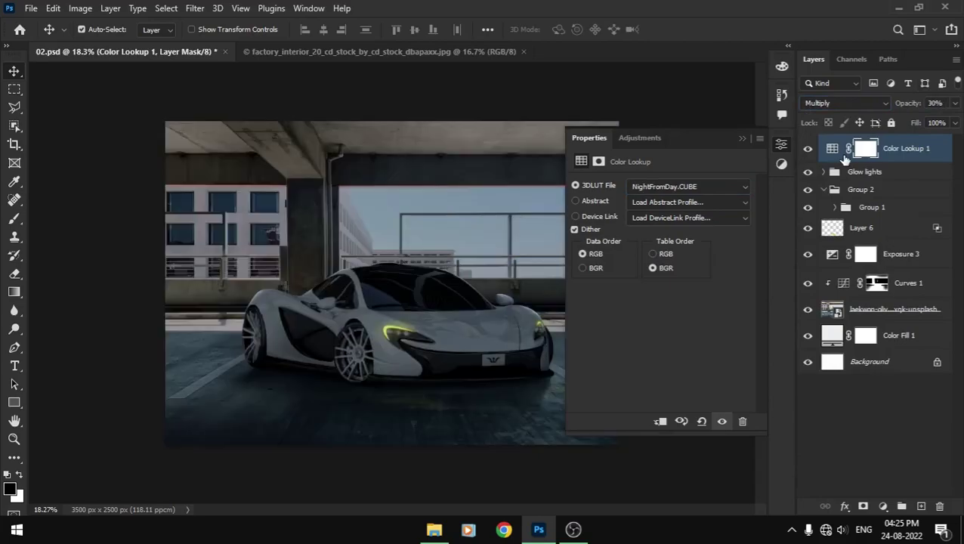
pyautogui.click(743, 139)
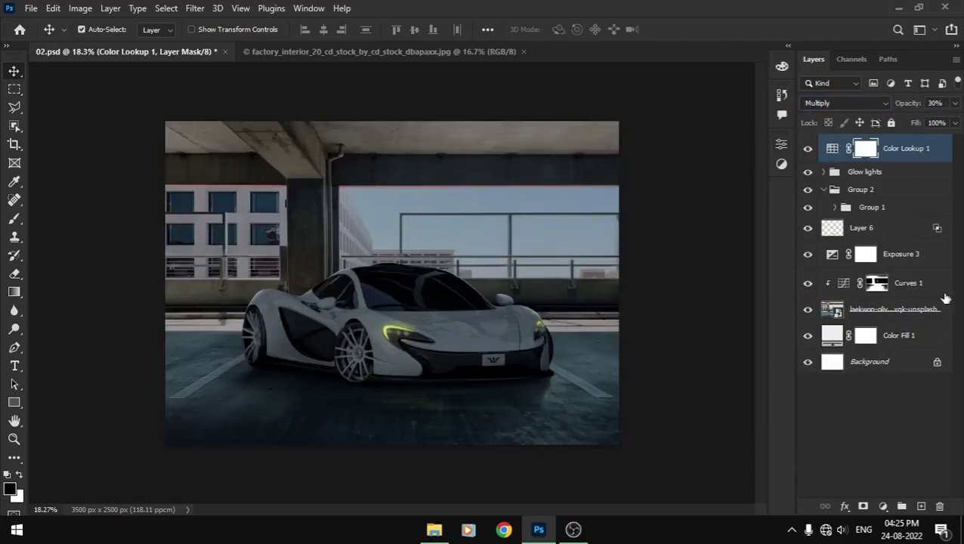
pyautogui.moveTo(931, 159); pyautogui.dragTo(929, 187)
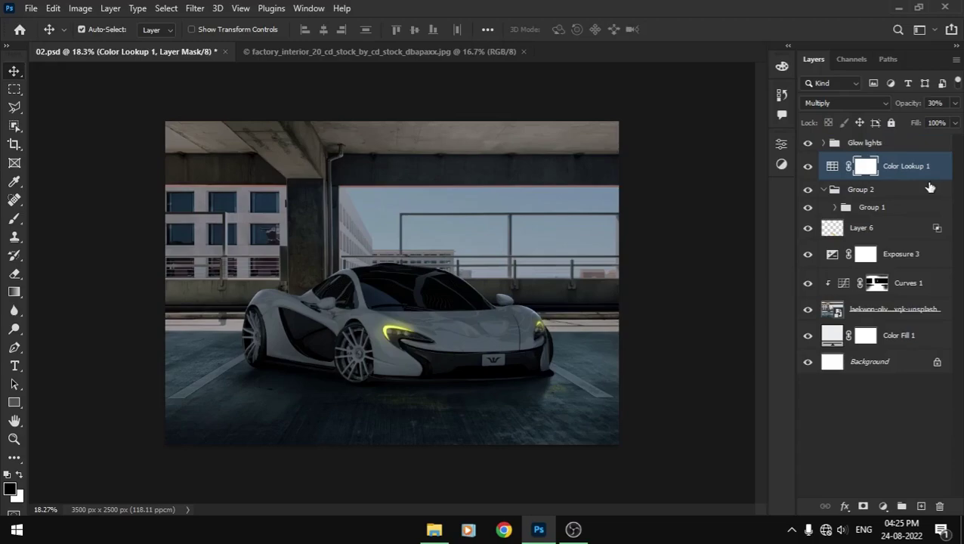
# - Add a yellow #ffb400 Solid Color fill above Glow lights and invert its mask to hide it
pyautogui.click(884, 143)
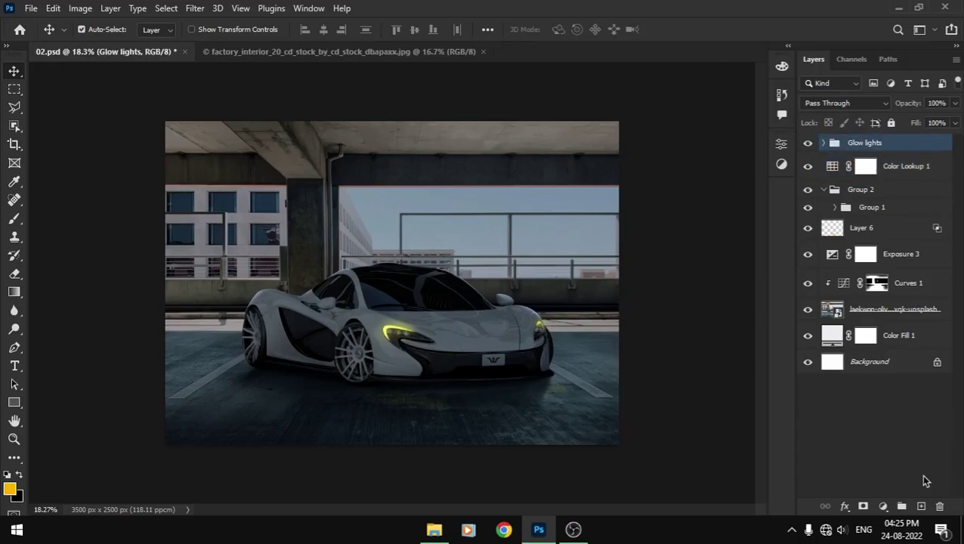
pyautogui.click(882, 508)
pyautogui.click(871, 255)
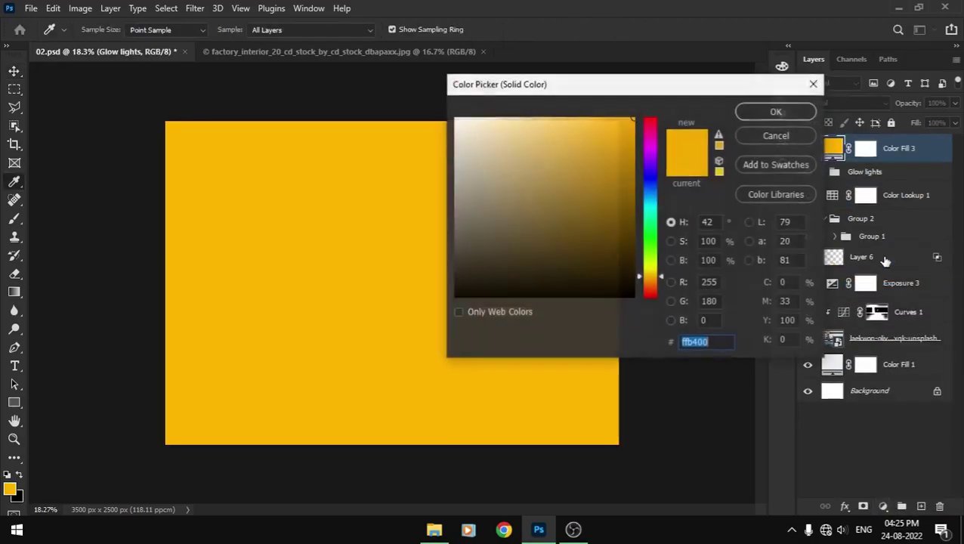
pyautogui.press('Return')
pyautogui.click(865, 150)
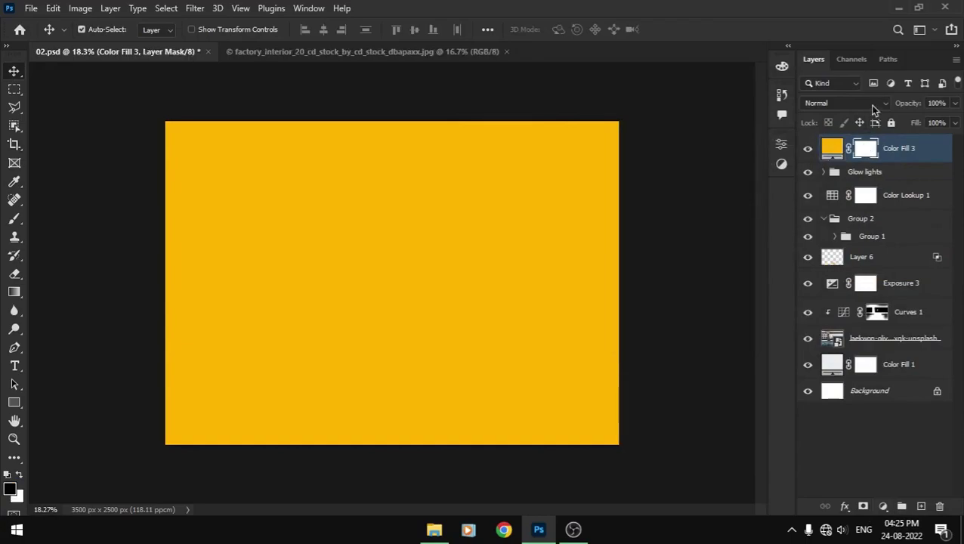
pyautogui.hotkey('ctrl', 'i')
# - Ready a small white brush and set Color Fill 3 to Screen blend mode
pyautogui.press('b')
pyautogui.scroll(2, 510, 318)
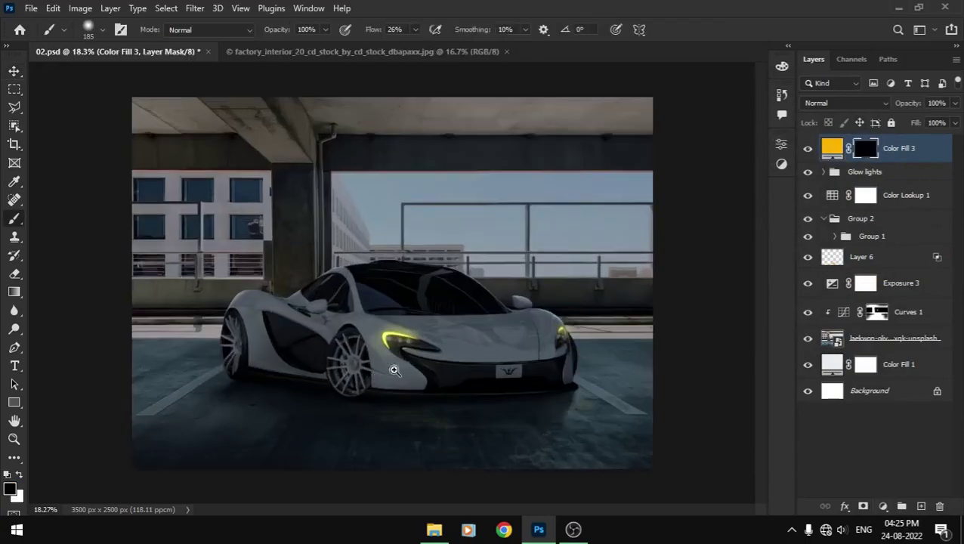
pyautogui.scroll(3, 510, 318)
pyautogui.scroll(3, 510, 318)
pyautogui.scroll(1, 484, 269)
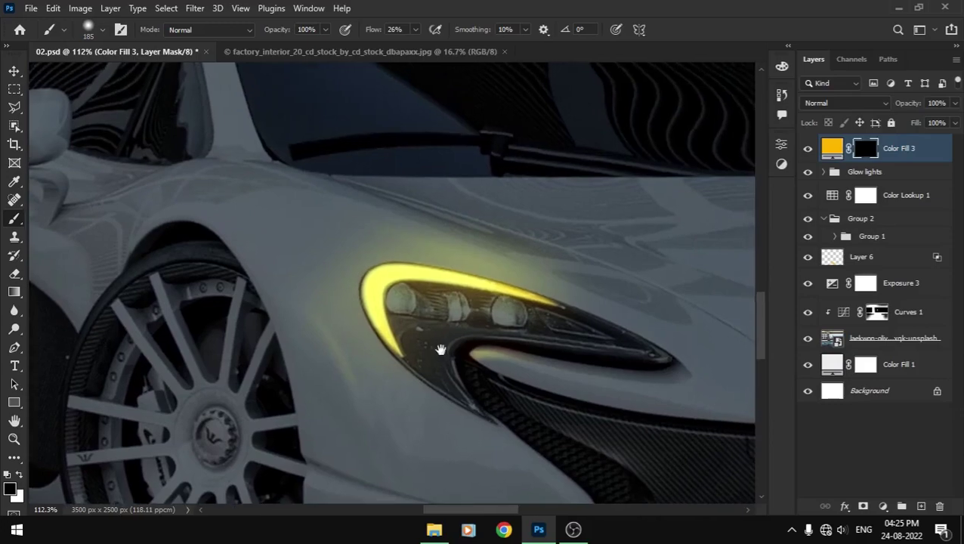
pyautogui.scroll(2, 441, 349)
pyautogui.moveTo(385, 346); pyautogui.dragTo(365, 350)
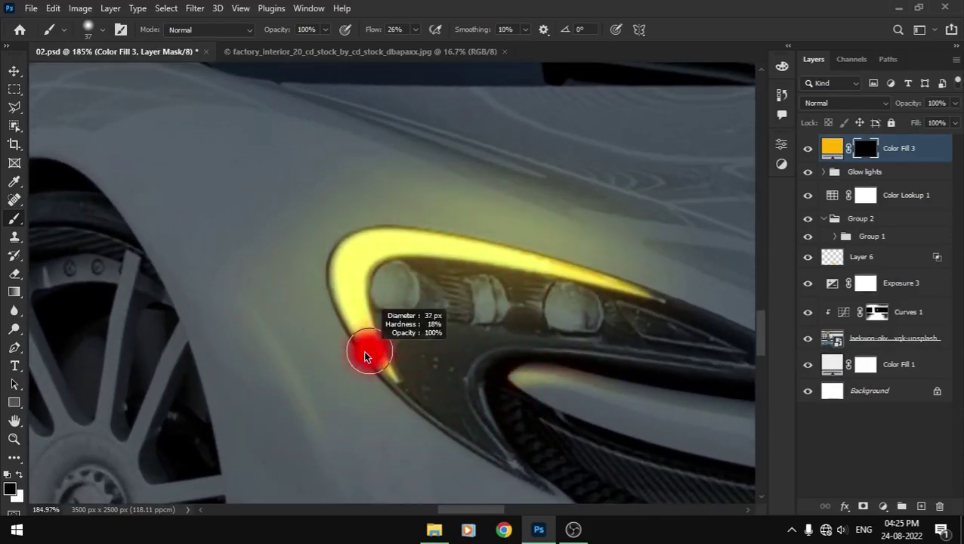
pyautogui.press('x')
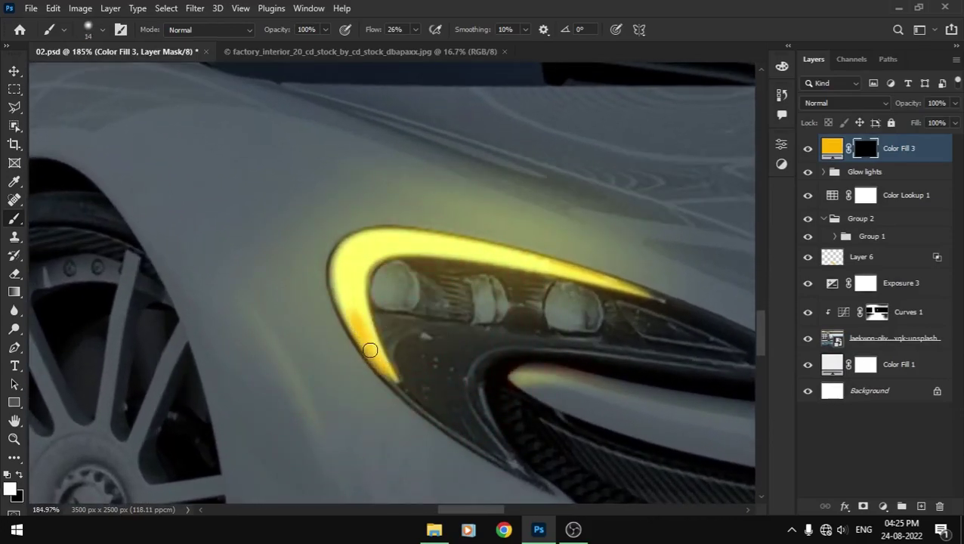
pyautogui.click(878, 105)
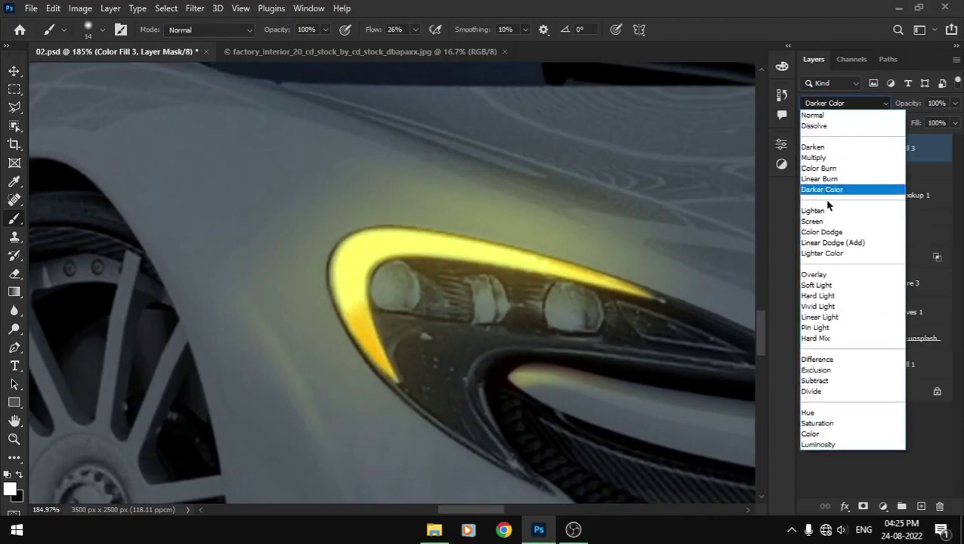
pyautogui.click(826, 218)
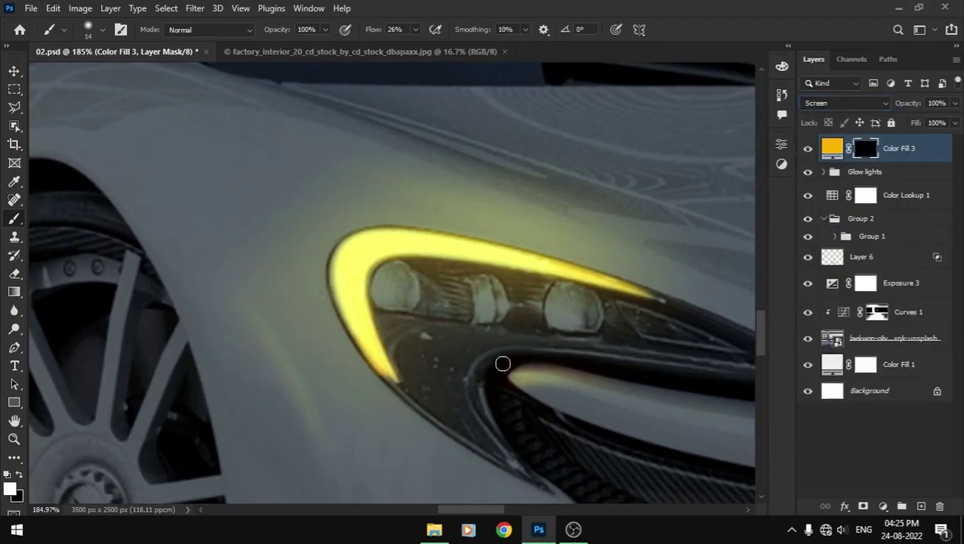
# - Paint soft yellow glow on the Color Fill 3 mask around both headlights
pyautogui.moveTo(344, 301); pyautogui.dragTo(435, 302)
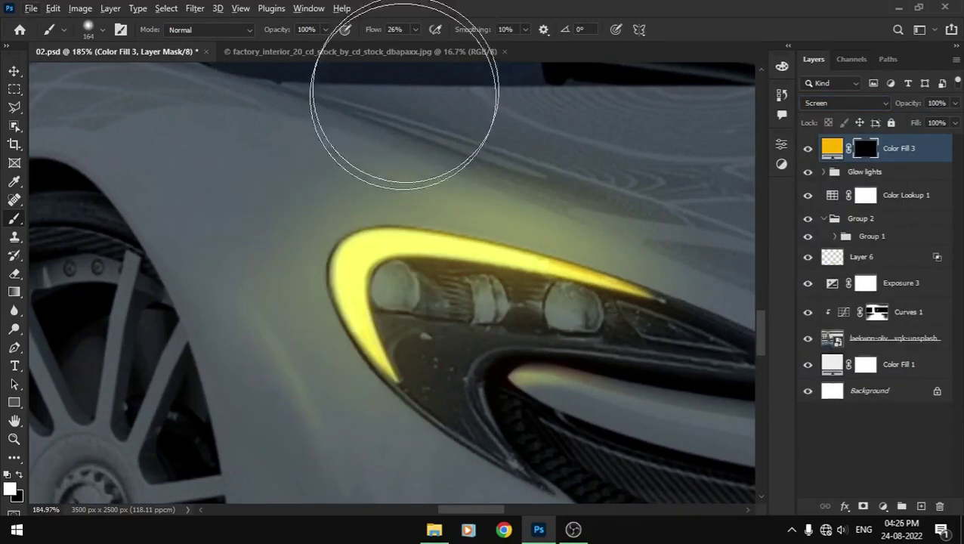
pyautogui.moveTo(373, 338); pyautogui.dragTo(347, 325)
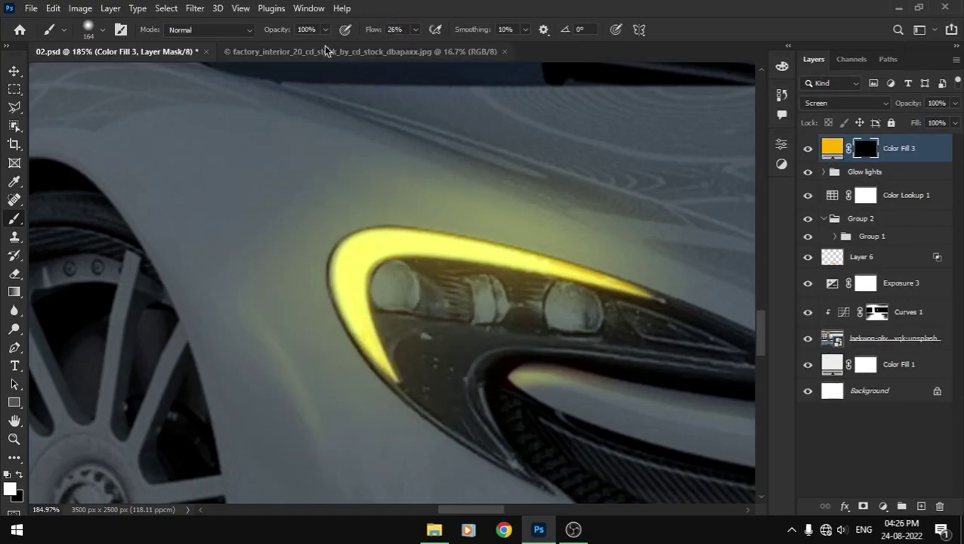
pyautogui.keyDown('alt'); pyautogui.click(307, 252); pyautogui.keyUp('alt')
pyautogui.moveTo(345, 259); pyautogui.dragTo(356, 271)
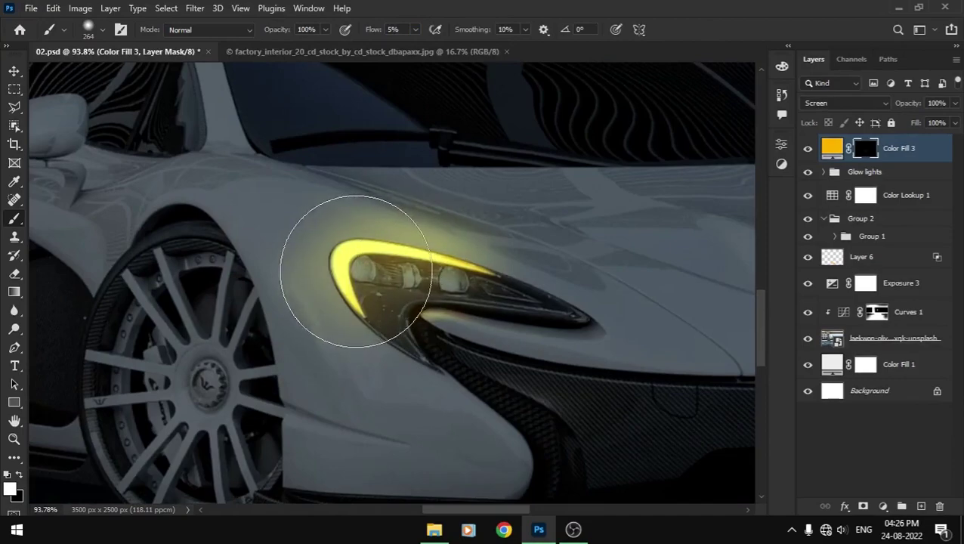
pyautogui.moveTo(519, 303); pyautogui.dragTo(120, 309)
pyautogui.moveTo(463, 254); pyautogui.dragTo(487, 262)
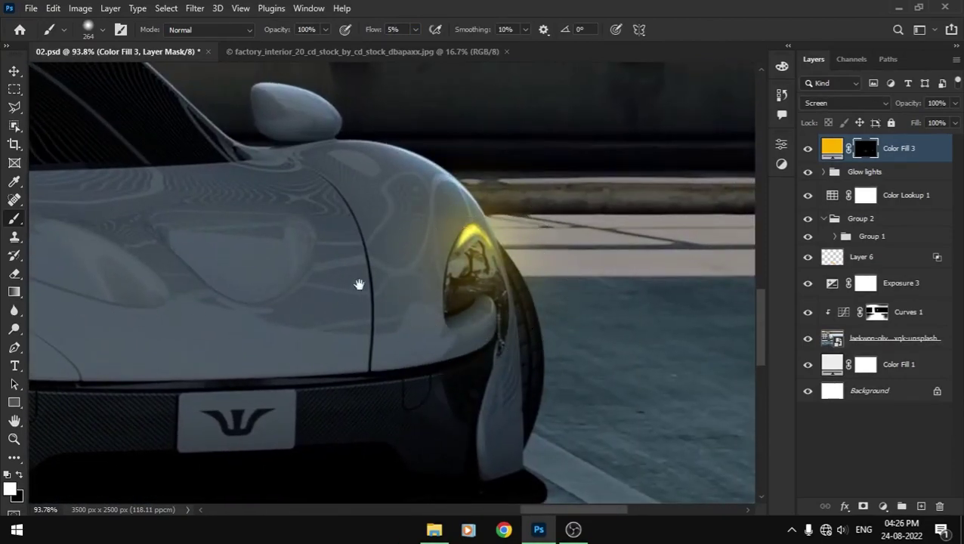
pyautogui.hotkey('ctrl', '0')
# - With an enlarged Smudge Tool, smear the left headlight glow outward past the lamp tip
pyautogui.moveTo(426, 368); pyautogui.dragTo(457, 402)
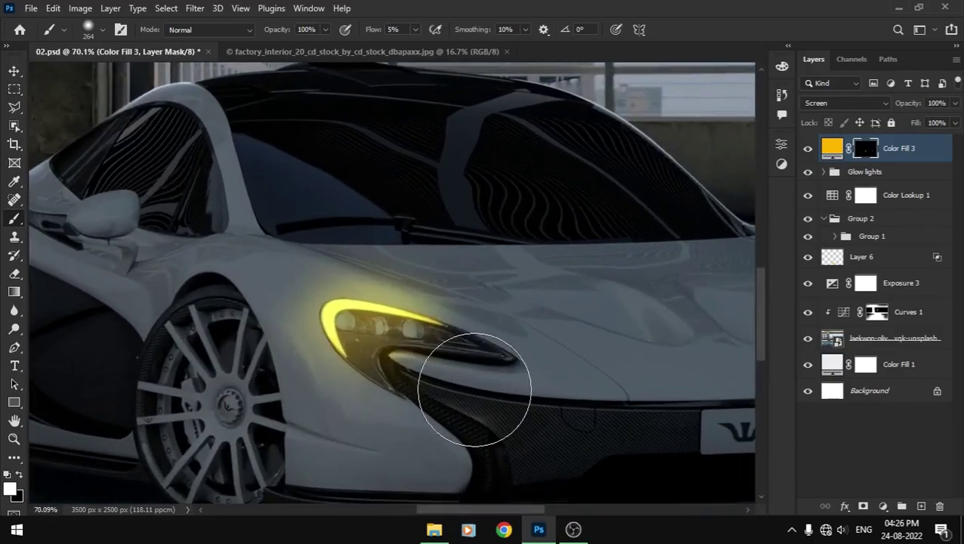
pyautogui.rightClick(15, 311)
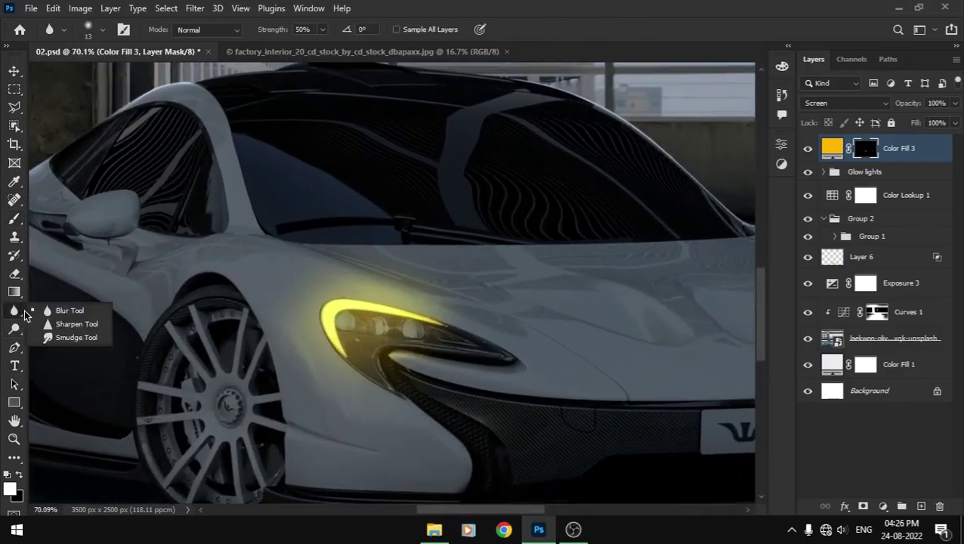
pyautogui.click(86, 338)
pyautogui.scroll(2, 325, 320)
pyautogui.keyDown('alt'); pyautogui.rightClick(325, 321); pyautogui.keyUp('alt')
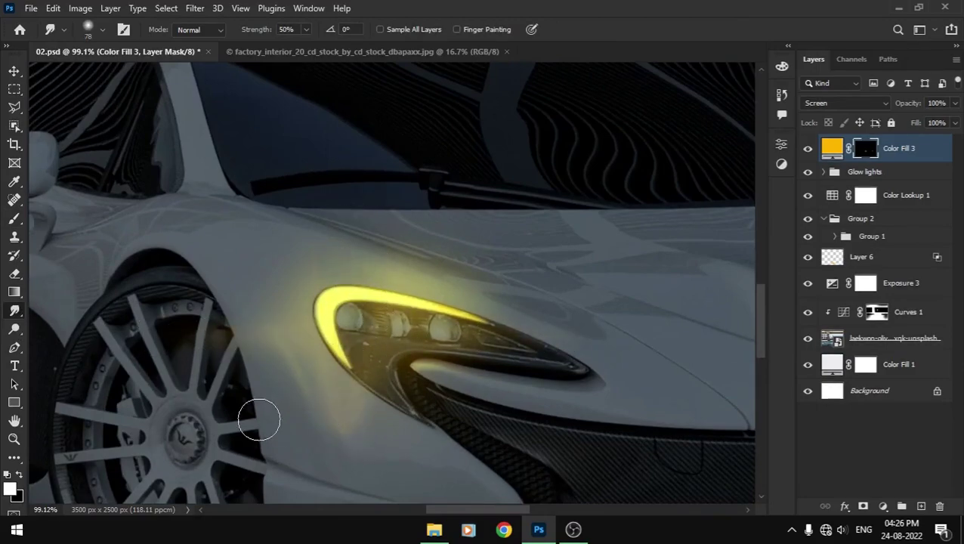
pyautogui.moveTo(491, 334); pyautogui.dragTo(501, 328)
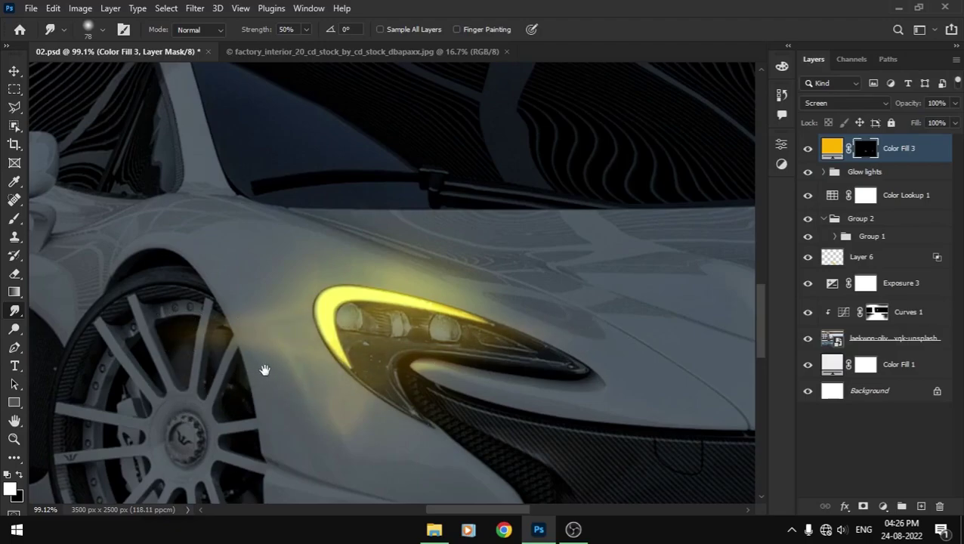
pyautogui.scroll(-5, 263, 370)
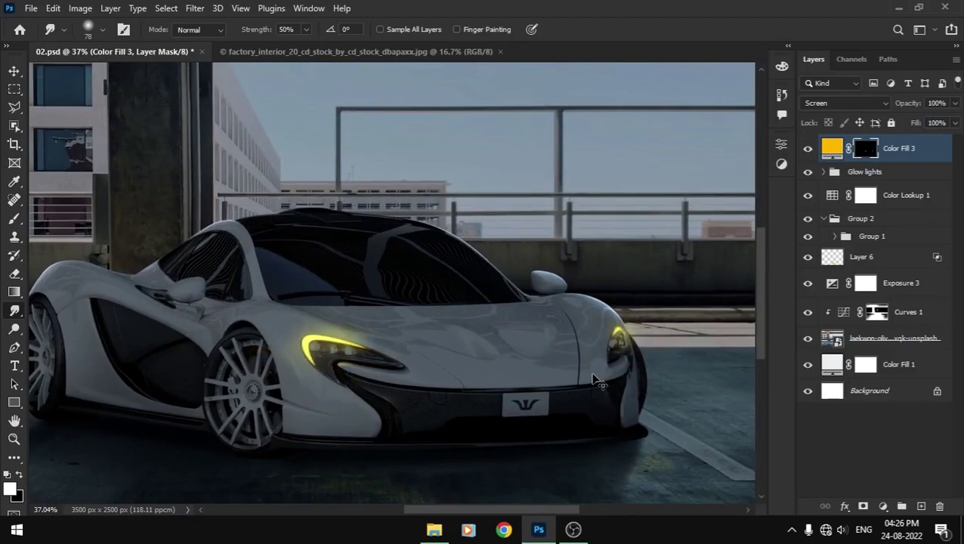
pyautogui.moveTo(338, 359); pyautogui.dragTo(390, 386)
pyautogui.press('l')
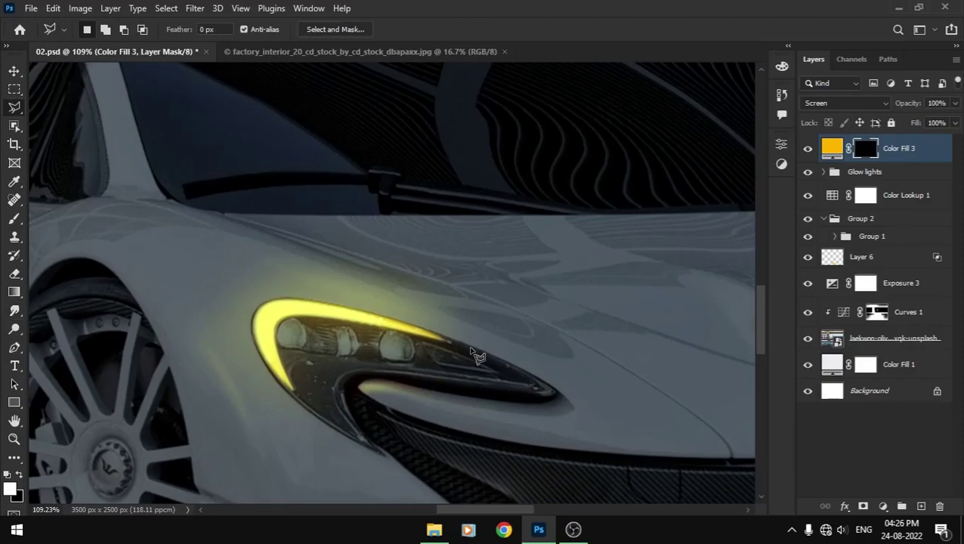
# - Fill thin rectangular strips white on the mask to create yellow streaks across the headlights
pyautogui.press('m')
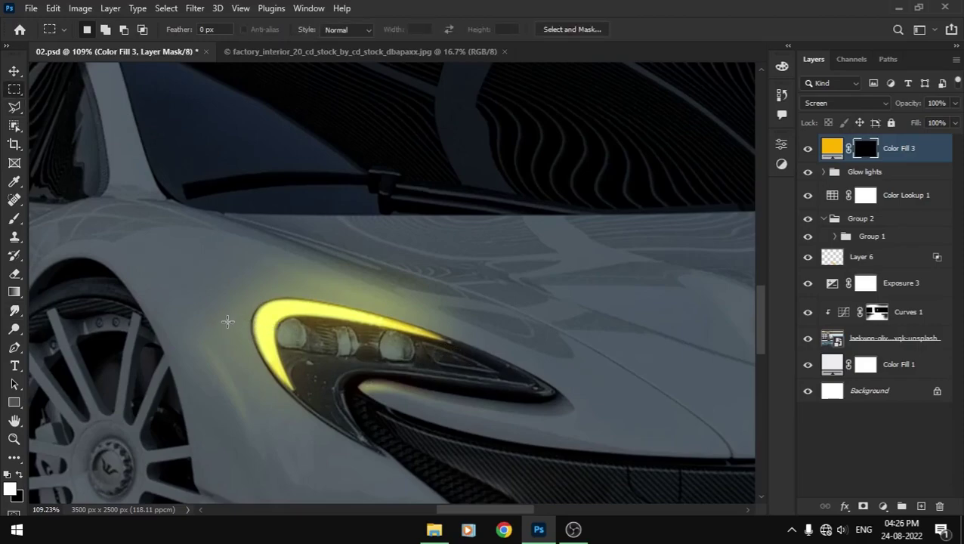
pyautogui.moveTo(193, 327); pyautogui.dragTo(411, 338)
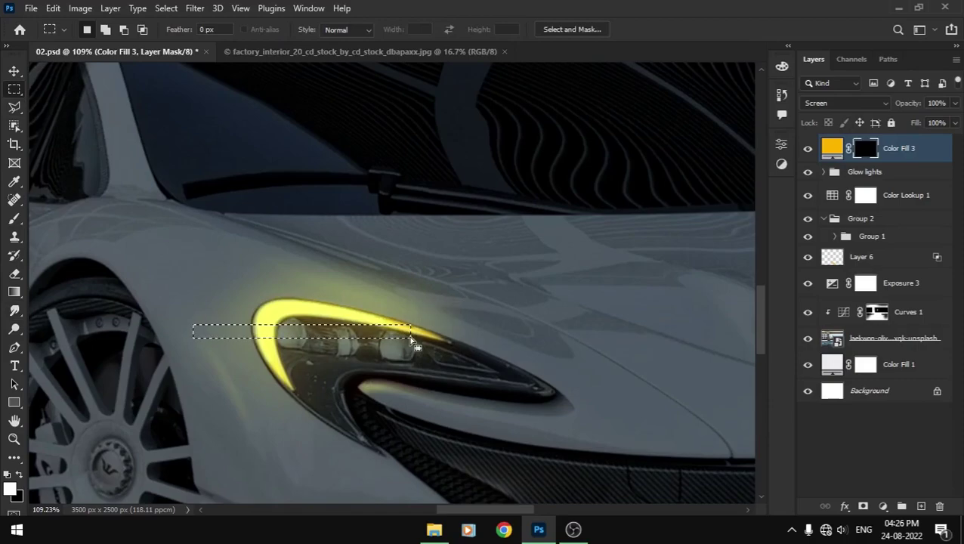
pyautogui.hotkey('alt', 'BackSpace')
pyautogui.moveTo(411, 336); pyautogui.dragTo(125, 342)
pyautogui.moveTo(437, 281); pyautogui.dragTo(478, 291)
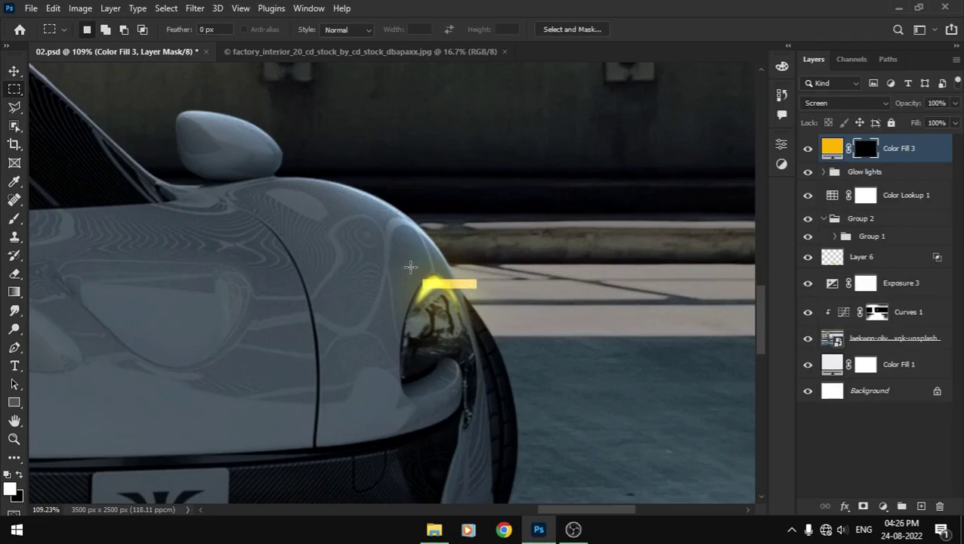
pyautogui.scroll(5, 410, 267)
# - Brush black with a small brush to fade the right end of the yellow streak
pyautogui.press('b')
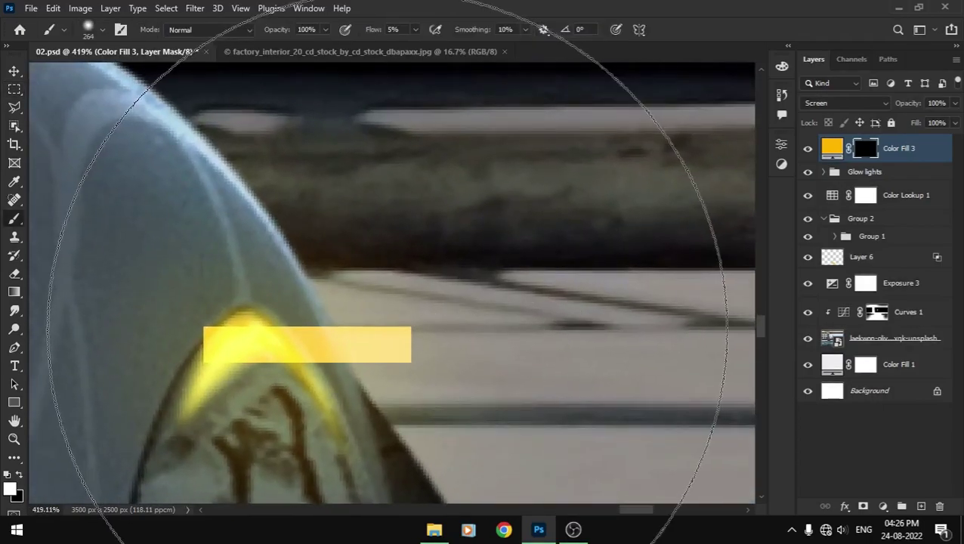
pyautogui.keyDown('alt'); pyautogui.rightClick(504, 301); pyautogui.keyUp('alt')
pyautogui.press('x')
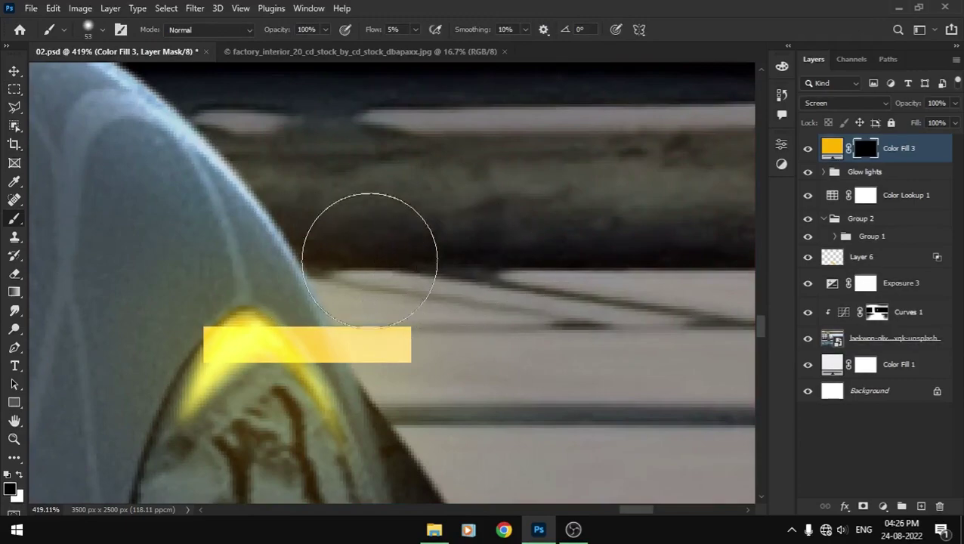
pyautogui.moveTo(437, 366); pyautogui.dragTo(459, 327)
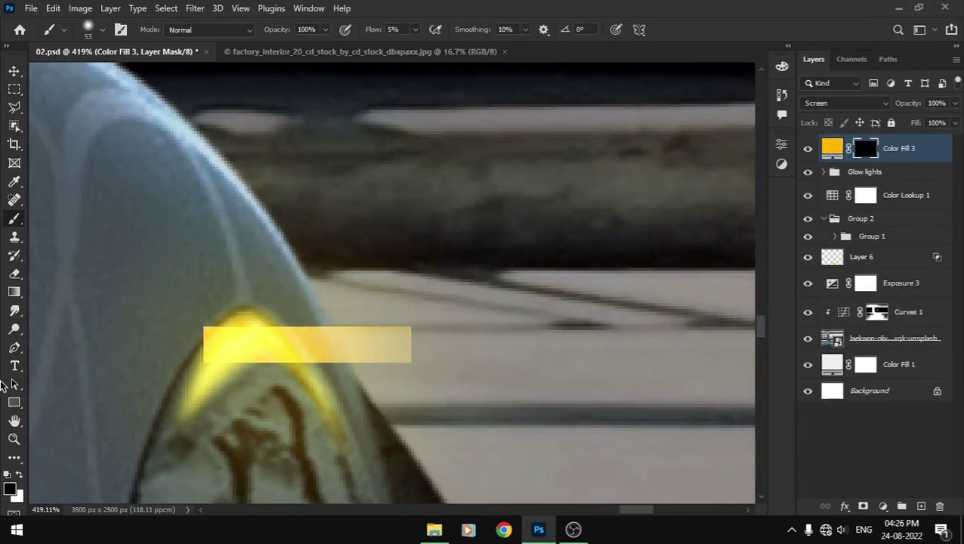
pyautogui.click(15, 331)
# - Smudge the hard yellow bar into a soft arc fading from the left headlight
pyautogui.click(14, 310)
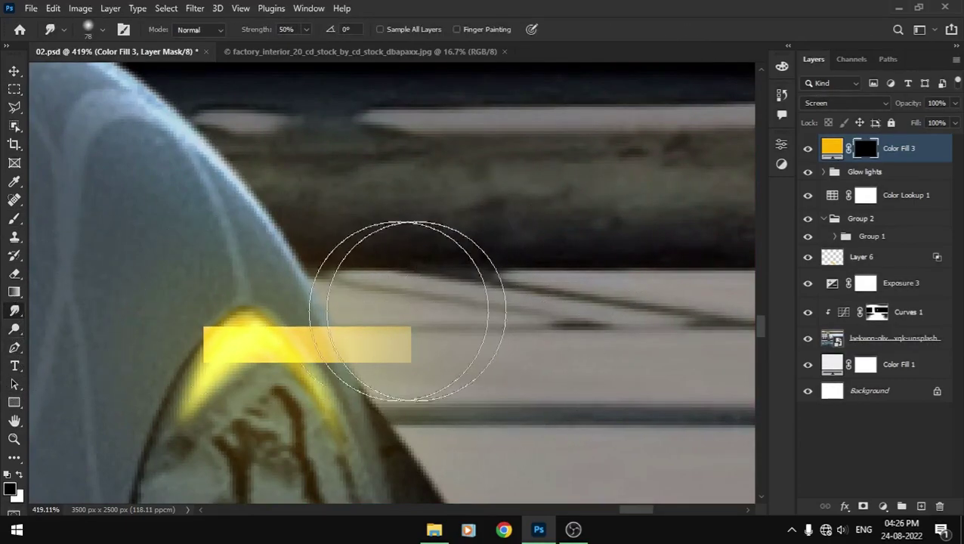
pyautogui.moveTo(431, 322); pyautogui.dragTo(441, 409)
pyautogui.moveTo(411, 338)
pyautogui.mouseDown()
pyautogui.moveTo(279, 333)
pyautogui.moveTo(226, 312)
pyautogui.moveTo(258, 302)
pyautogui.mouseUp()
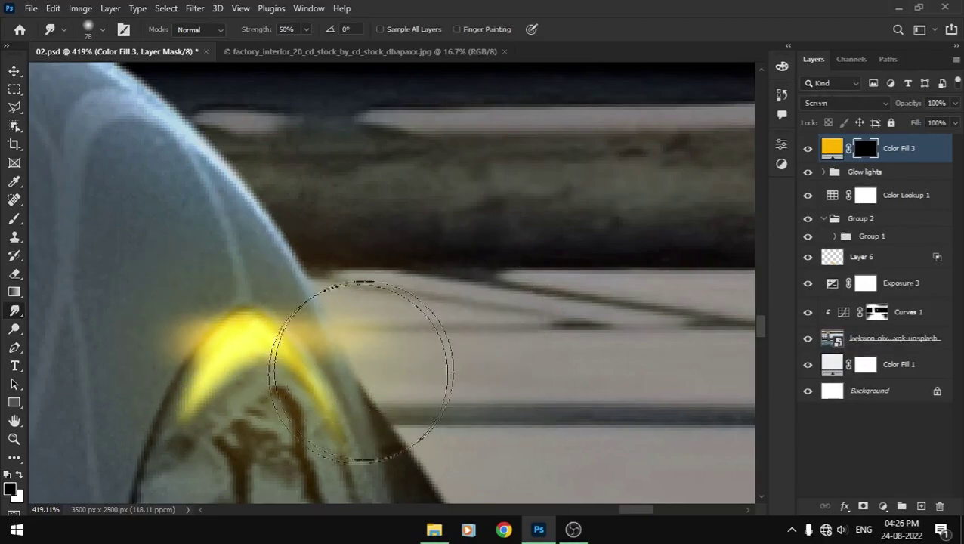
pyautogui.scroll(-5, 370, 310)
pyautogui.scroll(-3, 308, 336)
pyautogui.scroll(2, 459, 332)
pyautogui.moveTo(459, 332); pyautogui.dragTo(402, 361)
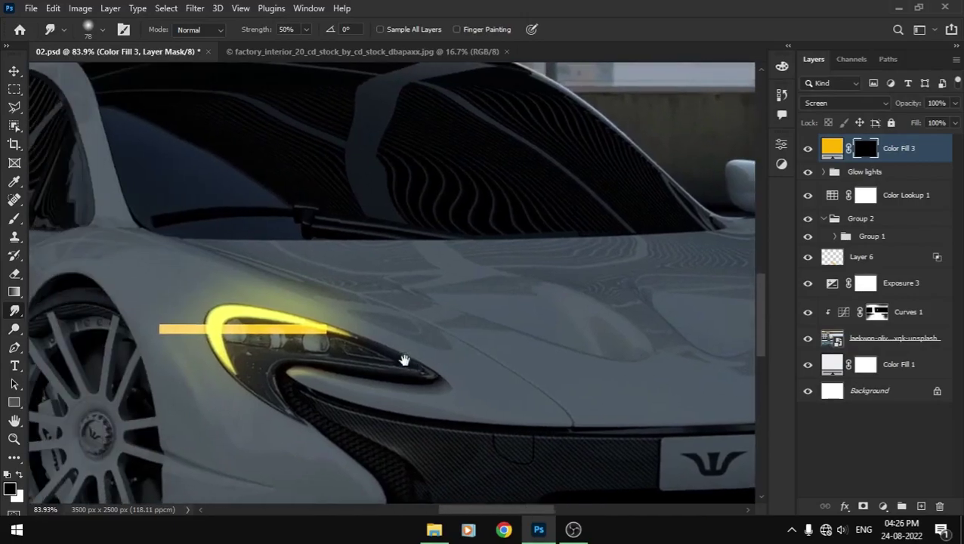
pyautogui.scroll(2, 402, 361)
pyautogui.scroll(1, 270, 344)
# - With a larger smudge brush, soften the streak's ends and blend its tail into the fender
pyautogui.press(']')
pyautogui.press(']')
pyautogui.press(']')
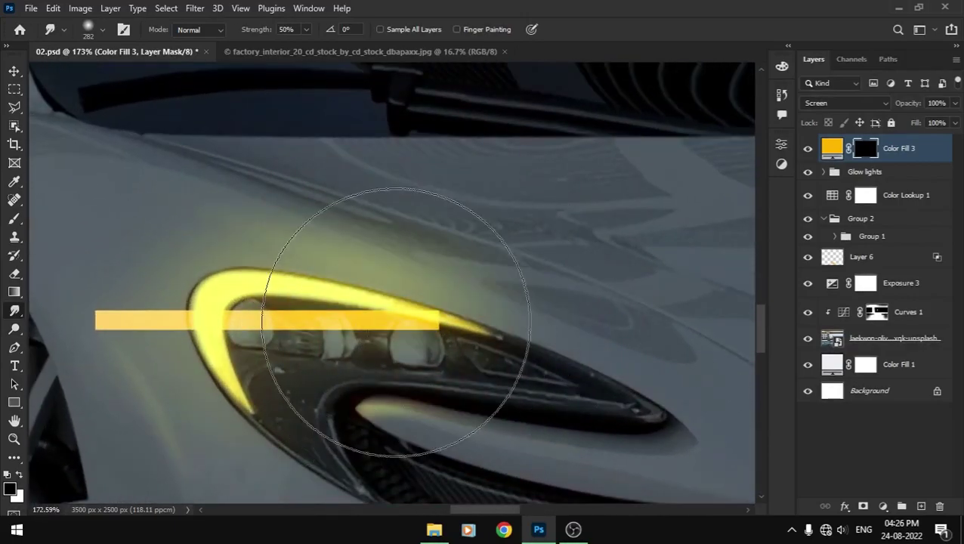
pyautogui.moveTo(378, 311)
pyautogui.mouseDown()
pyautogui.moveTo(380, 324)
pyautogui.moveTo(452, 280)
pyautogui.moveTo(284, 300)
pyautogui.moveTo(287, 234)
pyautogui.mouseUp()
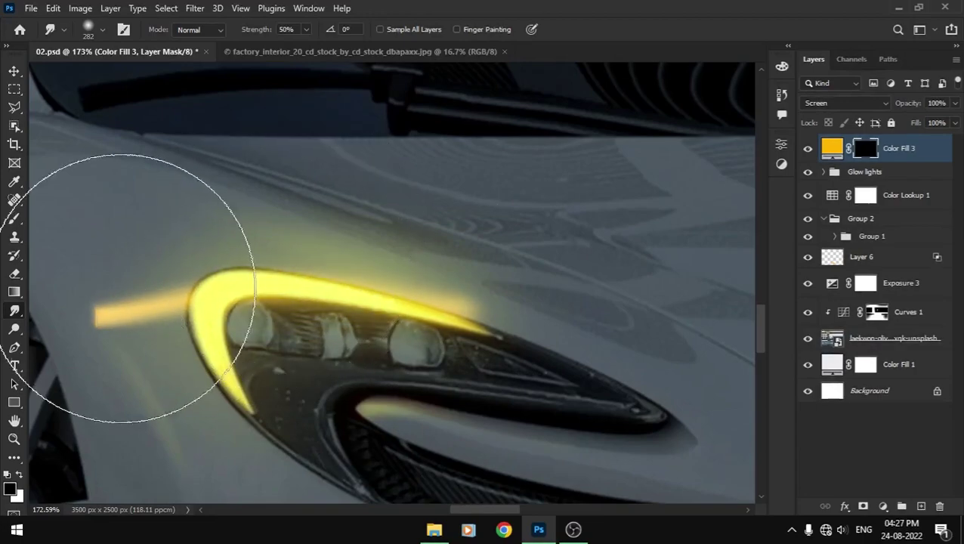
pyautogui.moveTo(130, 226); pyautogui.dragTo(106, 295)
pyautogui.moveTo(211, 270)
pyautogui.mouseDown()
pyautogui.moveTo(345, 227)
pyautogui.moveTo(251, 242)
pyautogui.moveTo(375, 293)
pyautogui.mouseUp()
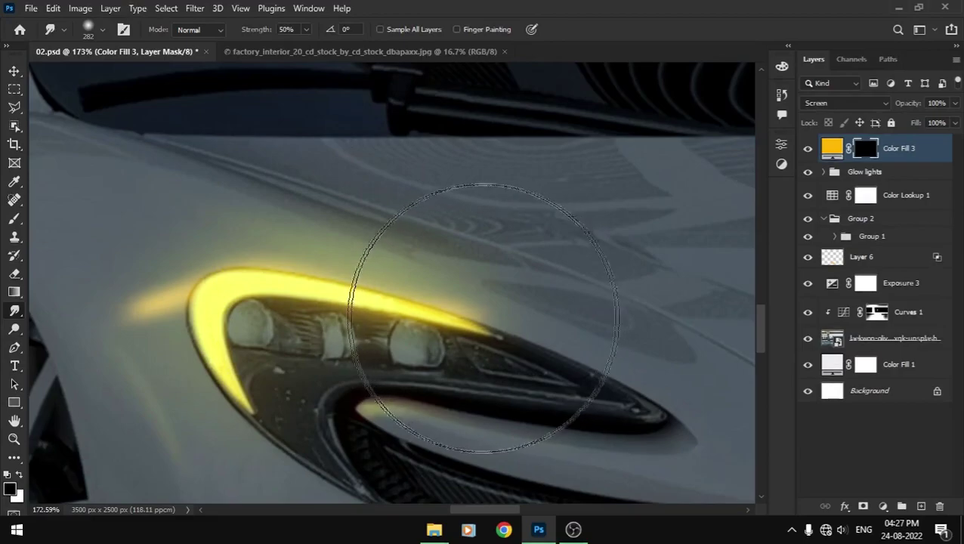
pyautogui.moveTo(125, 280); pyautogui.dragTo(188, 282)
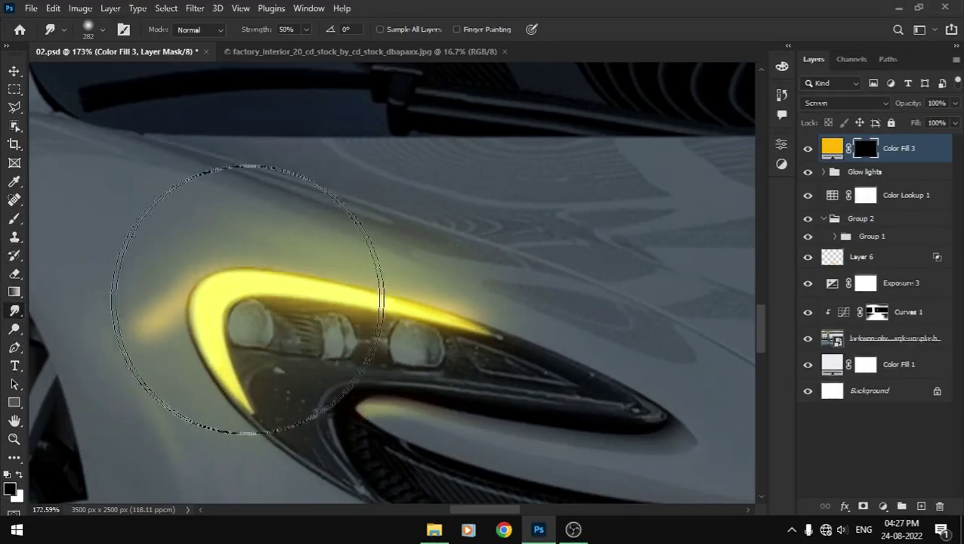
pyautogui.scroll(-5, 292, 356)
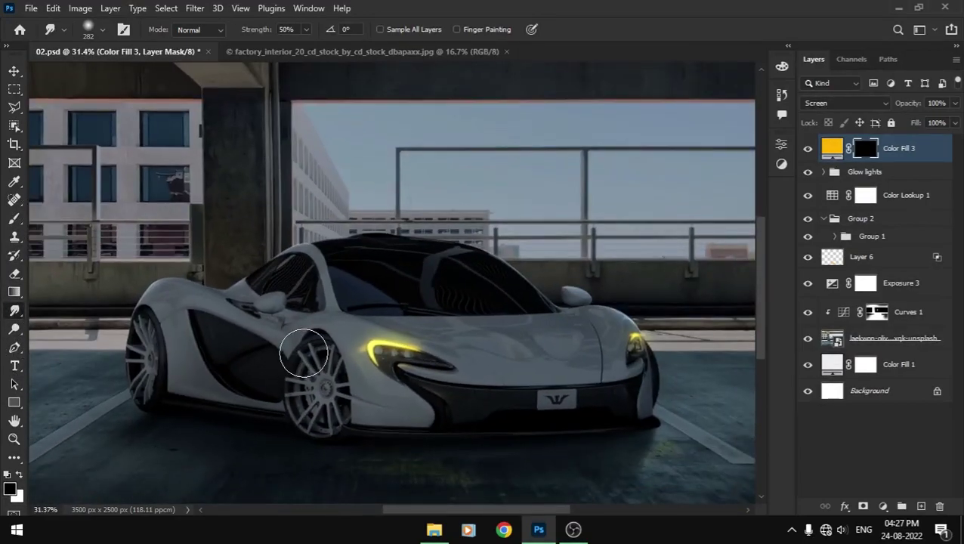
pyautogui.press('e')
pyautogui.moveTo(378, 358); pyautogui.dragTo(332, 378)
pyautogui.hotkey('ctrl', 'z')
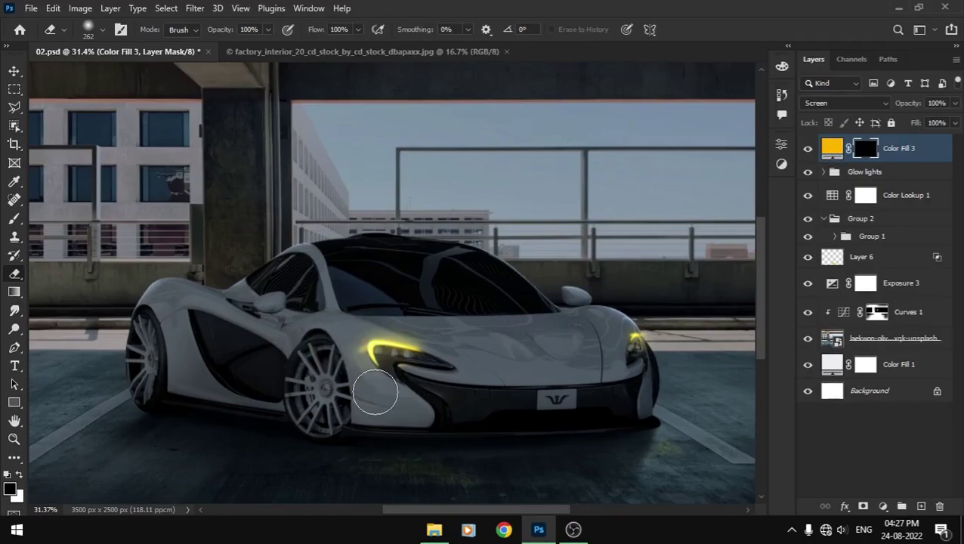
pyautogui.press('v')
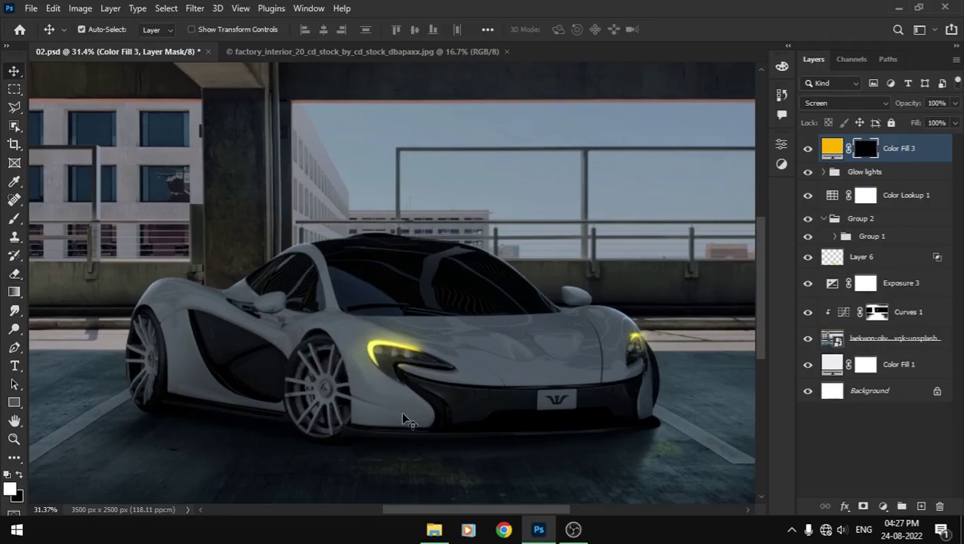
pyautogui.scroll(-2, 318, 366)
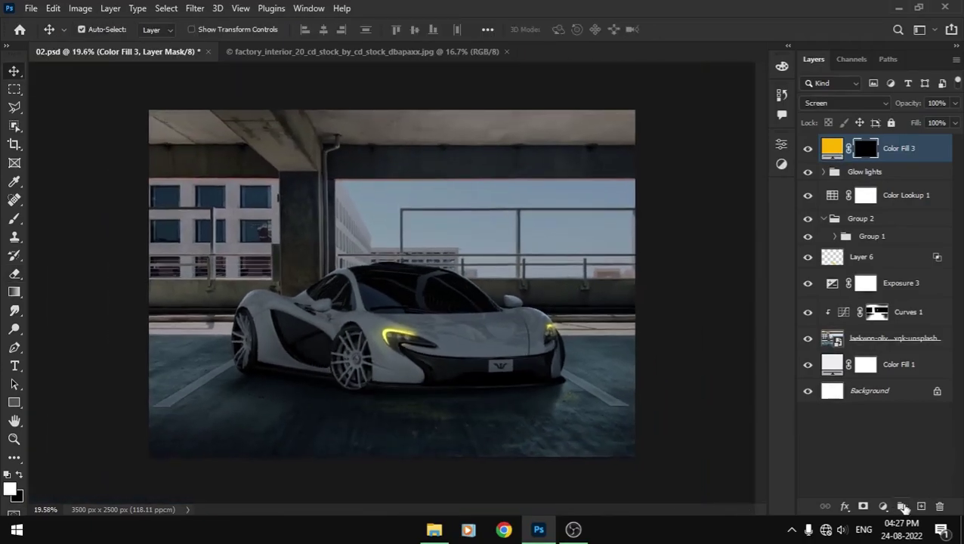
# - Add a cyan #00c6ff Solid Color fill layer and invert its mask to black
pyautogui.click(928, 479)
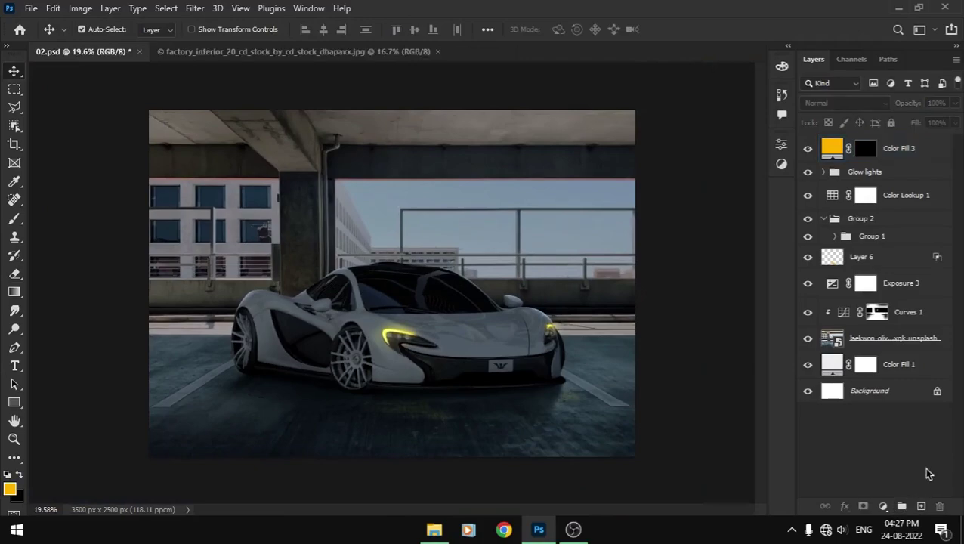
pyautogui.click(883, 507)
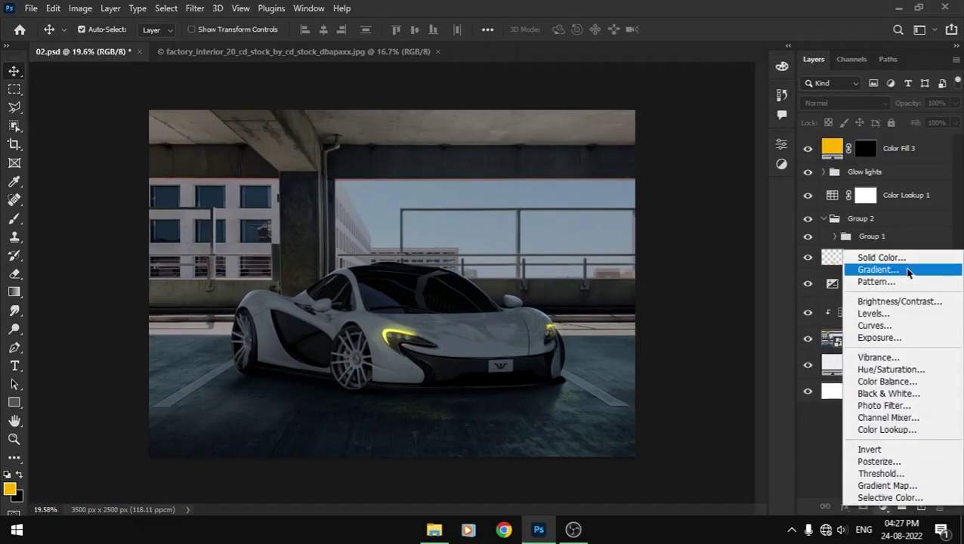
pyautogui.click(865, 259)
pyautogui.moveTo(654, 221); pyautogui.dragTo(652, 200)
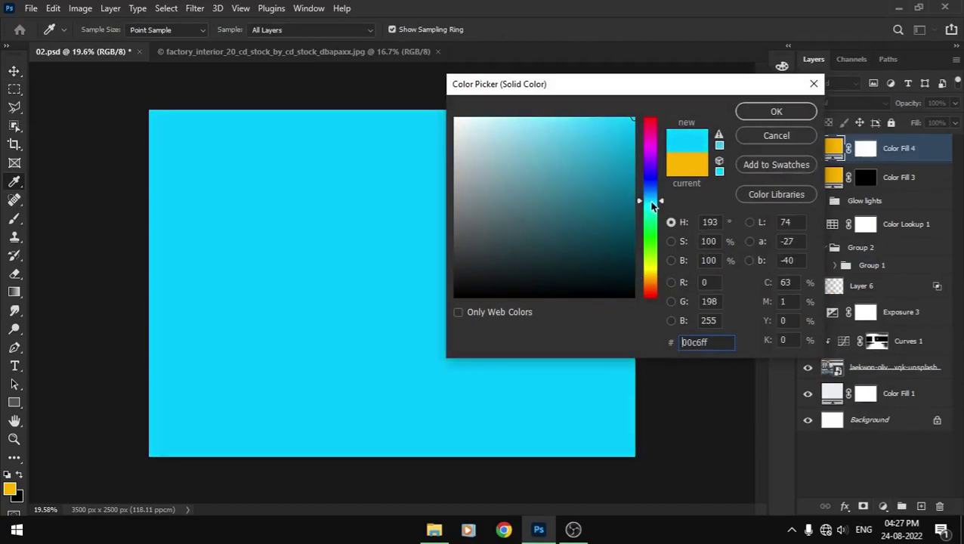
pyautogui.press('Return')
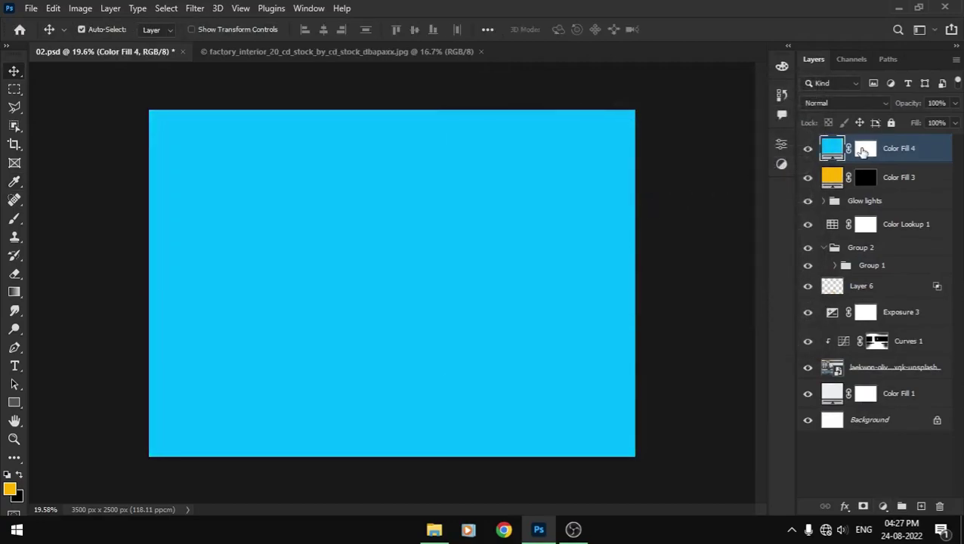
pyautogui.click(865, 149)
pyautogui.hotkey('ctrl', 'i')
# - Paint cyan into the left headlight lens on the Color Fill 4 mask with an 11 px brush
pyautogui.press('b')
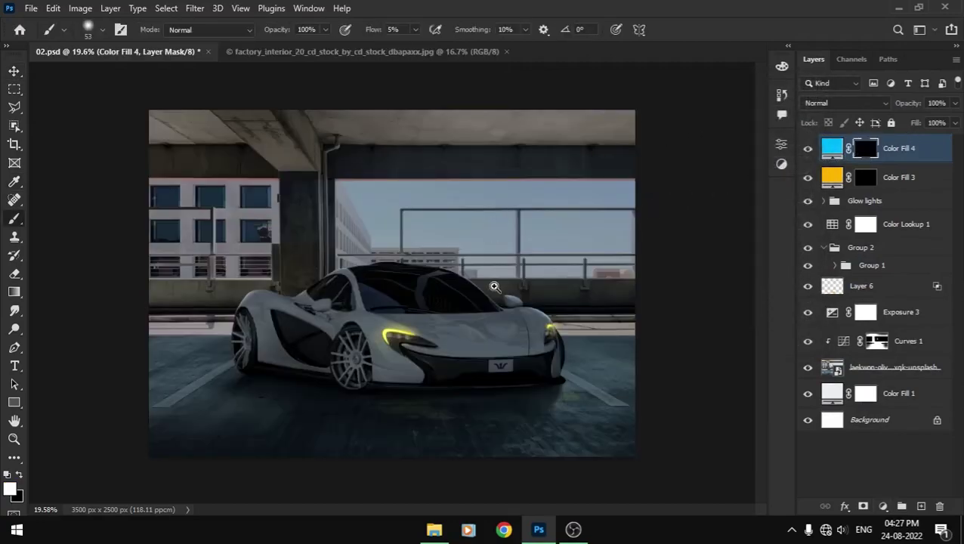
pyautogui.moveTo(400, 331); pyautogui.dragTo(576, 422)
pyautogui.scroll(3, 380, 351)
pyautogui.scroll(2, 380, 344)
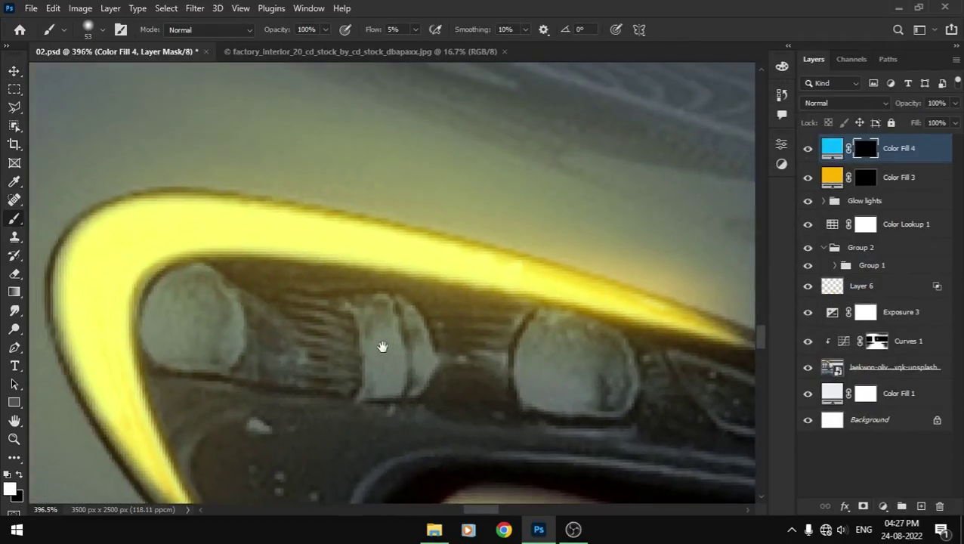
pyautogui.scroll(2, 344, 351)
pyautogui.moveTo(195, 325); pyautogui.dragTo(124, 323)
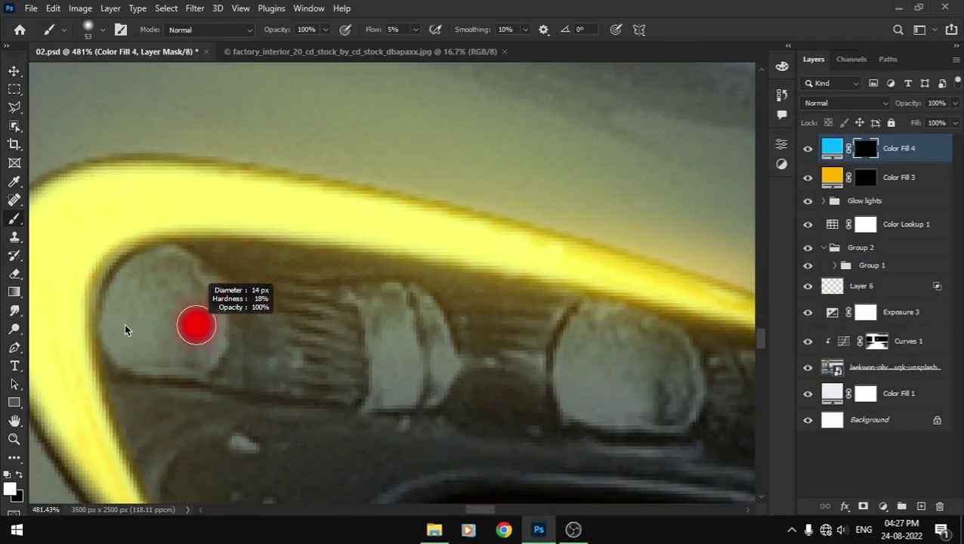
pyautogui.moveTo(370, 336); pyautogui.dragTo(280, 276)
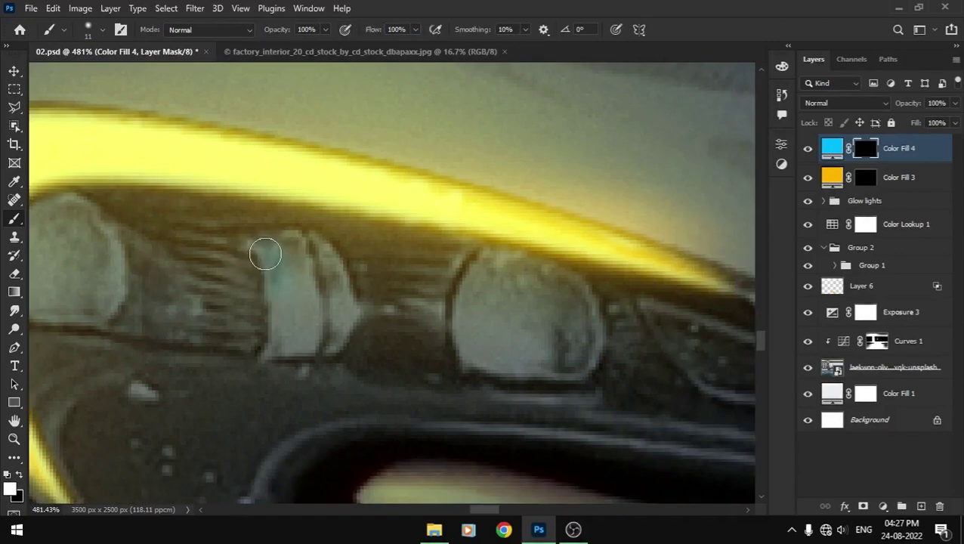
pyautogui.moveTo(259, 240)
pyautogui.mouseDown()
pyautogui.moveTo(280, 337)
pyautogui.moveTo(269, 355)
pyautogui.moveTo(310, 353)
pyautogui.moveTo(347, 324)
pyautogui.moveTo(332, 260)
pyautogui.moveTo(294, 237)
pyautogui.moveTo(297, 295)
pyautogui.moveTo(307, 290)
pyautogui.moveTo(295, 330)
pyautogui.mouseUp()
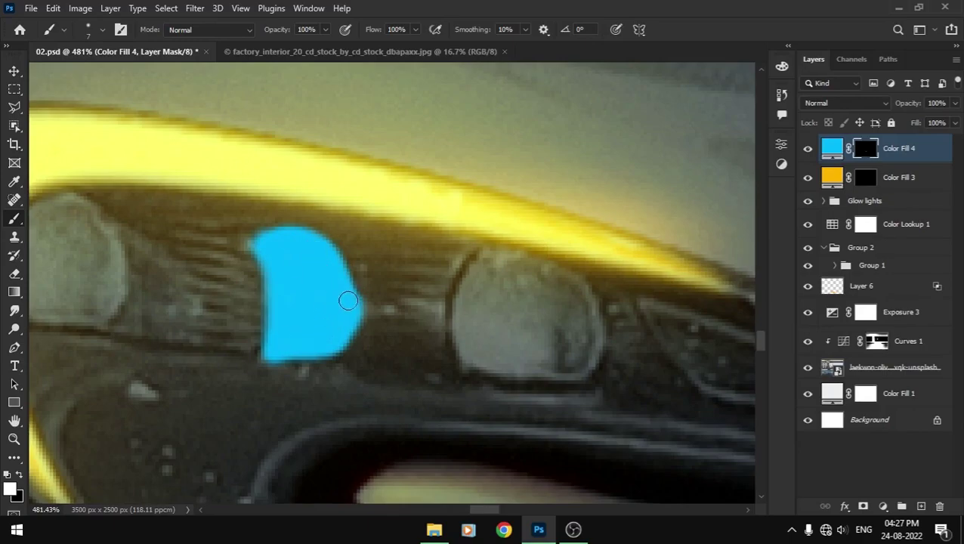
pyautogui.scroll(-5, 300, 353)
pyautogui.scroll(-4, 300, 353)
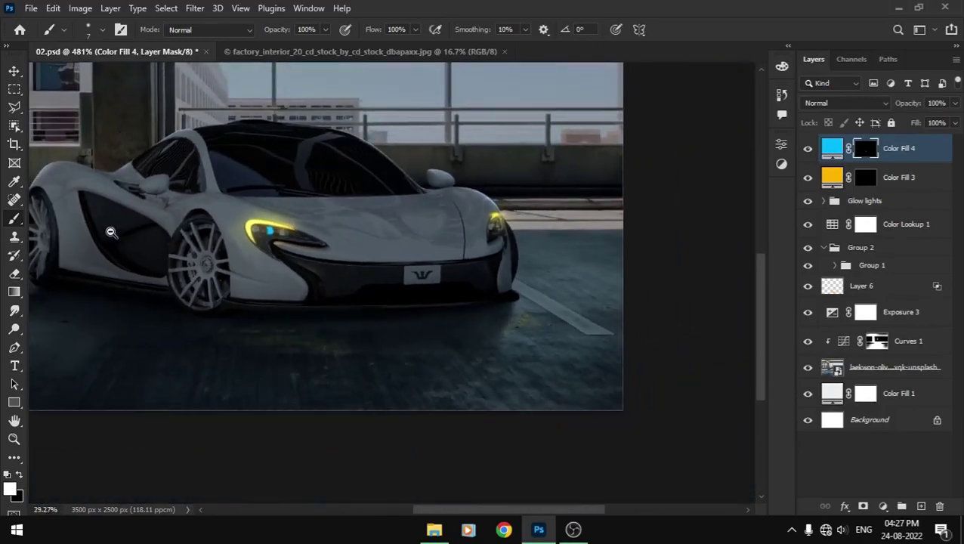
pyautogui.hotkey('alt', 'space')
# - Set the Color Fill 4 blend mode to Linear Dodge (Add)
pyautogui.click(846, 103)
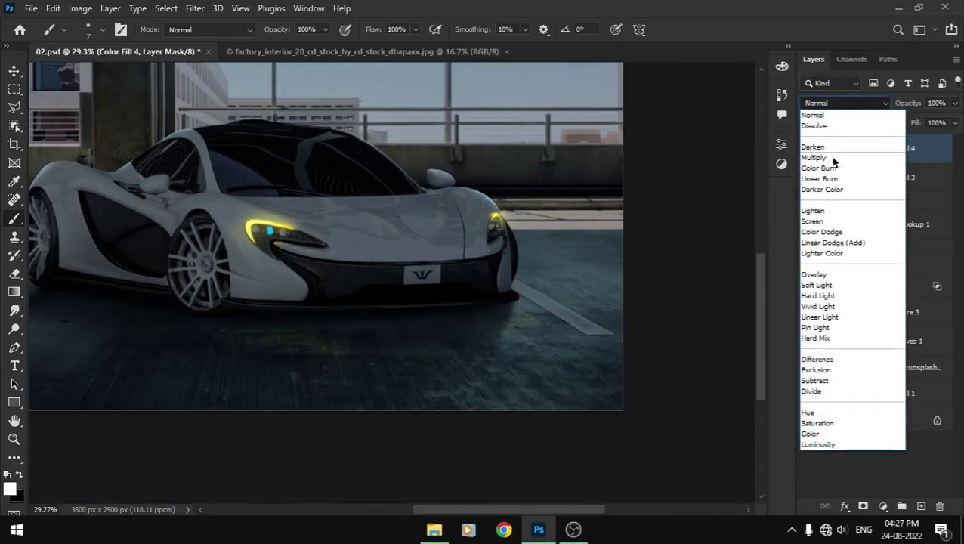
pyautogui.click(824, 242)
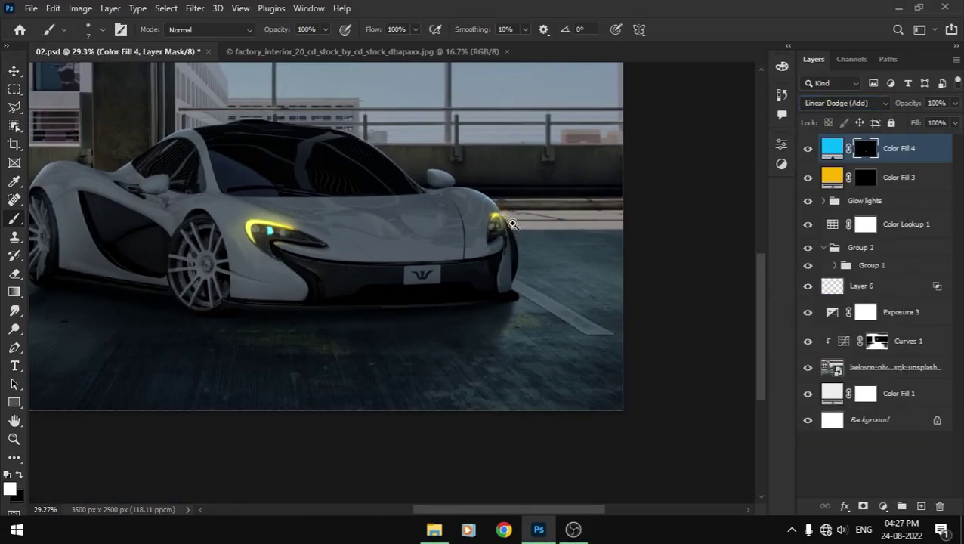
pyautogui.scroll(5, 512, 224)
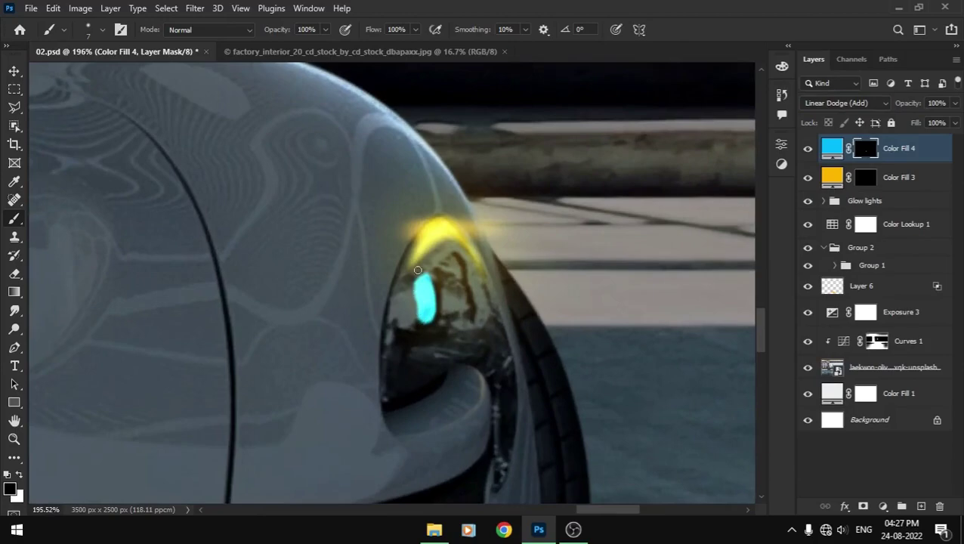
# - Trim the top of the cyan lens patch by painting with the swapped colour, then view the whole image
pyautogui.press(']')
pyautogui.press(']')
pyautogui.press(']')
pyautogui.scroll(-5, 279, 304)
pyautogui.moveTo(280, 304); pyautogui.dragTo(473, 323)
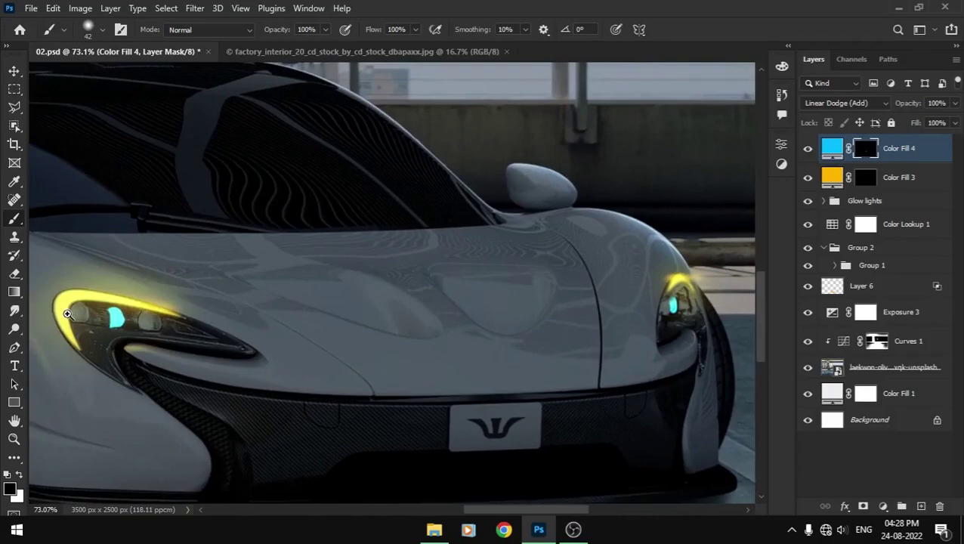
pyautogui.scroll(4, 67, 314)
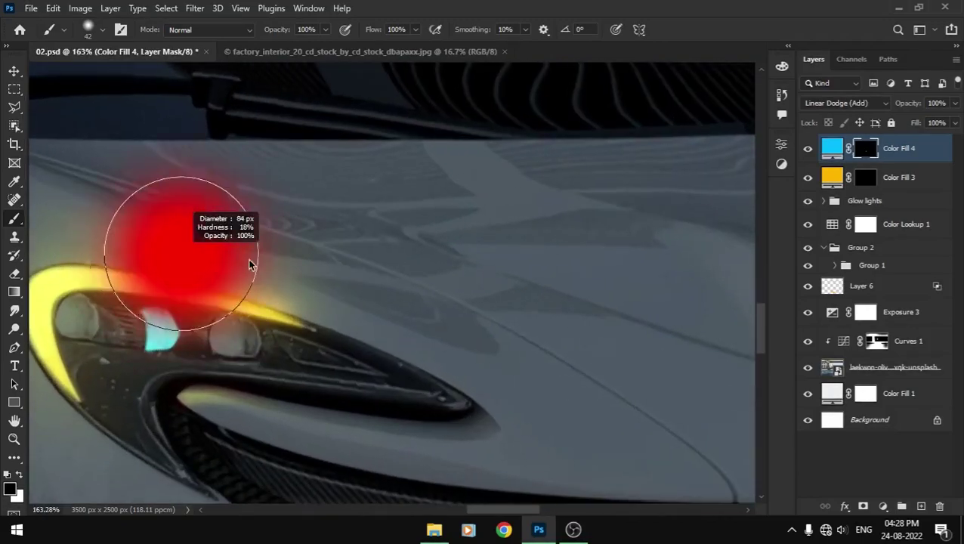
pyautogui.moveTo(223, 304); pyautogui.dragTo(134, 308)
pyautogui.press('x')
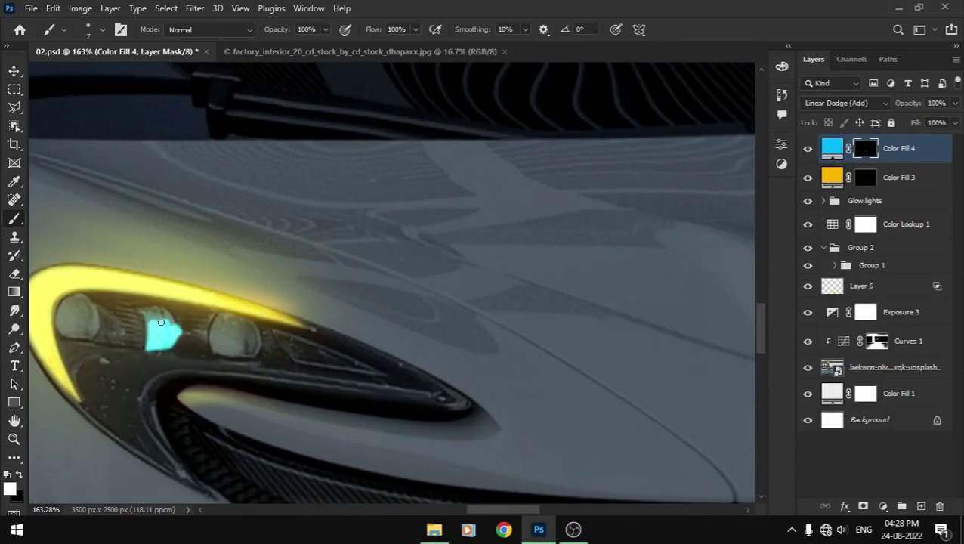
pyautogui.moveTo(140, 294); pyautogui.dragTo(215, 312)
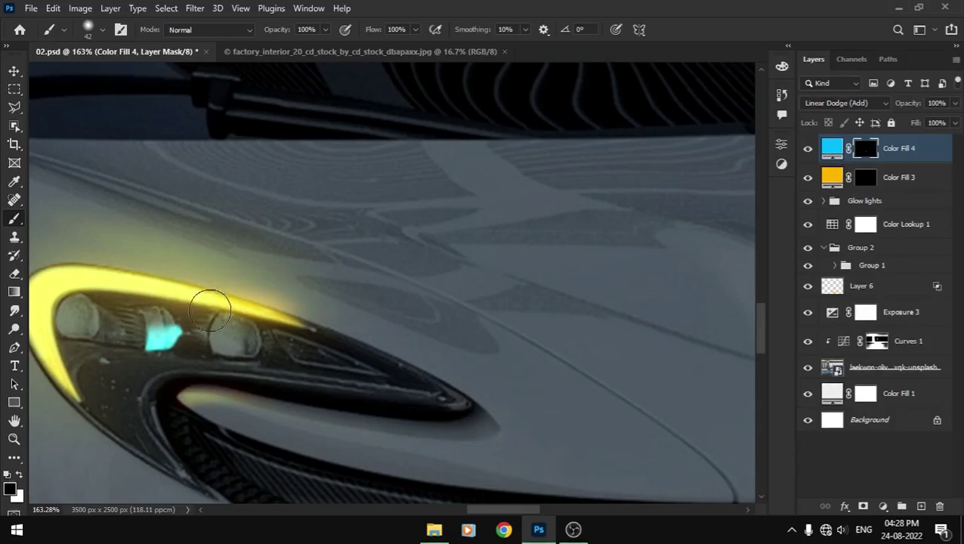
pyautogui.scroll(-5, 114, 375)
pyautogui.scroll(-1, 94, 315)
pyautogui.hotkey('alt', 'space')
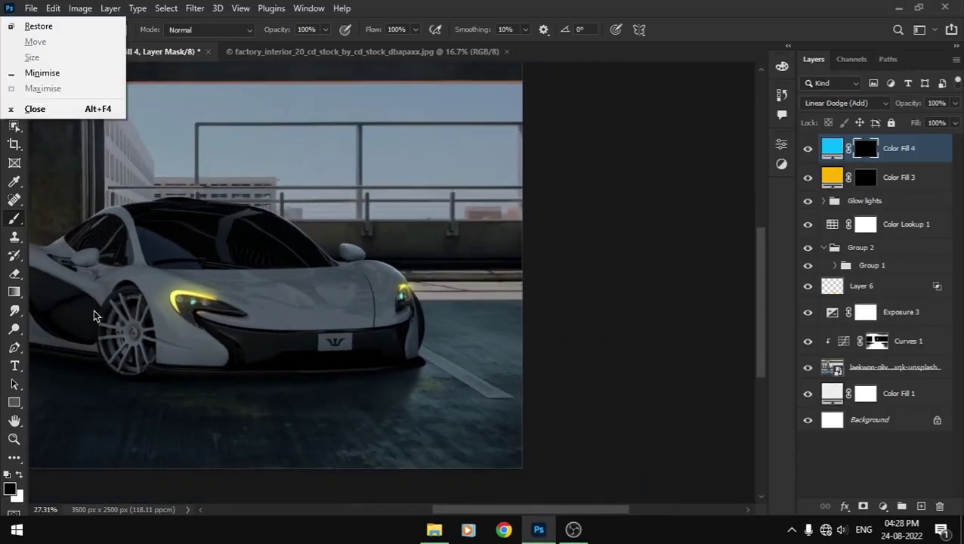
pyautogui.press('Escape')
pyautogui.scroll(-2, 334, 338)
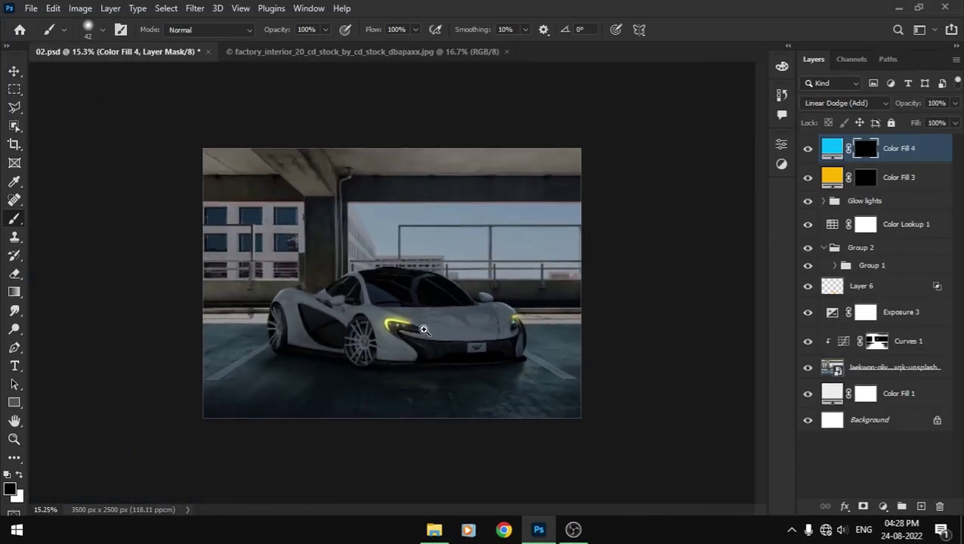
pyautogui.scroll(10, 550, 410)
pyautogui.scroll(1, 551, 409)
# - Remove the cyan Color Fill 4 layer
pyautogui.hotkey('ctrl', 'i')
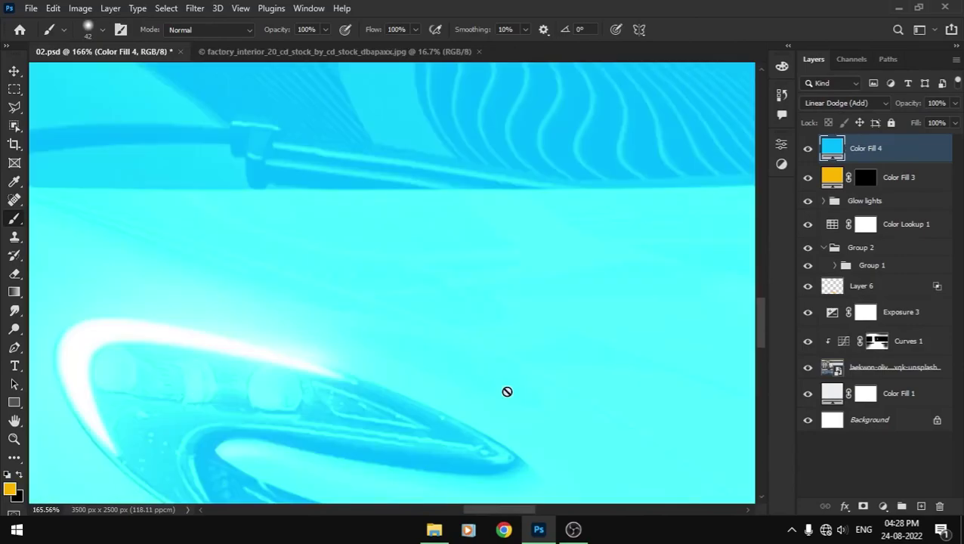
pyautogui.press('Delete')
pyautogui.scroll(-6, 516, 373)
pyautogui.scroll(1, 400, 351)
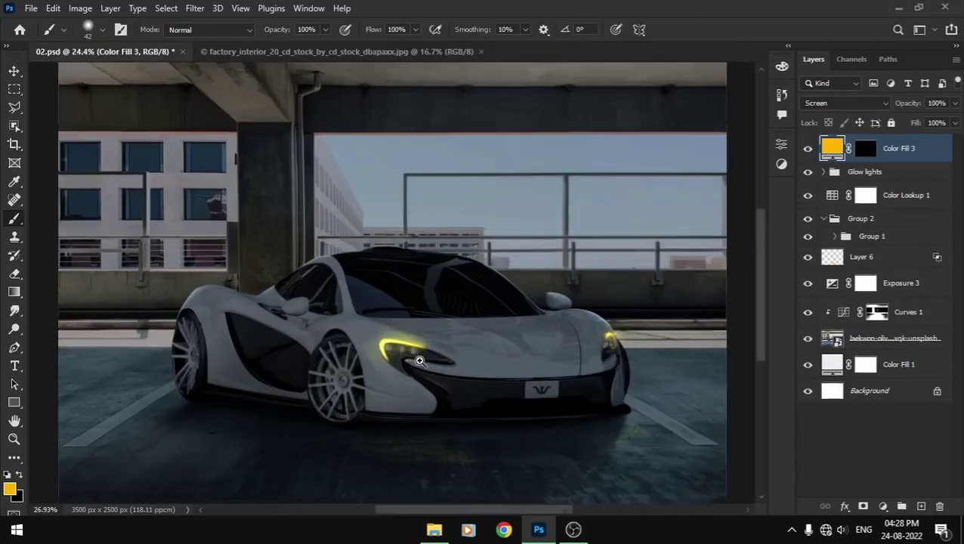
pyautogui.scroll(5, 401, 352)
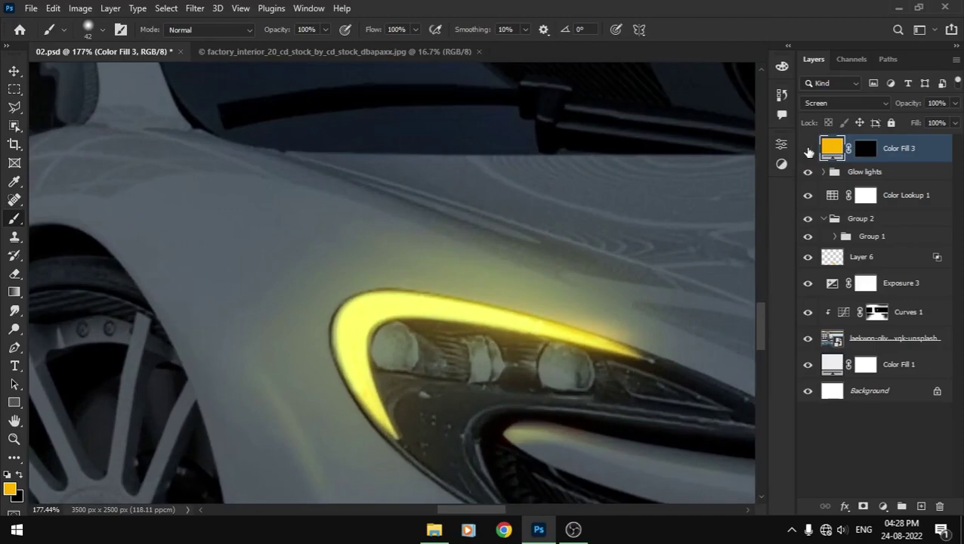
# - Show Color Fill 3 and paint white glow strokes on its mask from the left headlight up the fender
pyautogui.click(808, 151)
pyautogui.click(861, 148)
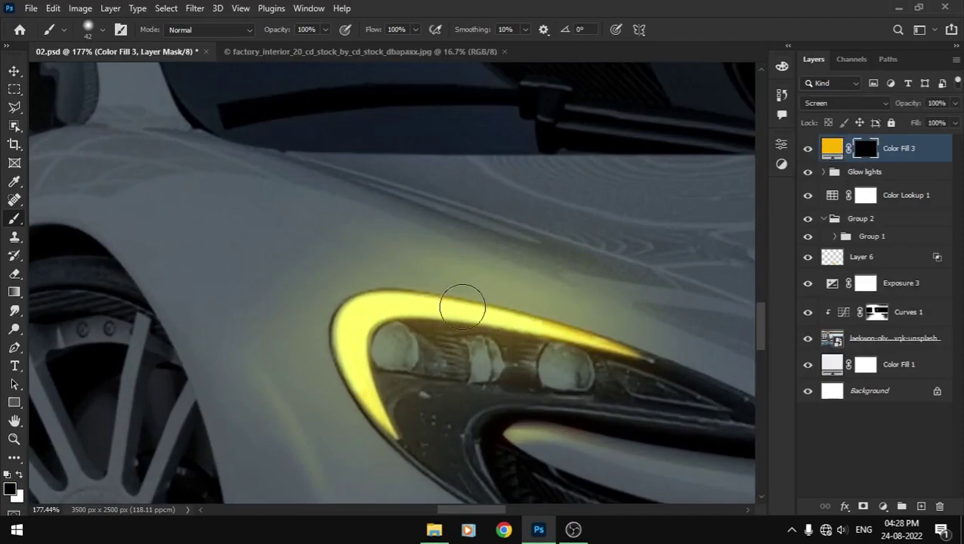
pyautogui.moveTo(463, 306); pyautogui.dragTo(403, 288)
pyautogui.press('x')
pyautogui.moveTo(502, 317); pyautogui.dragTo(238, 325)
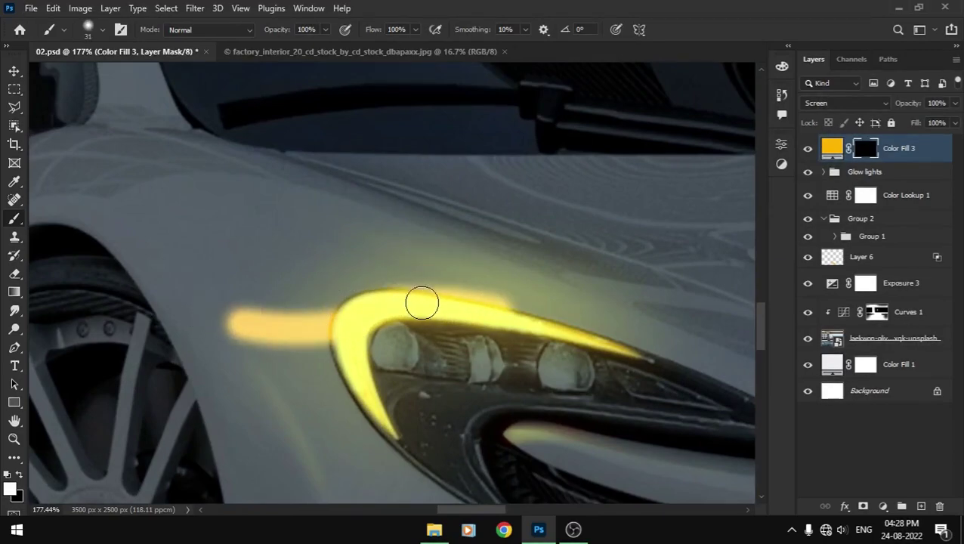
pyautogui.hotkey('ctrl', 'z')
pyautogui.moveTo(495, 312)
pyautogui.mouseDown()
pyautogui.moveTo(333, 313)
pyautogui.moveTo(106, 218)
pyautogui.moveTo(243, 317)
pyautogui.moveTo(345, 370)
pyautogui.moveTo(387, 302)
pyautogui.moveTo(365, 313)
pyautogui.moveTo(191, 271)
pyautogui.moveTo(177, 238)
pyautogui.mouseUp()
pyautogui.hotkey('ctrl', 'z')
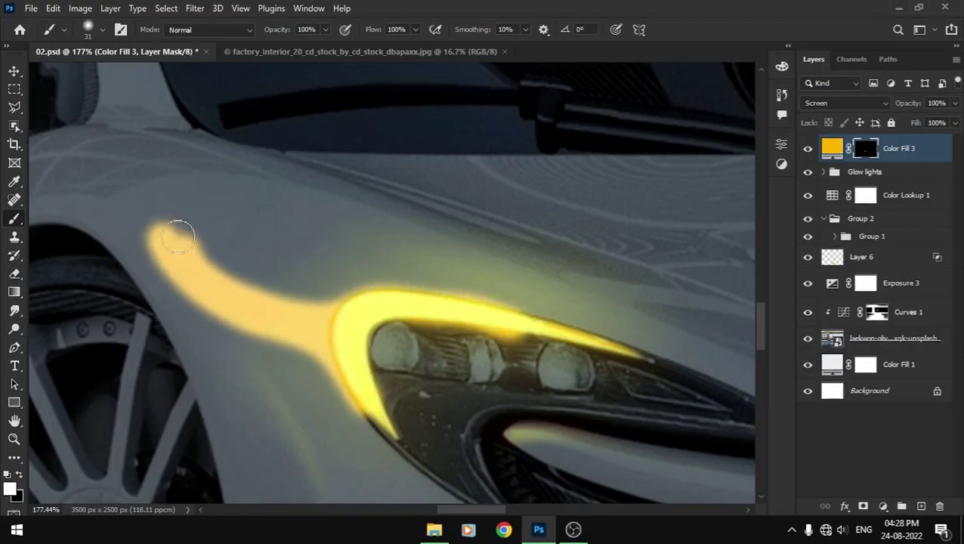
# - Smudge the fender glow into a curved band and extend it along the headlight's lower edge
pyautogui.click(14, 311)
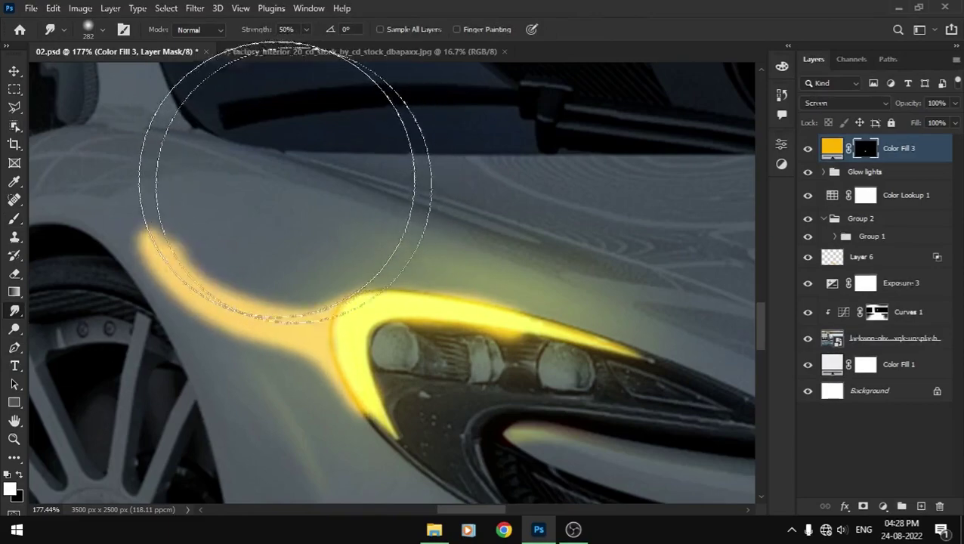
pyautogui.moveTo(168, 334)
pyautogui.mouseDown()
pyautogui.moveTo(162, 279)
pyautogui.moveTo(209, 280)
pyautogui.mouseUp()
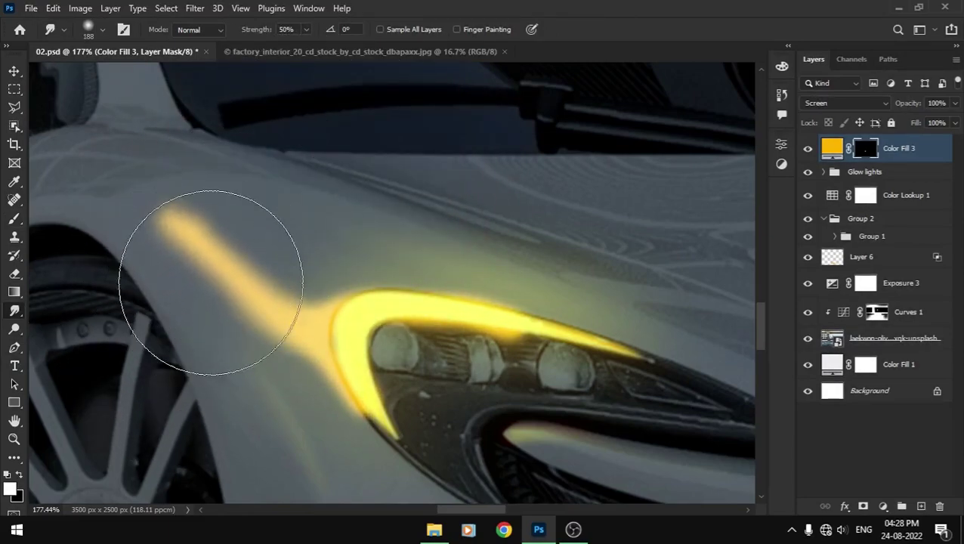
pyautogui.moveTo(140, 215)
pyautogui.mouseDown()
pyautogui.moveTo(204, 226)
pyautogui.moveTo(294, 215)
pyautogui.moveTo(317, 186)
pyautogui.moveTo(323, 215)
pyautogui.moveTo(295, 226)
pyautogui.moveTo(258, 322)
pyautogui.moveTo(303, 337)
pyautogui.moveTo(302, 323)
pyautogui.moveTo(254, 303)
pyautogui.moveTo(236, 269)
pyautogui.moveTo(412, 346)
pyautogui.mouseUp()
pyautogui.hotkey('ctrl', 'z')
pyautogui.moveTo(500, 359); pyautogui.dragTo(468, 352)
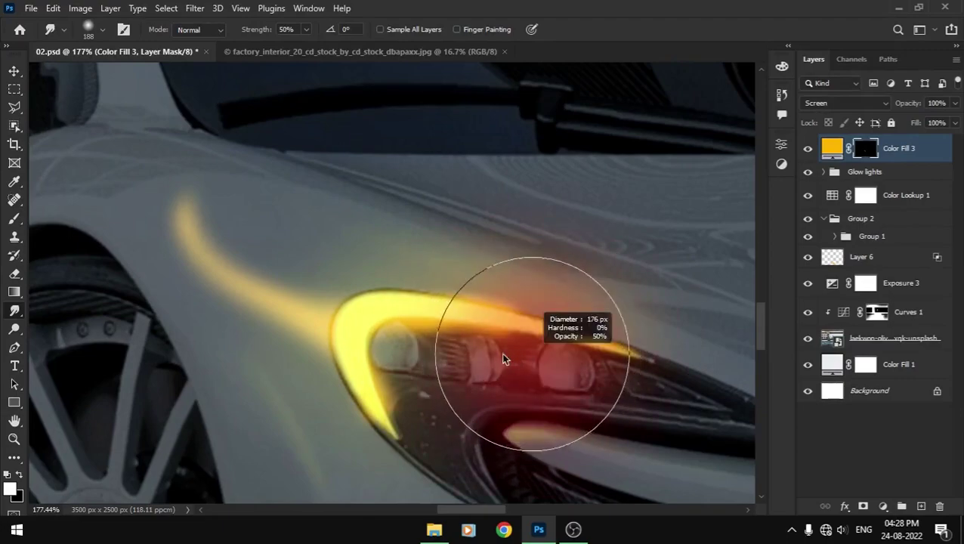
pyautogui.press('[')
pyautogui.press('[')
pyautogui.press('[')
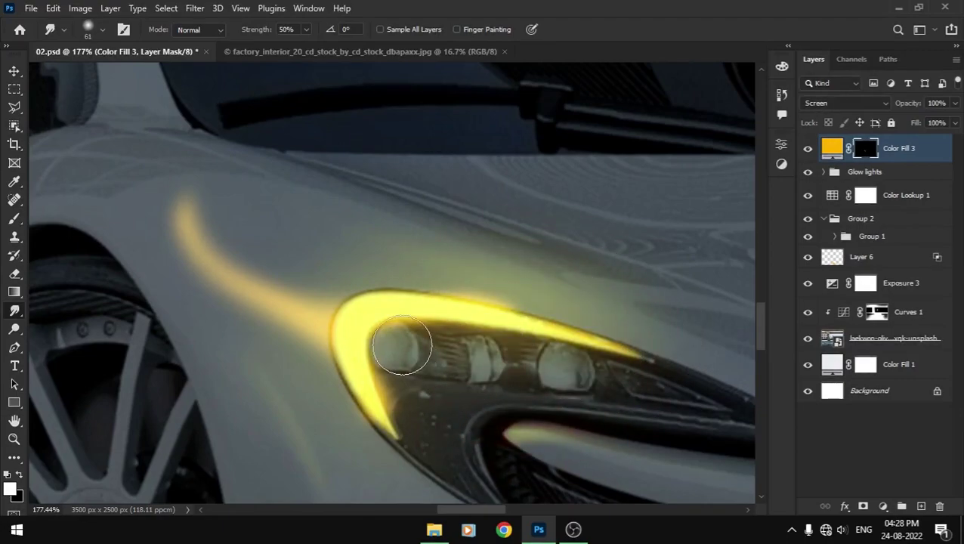
pyautogui.moveTo(470, 232)
pyautogui.mouseDown()
pyautogui.moveTo(426, 259)
pyautogui.moveTo(527, 279)
pyautogui.moveTo(585, 323)
pyautogui.moveTo(667, 350)
pyautogui.mouseUp()
pyautogui.moveTo(531, 410); pyautogui.dragTo(475, 332)
pyautogui.moveTo(287, 286); pyautogui.dragTo(374, 405)
pyautogui.moveTo(310, 318); pyautogui.dragTo(396, 434)
pyautogui.moveTo(325, 340); pyautogui.dragTo(415, 453)
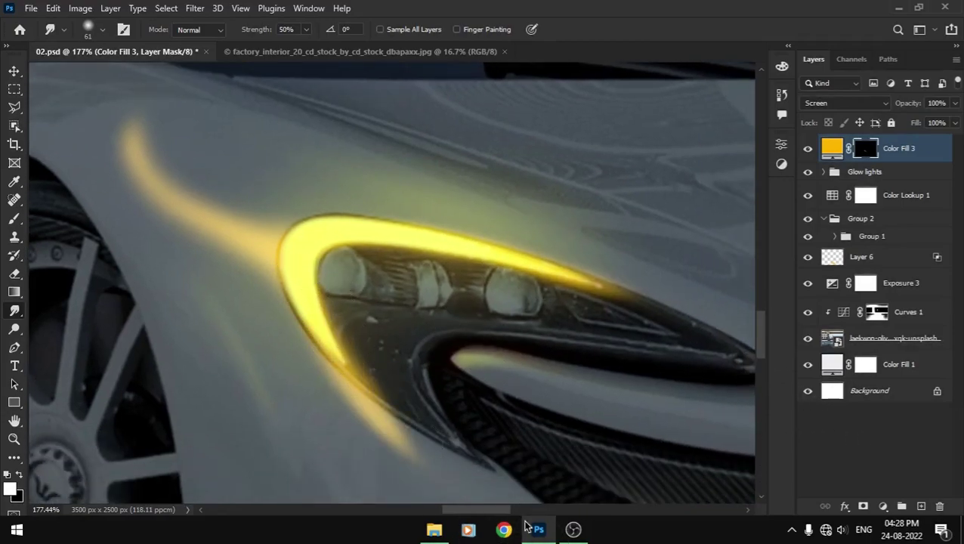
# - Reshape the streak's tip and thin the glow between headlight and streak, then zoom out
pyautogui.press(']')
pyautogui.press(']')
pyautogui.press(']')
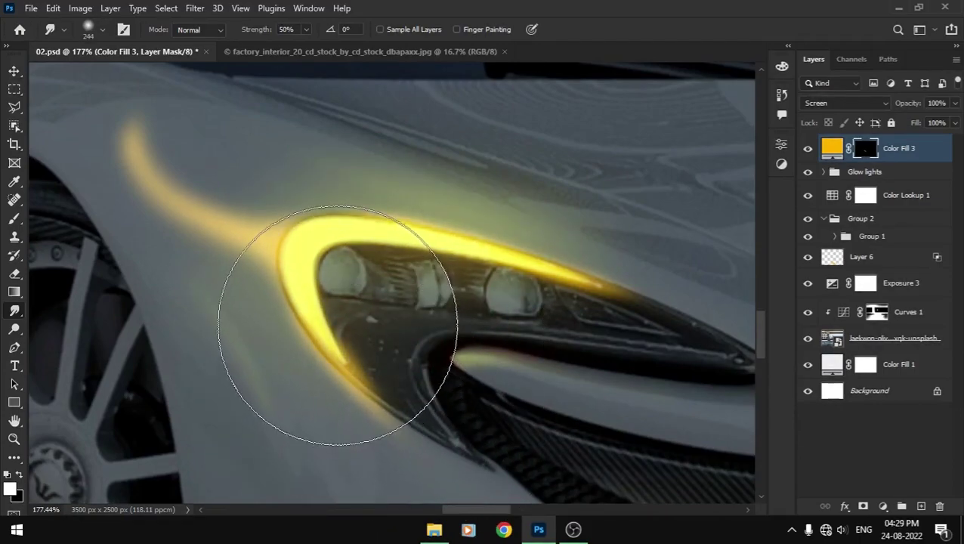
pyautogui.moveTo(392, 346); pyautogui.dragTo(283, 352)
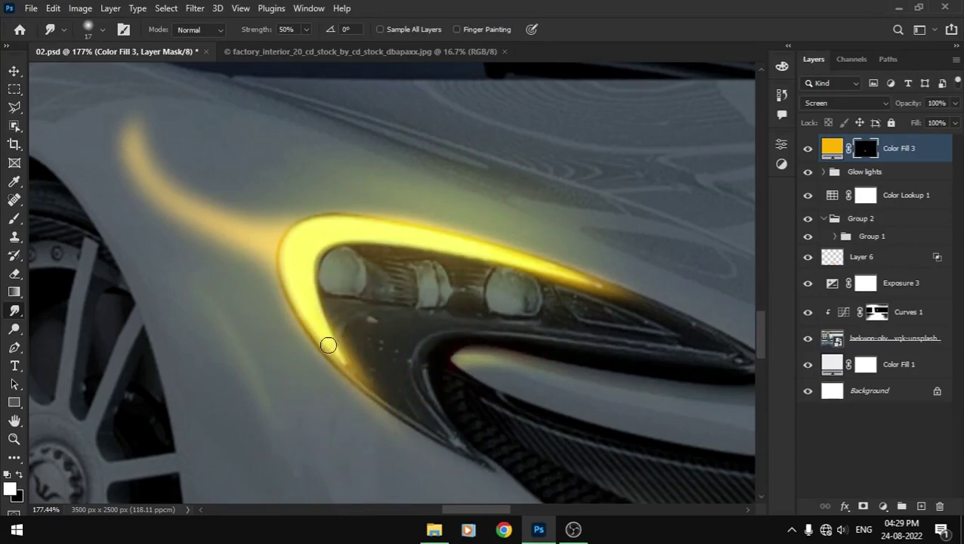
pyautogui.scroll(3, 394, 431)
pyautogui.hscroll(-5, 439, 323)
pyautogui.moveTo(356, 287); pyautogui.dragTo(290, 222)
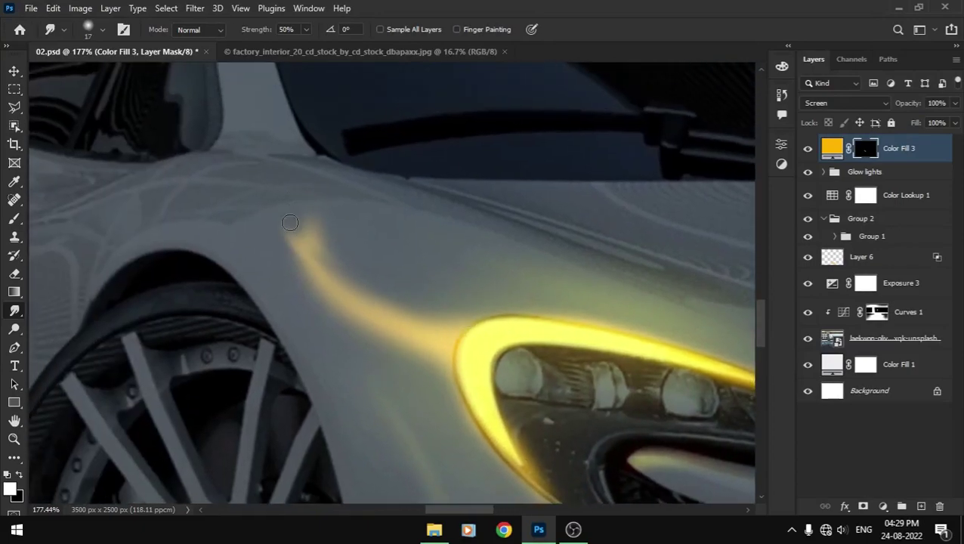
pyautogui.moveTo(428, 327)
pyautogui.mouseDown()
pyautogui.moveTo(438, 328)
pyautogui.moveTo(372, 333)
pyautogui.mouseUp()
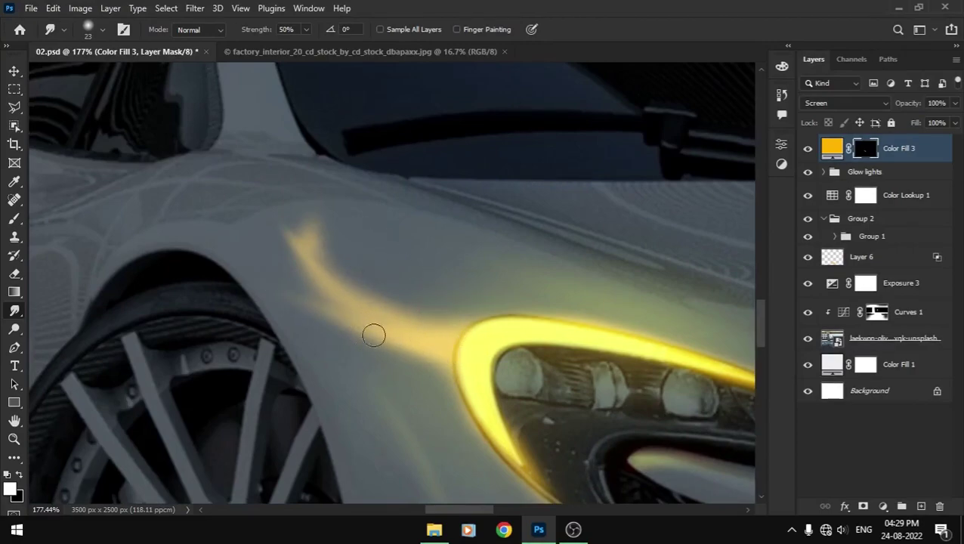
pyautogui.moveTo(513, 287); pyautogui.dragTo(421, 319)
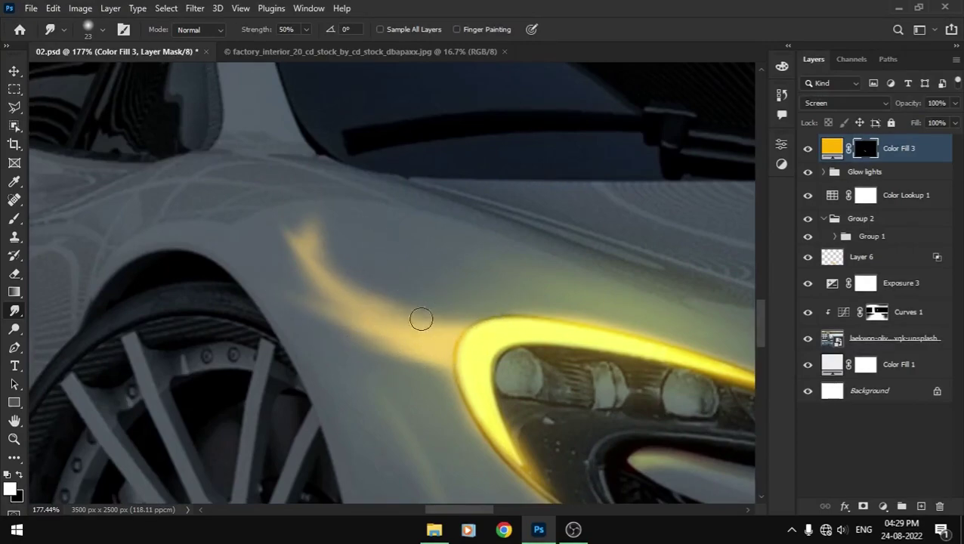
pyautogui.moveTo(495, 308); pyautogui.dragTo(318, 269)
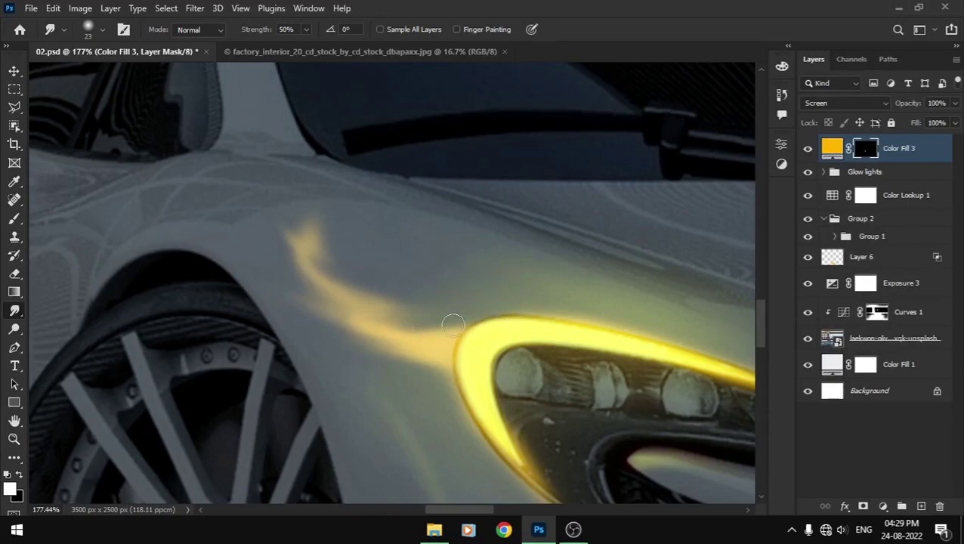
pyautogui.moveTo(452, 323)
pyautogui.mouseDown()
pyautogui.moveTo(380, 305)
pyautogui.moveTo(373, 258)
pyautogui.mouseUp()
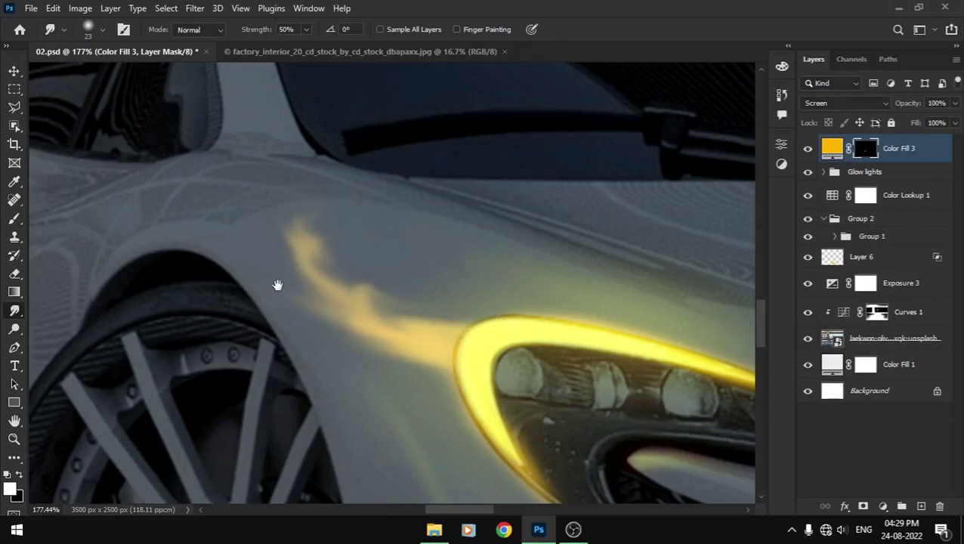
pyautogui.moveTo(275, 281); pyautogui.dragTo(92, 266)
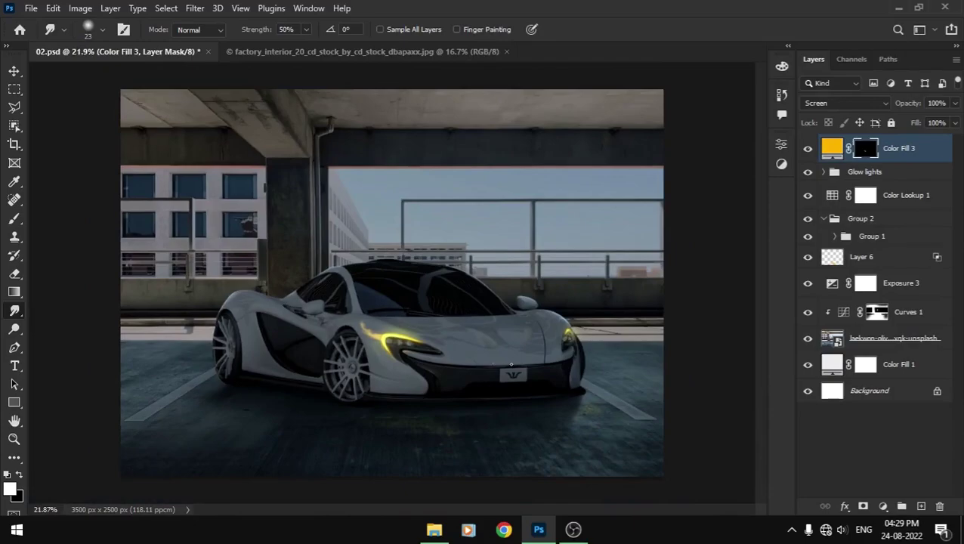
# - Paint black at 22% flow with a small brush over the fender streak on the Color Fill 3 mask
pyautogui.moveTo(451, 349); pyautogui.dragTo(487, 383)
pyautogui.press('b')
pyautogui.press('x')
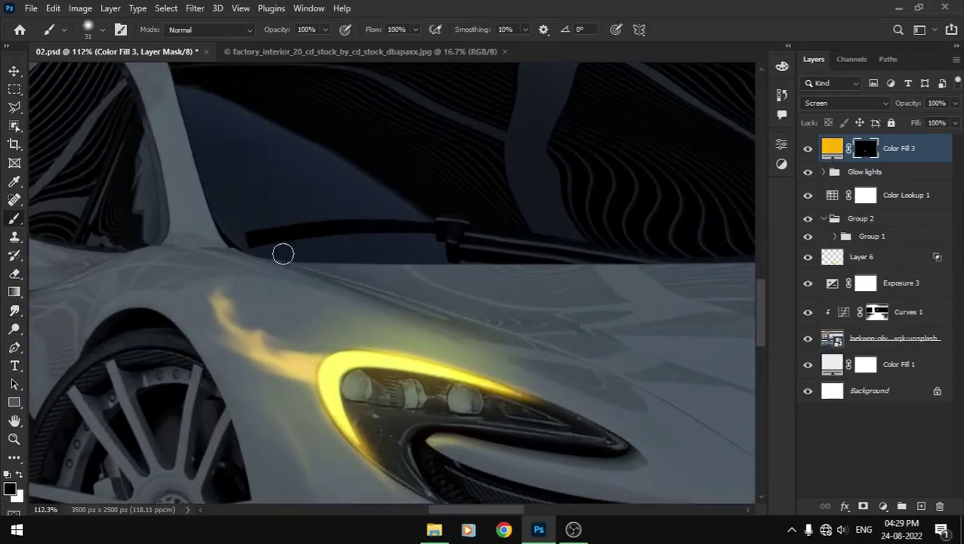
pyautogui.moveTo(281, 254)
pyautogui.mouseDown()
pyautogui.moveTo(365, 222)
pyautogui.moveTo(400, 82)
pyautogui.mouseUp()
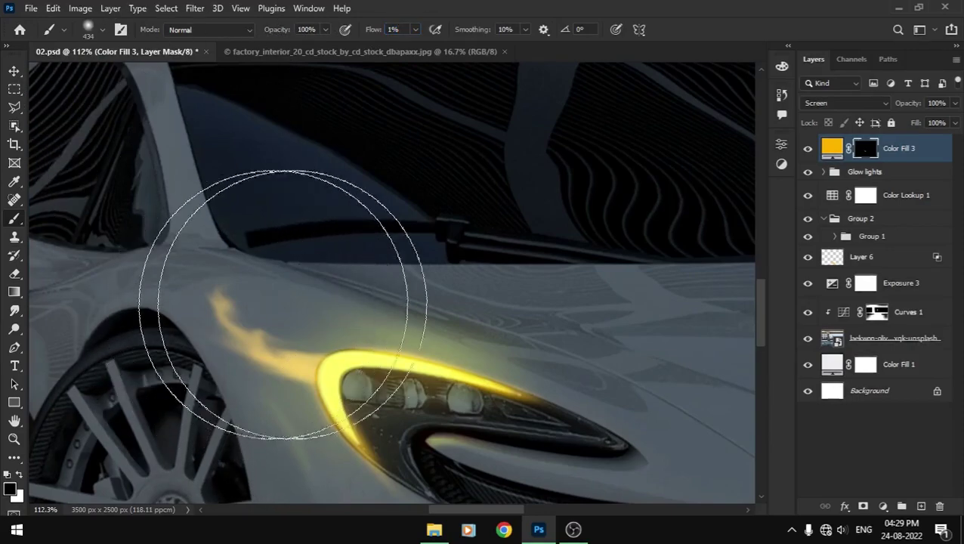
pyautogui.moveTo(306, 305); pyautogui.dragTo(215, 295)
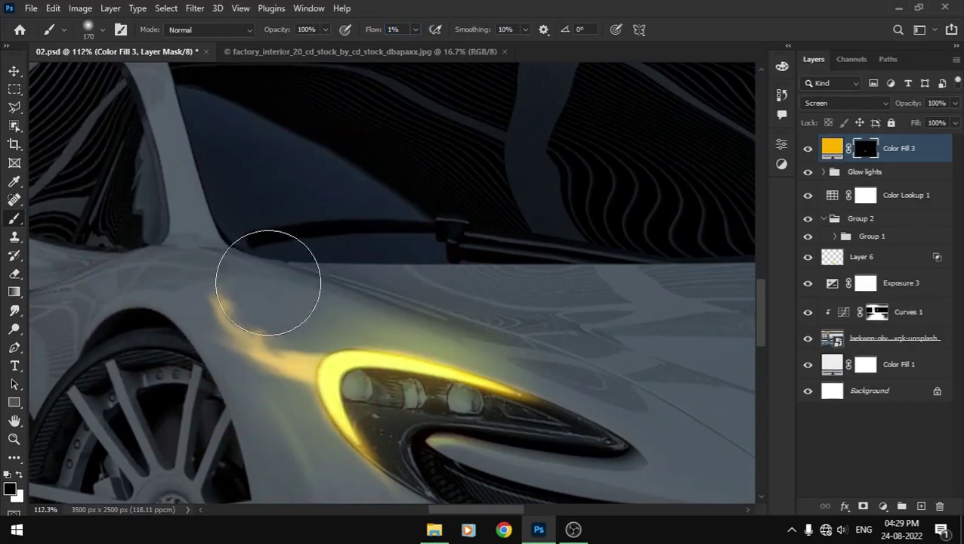
pyautogui.moveTo(371, 35); pyautogui.dragTo(387, 36)
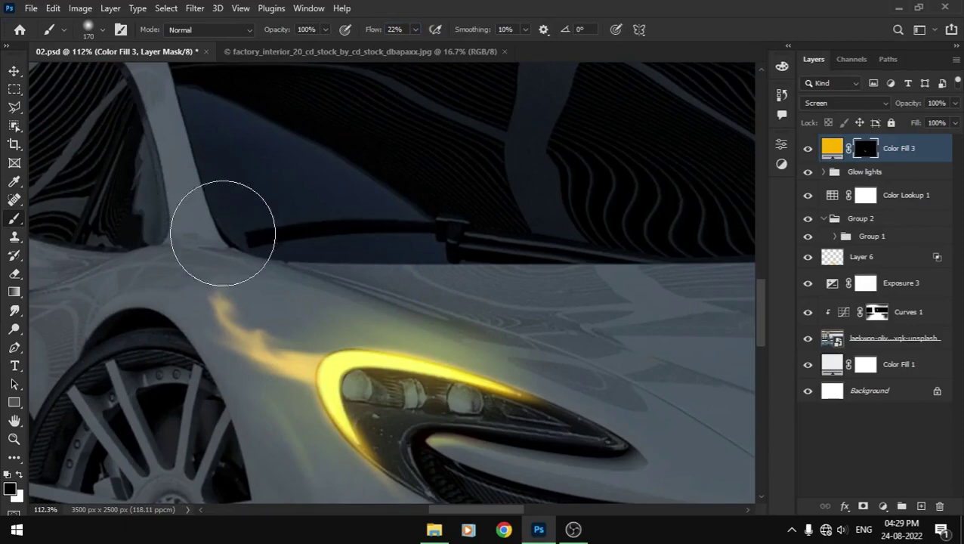
pyautogui.moveTo(226, 298); pyautogui.dragTo(318, 370)
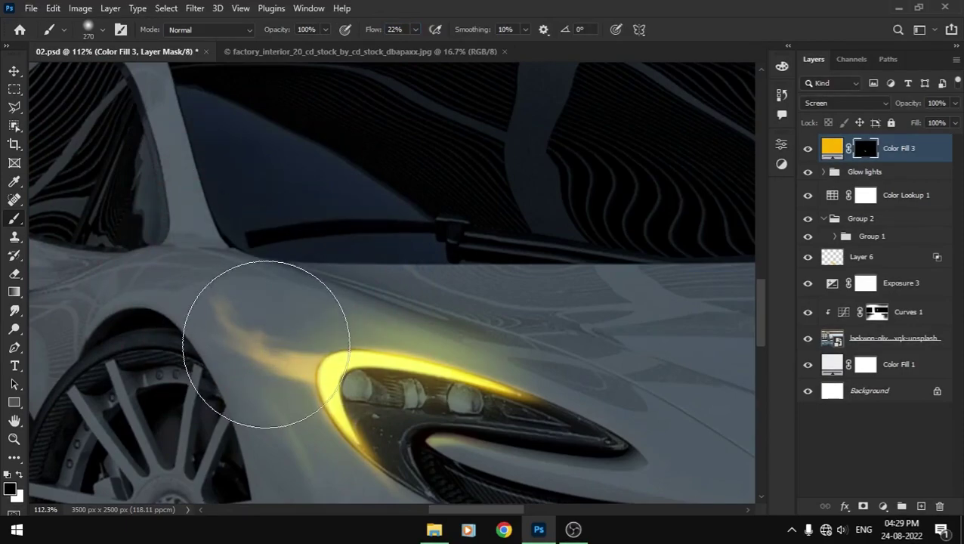
pyautogui.moveTo(386, 238); pyautogui.dragTo(249, 240)
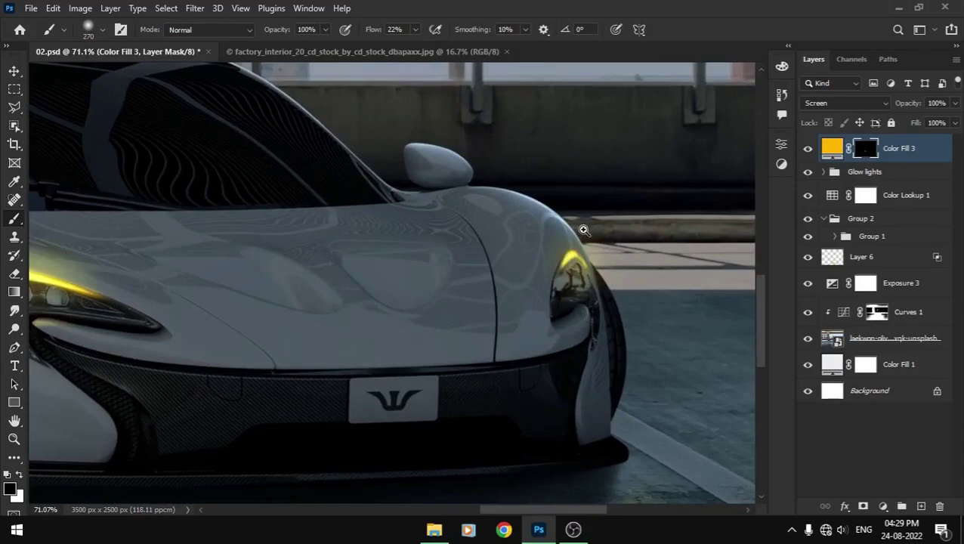
# - Paint yellow glow tightly along the headlight rim with a small white brush
pyautogui.moveTo(636, 283); pyautogui.dragTo(725, 282)
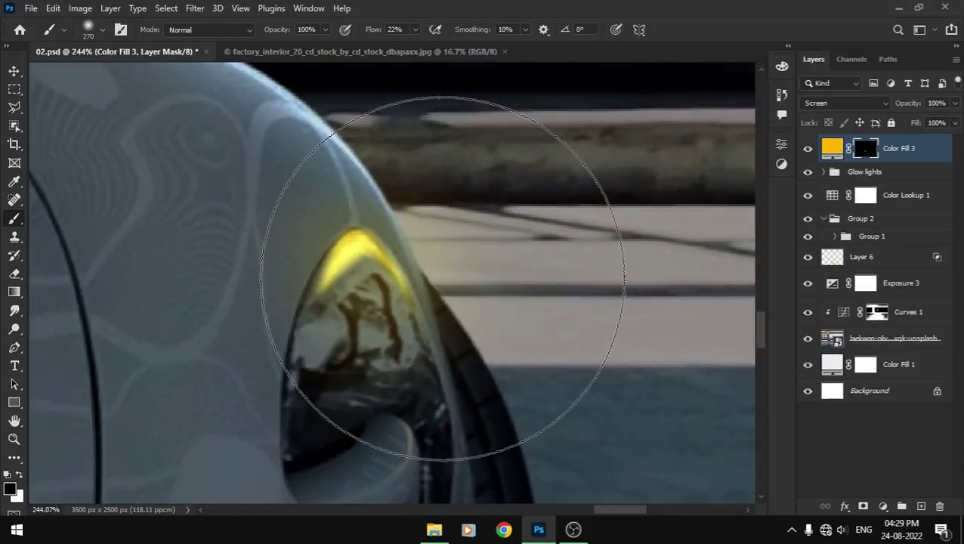
pyautogui.moveTo(385, 219); pyautogui.dragTo(219, 225)
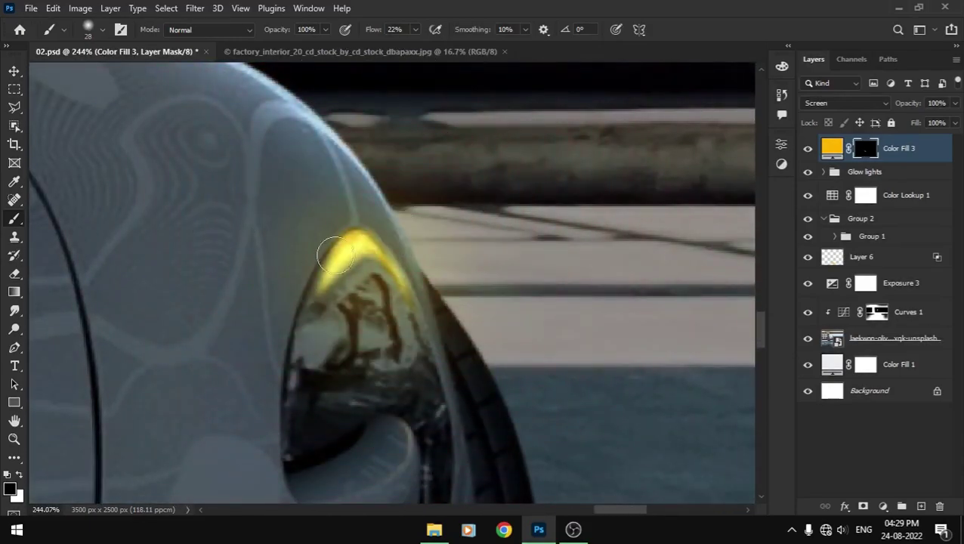
pyautogui.press('x')
pyautogui.moveTo(348, 243)
pyautogui.mouseDown()
pyautogui.moveTo(426, 221)
pyautogui.moveTo(350, 241)
pyautogui.moveTo(413, 263)
pyautogui.mouseUp()
pyautogui.hotkey('ctrl', 'z')
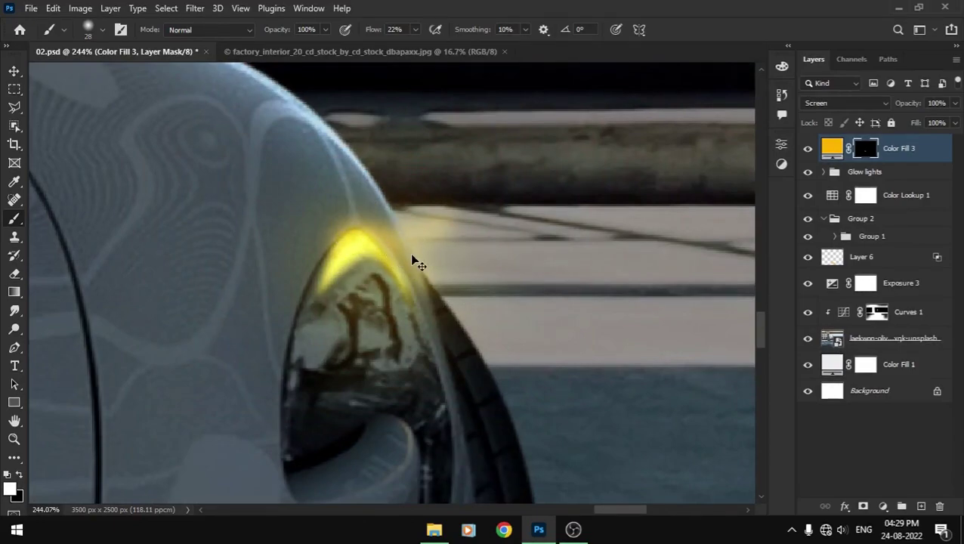
pyautogui.hotkey('ctrl', 'z')
pyautogui.hotkey('ctrl', 'z')
pyautogui.hotkey('ctrl', 'z')
pyautogui.moveTo(414, 291)
pyautogui.mouseDown()
pyautogui.moveTo(380, 250)
pyautogui.moveTo(344, 251)
pyautogui.moveTo(378, 130)
pyautogui.moveTo(329, 249)
pyautogui.mouseUp()
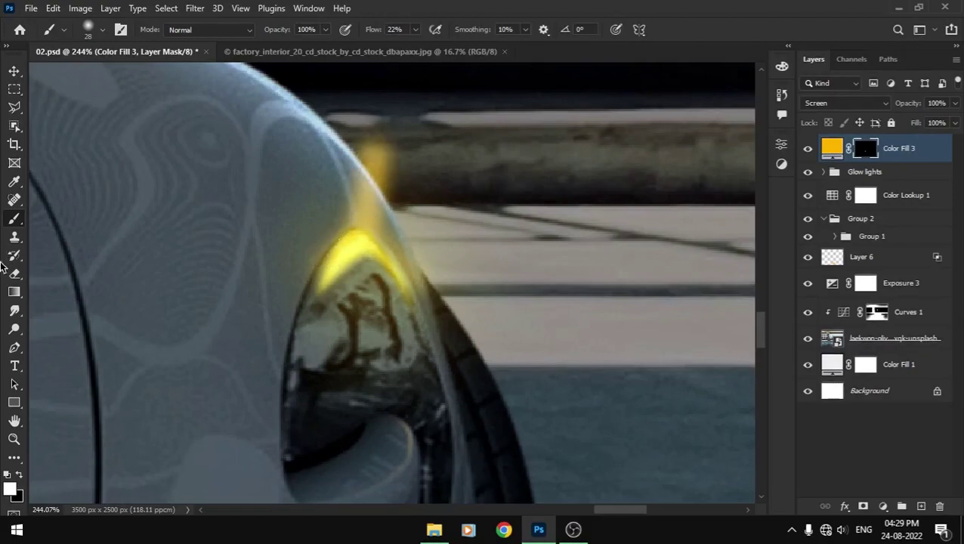
# - Smudge the rim glow so it curves along the headlight edge, using 16–33 px smudge brushes
pyautogui.click(15, 310)
pyautogui.press(']')
pyautogui.press(']')
pyautogui.press(']')
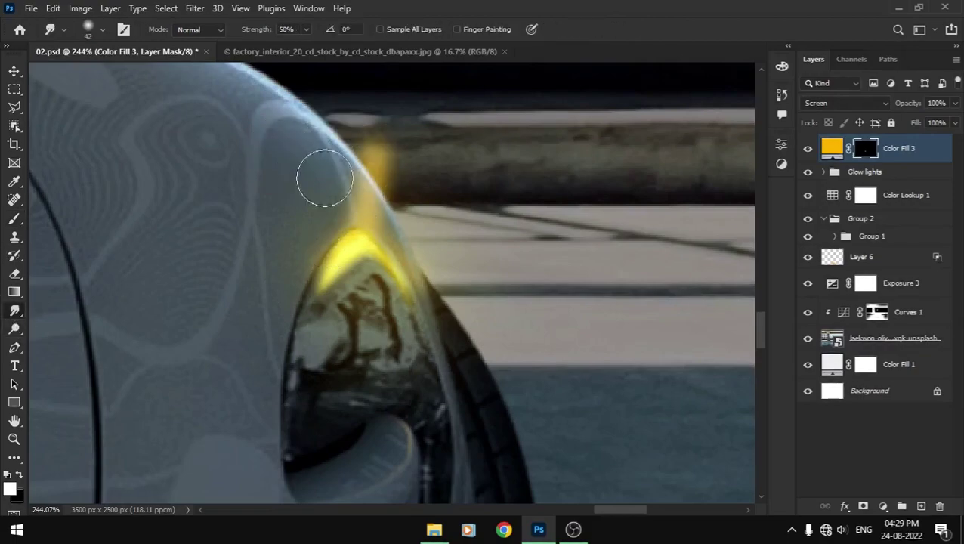
pyautogui.moveTo(318, 204); pyautogui.dragTo(396, 115)
pyautogui.hotkey('ctrl', 'z')
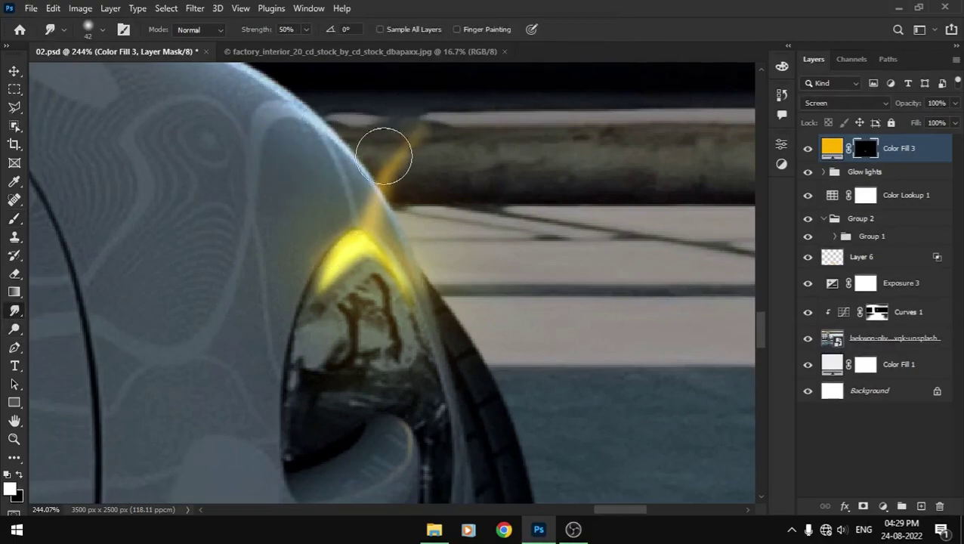
pyautogui.moveTo(383, 155); pyautogui.dragTo(484, 133)
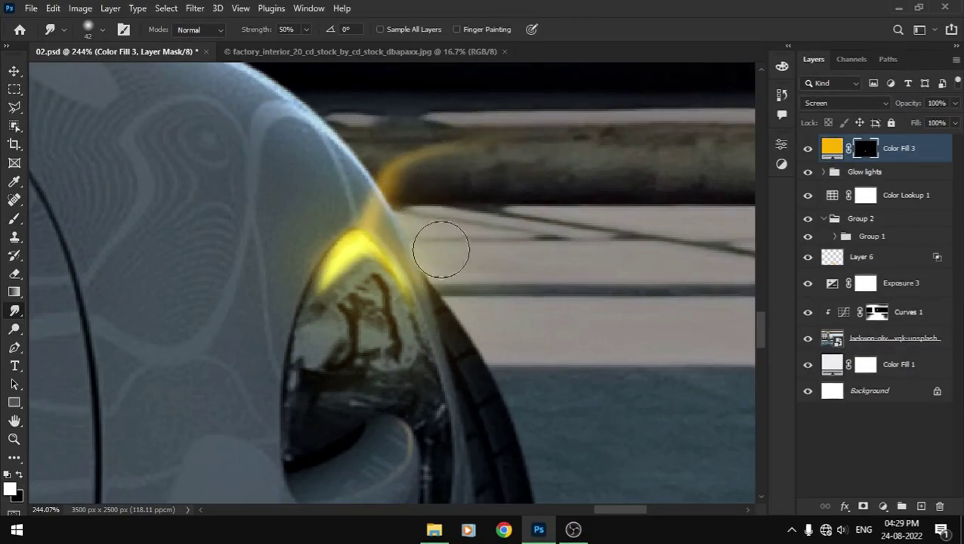
pyautogui.keyDown('alt'); pyautogui.rightClick(441, 257); pyautogui.keyUp('alt')
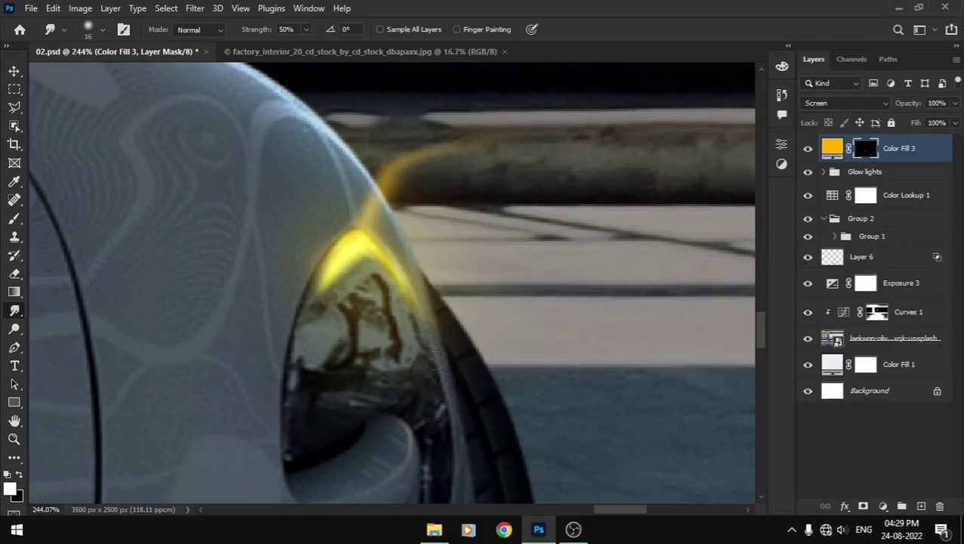
pyautogui.moveTo(352, 250); pyautogui.dragTo(311, 302)
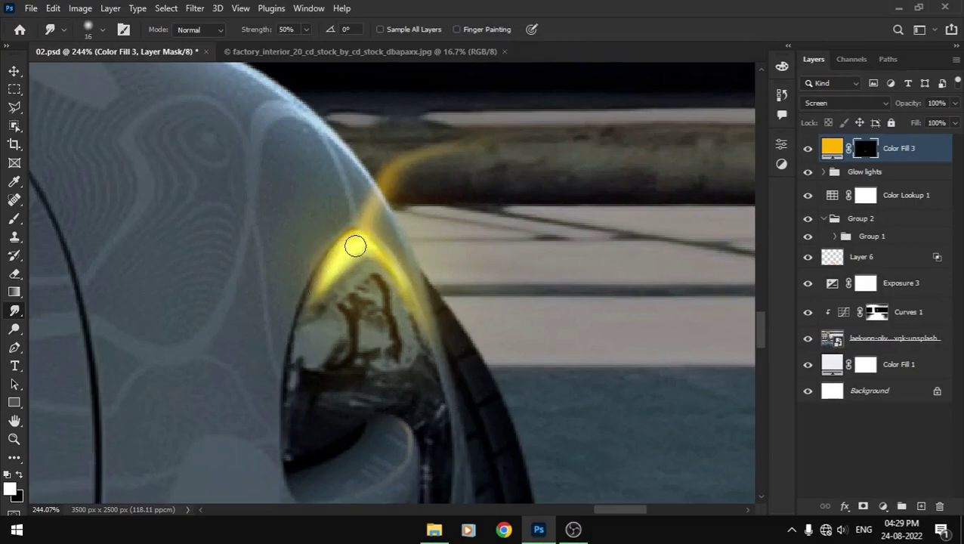
pyautogui.keyDown('alt'); pyautogui.rightClick(323, 198); pyautogui.keyUp('alt')
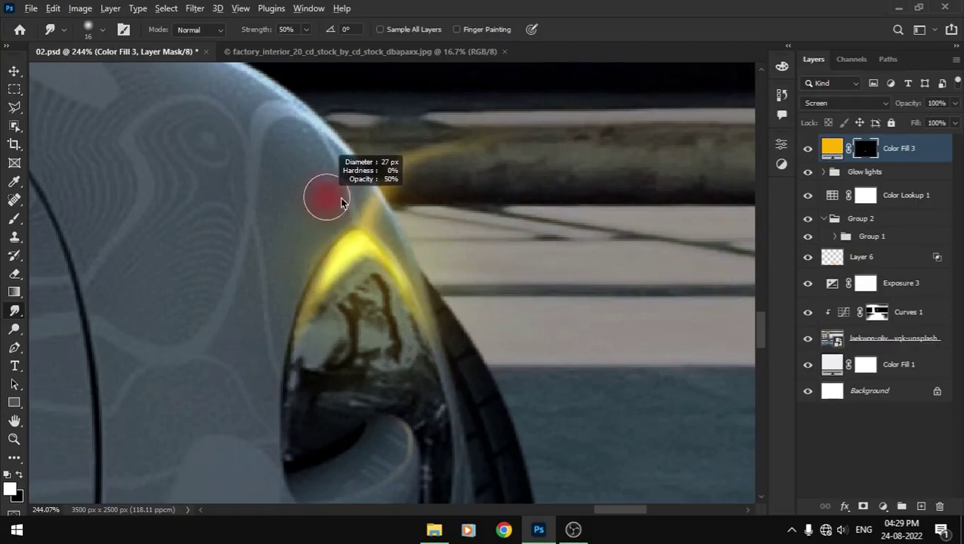
pyautogui.moveTo(340, 215)
pyautogui.mouseDown()
pyautogui.moveTo(384, 225)
pyautogui.moveTo(349, 241)
pyautogui.moveTo(376, 224)
pyautogui.moveTo(368, 215)
pyautogui.moveTo(394, 175)
pyautogui.moveTo(503, 144)
pyautogui.moveTo(549, 146)
pyautogui.mouseUp()
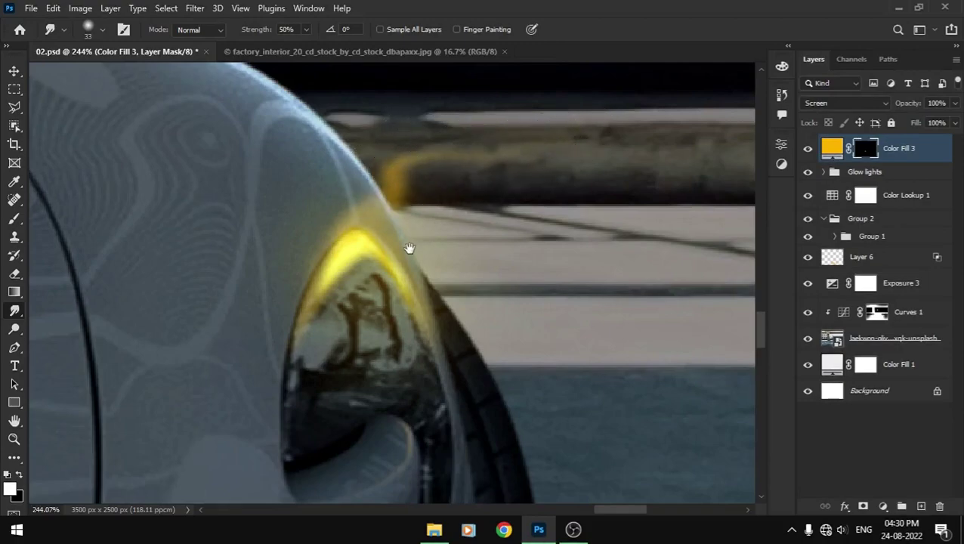
pyautogui.scroll(-10, 409, 247)
# - Save the document and fit the whole image on screen
pyautogui.press('ctrl')
pyautogui.hotkey('ctrl', 's')
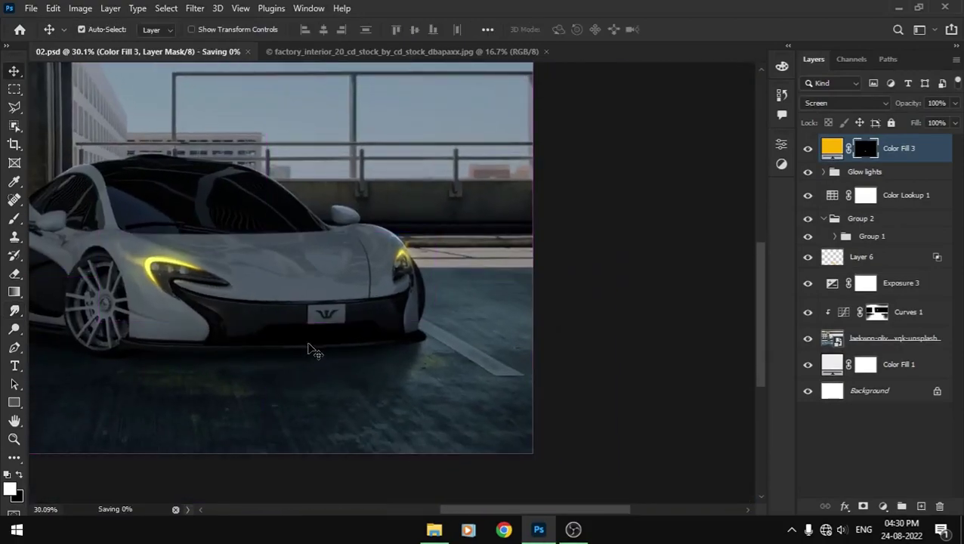
pyautogui.hotkey('ctrl', '0')
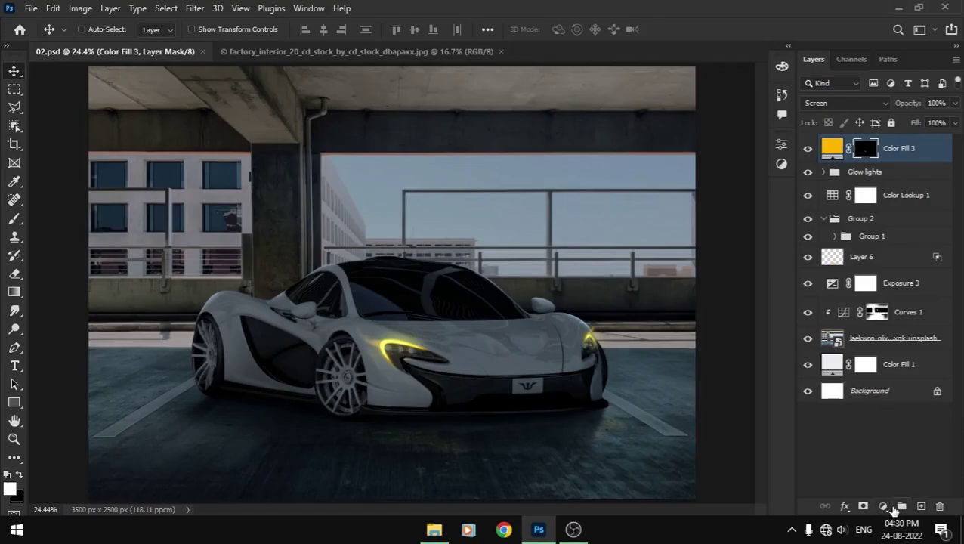
# - Duplicate Color Fill 3 into a new group named 'rims' and target the copy's mask
pyautogui.hotkey('ctrl', 'j')
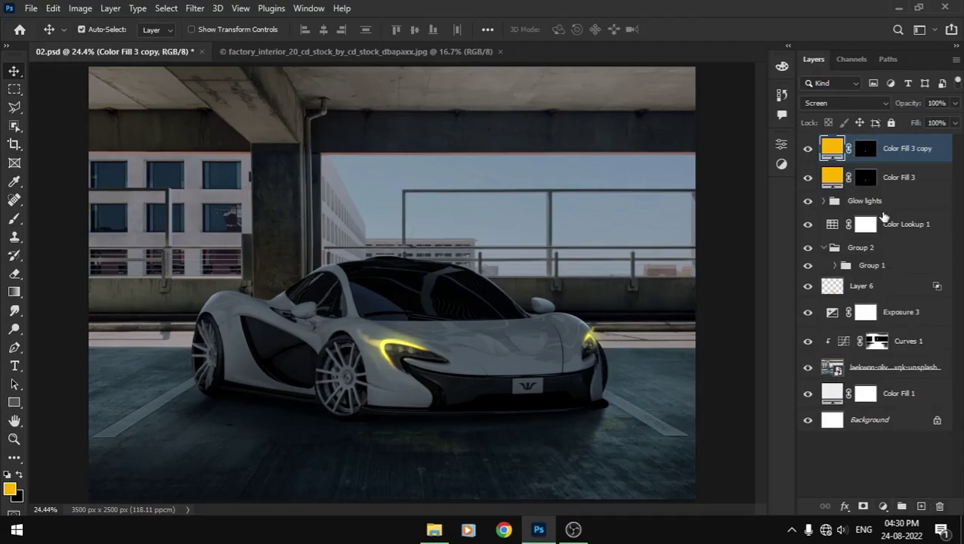
pyautogui.click(806, 150)
pyautogui.hotkey('ctrl', 'g')
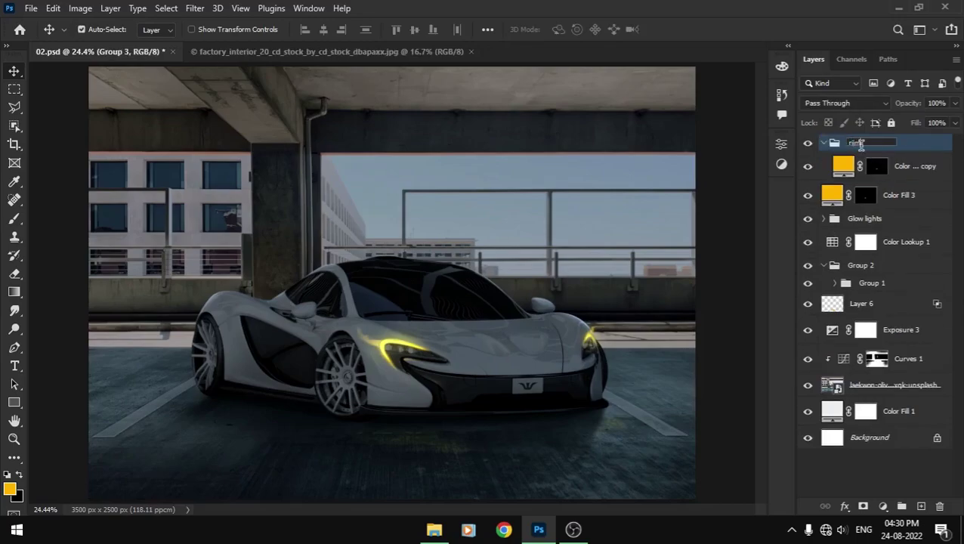
pyautogui.write('s')
pyautogui.press('Return')
pyautogui.click(877, 167)
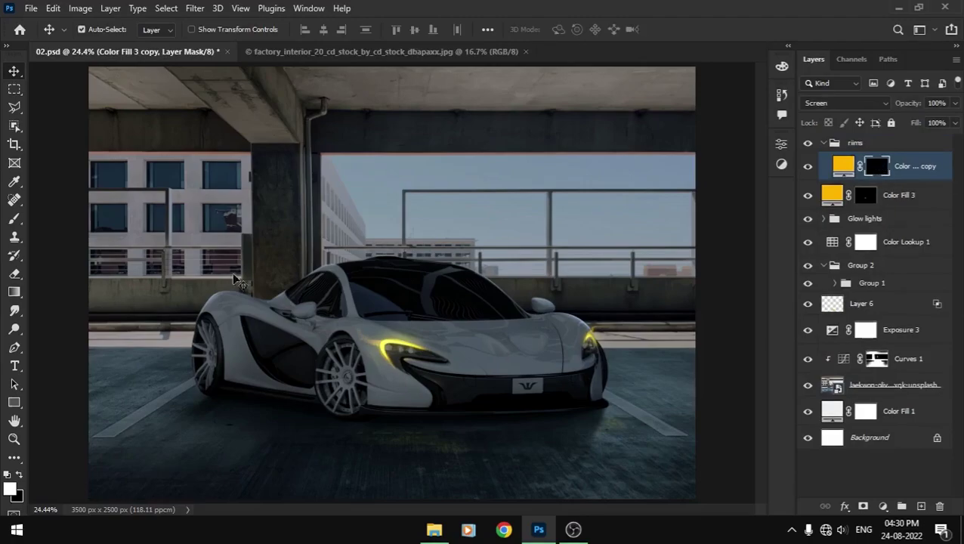
# - Zoom into the front wheel and re-target the glow copy's mask
pyautogui.scroll(2, 318, 430)
pyautogui.scroll(3, 338, 422)
pyautogui.scroll(3, 327, 318)
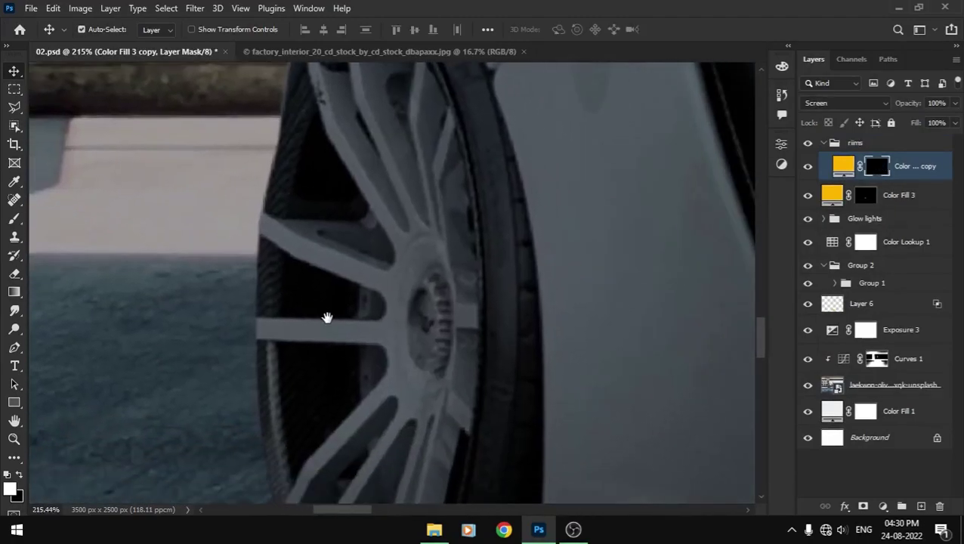
pyautogui.scroll(-2, 306, 277)
pyautogui.click(355, 296)
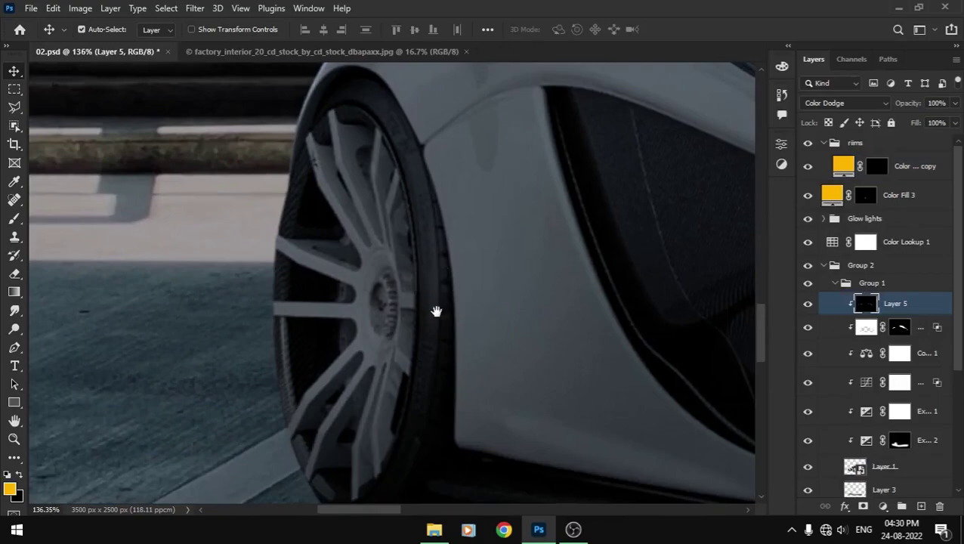
pyautogui.press('ctrl')
pyautogui.click(877, 168)
pyautogui.hscroll(3, 563, 271)
pyautogui.hscroll(3, 626, 329)
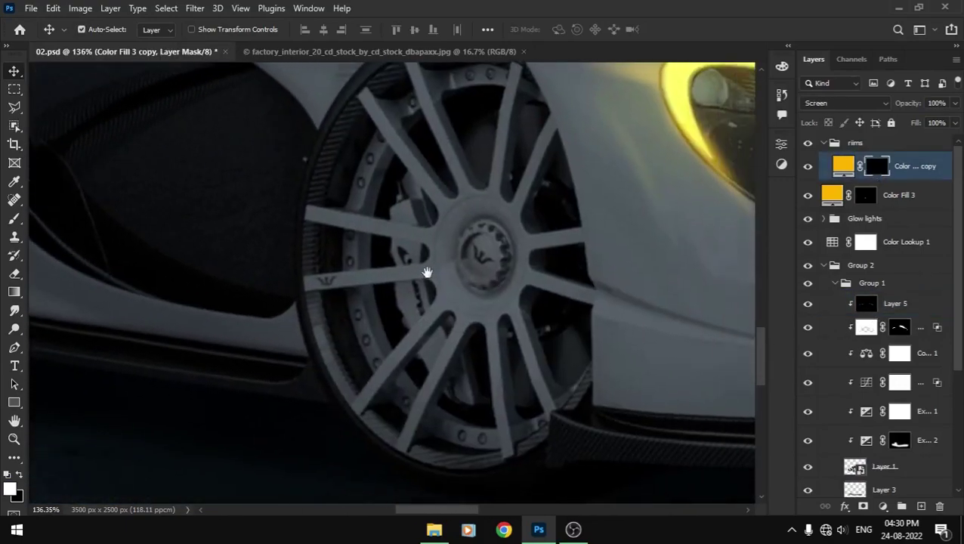
pyautogui.hscroll(3, 428, 273)
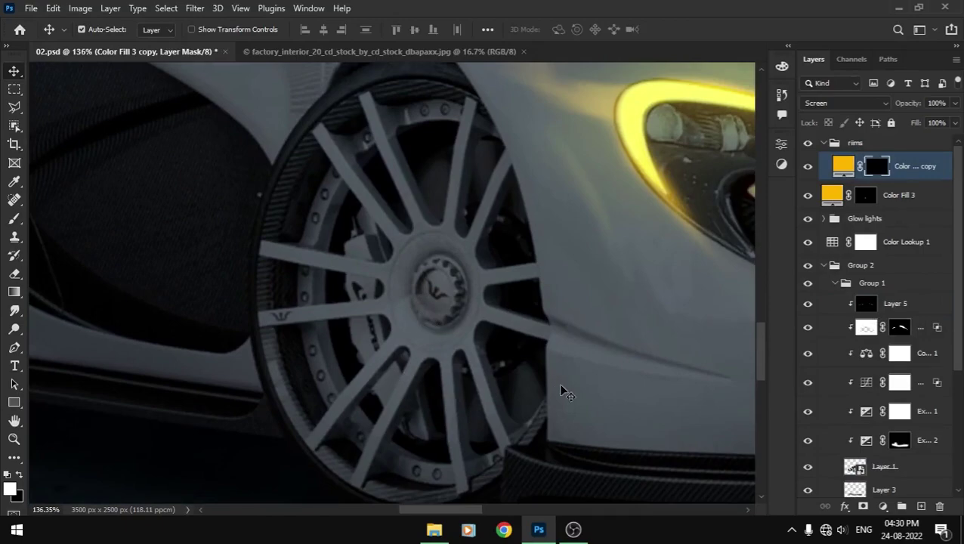
pyautogui.scroll(2, 451, 378)
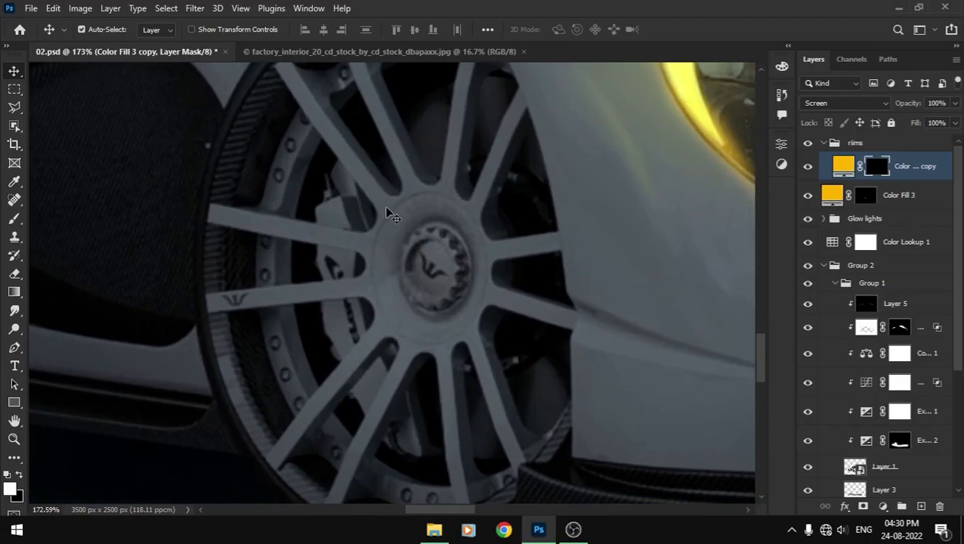
# - Try and discard a Pen path along a spoke, then zoom further into the rim
pyautogui.press('p')
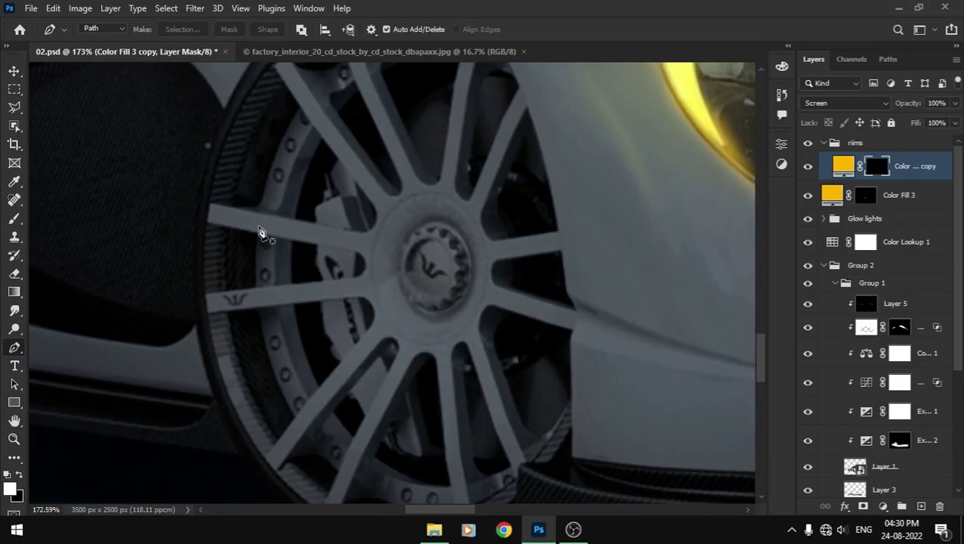
pyautogui.click(211, 205)
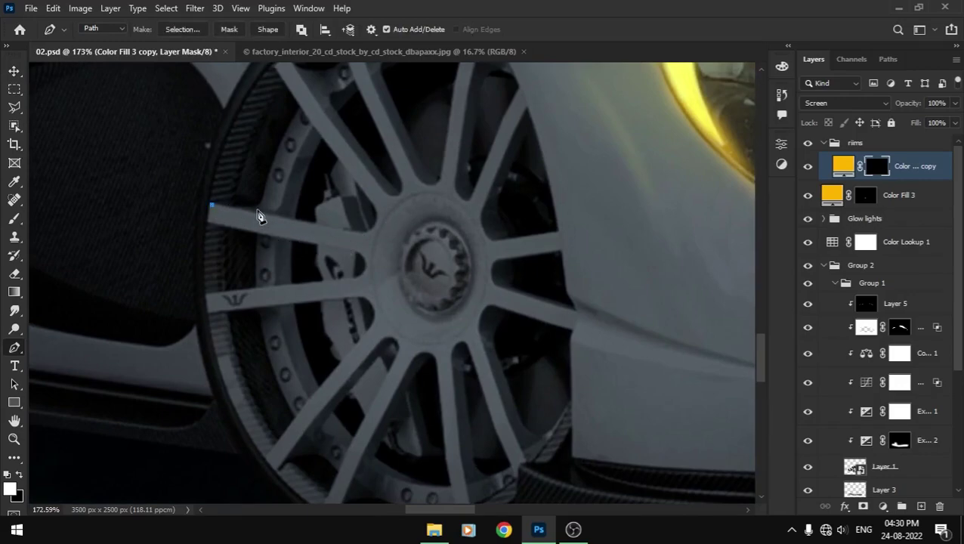
pyautogui.moveTo(363, 232); pyautogui.dragTo(389, 229)
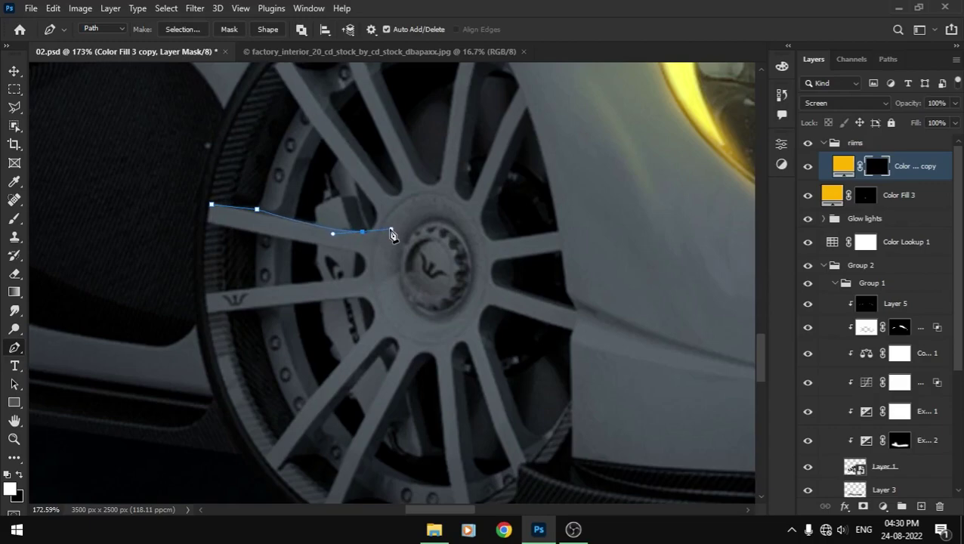
pyautogui.hotkey('ctrl', 'z')
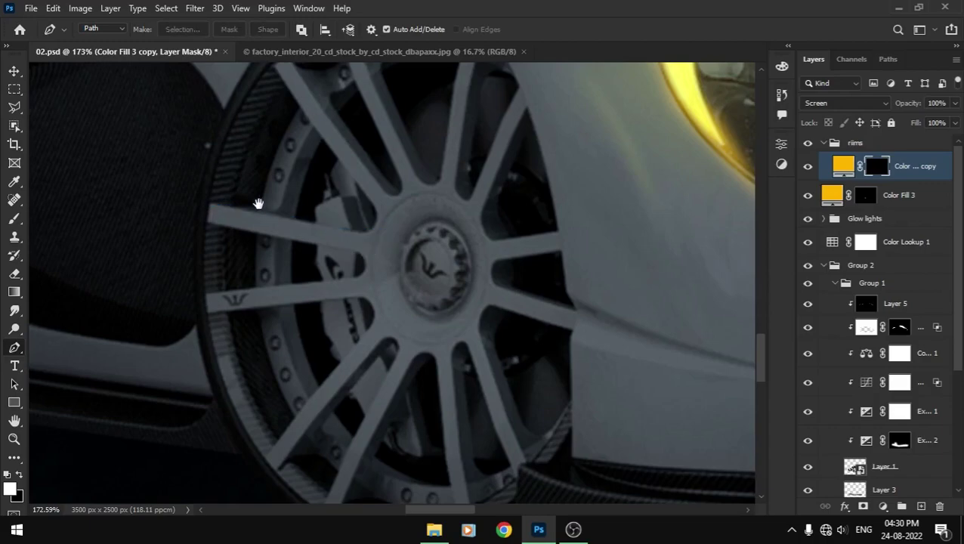
pyautogui.moveTo(259, 204); pyautogui.dragTo(286, 283)
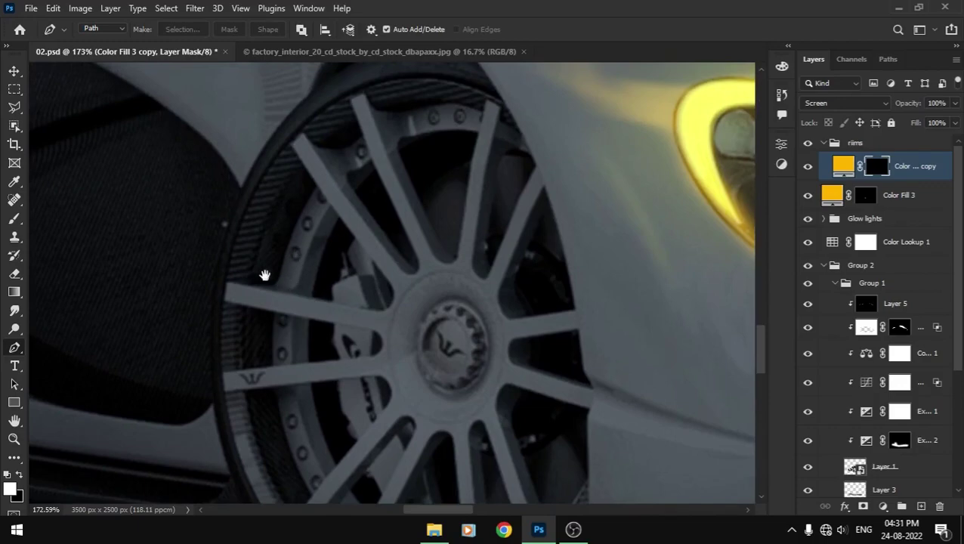
pyautogui.scroll(2, 262, 274)
pyautogui.scroll(2, 297, 281)
# - With a 6 px brush, paint yellow dots into the first six front-rim bolt holes
pyautogui.press('b')
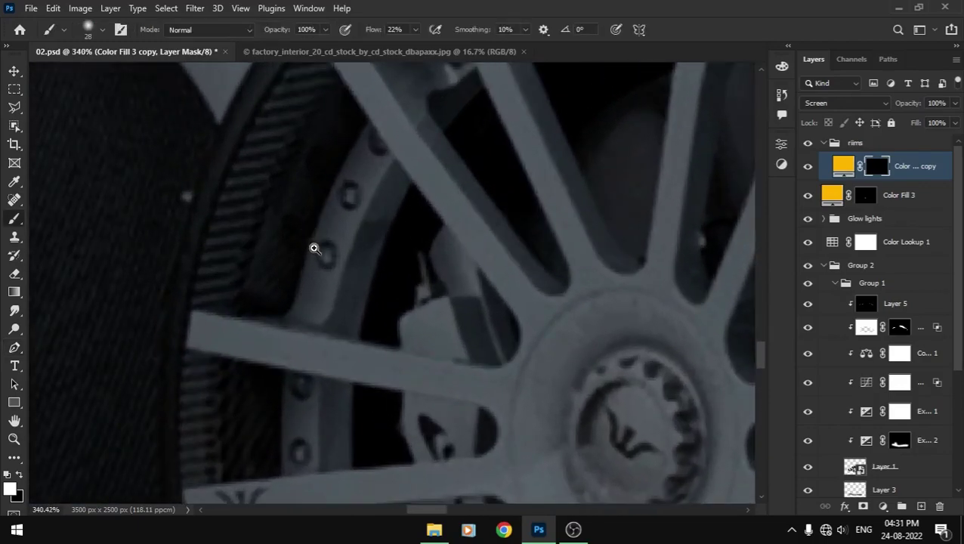
pyautogui.scroll(1, 314, 249)
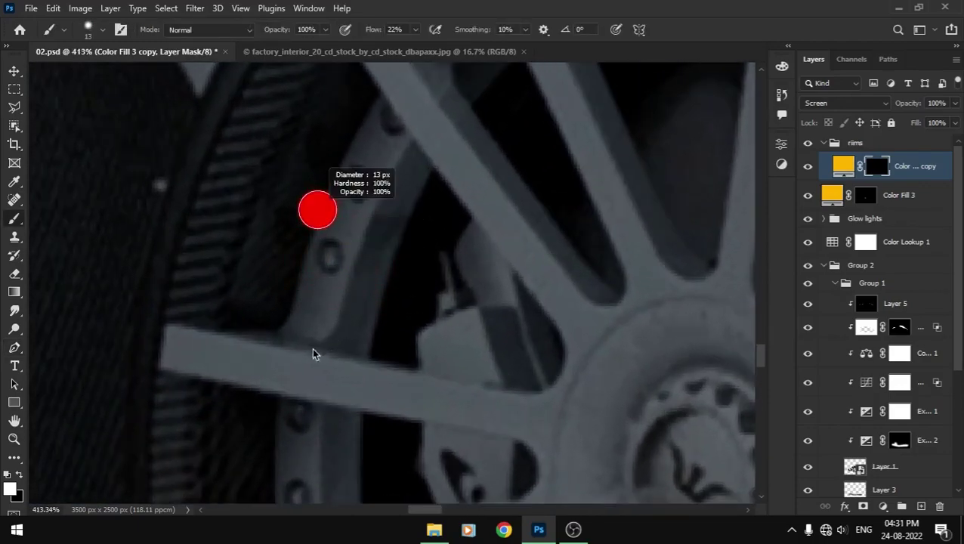
pyautogui.moveTo(327, 263); pyautogui.dragTo(320, 262)
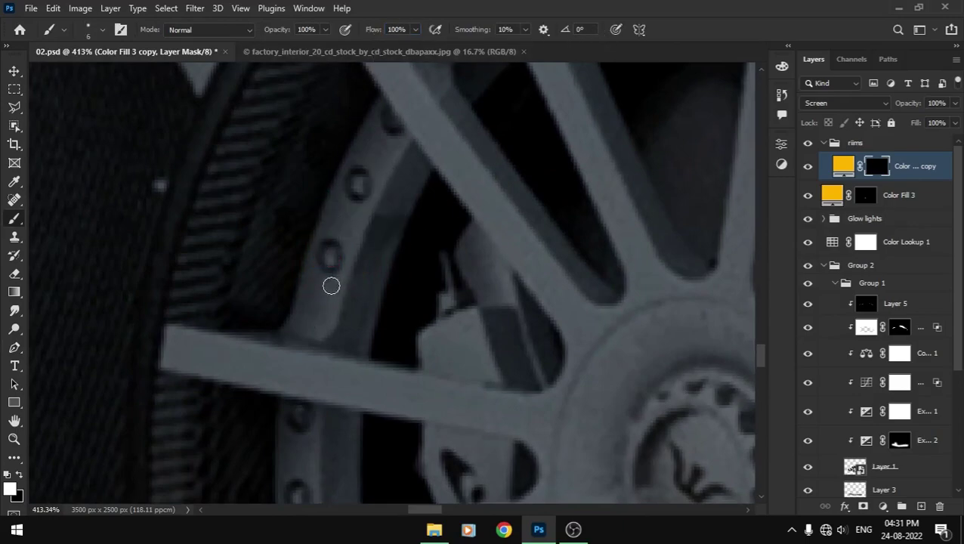
pyautogui.click(329, 258)
pyautogui.click(359, 182)
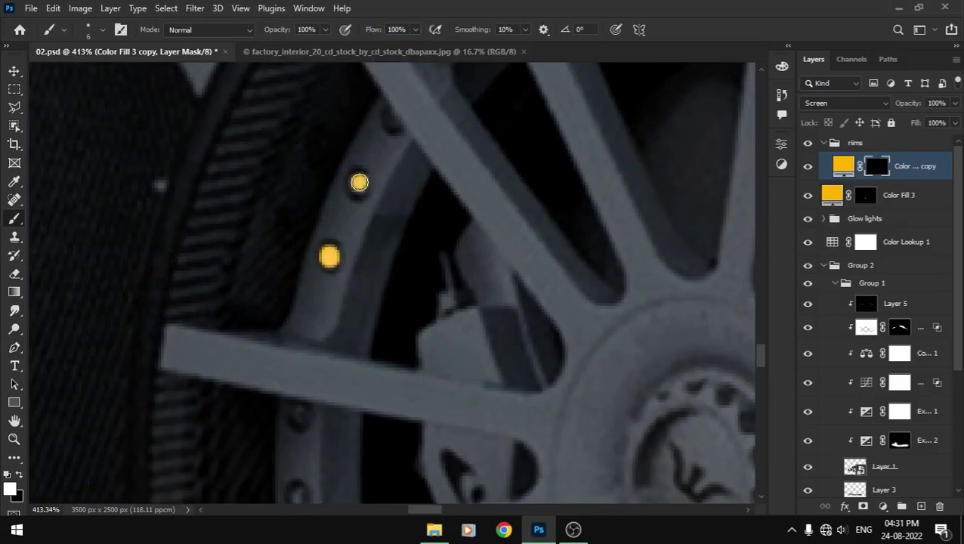
pyautogui.click(391, 121)
pyautogui.moveTo(371, 320); pyautogui.dragTo(355, 265)
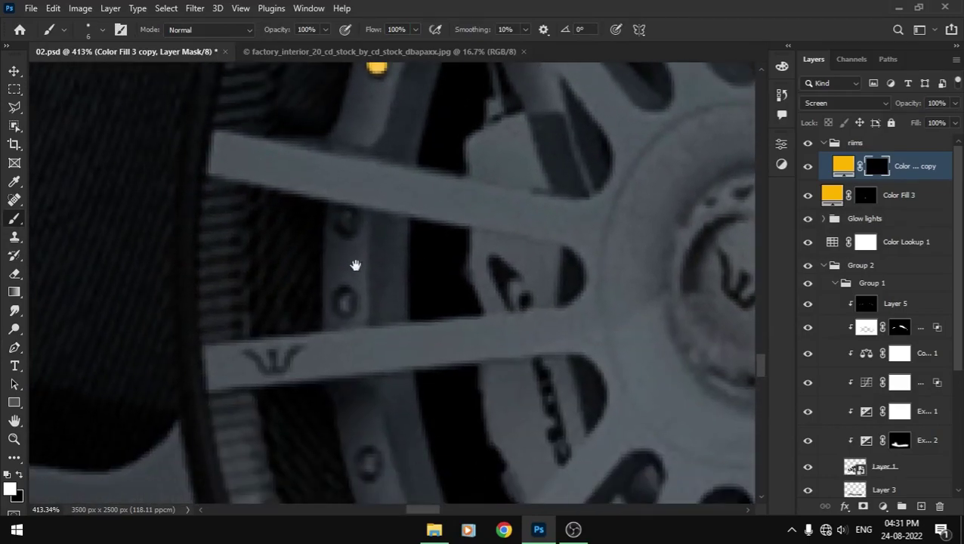
pyautogui.click(345, 220)
pyautogui.click(344, 299)
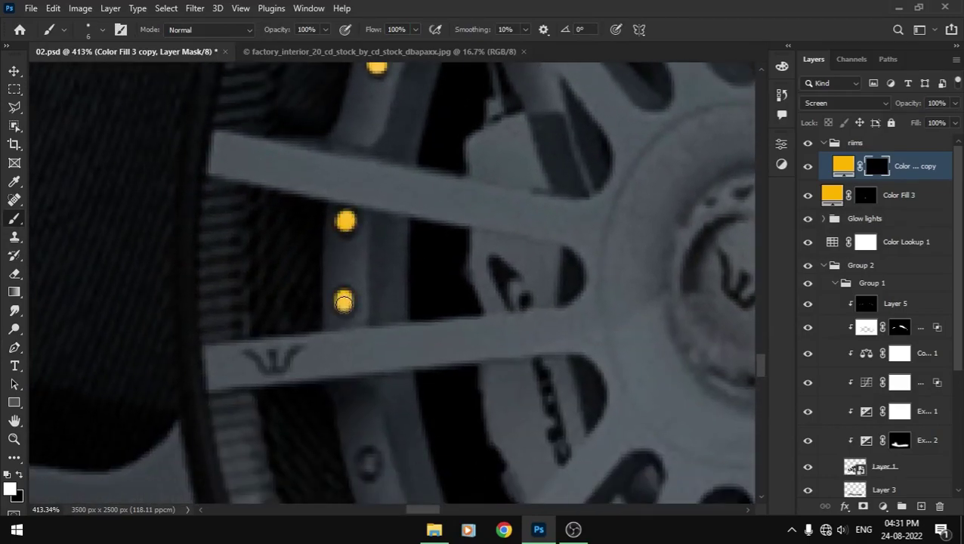
pyautogui.moveTo(383, 364); pyautogui.dragTo(367, 214)
pyautogui.moveTo(353, 309); pyautogui.dragTo(349, 321)
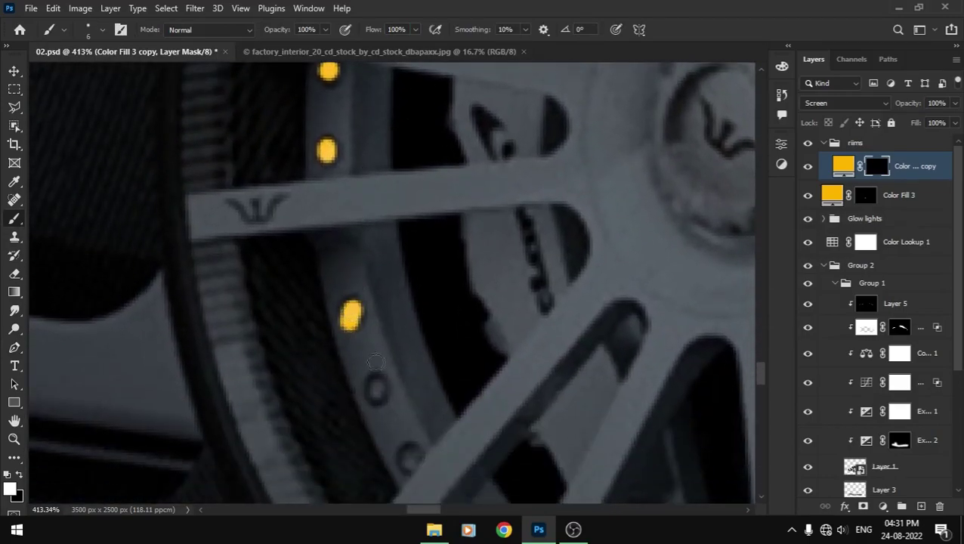
pyautogui.click(374, 387)
# - Paint the remaining bolt holes around the rim yellow, then zoom out to the whole car
pyautogui.moveTo(431, 403); pyautogui.dragTo(301, 221)
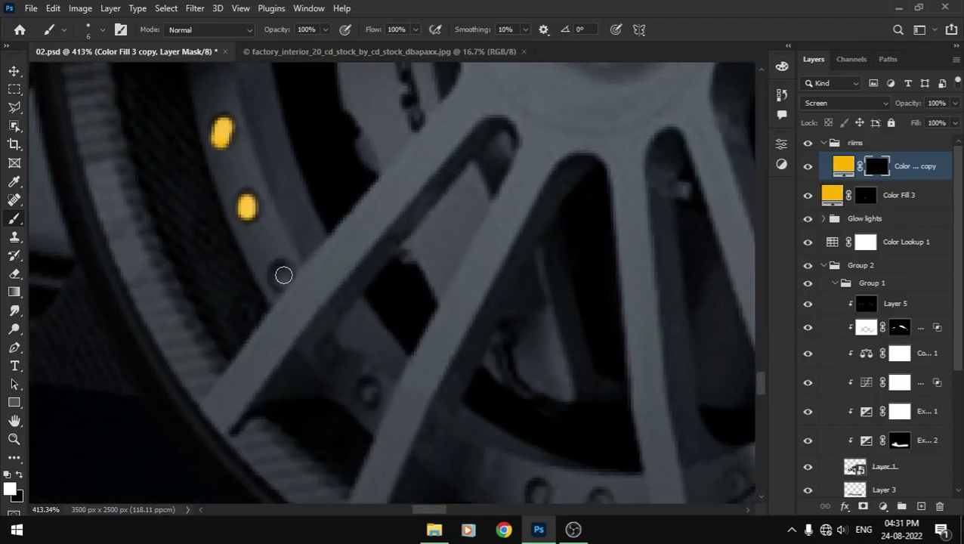
pyautogui.moveTo(283, 275); pyautogui.dragTo(281, 281)
pyautogui.click(369, 395)
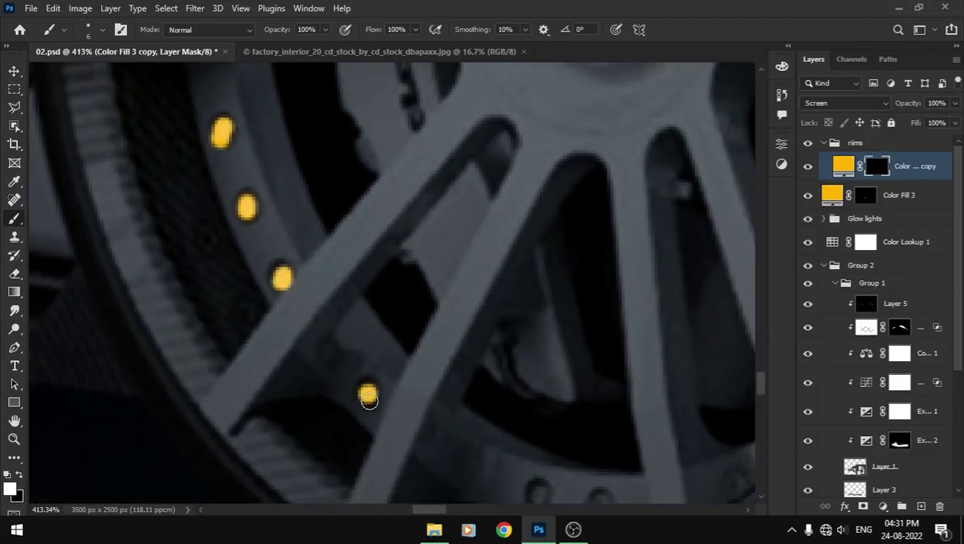
pyautogui.moveTo(502, 460)
pyautogui.mouseDown()
pyautogui.moveTo(297, 288)
pyautogui.moveTo(326, 320)
pyautogui.mouseUp()
pyautogui.click(323, 312)
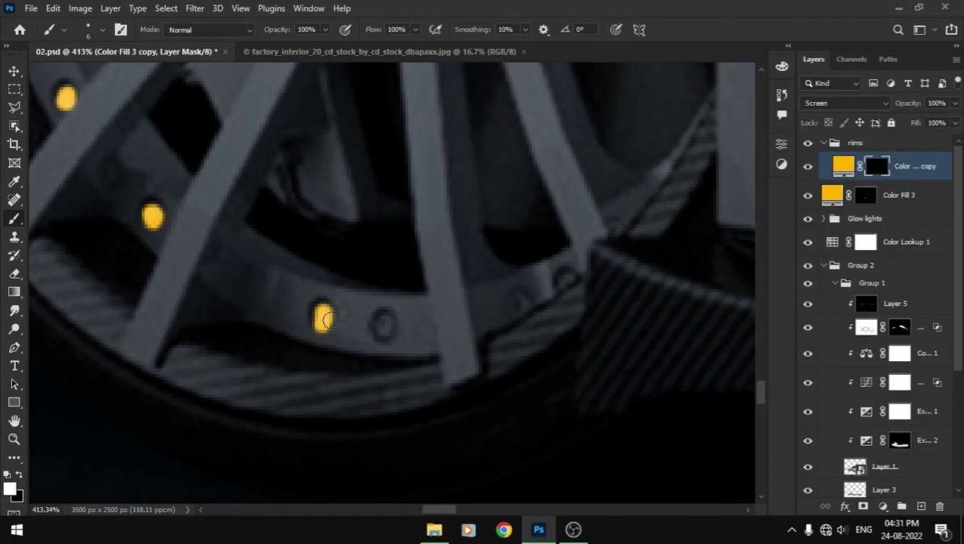
pyautogui.moveTo(389, 321); pyautogui.dragTo(385, 333)
pyautogui.moveTo(516, 300); pyautogui.dragTo(518, 303)
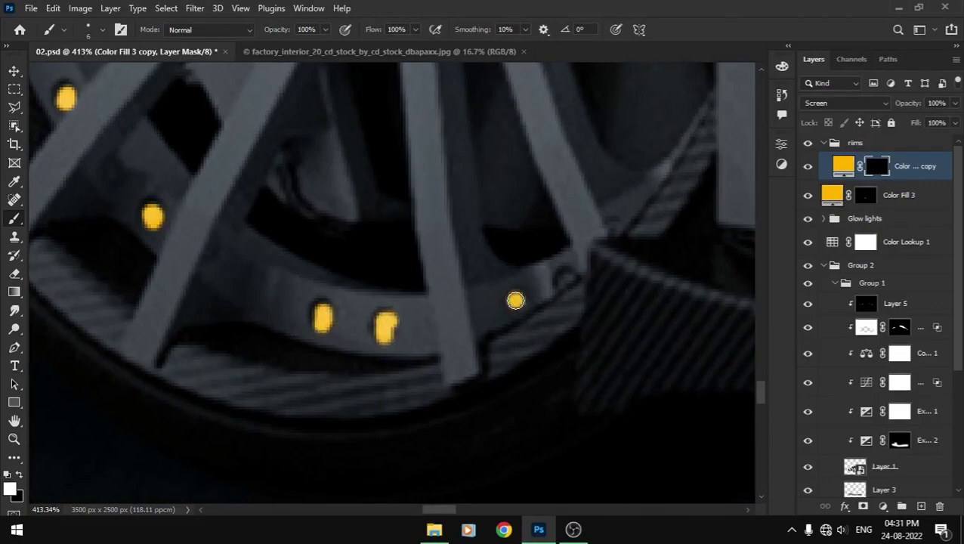
pyautogui.click(564, 277)
pyautogui.moveTo(564, 196); pyautogui.dragTo(415, 316)
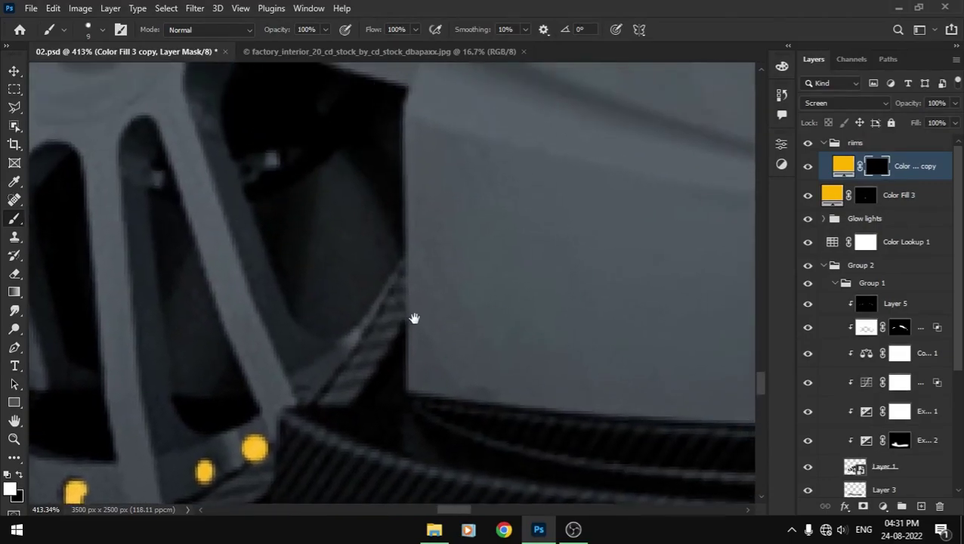
pyautogui.scroll(-10, 378, 252)
pyautogui.hotkey('alt', 'space')
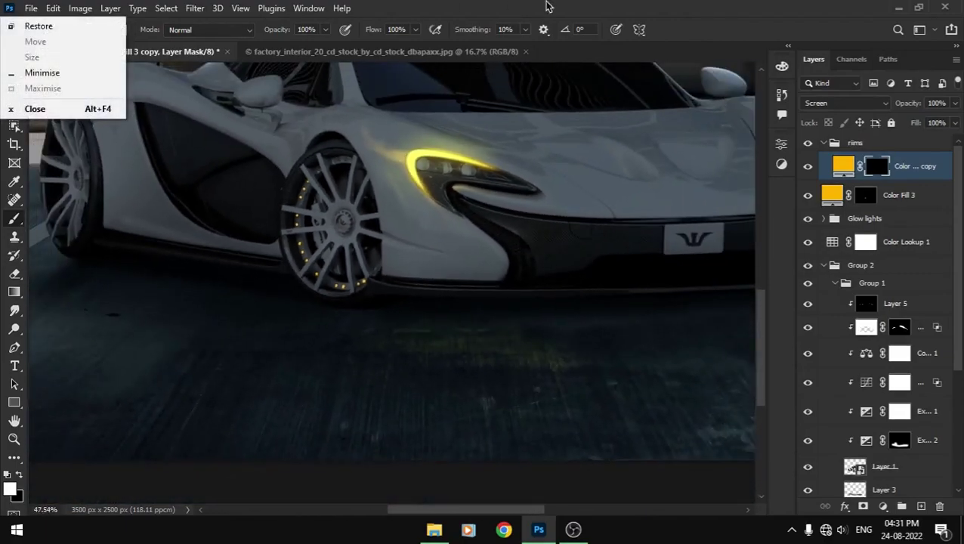
# - Zoom into the front wheel and shrink the brush to 4 px for the tiny rim dots
pyautogui.press('Escape')
pyautogui.scroll(-5, 371, 359)
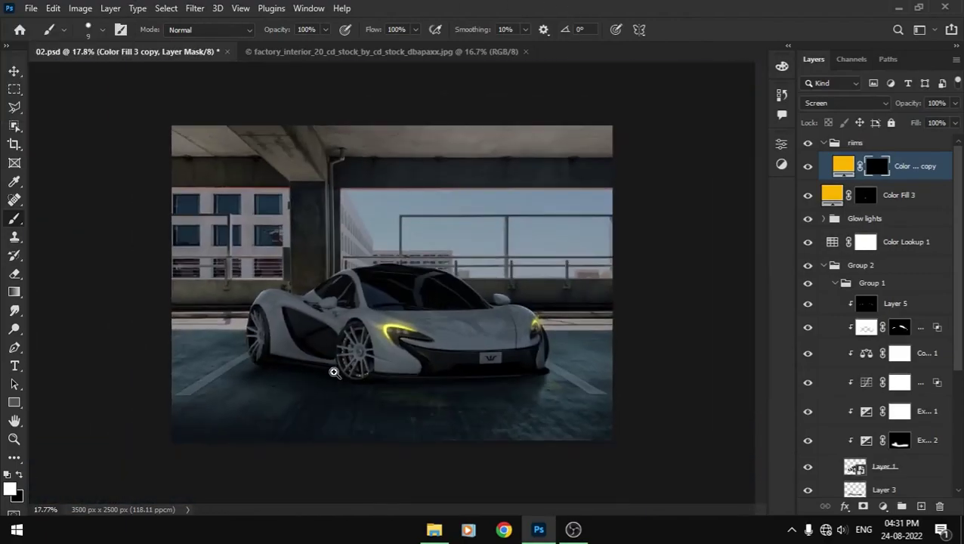
pyautogui.scroll(3, 334, 372)
pyautogui.scroll(3, 376, 393)
pyautogui.scroll(3, 360, 347)
pyautogui.scroll(3, 376, 369)
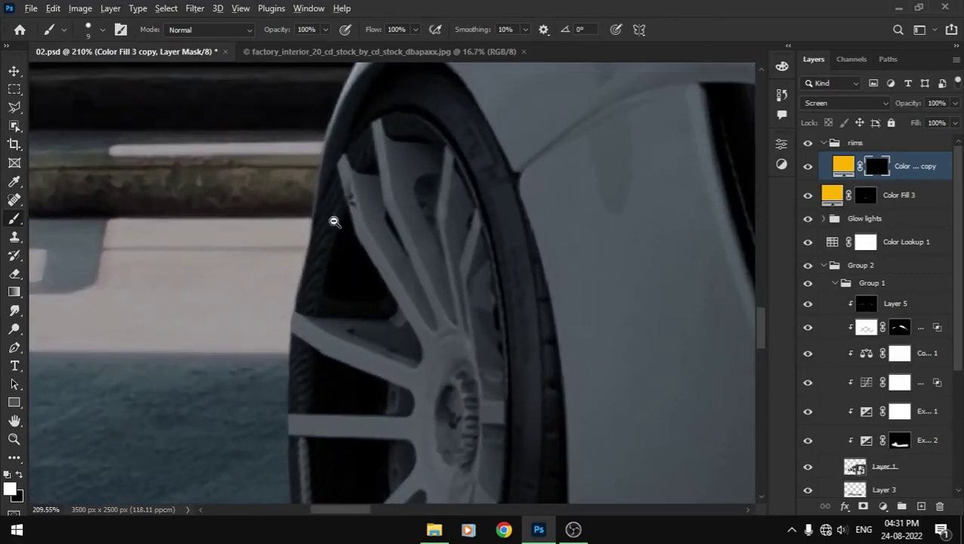
pyautogui.scroll(-1, 334, 221)
pyautogui.keyDown('alt'); pyautogui.rightClick(357, 345); pyautogui.keyUp('alt')
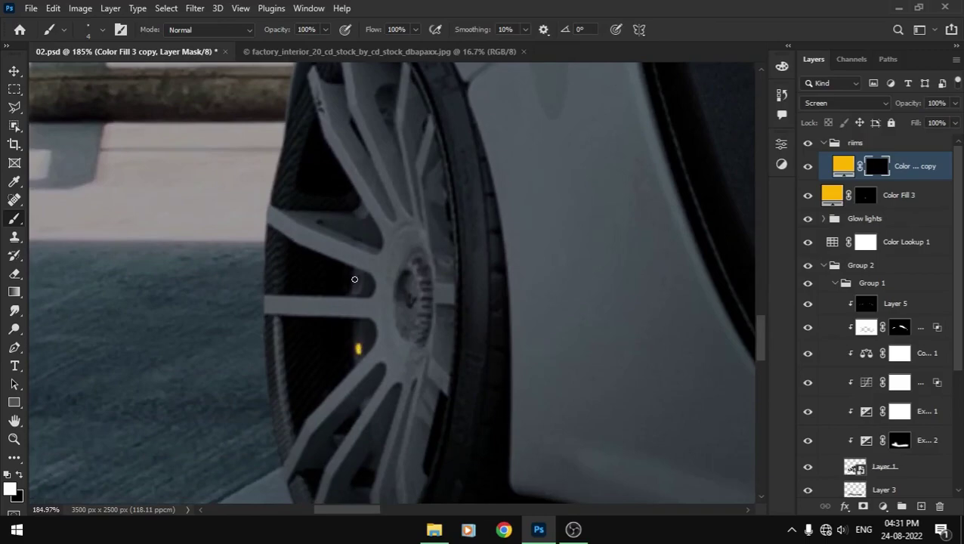
# - Finish the remaining rim dots and duplicate the yellow fill layer as Color Fill 3 copy 2
pyautogui.scroll(-3, 358, 286)
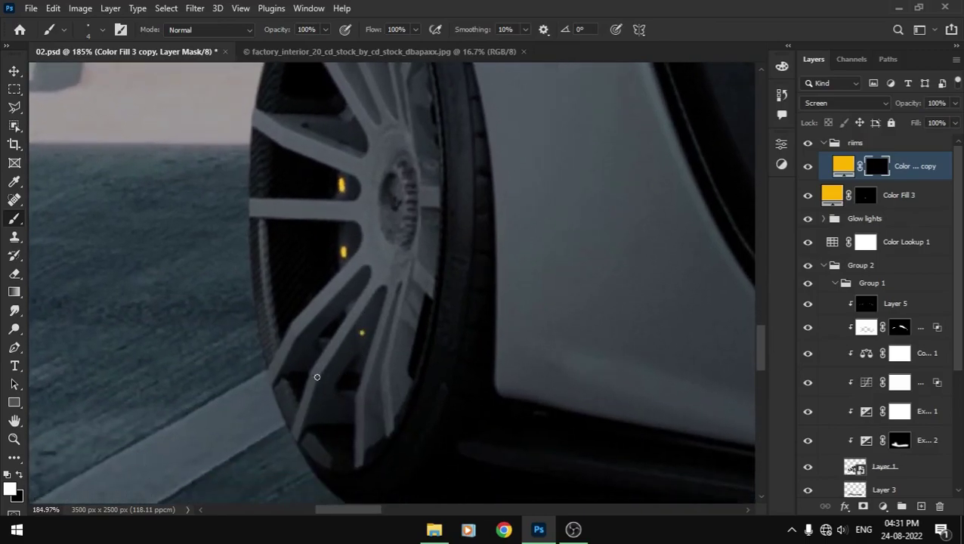
pyautogui.scroll(-8, 183, 290)
pyautogui.scroll(-5, 490, 328)
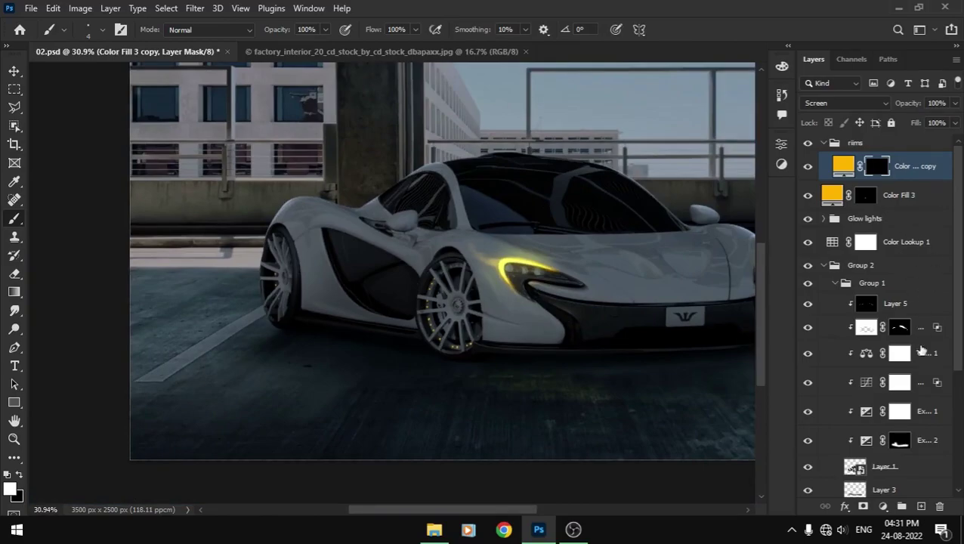
pyautogui.hotkey('ctrl', 'j')
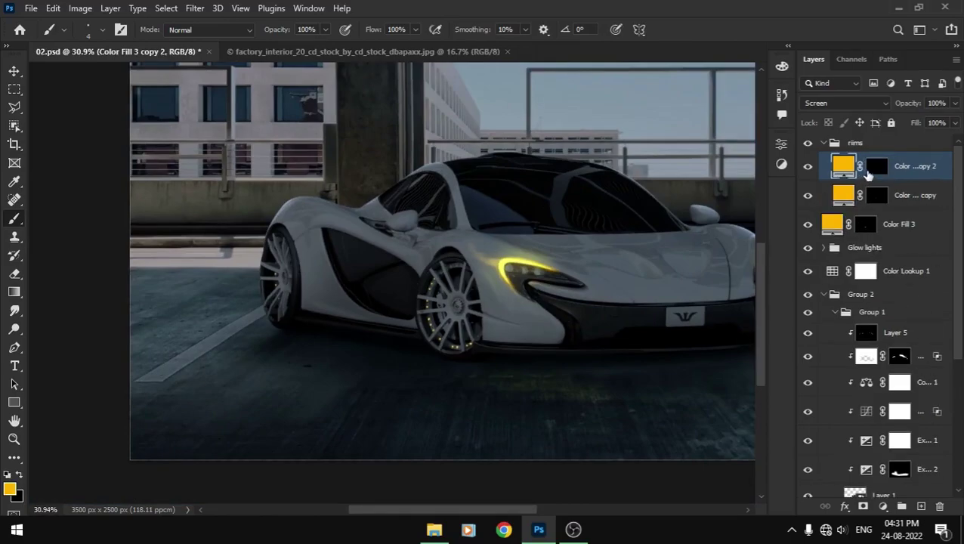
# - Target the copy 2 layer mask and settle on a 28 px soft glow brush
pyautogui.click(875, 168)
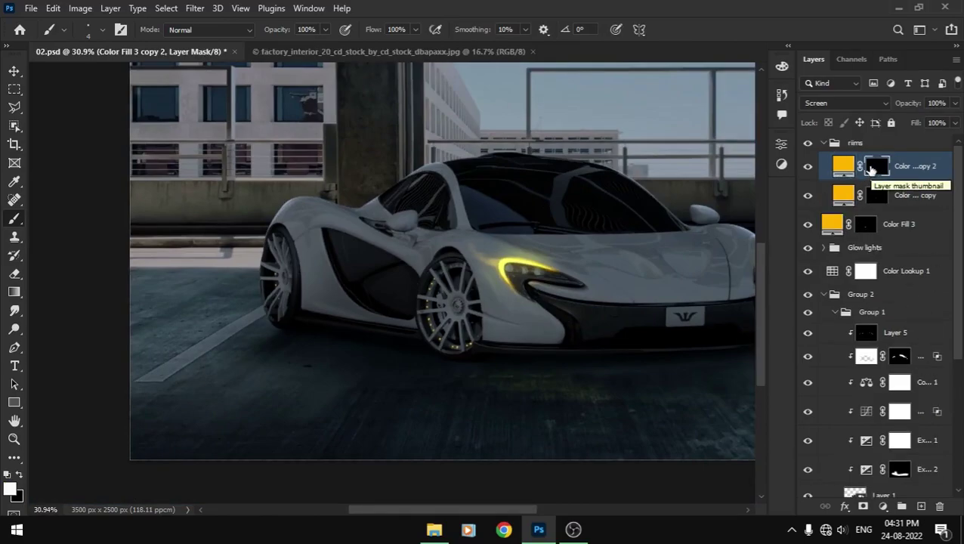
pyautogui.moveTo(430, 278); pyautogui.dragTo(516, 366)
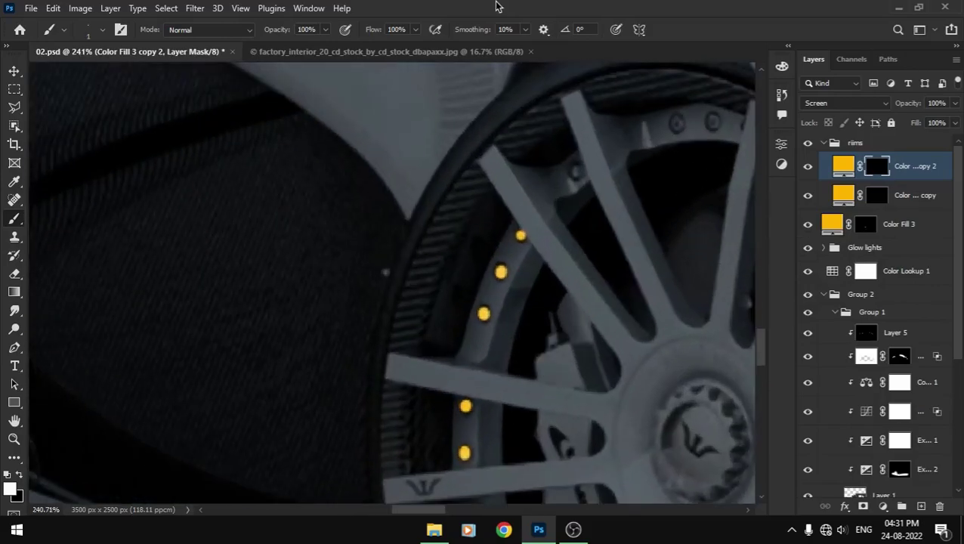
pyautogui.moveTo(370, 38); pyautogui.dragTo(321, 37)
pyautogui.moveTo(374, 219)
pyautogui.mouseDown()
pyautogui.moveTo(501, 248)
pyautogui.moveTo(447, 301)
pyautogui.mouseUp()
pyautogui.hotkey('ctrl', 'z')
pyautogui.moveTo(364, 30); pyautogui.dragTo(355, 31)
pyautogui.moveTo(538, 247); pyautogui.dragTo(506, 247)
pyautogui.moveTo(372, 33); pyautogui.dragTo(383, 33)
pyautogui.moveTo(538, 220)
pyautogui.mouseDown()
pyautogui.moveTo(523, 220)
pyautogui.moveTo(483, 313)
pyautogui.moveTo(473, 274)
pyautogui.moveTo(487, 414)
pyautogui.mouseUp()
# - Paint a soft yellow glow over the lower rim dots
pyautogui.scroll(-3, 483, 313)
pyautogui.scroll(-2, 488, 415)
pyautogui.moveTo(493, 359)
pyautogui.mouseDown()
pyautogui.moveTo(508, 401)
pyautogui.moveTo(553, 431)
pyautogui.moveTo(564, 469)
pyautogui.moveTo(541, 456)
pyautogui.mouseUp()
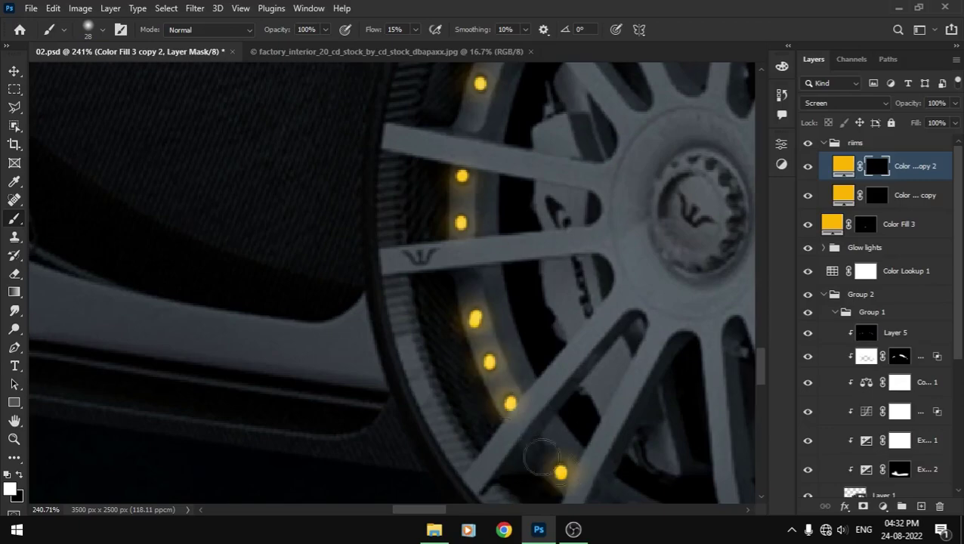
pyautogui.scroll(-5, 540, 456)
pyautogui.scroll(3, 523, 320)
pyautogui.scroll(2, 525, 340)
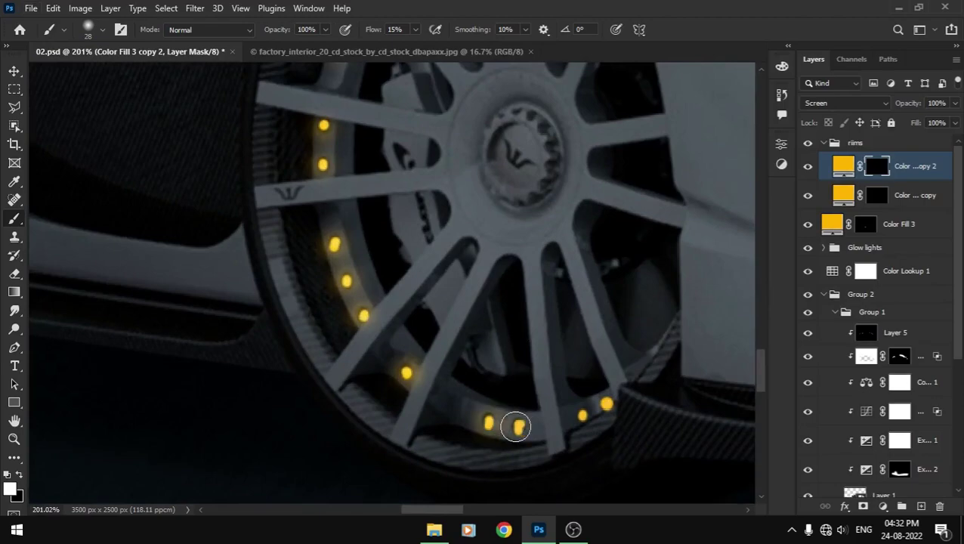
pyautogui.scroll(-5, 426, 348)
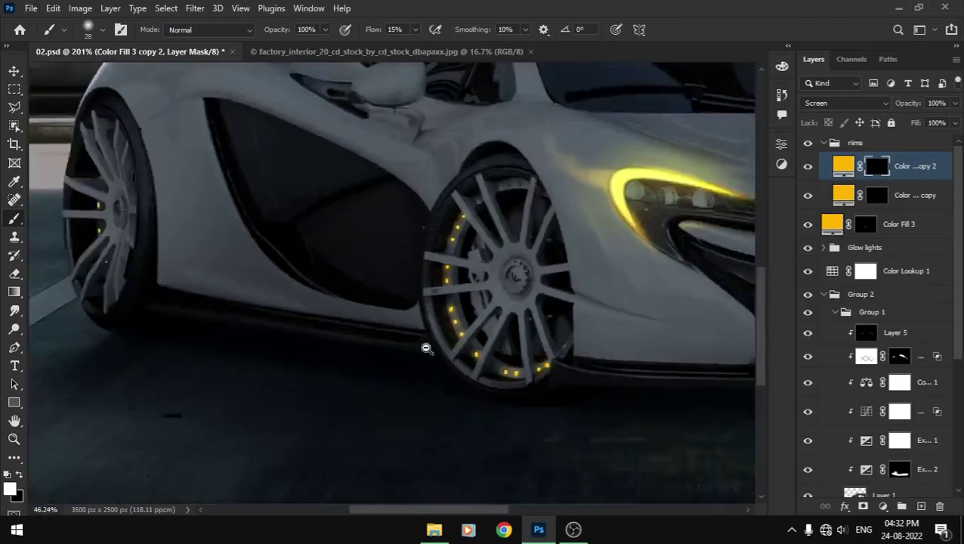
pyautogui.scroll(4, 472, 383)
pyautogui.scroll(2, 345, 323)
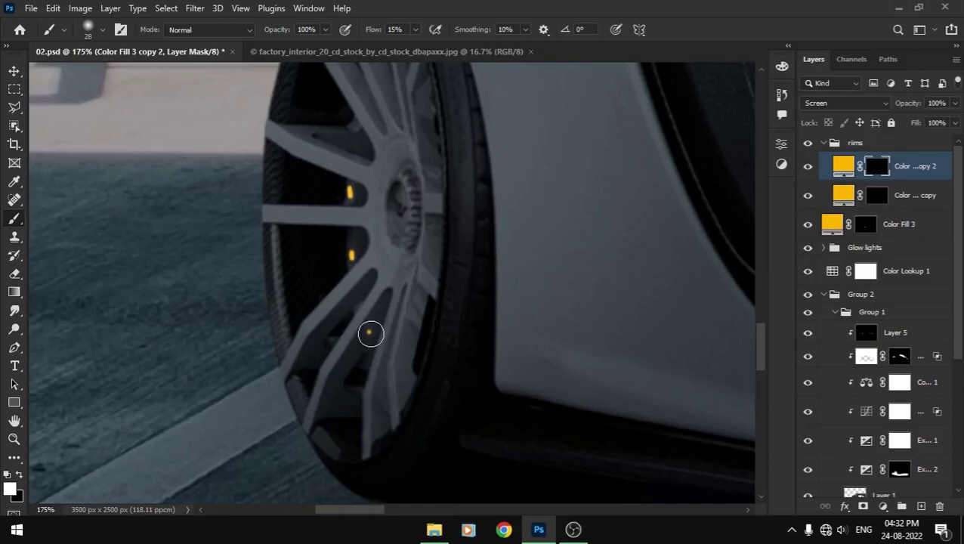
# - Add glow to the middle and upper rim dots and save the document
pyautogui.click(350, 254)
pyautogui.click(350, 192)
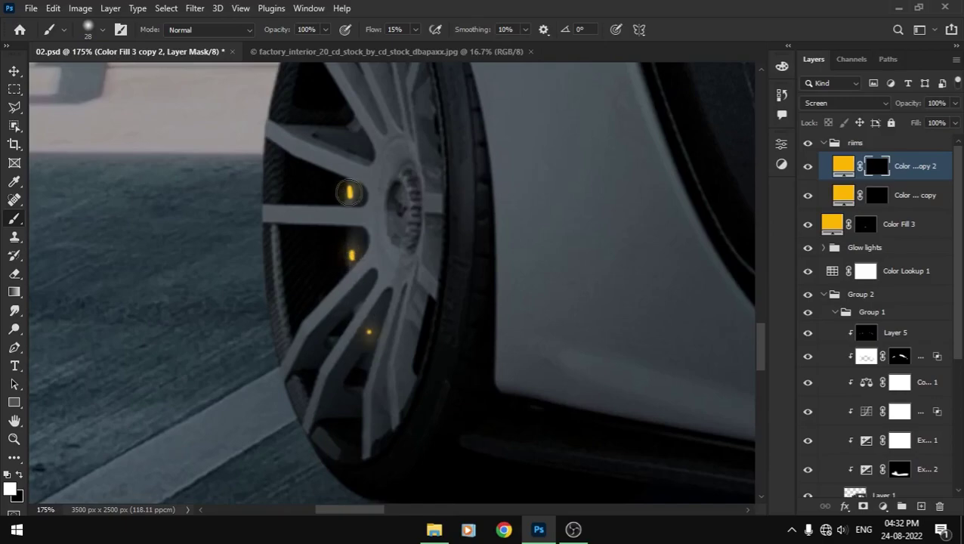
pyautogui.scroll(-7, 318, 277)
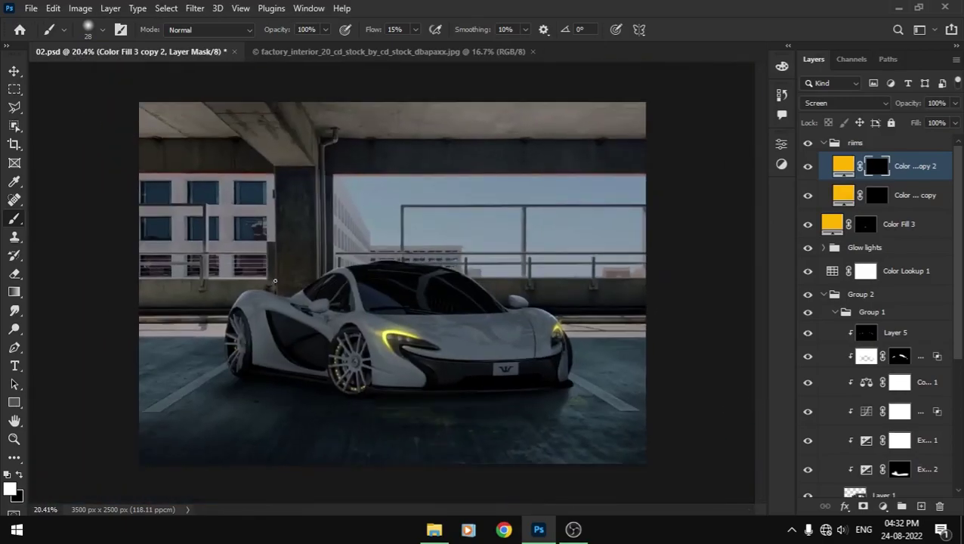
pyautogui.press('v')
pyautogui.hotkey('ctrl', 's')
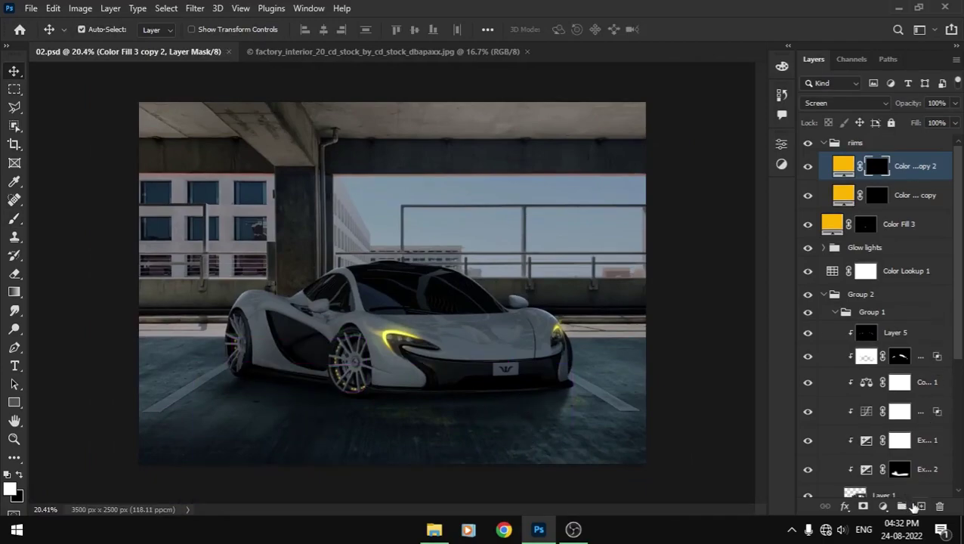
# - Add a new layer in the rims group and pick the 895 cloud brush from AZBrushes3 Effects
pyautogui.click(917, 506)
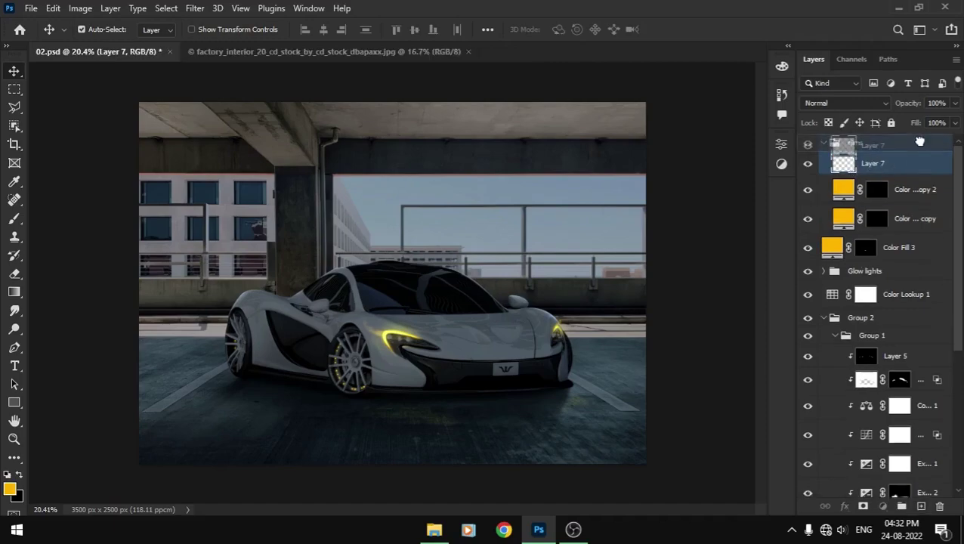
pyautogui.press('b')
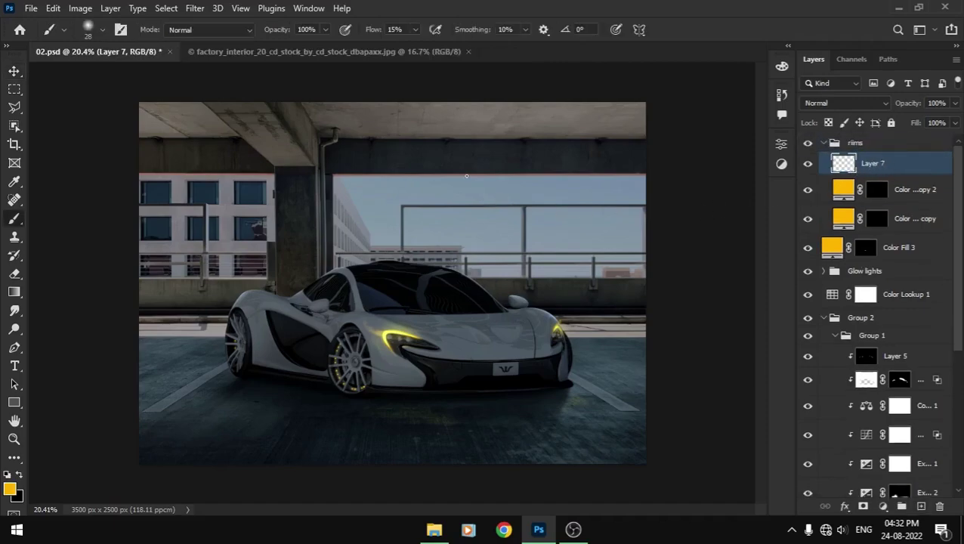
pyautogui.rightClick(211, 164)
pyautogui.click(414, 477)
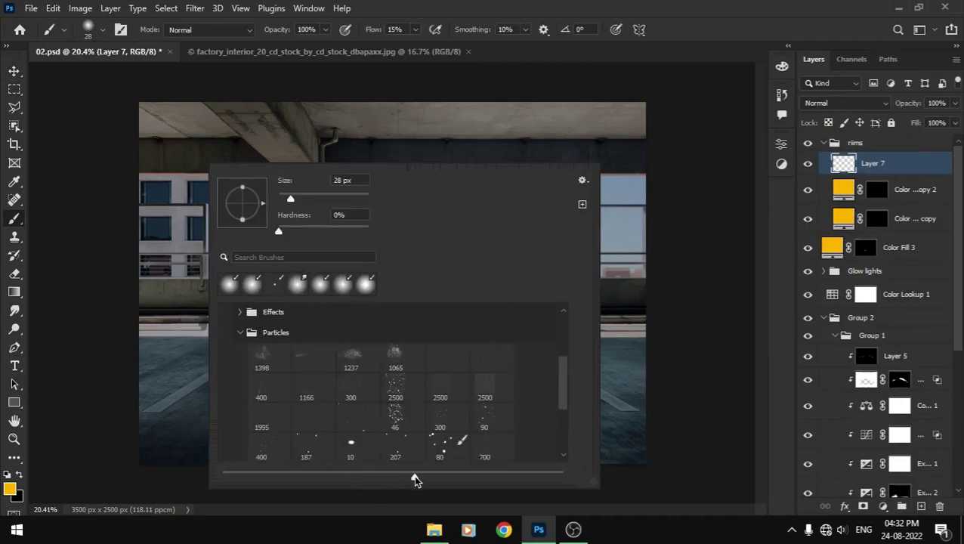
pyautogui.click(240, 333)
pyautogui.click(240, 369)
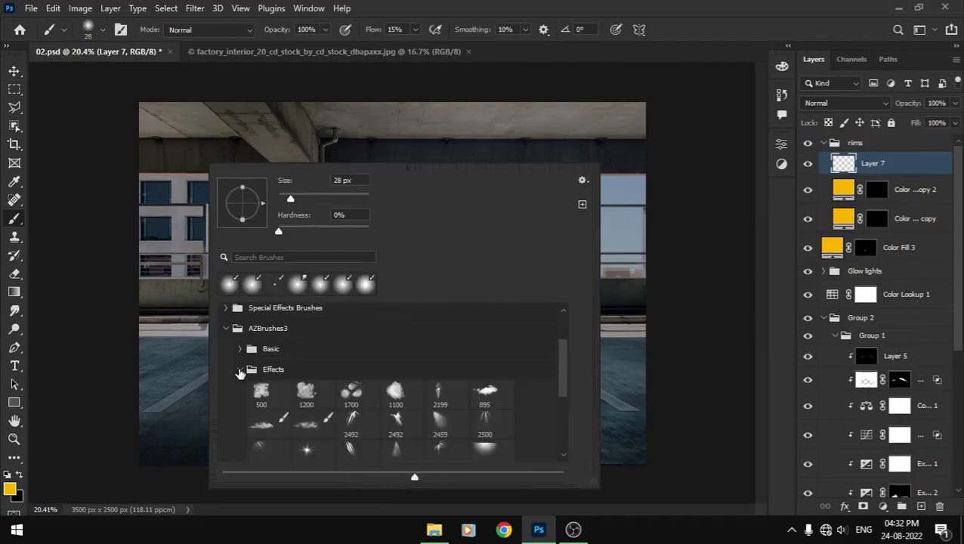
pyautogui.click(483, 390)
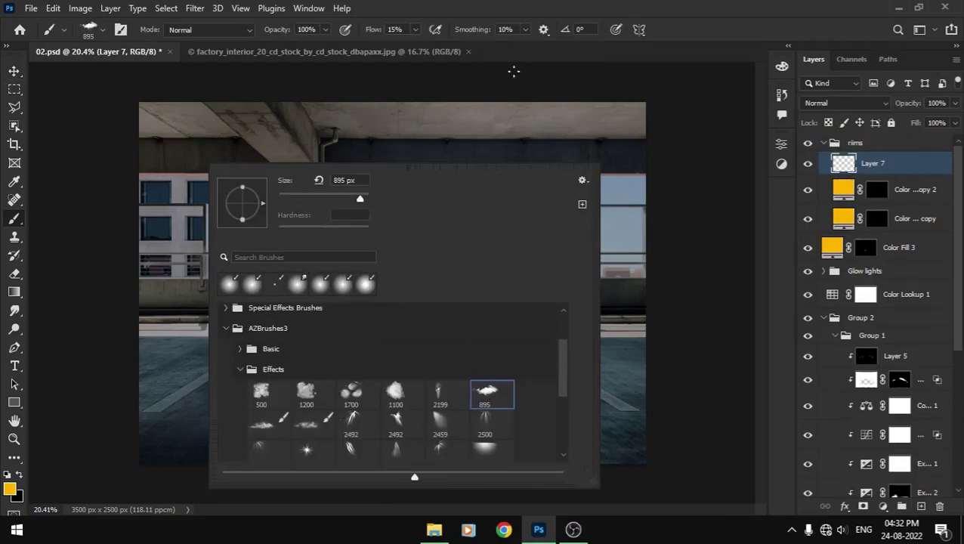
pyautogui.click(306, 425)
pyautogui.press('Return')
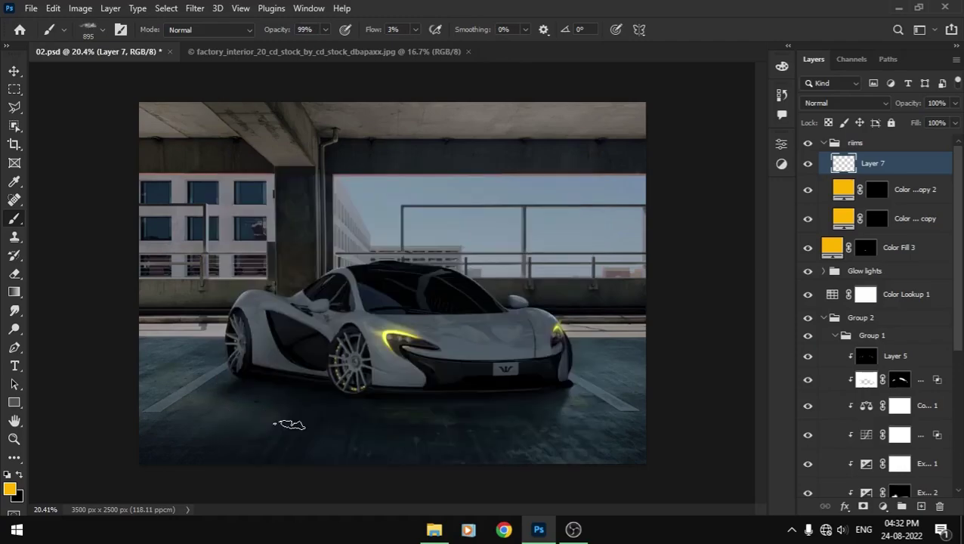
# - Paint faint yellow haze near the front wheel at 2394 px, then switch to white at 3413 px
pyautogui.press(']')
pyautogui.press(']')
pyautogui.press(']')
pyautogui.press(']')
pyautogui.press(']')
pyautogui.press(']')
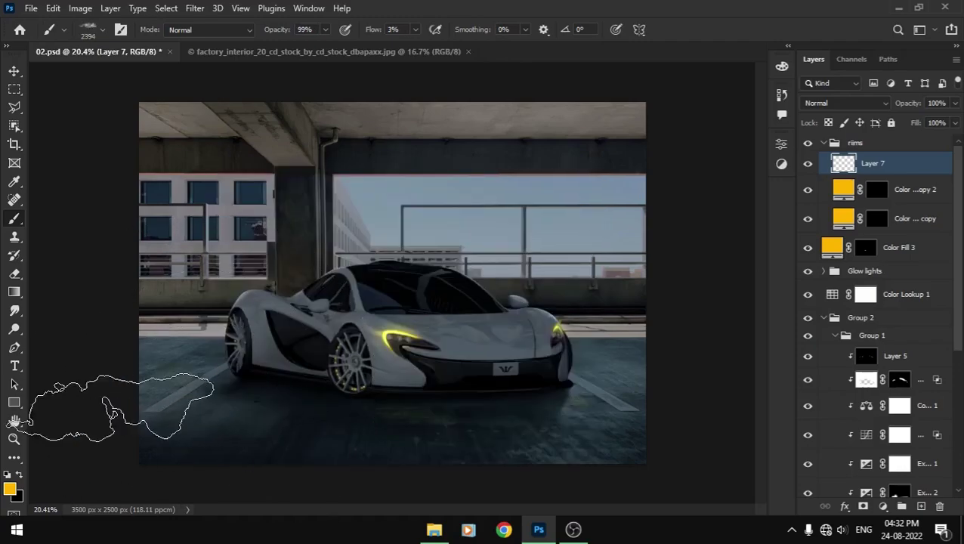
pyautogui.moveTo(87, 415); pyautogui.dragTo(234, 392)
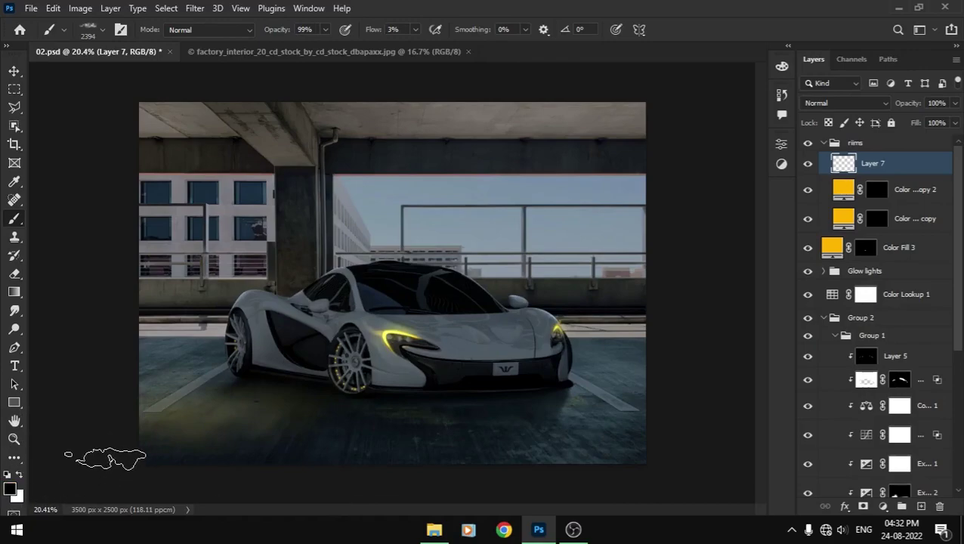
pyautogui.hotkey('ctrl', 'a')
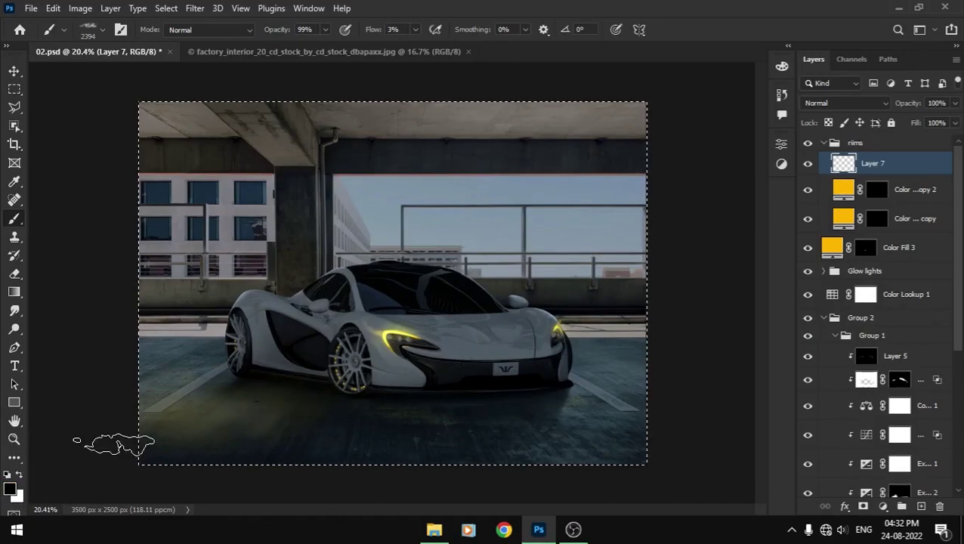
pyautogui.hotkey('ctrl', 'd')
pyautogui.press('x')
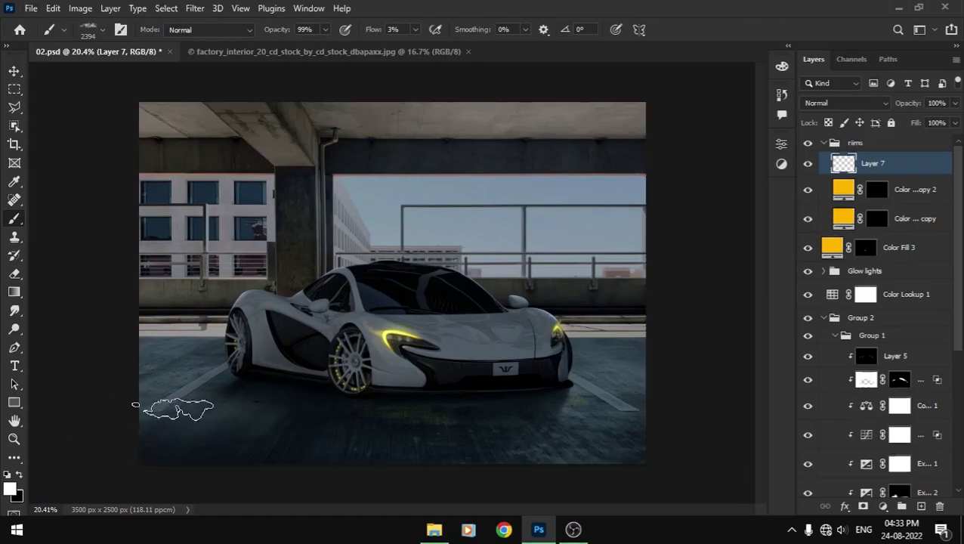
pyautogui.press(']')
pyautogui.press(']')
pyautogui.press(']')
pyautogui.press(']')
pyautogui.press(']')
pyautogui.press(']')
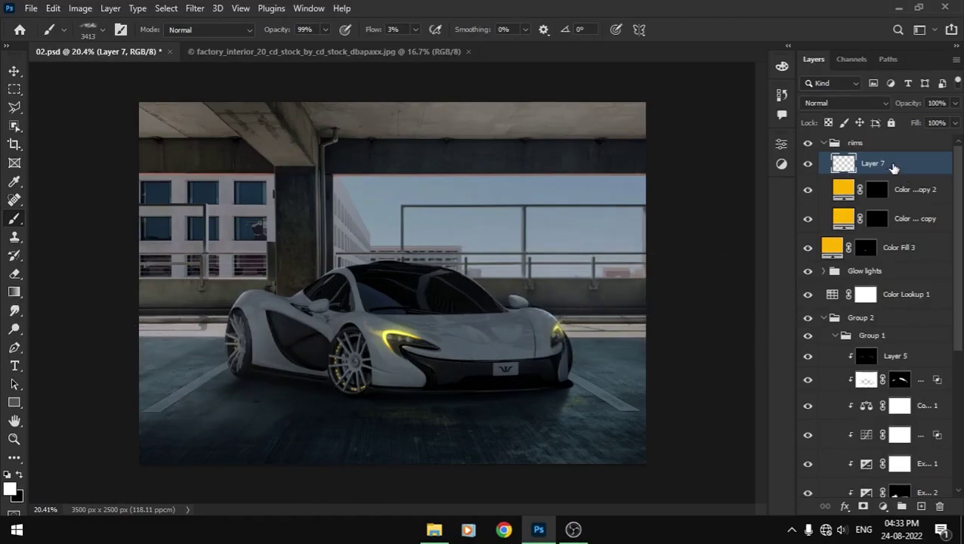
# - Move Layer 7 out of rims to sit beneath Group 2, and set brush flow to 11%
pyautogui.moveTo(901, 158); pyautogui.dragTo(841, 153)
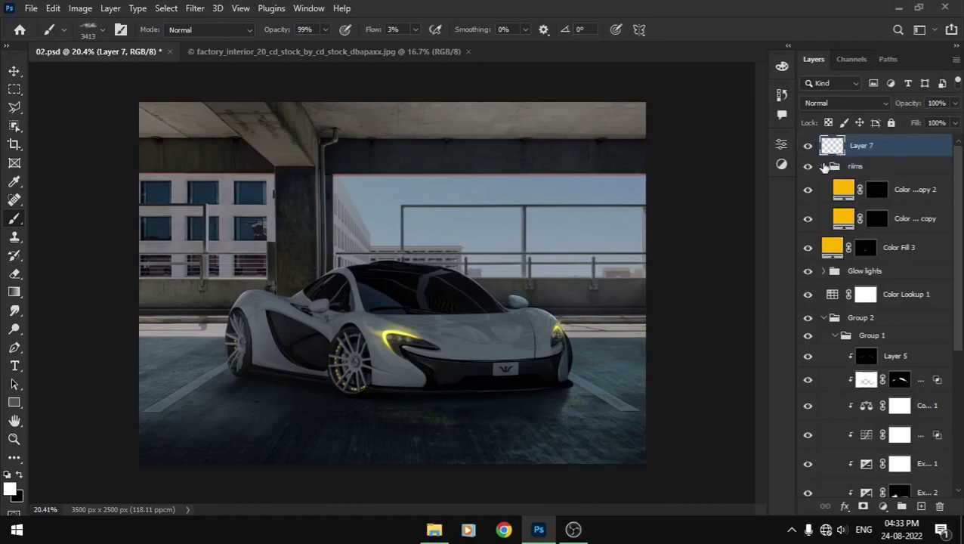
pyautogui.click(824, 167)
pyautogui.click(826, 260)
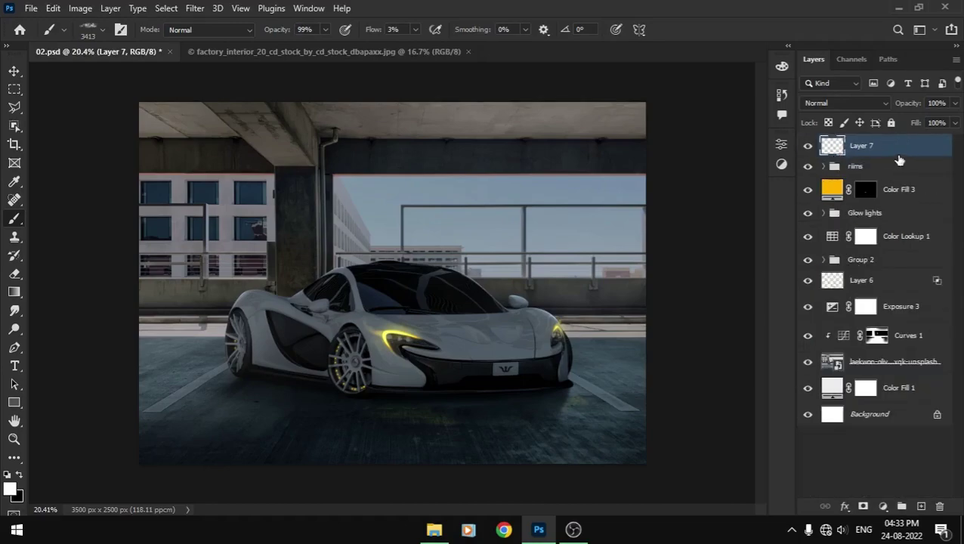
pyautogui.moveTo(899, 155); pyautogui.dragTo(816, 268)
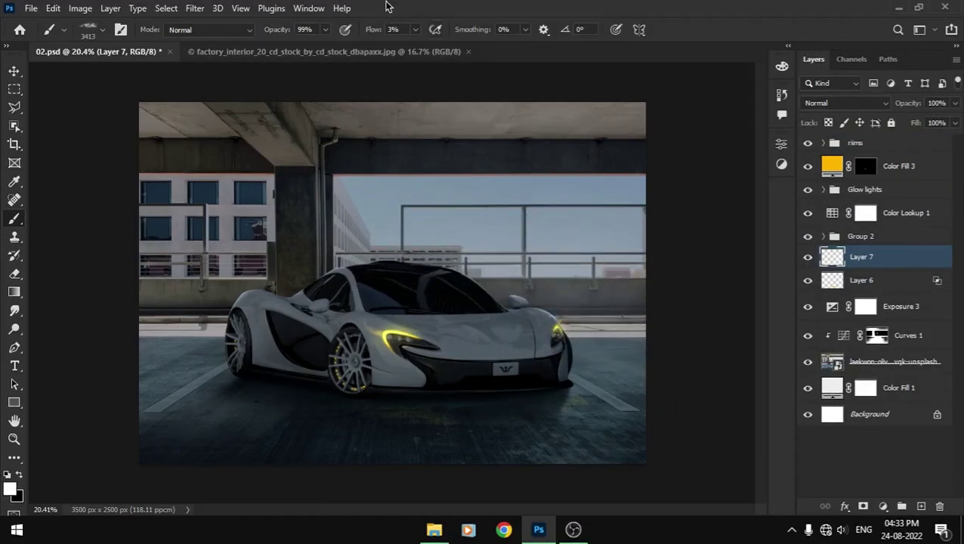
pyautogui.moveTo(378, 30); pyautogui.dragTo(388, 30)
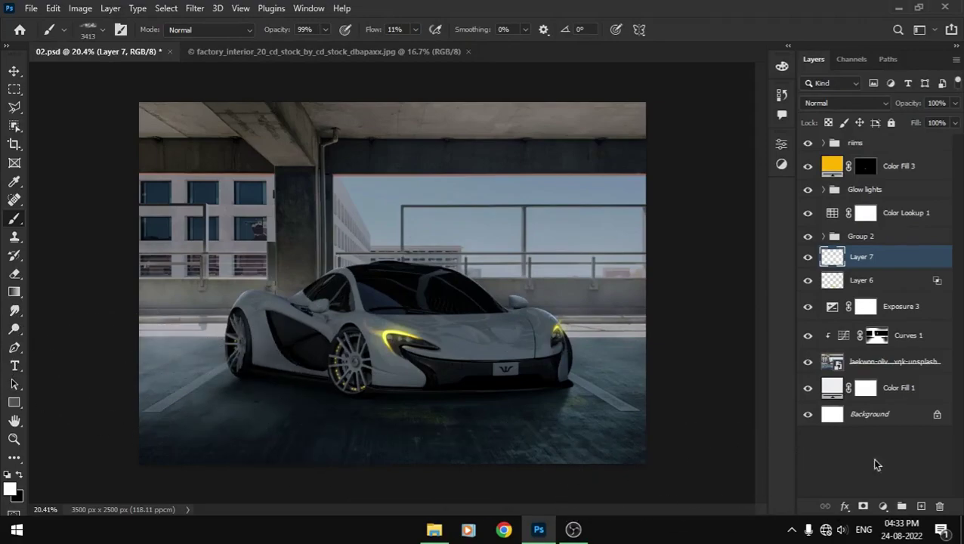
# - Add Layer 8 at the top, brush floor haze around the car, then undo the overly bright strokes
pyautogui.click(915, 492)
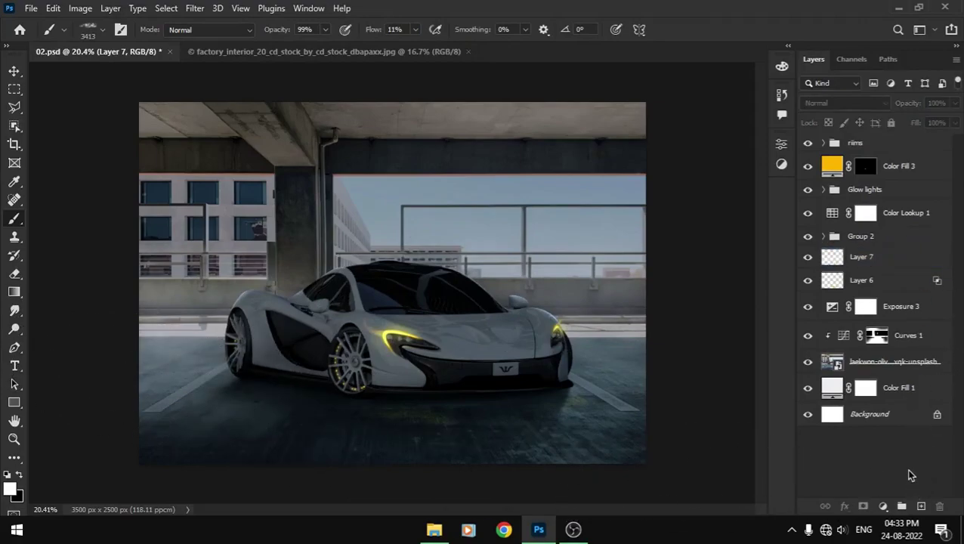
pyautogui.click(921, 507)
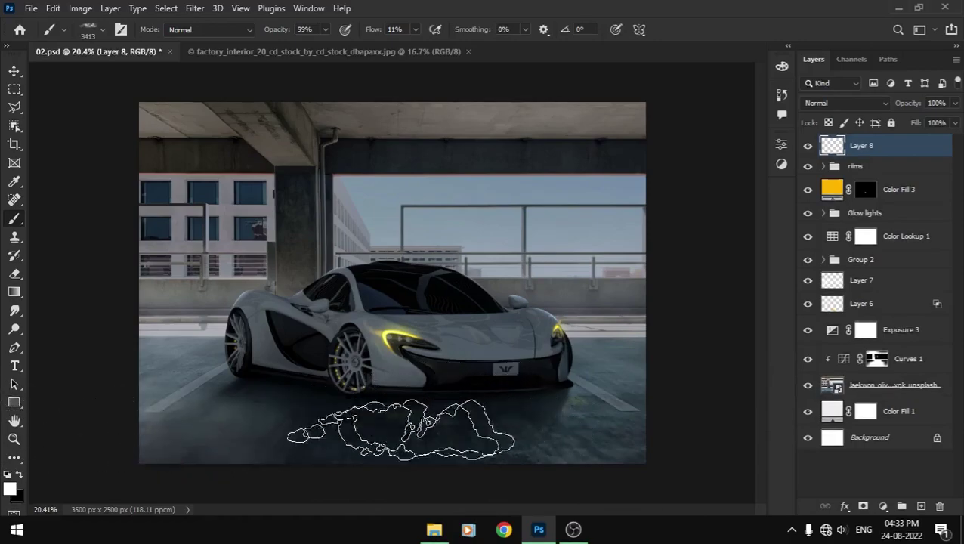
pyautogui.moveTo(408, 389); pyautogui.dragTo(355, 370)
pyautogui.hotkey('ctrl', 'z')
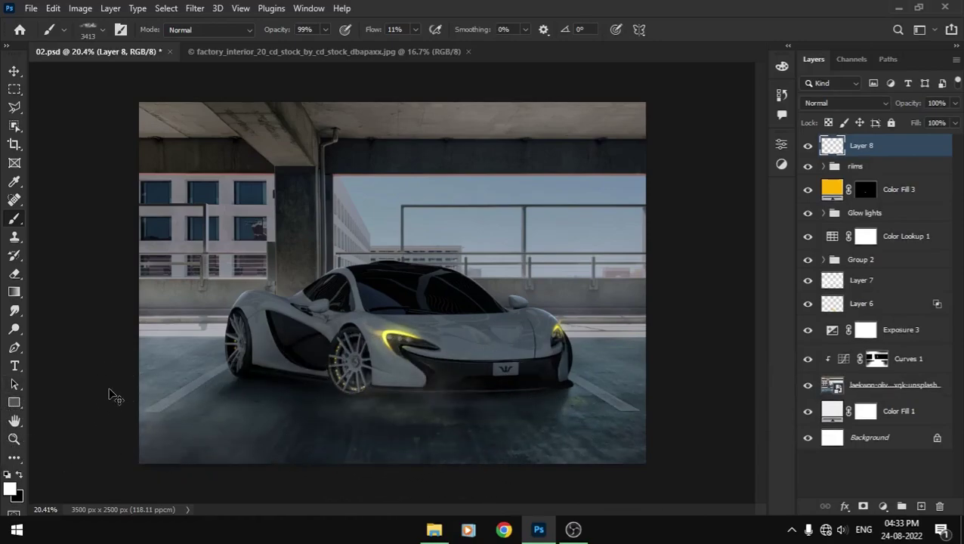
pyautogui.press('z')
pyautogui.hotkey('ctrl', 'z')
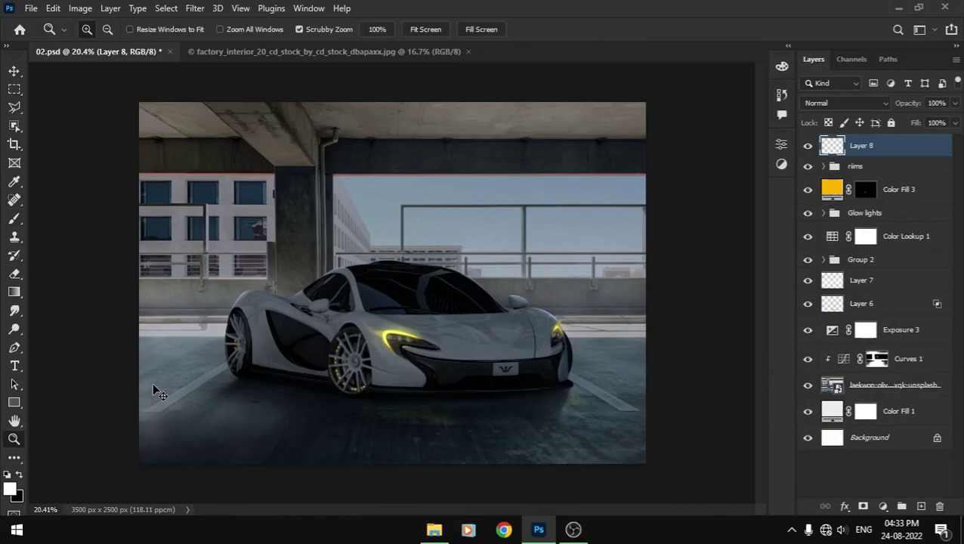
pyautogui.hotkey('ctrl', 'z')
pyautogui.hotkey('ctrl', 'z')
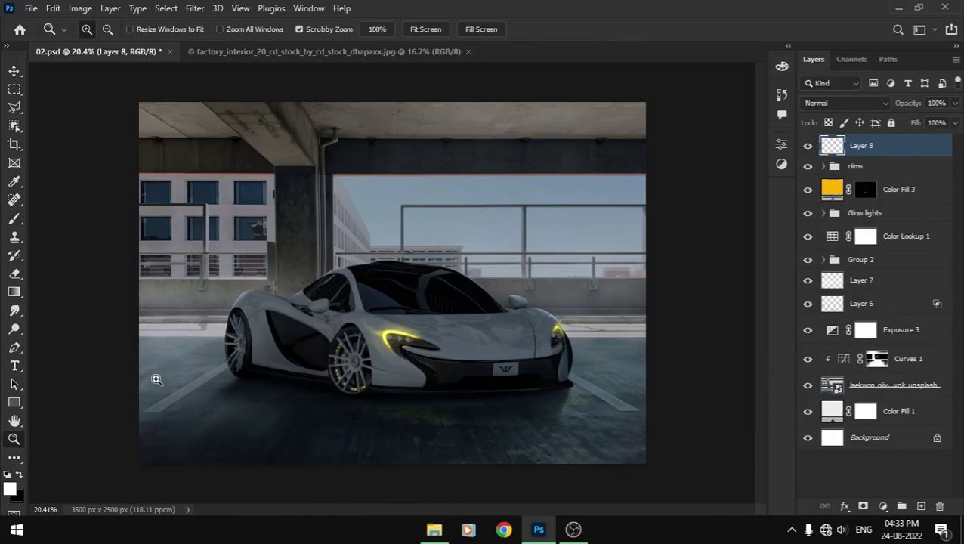
# - Adjust the eraser to thin the remaining haze and zoom out to the full composition
pyautogui.press('b')
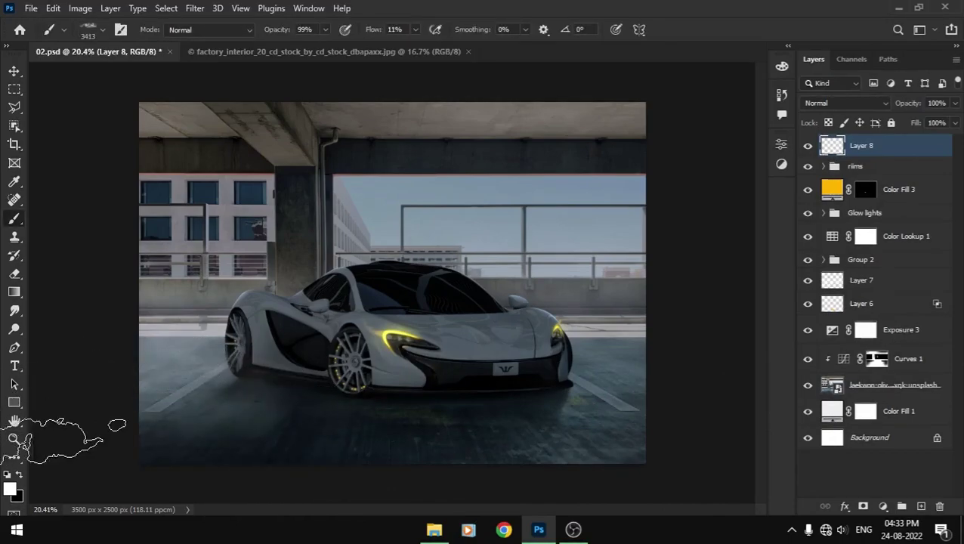
pyautogui.press('e')
pyautogui.moveTo(274, 438); pyautogui.dragTo(381, 451)
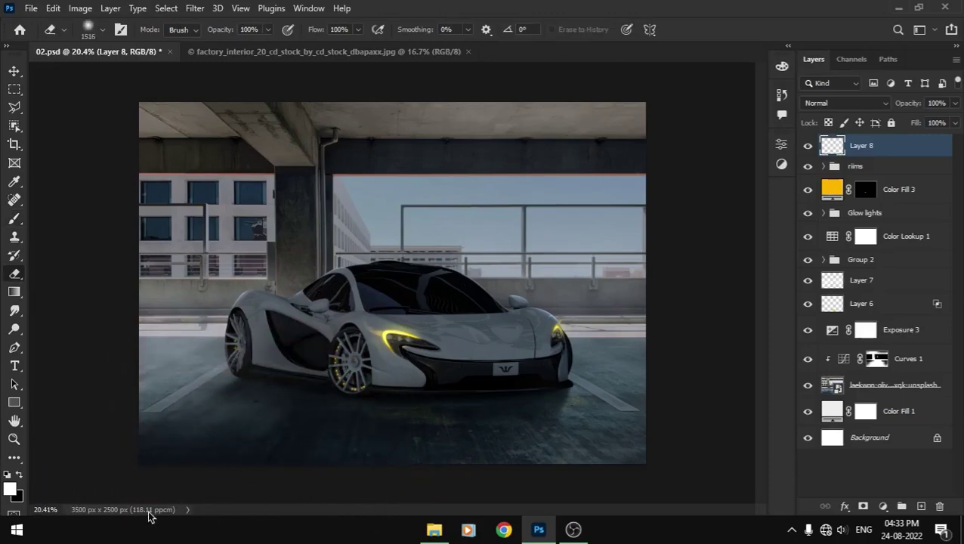
pyautogui.press('v')
pyautogui.scroll(-3, 257, 329)
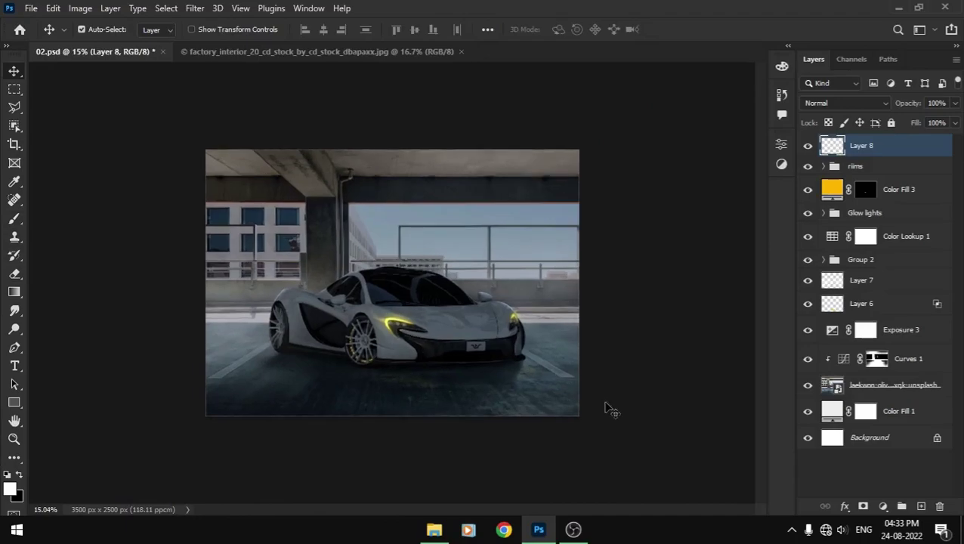
# - Add a #00a2ff Solid Color fill layer above Layer 8 and invert its mask to black
pyautogui.click(897, 467)
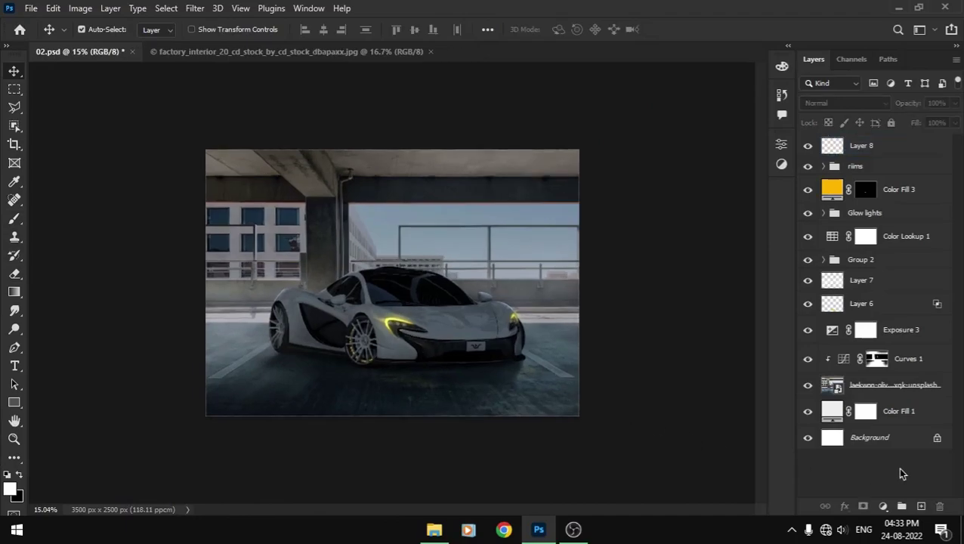
pyautogui.click(884, 507)
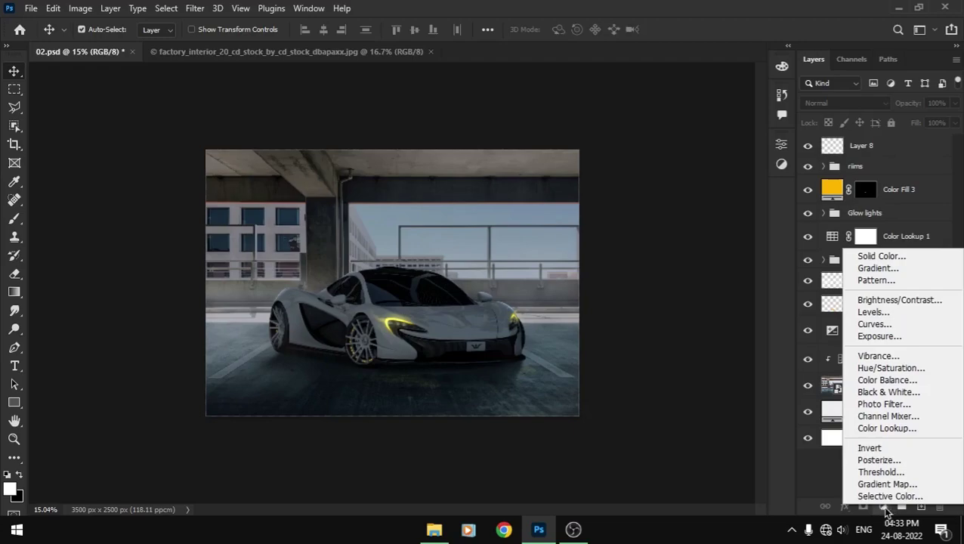
pyautogui.click(828, 484)
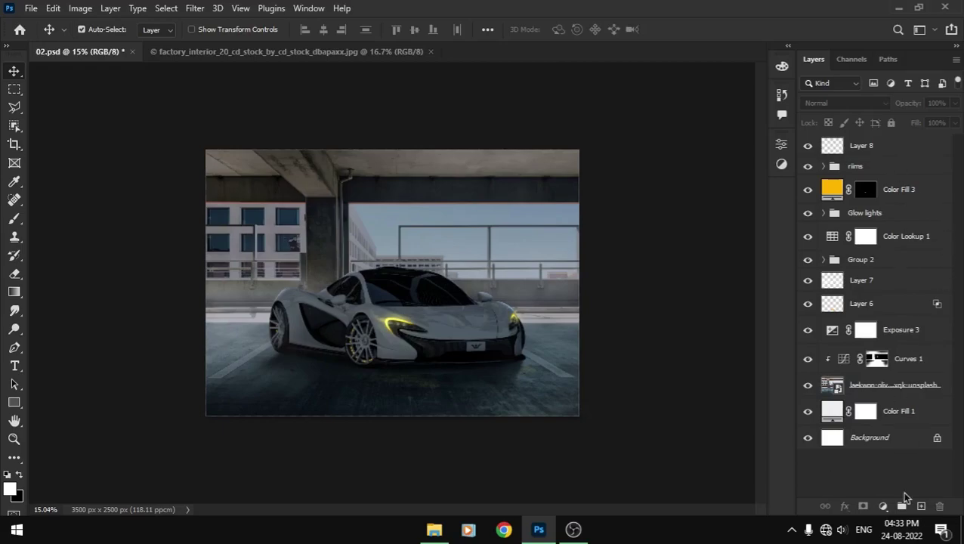
pyautogui.click(884, 506)
pyautogui.click(861, 255)
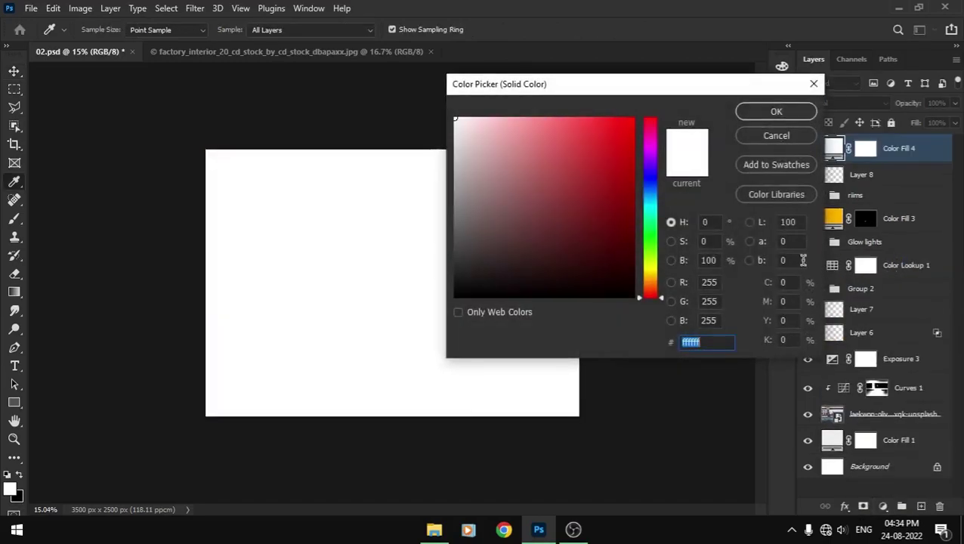
pyautogui.moveTo(659, 265); pyautogui.dragTo(658, 200)
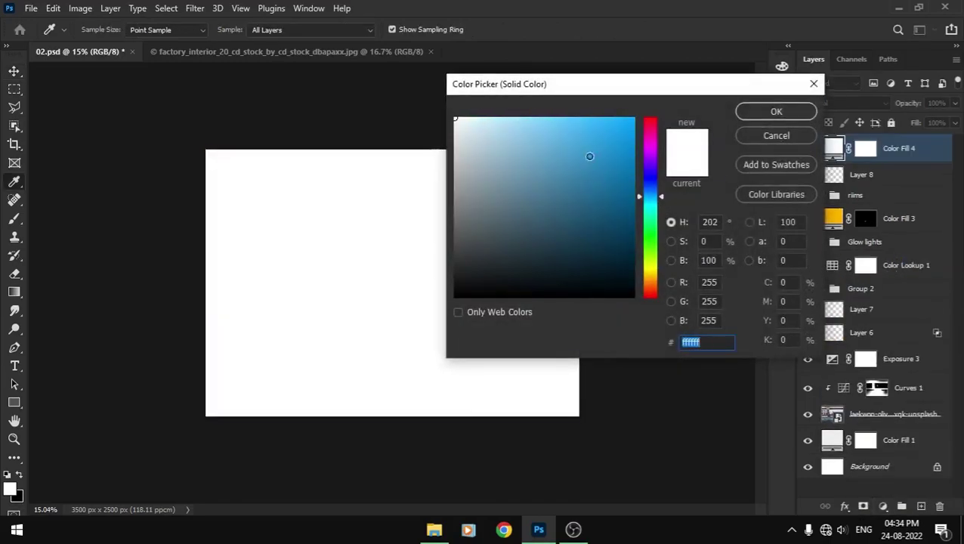
pyautogui.moveTo(590, 156); pyautogui.dragTo(685, 89)
pyautogui.click(776, 112)
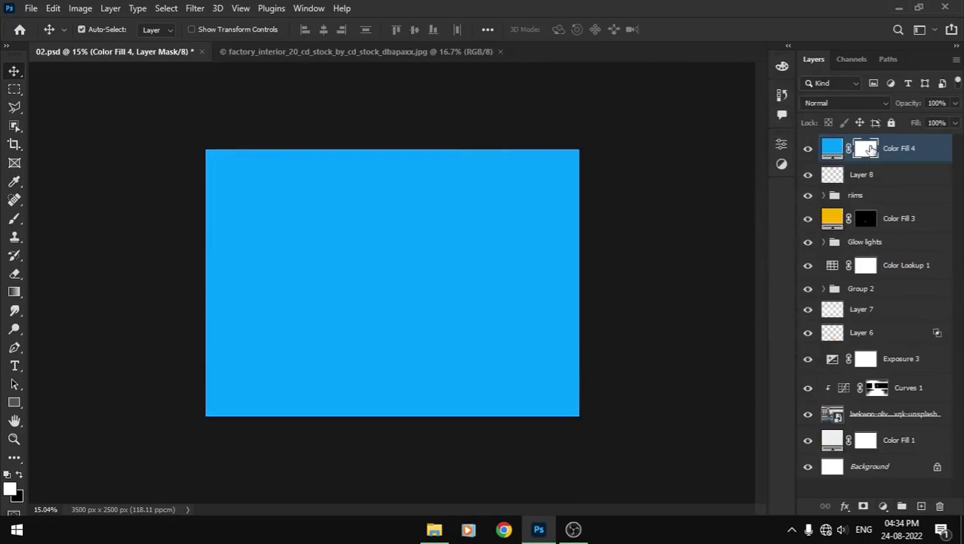
pyautogui.hotkey('ctrl', 'i')
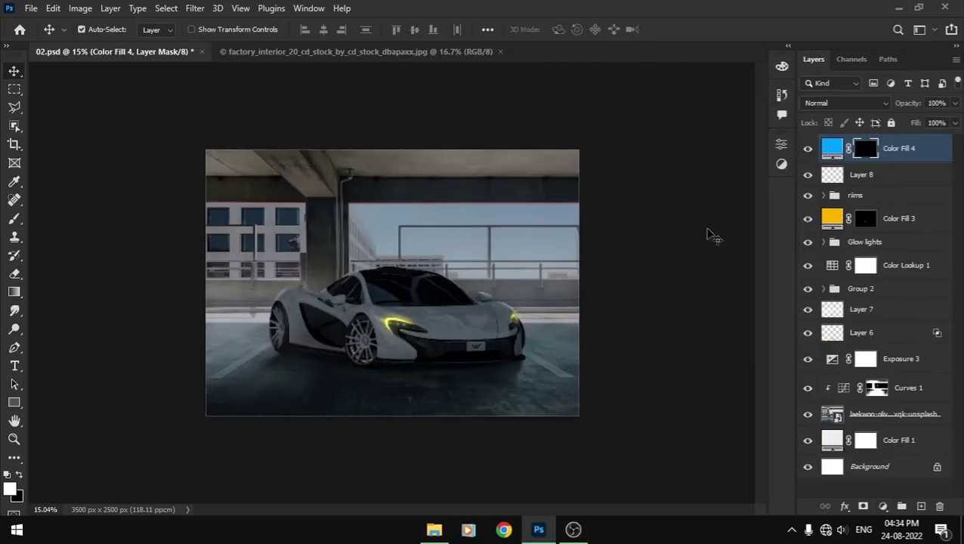
pyautogui.press('b')
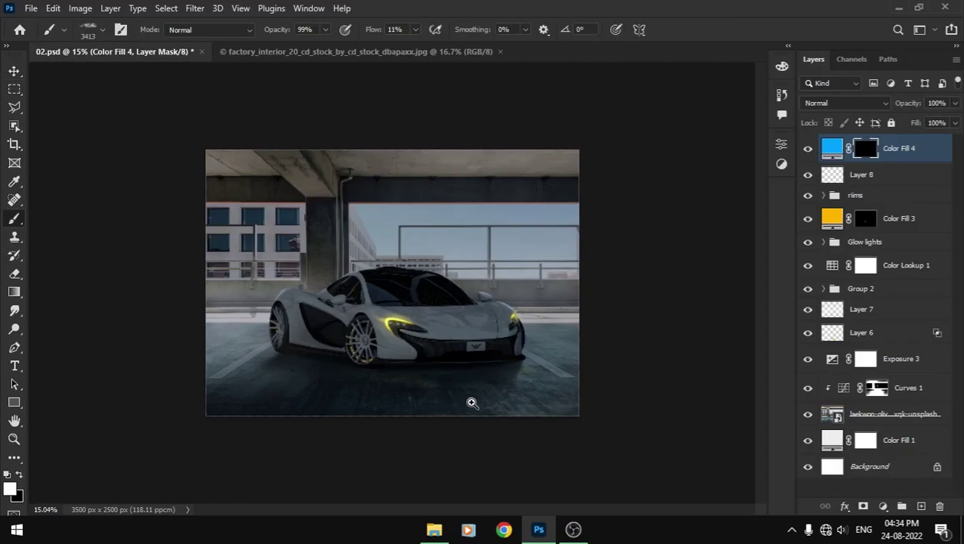
# - Zoom into the side intake and start a Pen path from the wheel-arch edge along the panel
pyautogui.press('v')
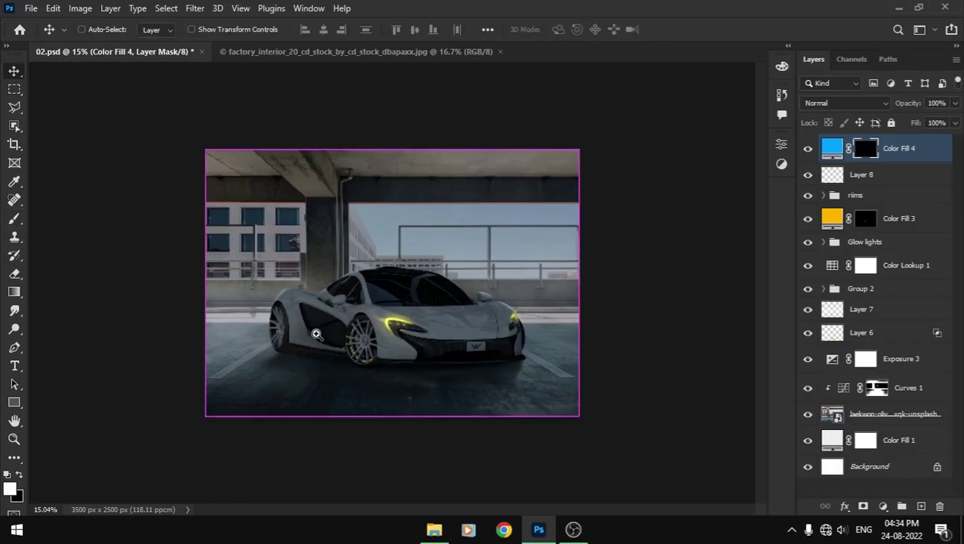
pyautogui.moveTo(309, 326); pyautogui.dragTo(451, 391)
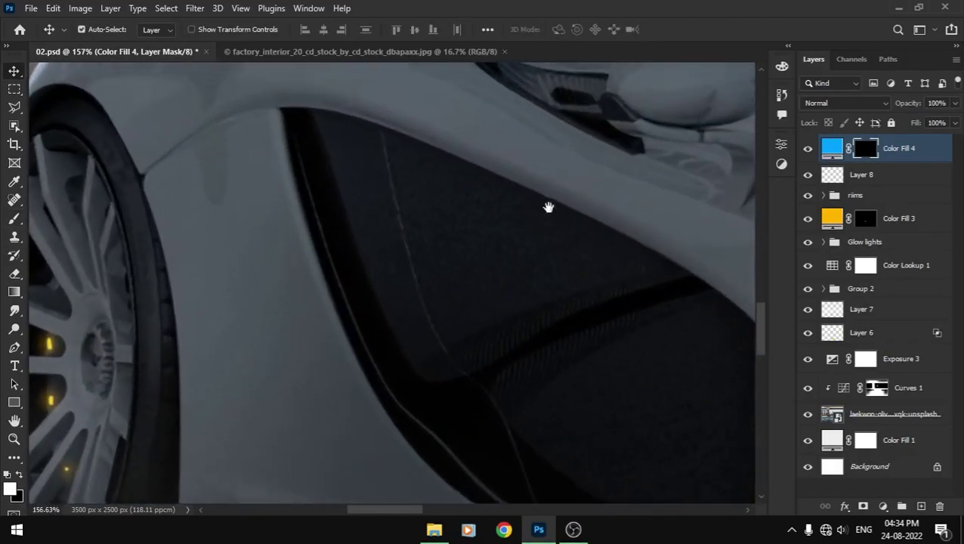
pyautogui.moveTo(547, 206)
pyautogui.mouseDown()
pyautogui.moveTo(419, 345)
pyautogui.moveTo(475, 377)
pyautogui.moveTo(483, 294)
pyautogui.mouseUp()
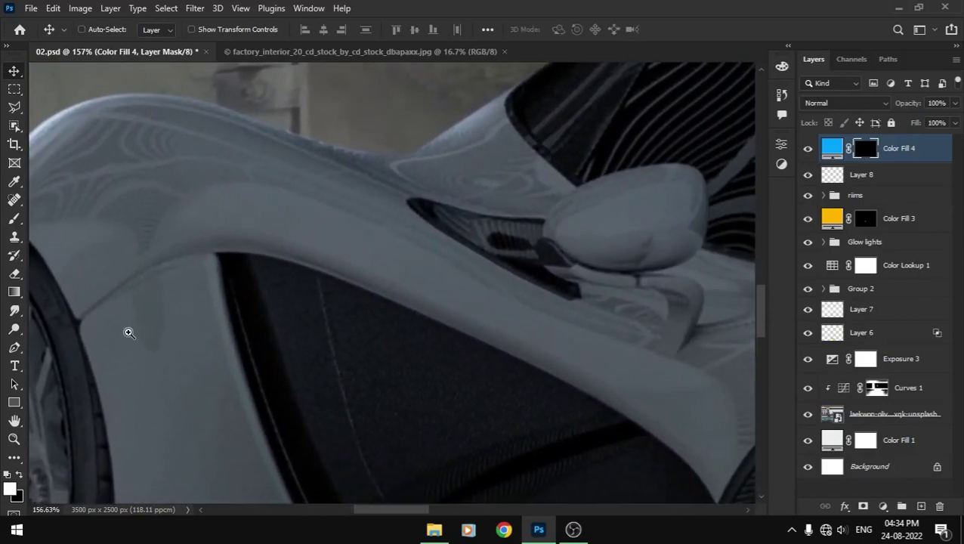
pyautogui.moveTo(127, 333); pyautogui.dragTo(238, 386)
pyautogui.press('p')
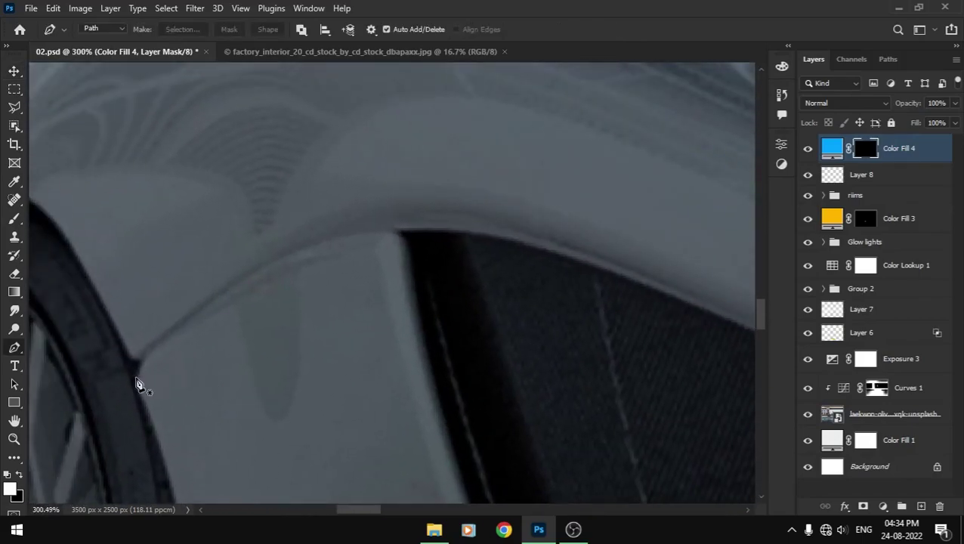
pyautogui.click(142, 366)
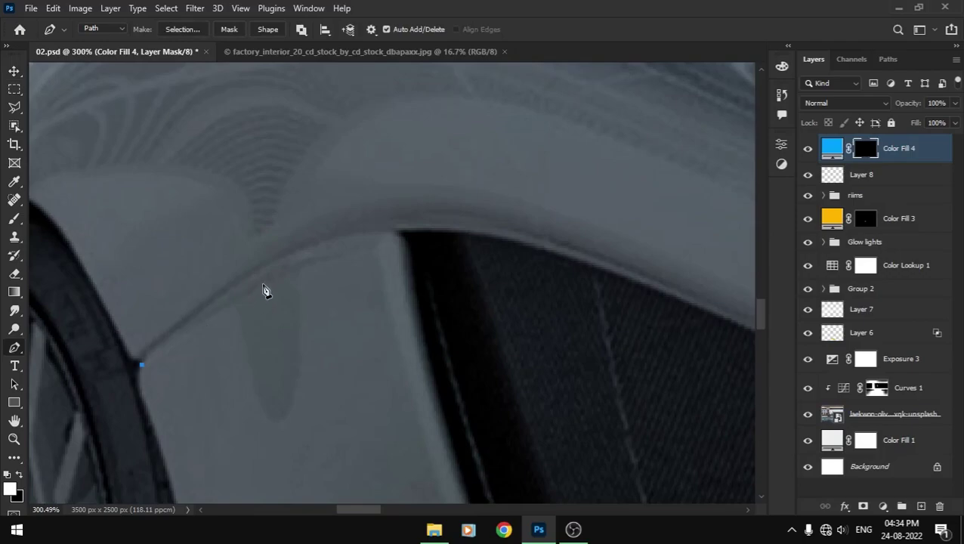
pyautogui.moveTo(264, 281); pyautogui.dragTo(325, 259)
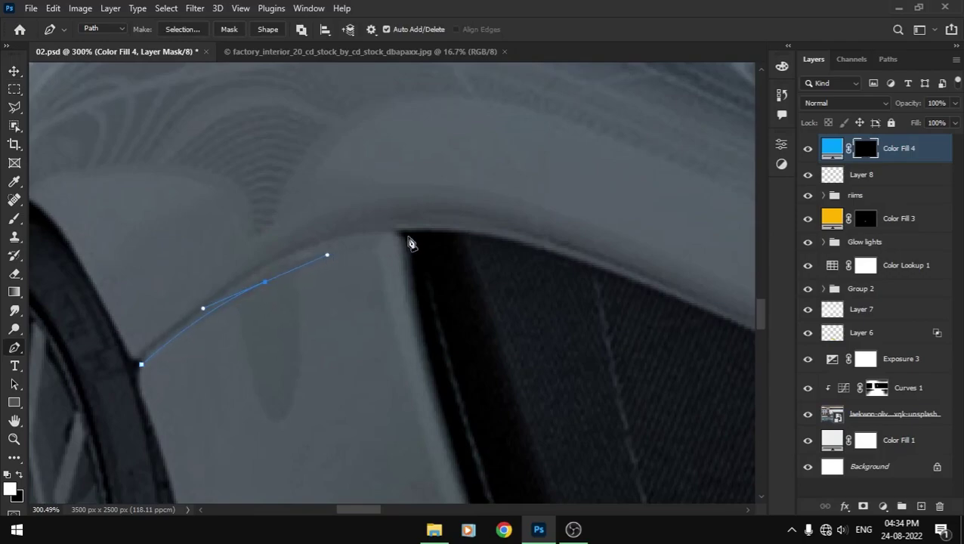
pyautogui.moveTo(399, 230); pyautogui.dragTo(548, 237)
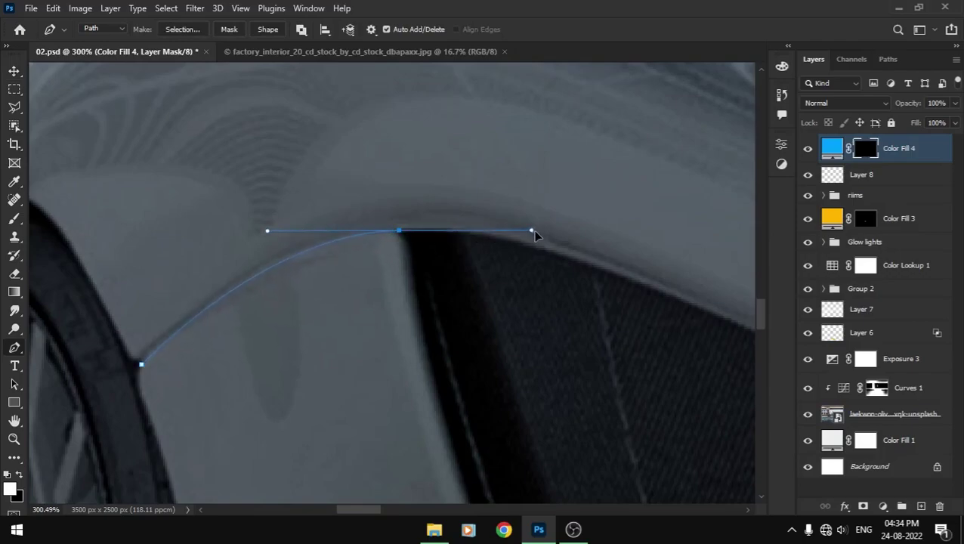
# - Redo the misplaced anchors, adding smooth points at the panel corner and lower edge
pyautogui.hotkey('ctrl', 'z')
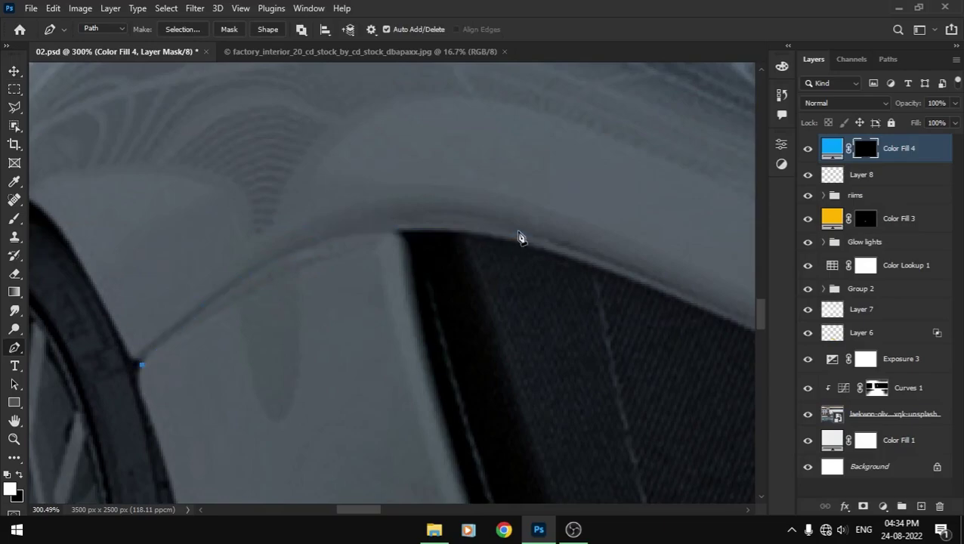
pyautogui.moveTo(518, 230); pyautogui.dragTo(630, 254)
pyautogui.hotkey('ctrl', 'z')
pyautogui.moveTo(395, 224); pyautogui.dragTo(485, 224)
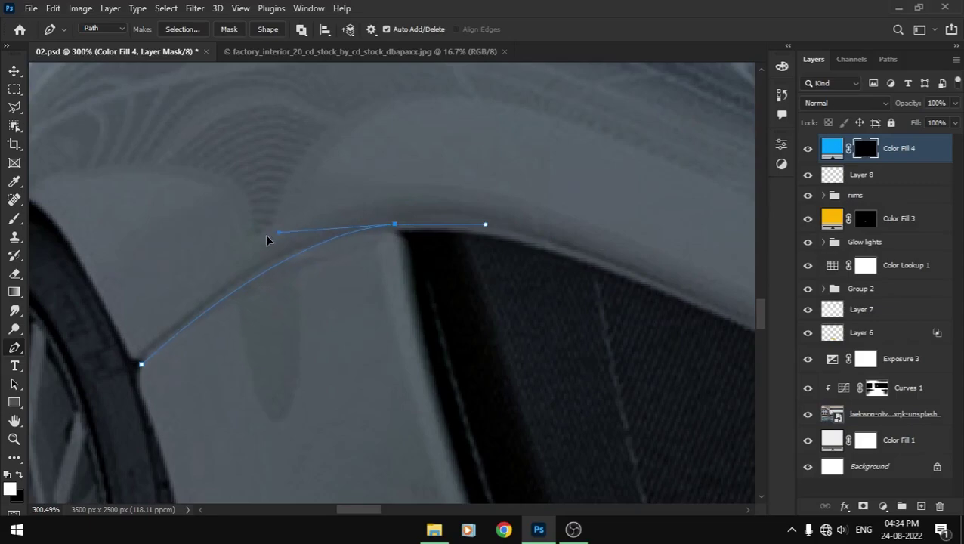
pyautogui.moveTo(304, 224); pyautogui.dragTo(232, 240)
pyautogui.moveTo(588, 239); pyautogui.dragTo(463, 199)
pyautogui.moveTo(626, 308); pyautogui.dragTo(290, 222)
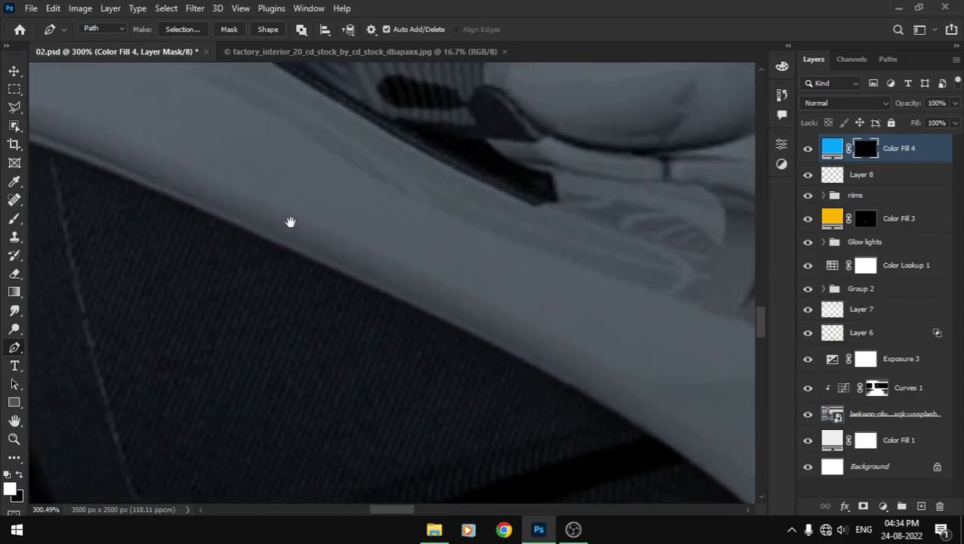
pyautogui.moveTo(178, 217); pyautogui.dragTo(299, 257)
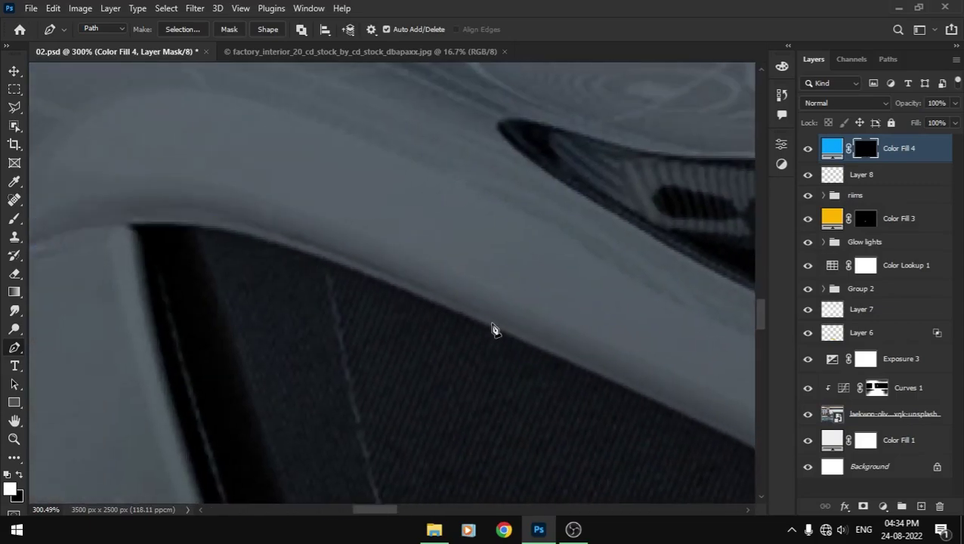
pyautogui.moveTo(492, 323); pyautogui.dragTo(597, 365)
pyautogui.moveTo(390, 280); pyautogui.dragTo(121, 140)
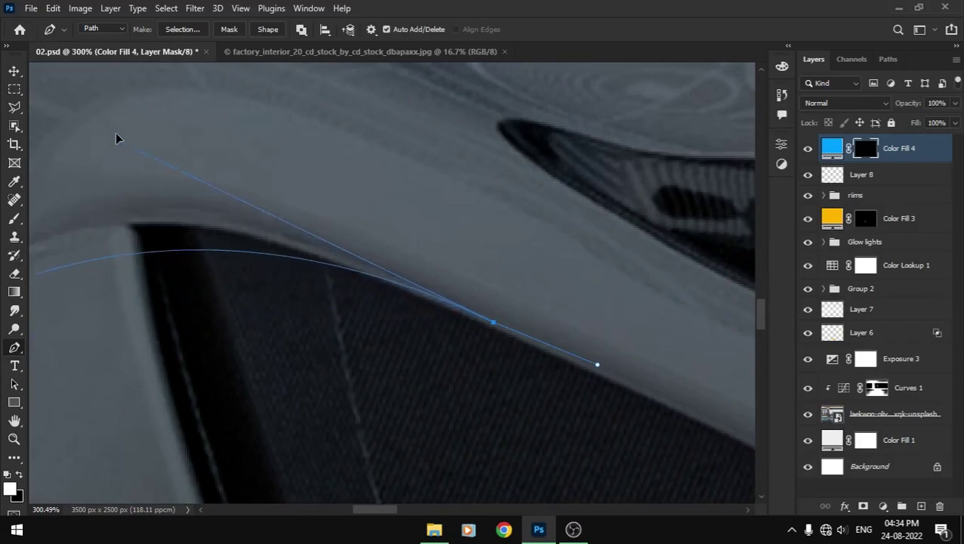
# - Refine the curve handles to fit the wheel arch and continue the path down the intake edge
pyautogui.moveTo(207, 194); pyautogui.dragTo(447, 292)
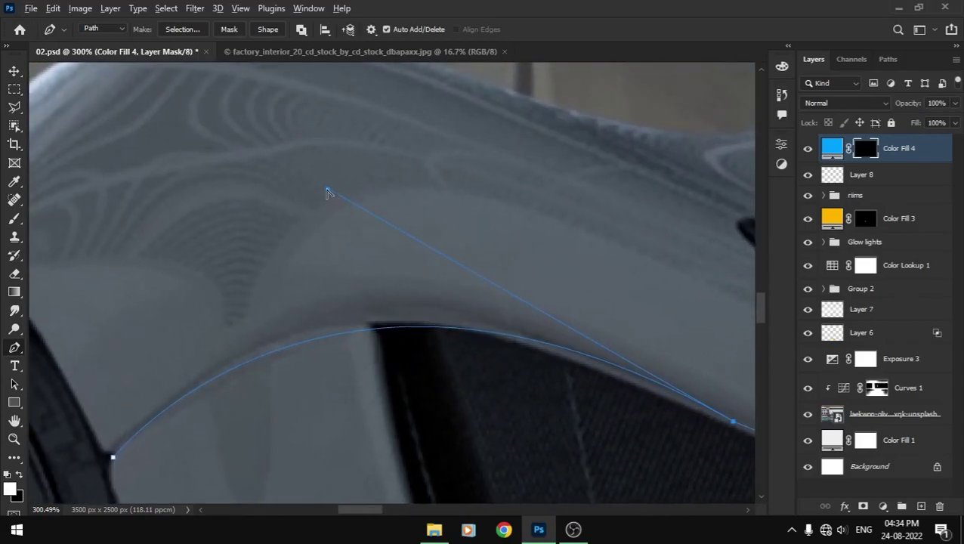
pyautogui.moveTo(328, 188)
pyautogui.mouseDown()
pyautogui.moveTo(262, 165)
pyautogui.moveTo(330, 149)
pyautogui.mouseUp()
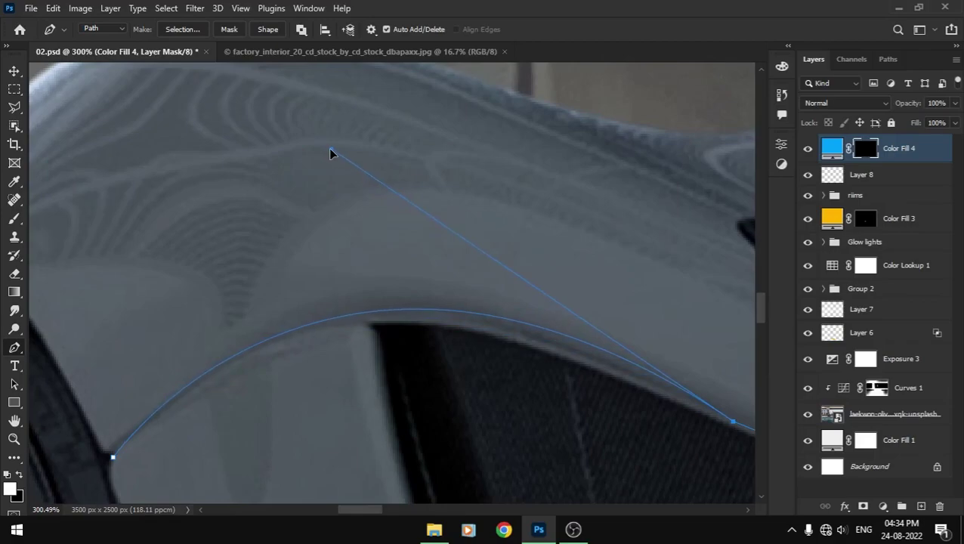
pyautogui.scroll(-3, 330, 149)
pyautogui.moveTo(566, 349)
pyautogui.mouseDown()
pyautogui.moveTo(433, 295)
pyautogui.moveTo(487, 364)
pyautogui.mouseUp()
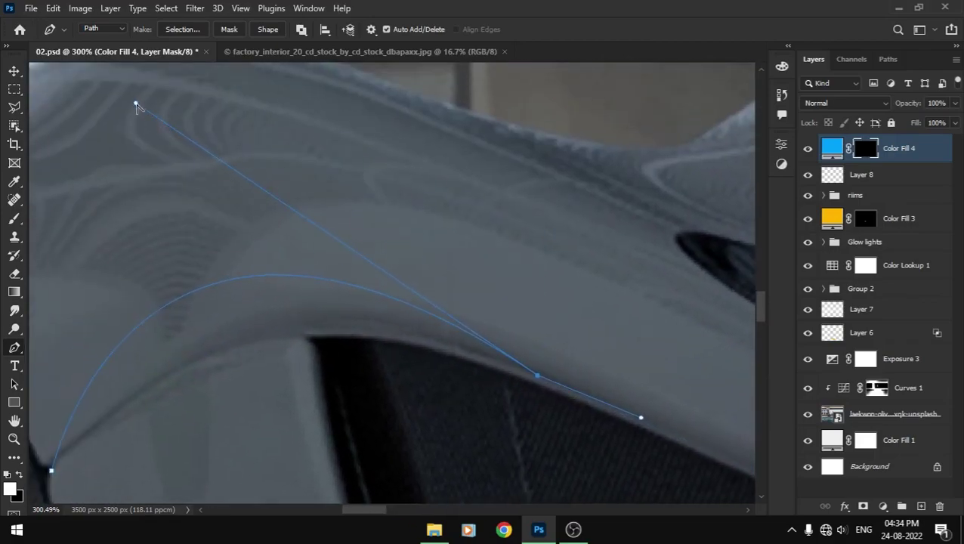
pyautogui.moveTo(136, 106)
pyautogui.mouseDown()
pyautogui.moveTo(230, 247)
pyautogui.moveTo(211, 228)
pyautogui.moveTo(246, 228)
pyautogui.moveTo(233, 223)
pyautogui.moveTo(286, 277)
pyautogui.moveTo(193, 272)
pyautogui.moveTo(192, 261)
pyautogui.moveTo(223, 237)
pyautogui.mouseUp()
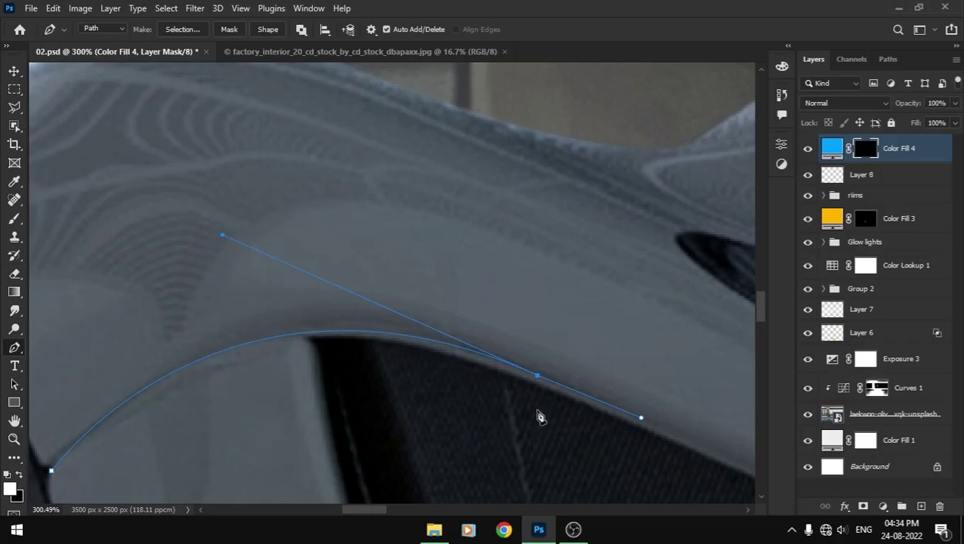
pyautogui.moveTo(540, 379); pyautogui.dragTo(516, 368)
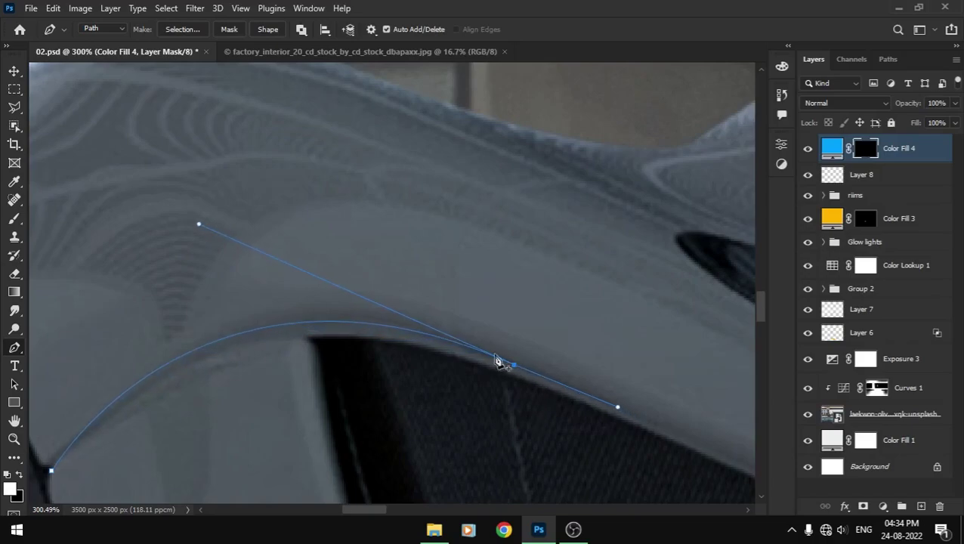
pyautogui.moveTo(199, 224); pyautogui.dragTo(231, 238)
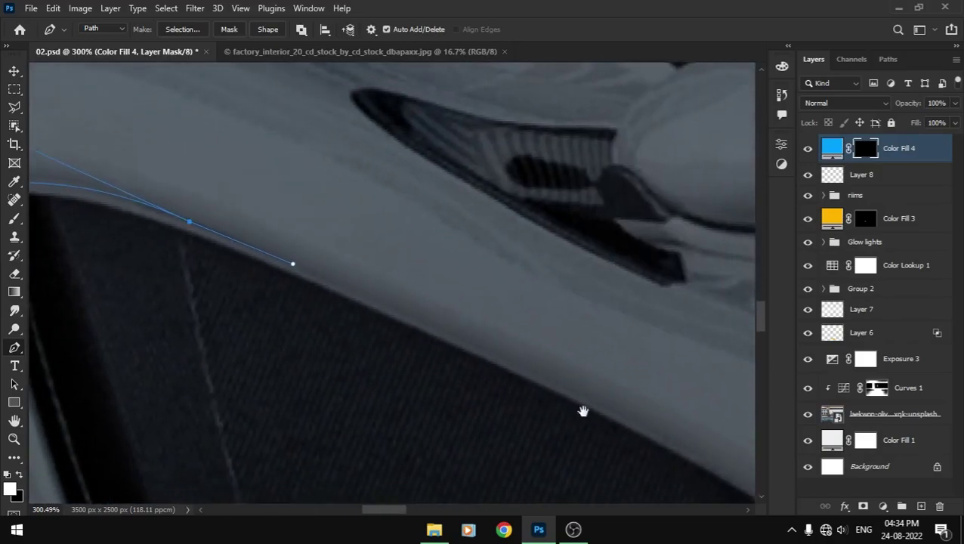
pyautogui.moveTo(583, 409); pyautogui.dragTo(427, 336)
pyautogui.moveTo(521, 362); pyautogui.dragTo(634, 468)
# - Stroke the traced path with the pencil, then stroke it again with the brush
pyautogui.rightClick(404, 258)
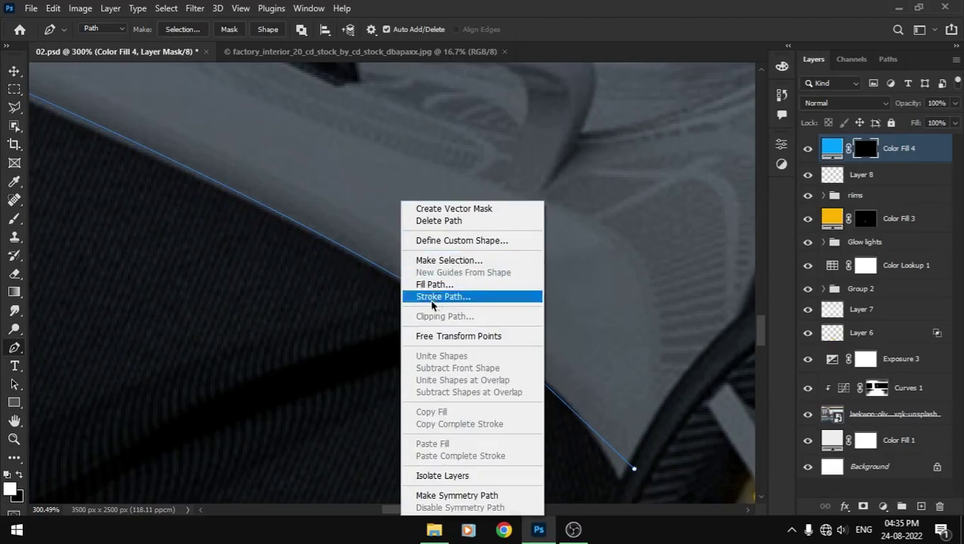
pyautogui.click(456, 292)
pyautogui.press('Return')
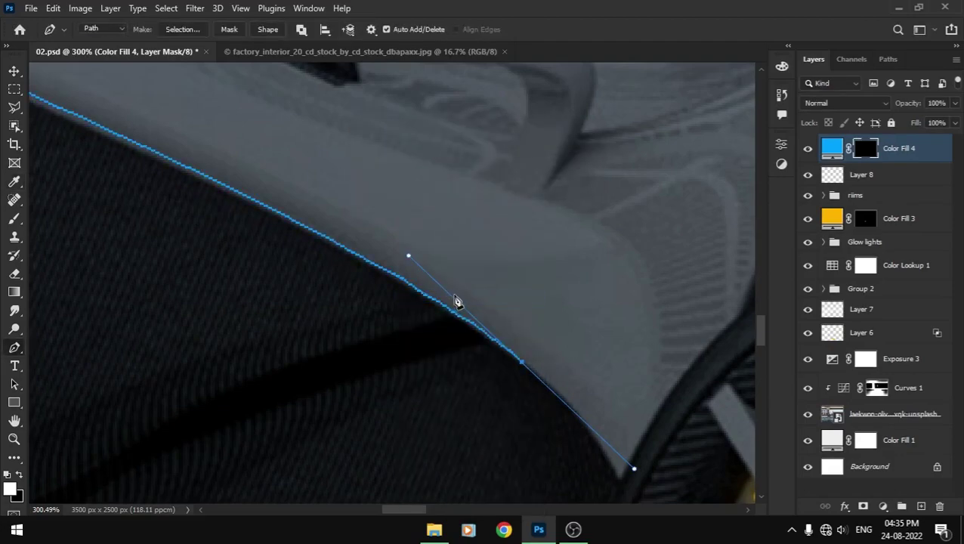
pyautogui.rightClick(409, 202)
pyautogui.click(452, 297)
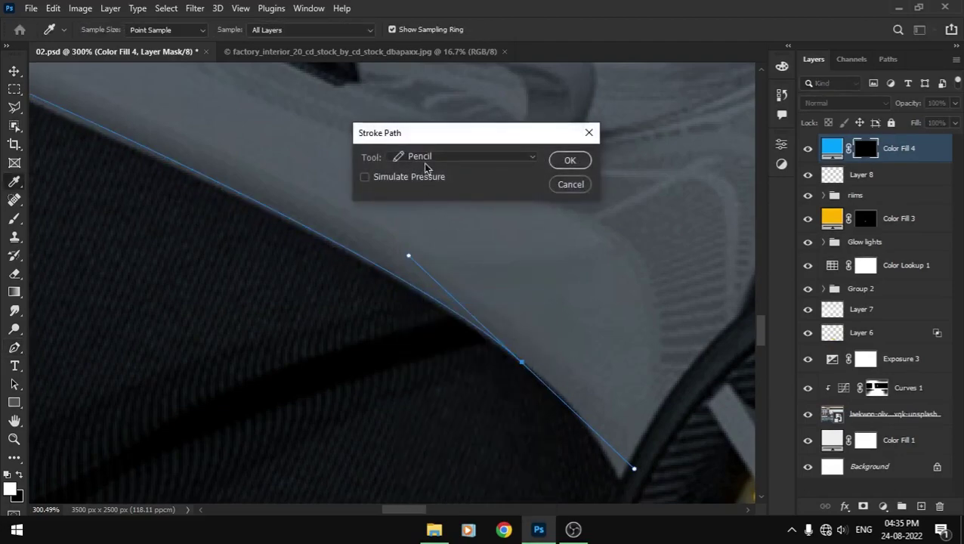
pyautogui.click(423, 157)
pyautogui.click(423, 183)
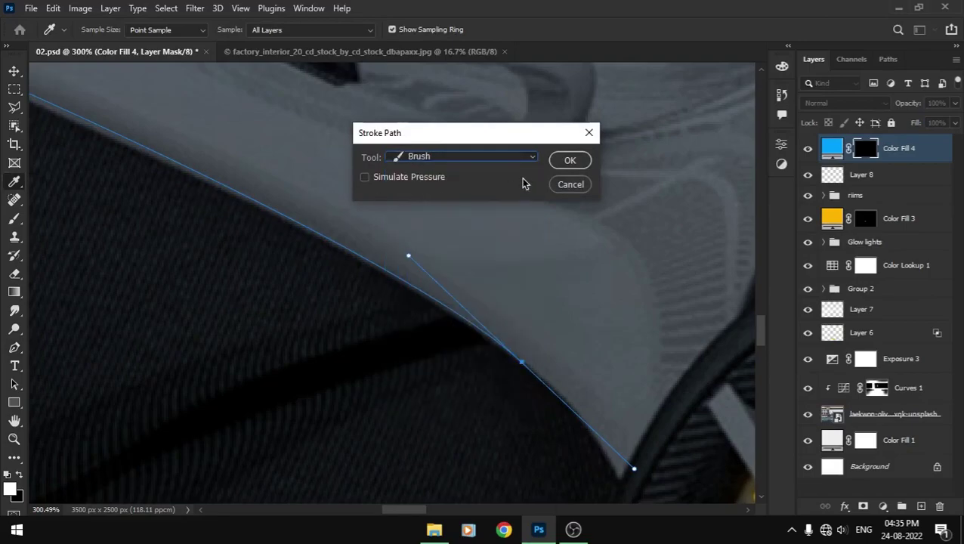
pyautogui.press('Return')
# - Set the brush to a 32 px soft round from the Basic folder
pyautogui.press('b')
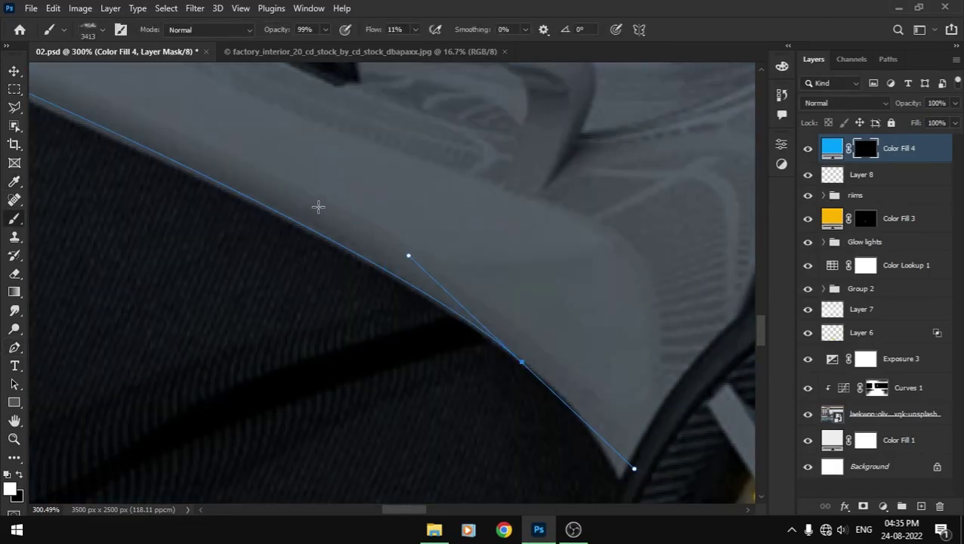
pyautogui.rightClick(397, 185)
pyautogui.click(484, 220)
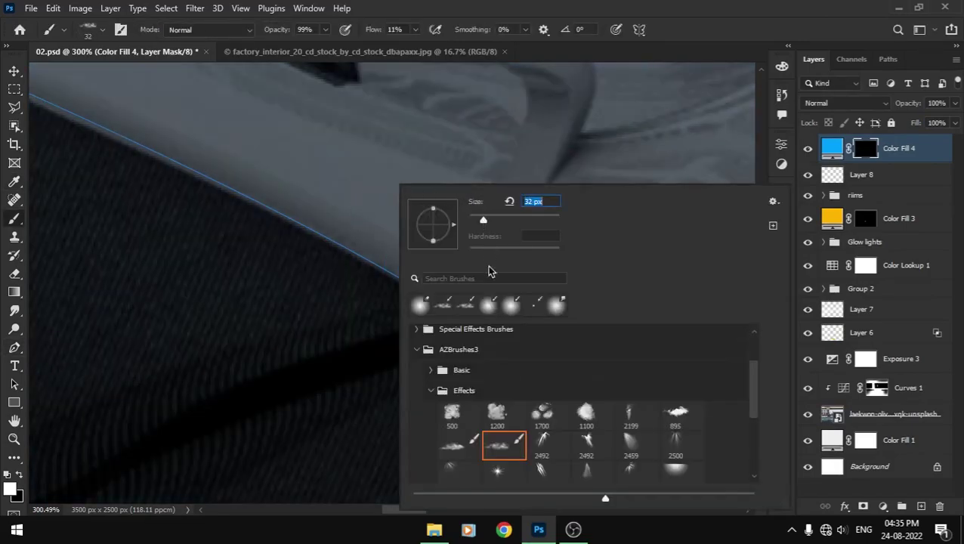
pyautogui.click(431, 391)
pyautogui.click(431, 369)
pyautogui.click(497, 395)
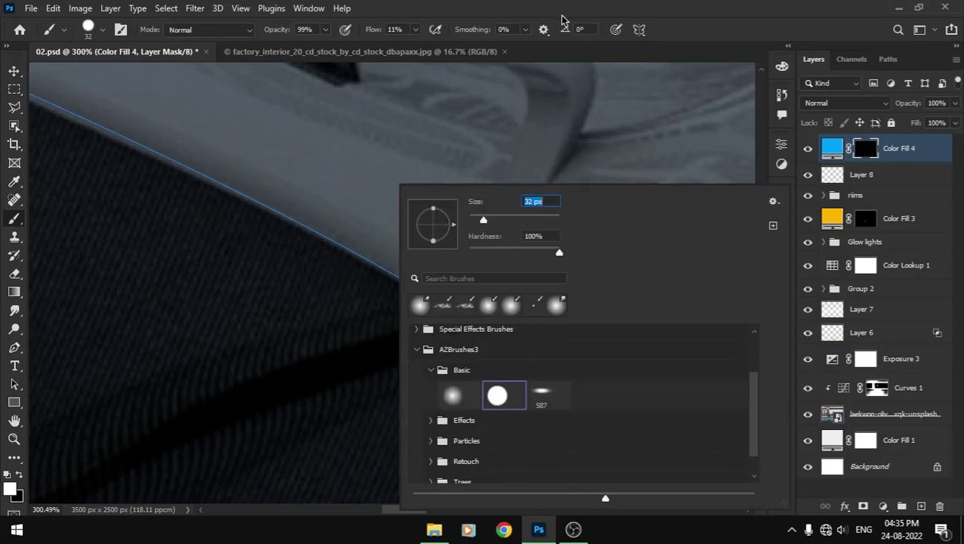
pyautogui.click(452, 395)
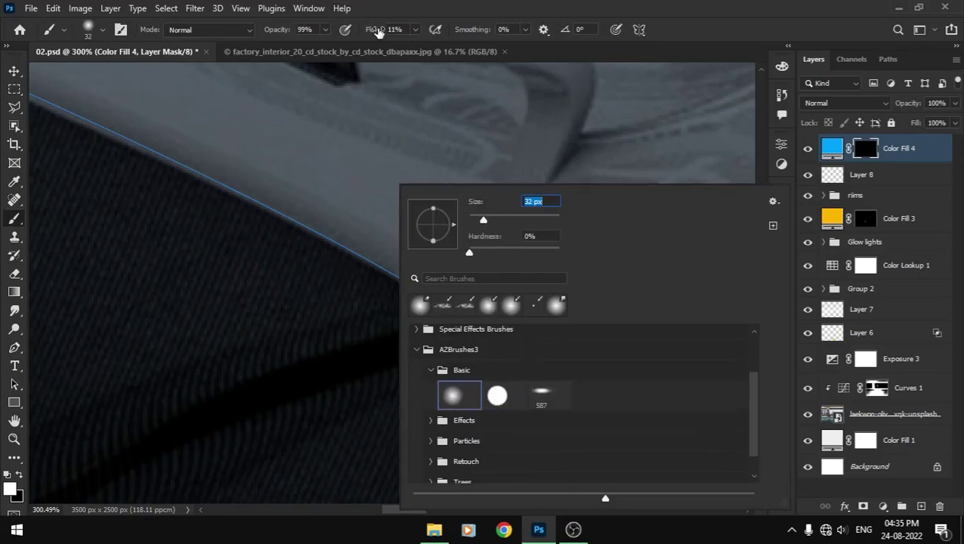
# - Set brush opacity and flow to 100% and undo a stray blue stroke
pyautogui.press('Return')
pyautogui.press('0')
pyautogui.hotkey('shift', '0')
pyautogui.moveTo(359, 136); pyautogui.dragTo(517, 218)
pyautogui.hotkey('ctrl', 'z')
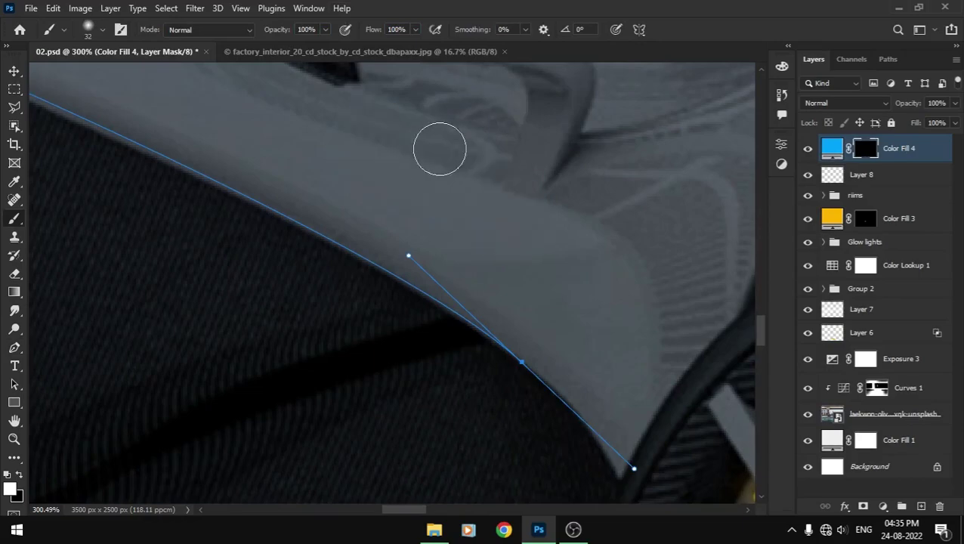
pyautogui.scroll(-5, 425, 221)
# - Stroke the traced path with the 32 px soft brush and hide the path outline
pyautogui.press('p')
pyautogui.rightClick(359, 198)
pyautogui.click(425, 299)
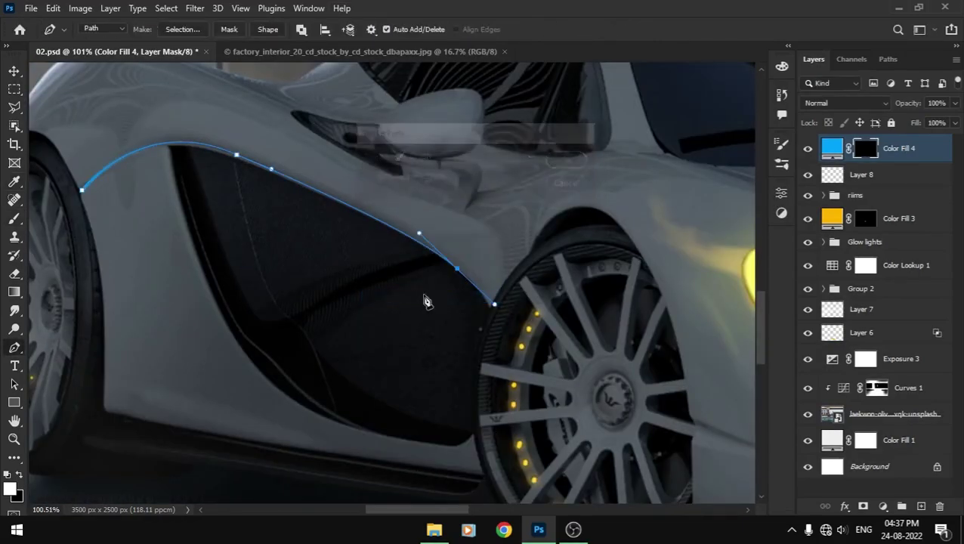
pyautogui.rightClick(378, 198)
pyautogui.click(423, 237)
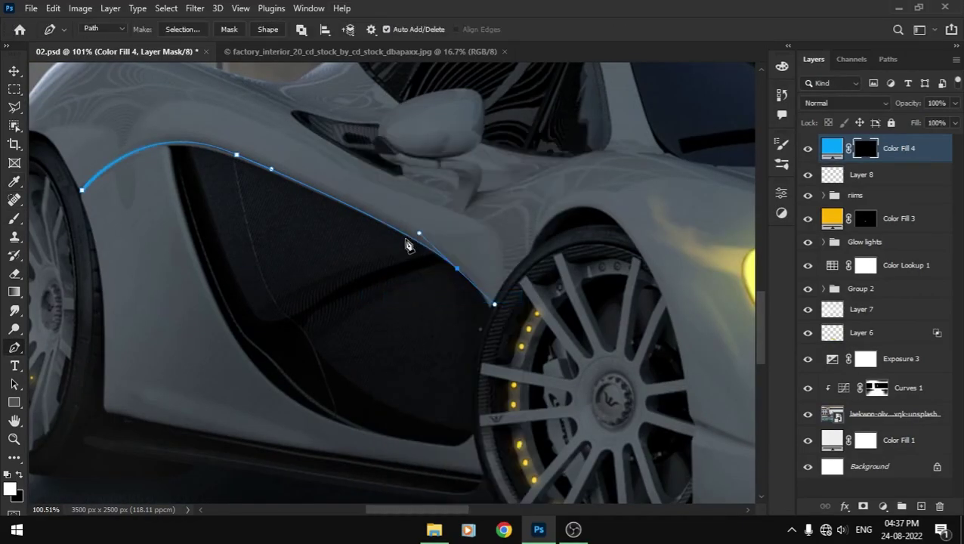
pyautogui.press('Return')
# - Try painting out the blue line's right end in black on its mask, then undo it
pyautogui.scroll(-5, 179, 278)
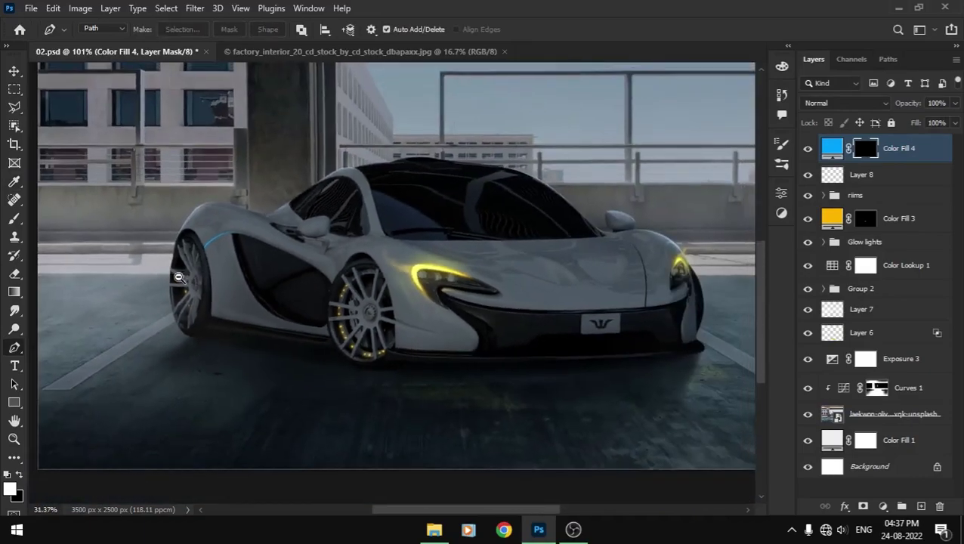
pyautogui.scroll(-1, 212, 277)
pyautogui.scroll(4, 227, 250)
pyautogui.scroll(3, 340, 295)
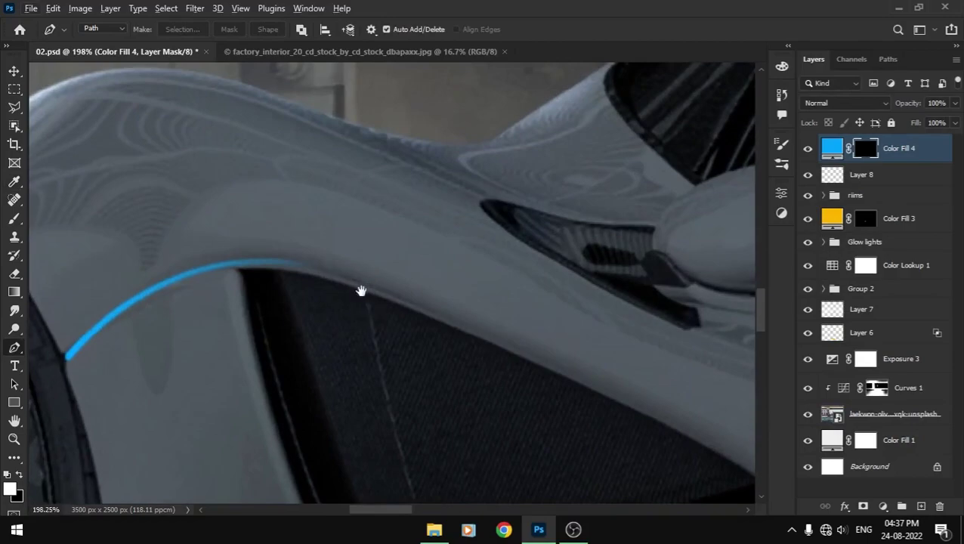
pyautogui.press('b')
pyautogui.press('x')
pyautogui.press(']')
pyautogui.press(']')
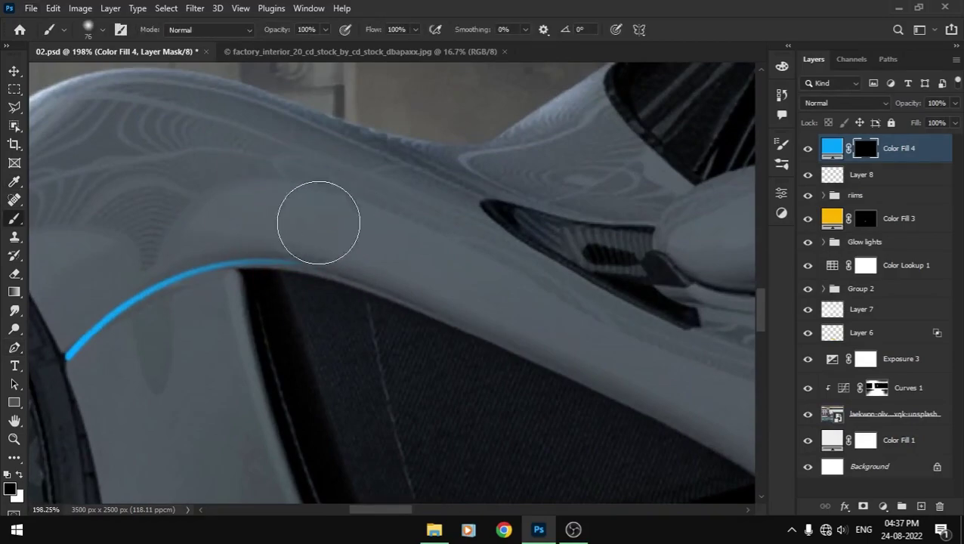
pyautogui.moveTo(316, 224); pyautogui.dragTo(315, 209)
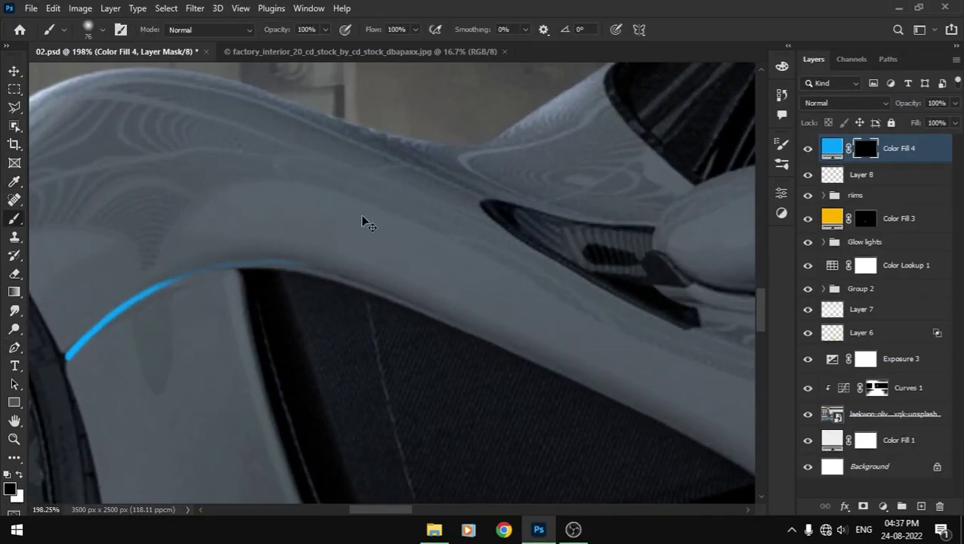
pyautogui.hotkey('ctrl', 'z')
# - Set the brush to a soft round preset at 170 px
pyautogui.rightClick(380, 202)
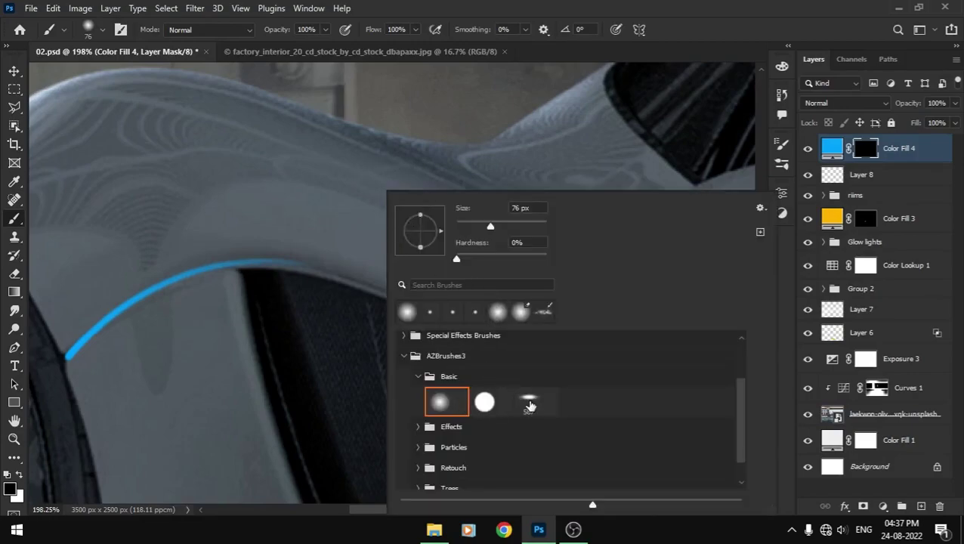
pyautogui.click(533, 406)
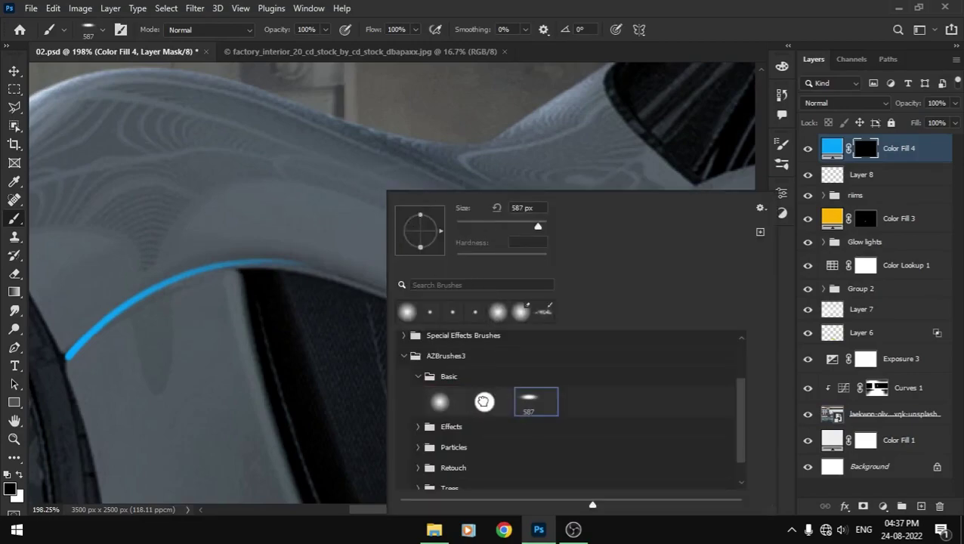
pyautogui.click(483, 402)
pyautogui.press('Return')
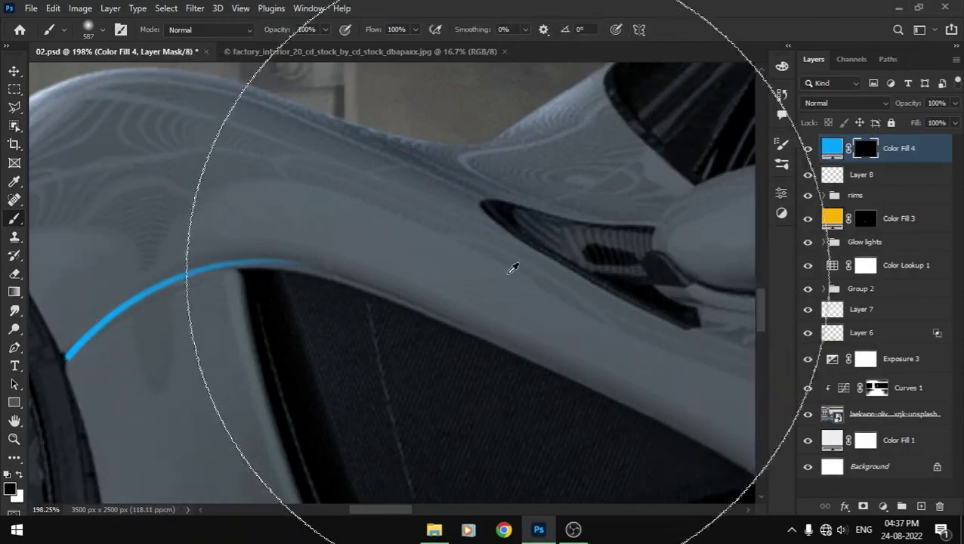
pyautogui.moveTo(512, 268); pyautogui.dragTo(206, 278)
# - Blend Color Fill 4 with Linear Dodge (Add), fit the image, and duplicate the layer
pyautogui.click(869, 104)
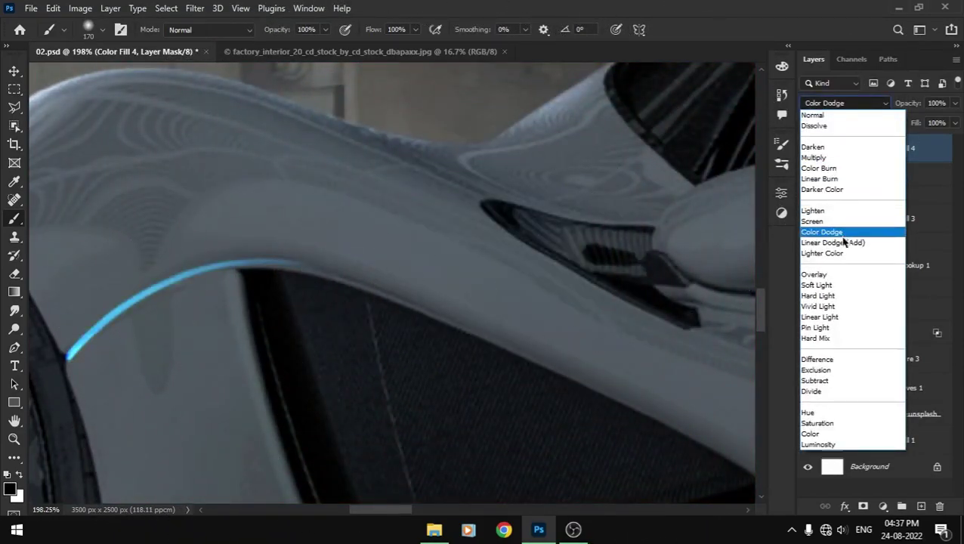
pyautogui.click(840, 240)
pyautogui.hotkey('ctrl', '0')
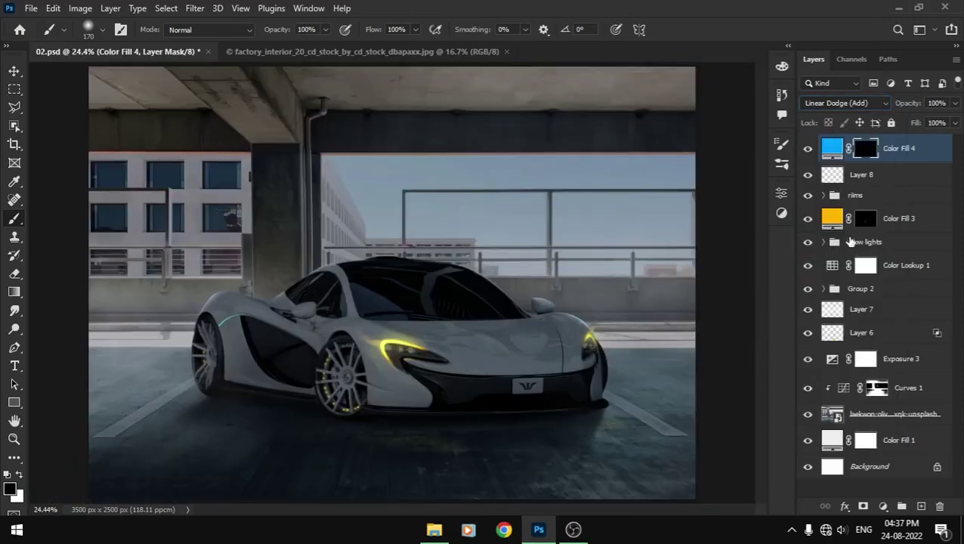
pyautogui.hotkey('ctrl', 'j')
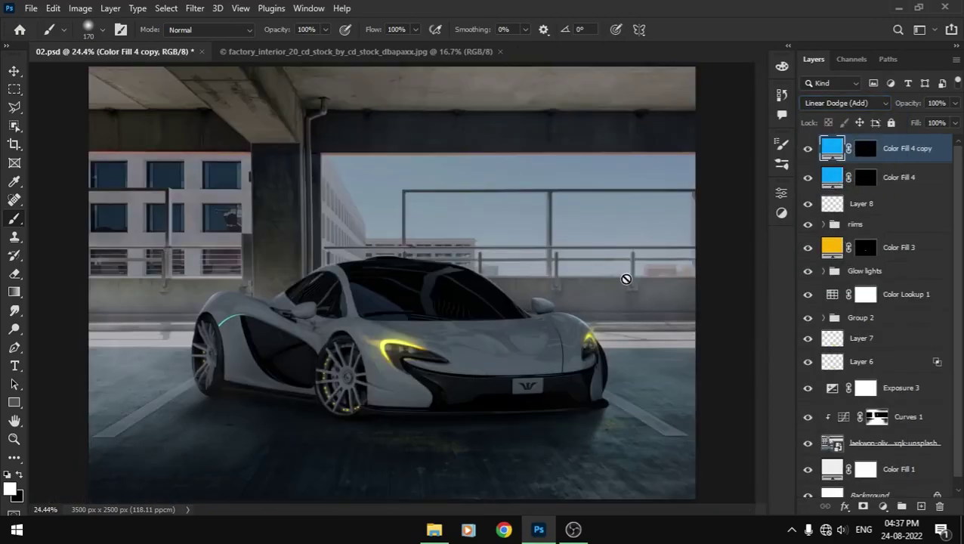
# - Make Color Fill 4 copy 2 and ready a 47 px brush at 25% flow on its mask
pyautogui.hotkey('ctrl', 'j')
pyautogui.click(866, 149)
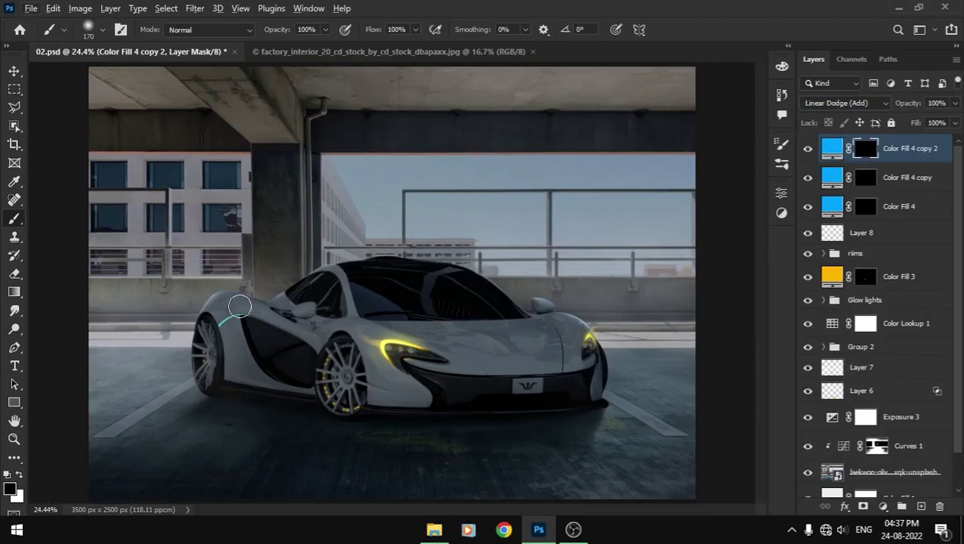
pyautogui.scroll(2, 286, 355)
pyautogui.scroll(8, 336, 372)
pyautogui.moveTo(408, 321); pyautogui.dragTo(370, 324)
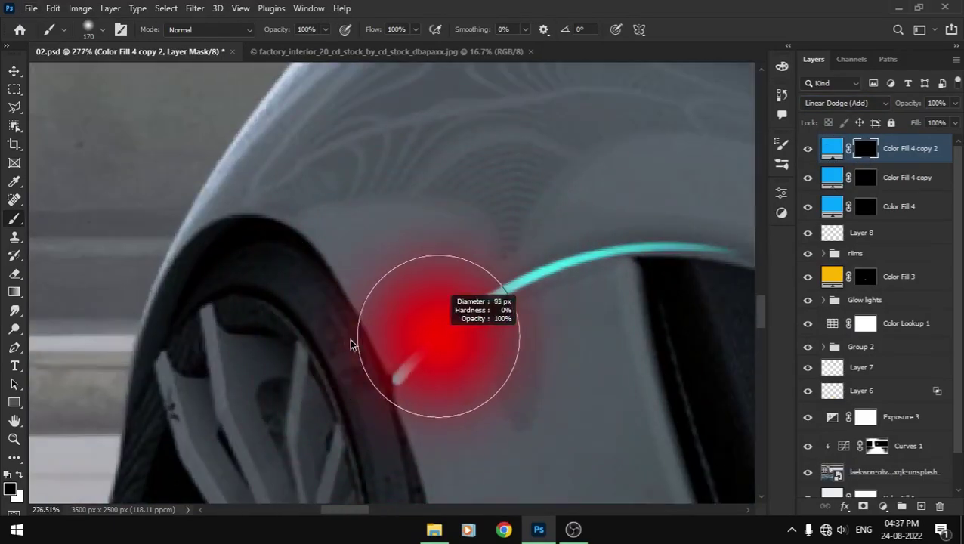
pyautogui.moveTo(408, 369); pyautogui.dragTo(393, 370)
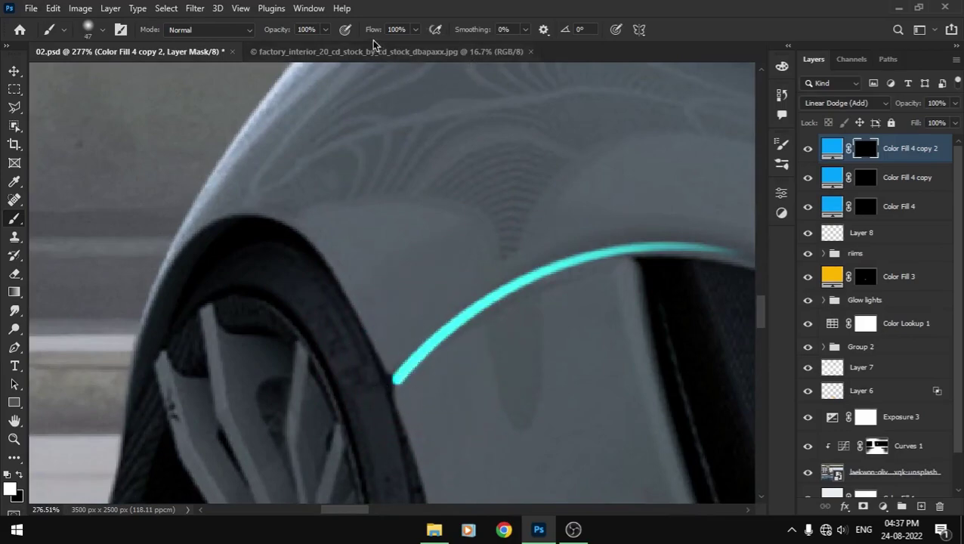
pyautogui.click(396, 29)
pyautogui.write('25')
# - Paint a cyan glow along the accent line, then trim excess haze above and below in black
pyautogui.moveTo(394, 383)
pyautogui.mouseDown()
pyautogui.moveTo(665, 250)
pyautogui.moveTo(452, 236)
pyautogui.moveTo(581, 263)
pyautogui.mouseUp()
pyautogui.press('x')
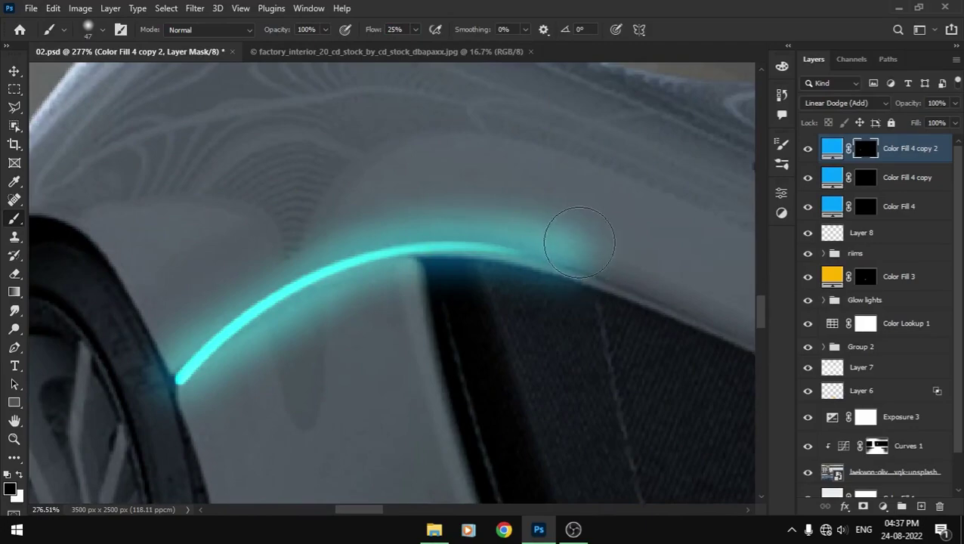
pyautogui.moveTo(636, 147); pyautogui.dragTo(510, 163)
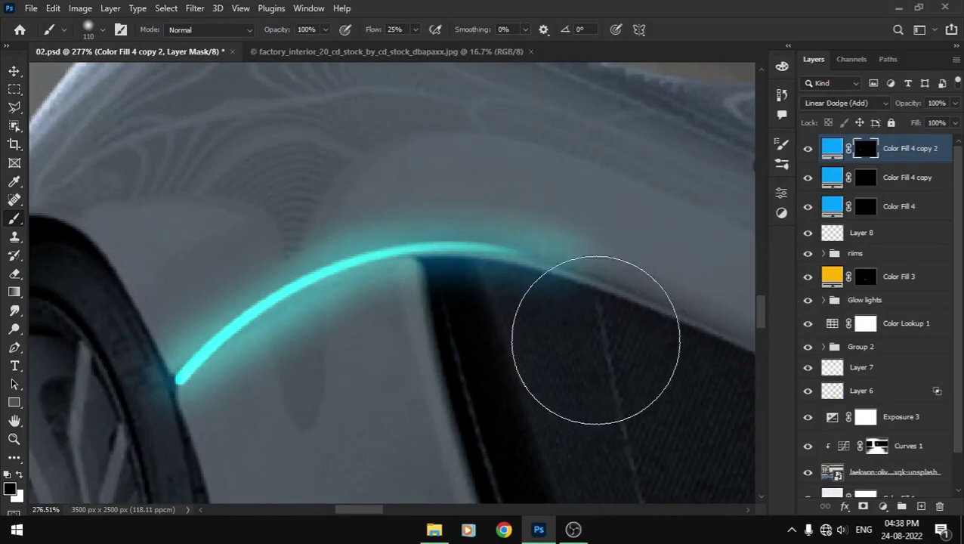
pyautogui.moveTo(596, 333)
pyautogui.mouseDown()
pyautogui.moveTo(358, 383)
pyautogui.moveTo(305, 417)
pyautogui.mouseUp()
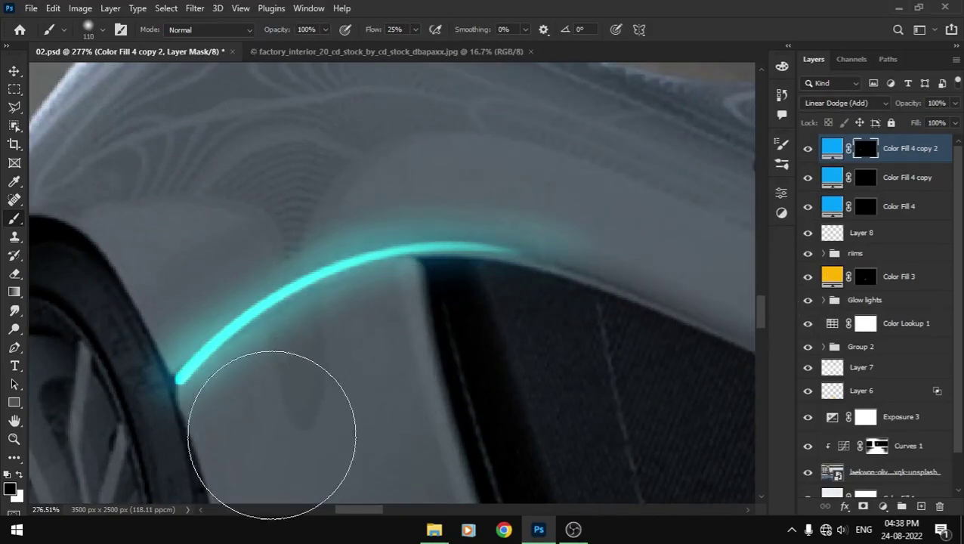
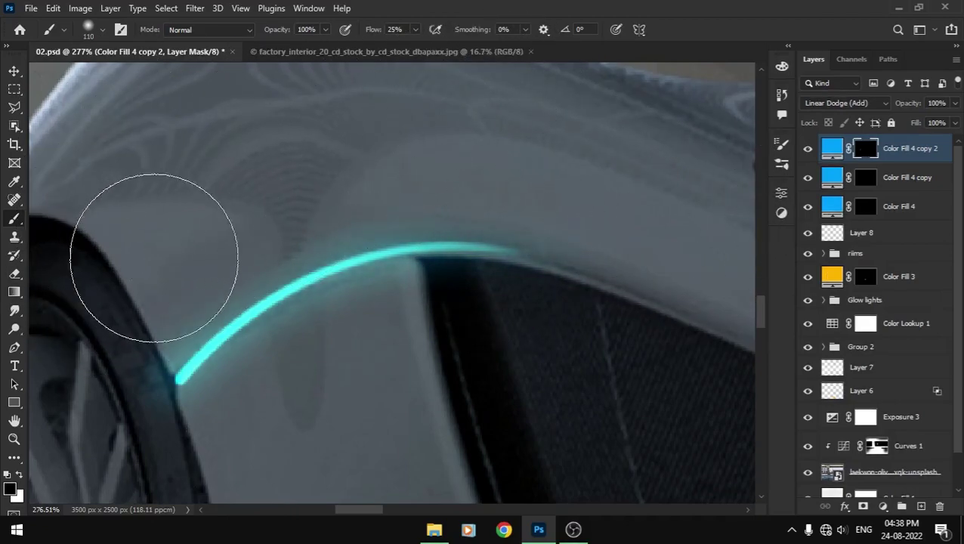
# - Save the composite and stamp all visible layers into a new top Layer 9
pyautogui.moveTo(276, 216); pyautogui.dragTo(217, 229)
pyautogui.hotkey('ctrl', '0')
pyautogui.press('v')
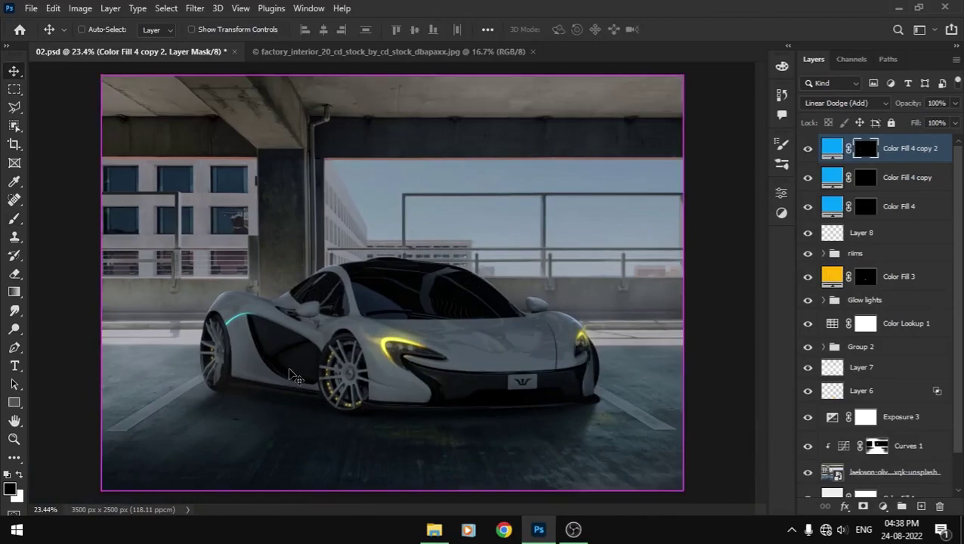
pyautogui.hotkey('ctrl', 's')
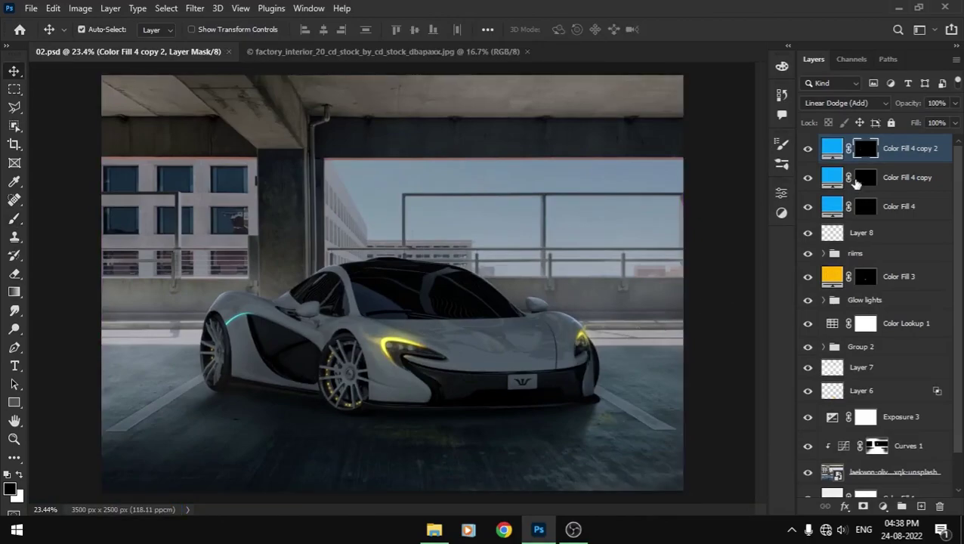
pyautogui.hotkey('ctrl', 'shift', 'alt', 'e')
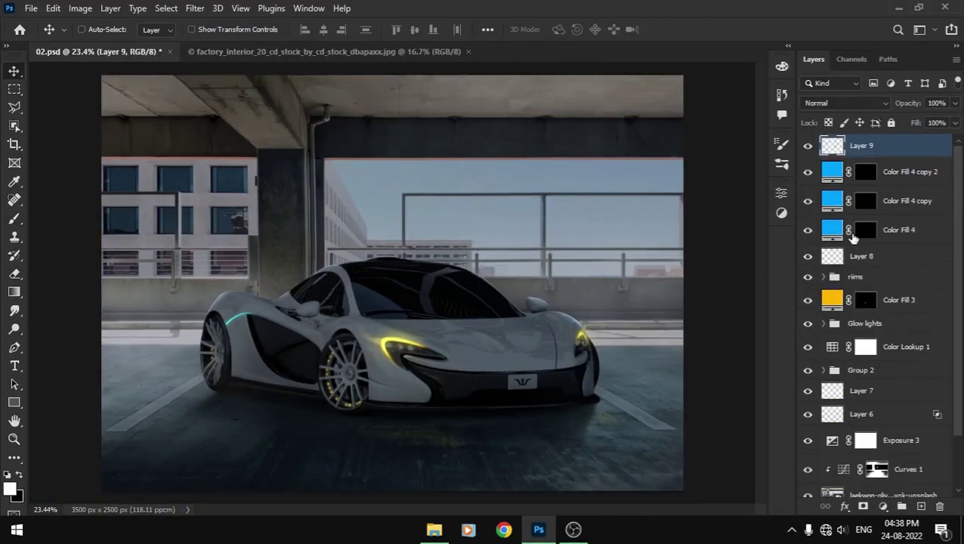
pyautogui.click(195, 8)
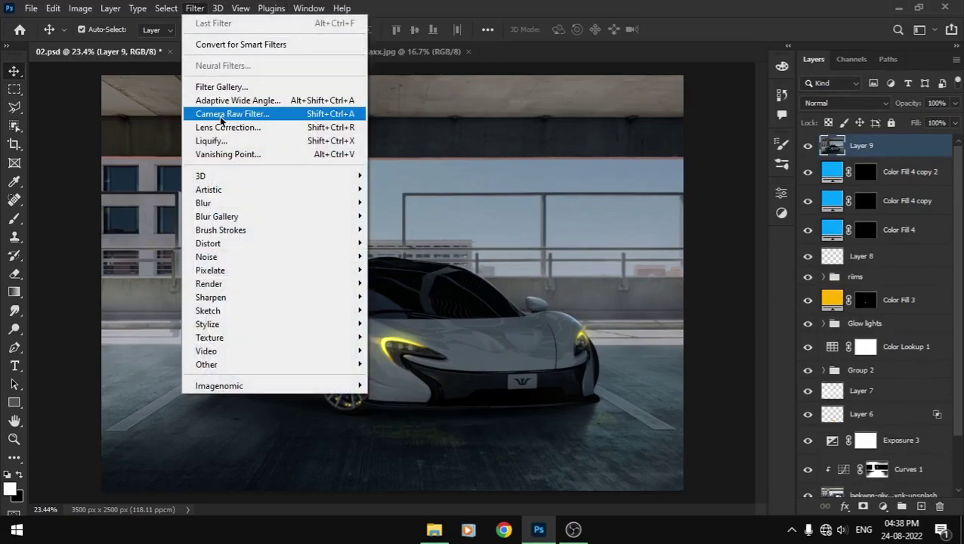
# - In Camera Raw Calibration, set Blue Primary hue −18, saturation +5 and Red Primary hue +20, saturation +17
pyautogui.click(302, 114)
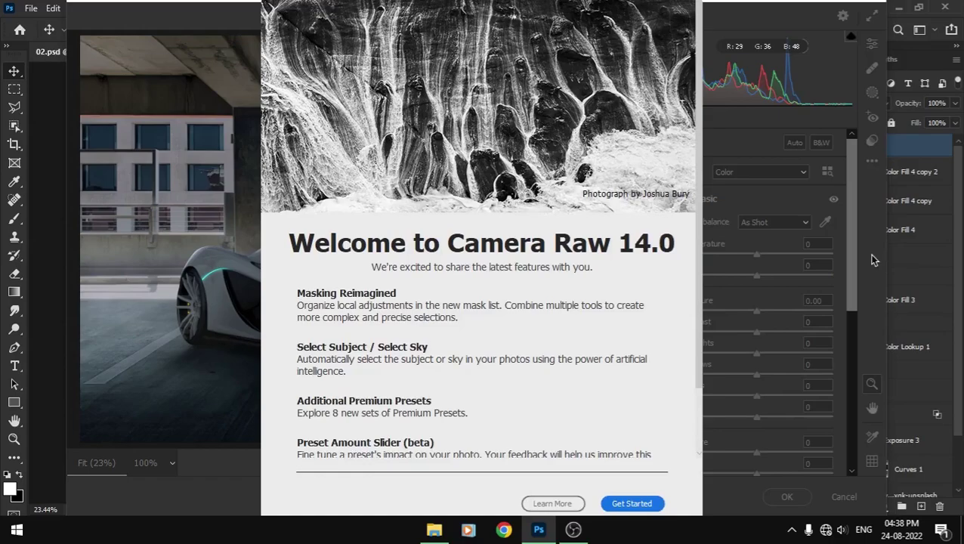
pyautogui.click(631, 503)
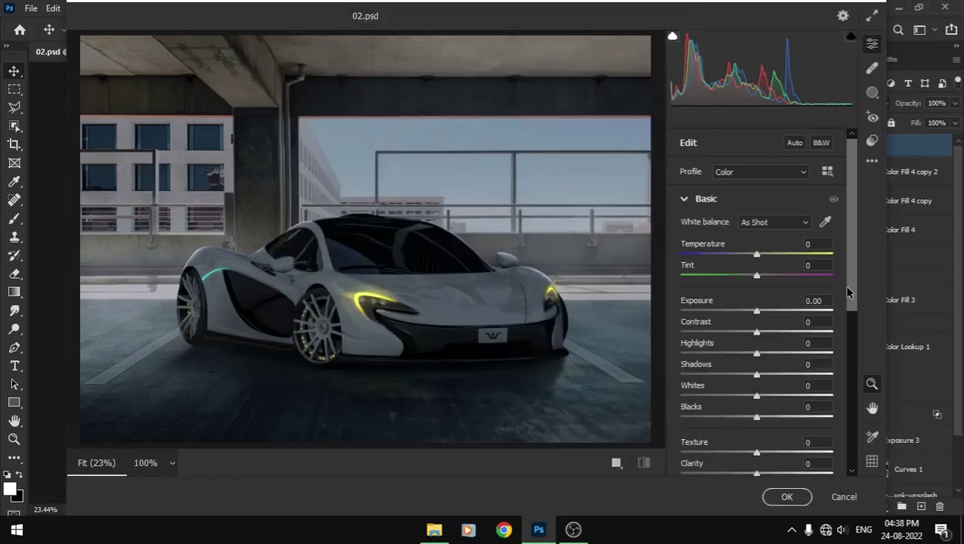
pyautogui.moveTo(848, 294); pyautogui.dragTo(856, 468)
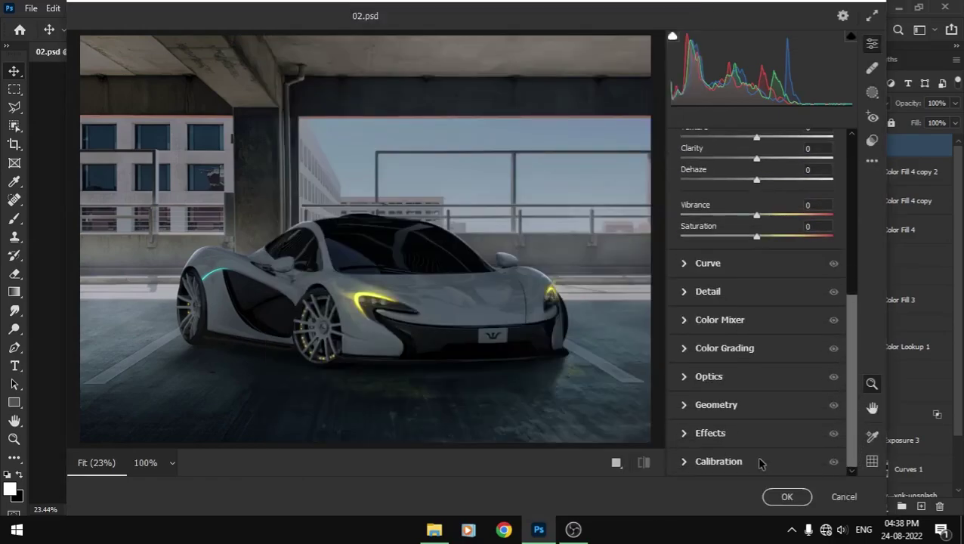
pyautogui.click(761, 463)
pyautogui.moveTo(763, 445)
pyautogui.mouseDown()
pyautogui.moveTo(744, 451)
pyautogui.moveTo(785, 463)
pyautogui.moveTo(680, 466)
pyautogui.mouseUp()
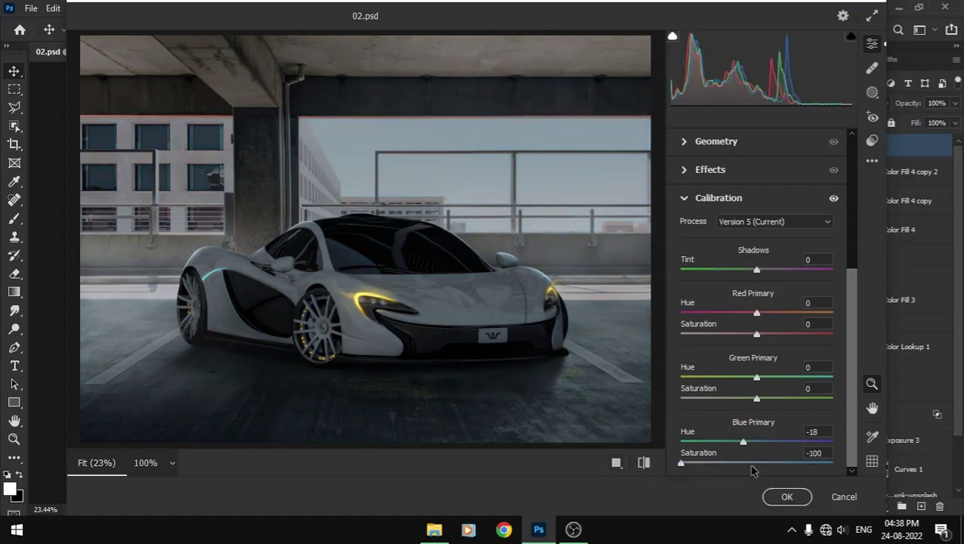
pyautogui.moveTo(752, 470); pyautogui.dragTo(761, 469)
pyautogui.moveTo(757, 318)
pyautogui.mouseDown()
pyautogui.moveTo(772, 318)
pyautogui.moveTo(772, 340)
pyautogui.mouseUp()
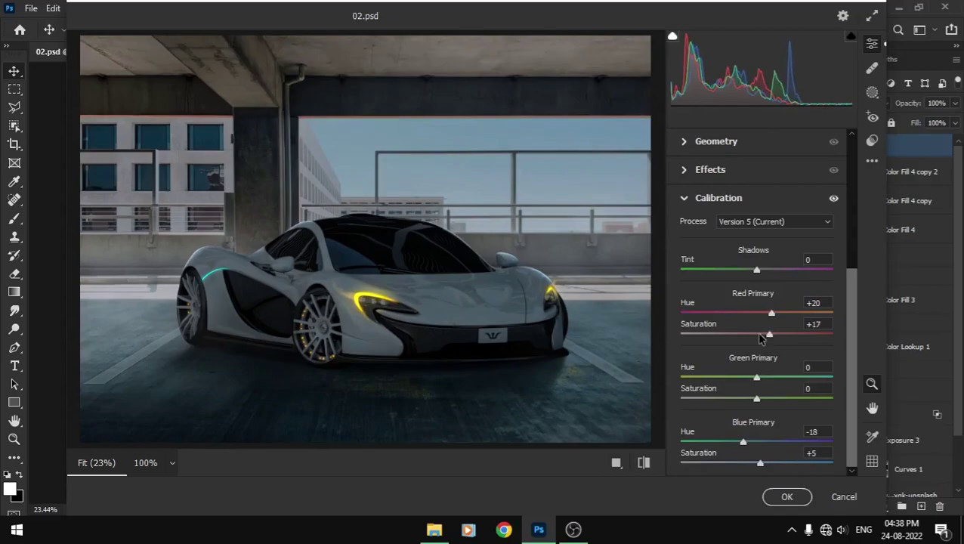
# - In the Basic panel, set Clarity to +23 and Vibrance to +31
pyautogui.click(684, 200)
pyautogui.click(694, 200)
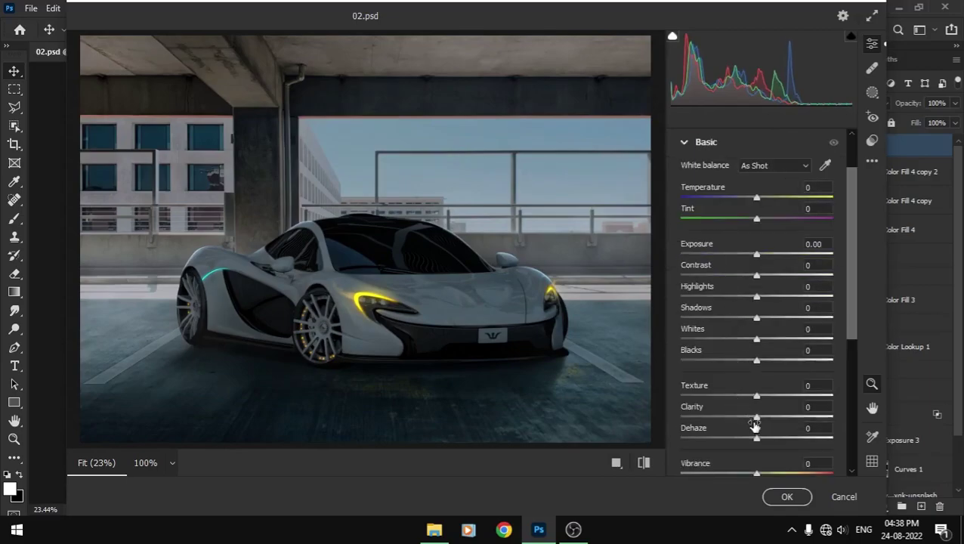
pyautogui.moveTo(768, 421); pyautogui.dragTo(780, 421)
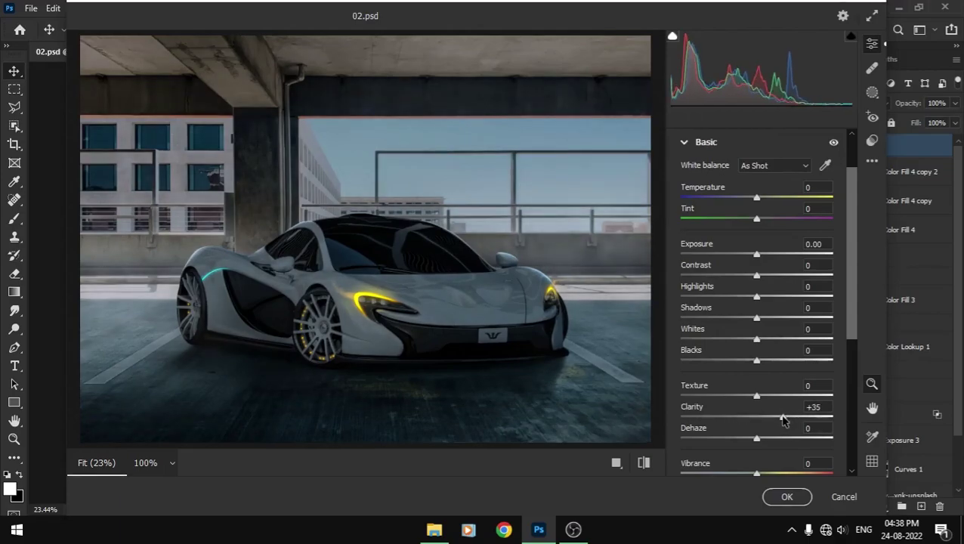
pyautogui.moveTo(778, 420); pyautogui.dragTo(773, 422)
pyautogui.moveTo(765, 474); pyautogui.dragTo(780, 473)
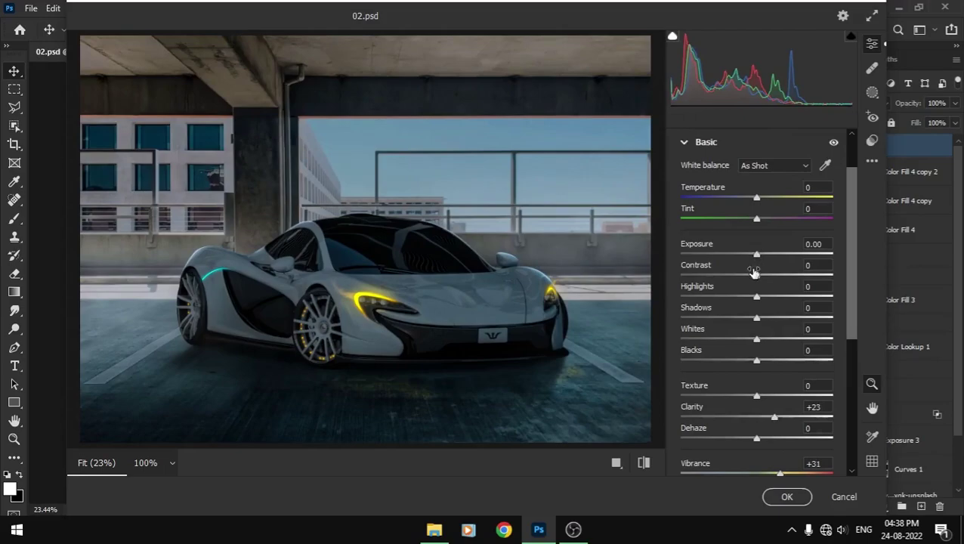
# - Set Contrast −24, Highlights −32, Shadows and Whites +24, Blacks −28, Exposure +0.10, slightly warmer Temperature
pyautogui.moveTo(757, 277); pyautogui.dragTo(739, 277)
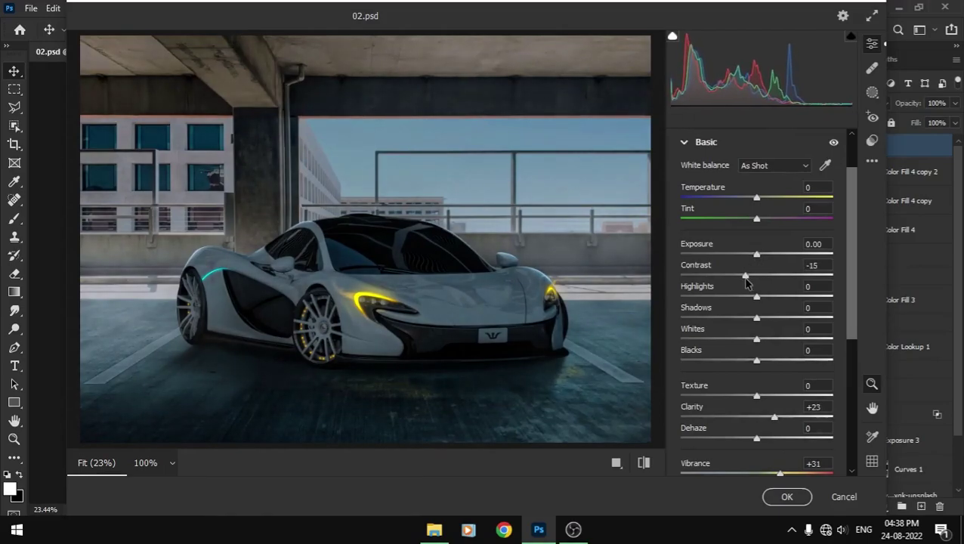
pyautogui.moveTo(757, 318)
pyautogui.mouseDown()
pyautogui.moveTo(779, 322)
pyautogui.moveTo(733, 297)
pyautogui.mouseUp()
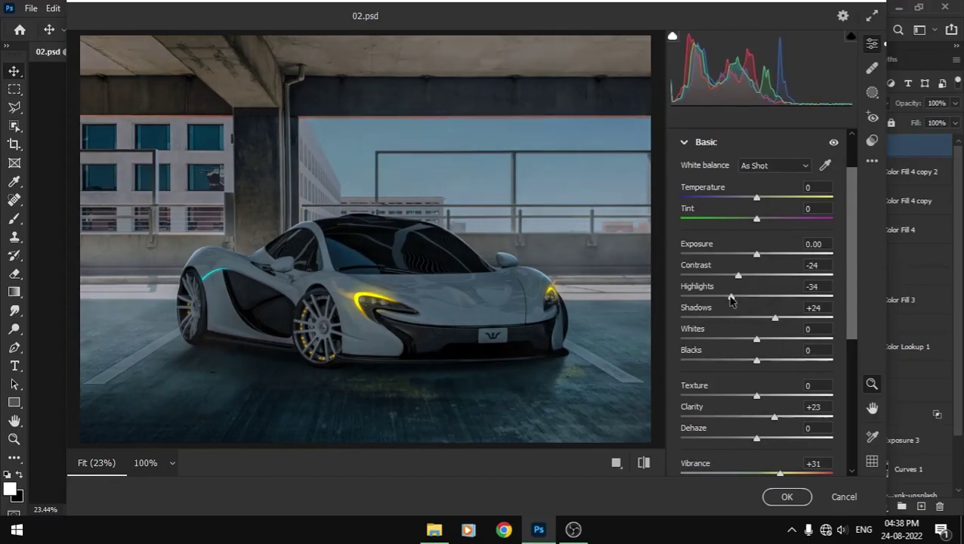
pyautogui.moveTo(757, 360)
pyautogui.mouseDown()
pyautogui.moveTo(734, 366)
pyautogui.moveTo(774, 340)
pyautogui.mouseUp()
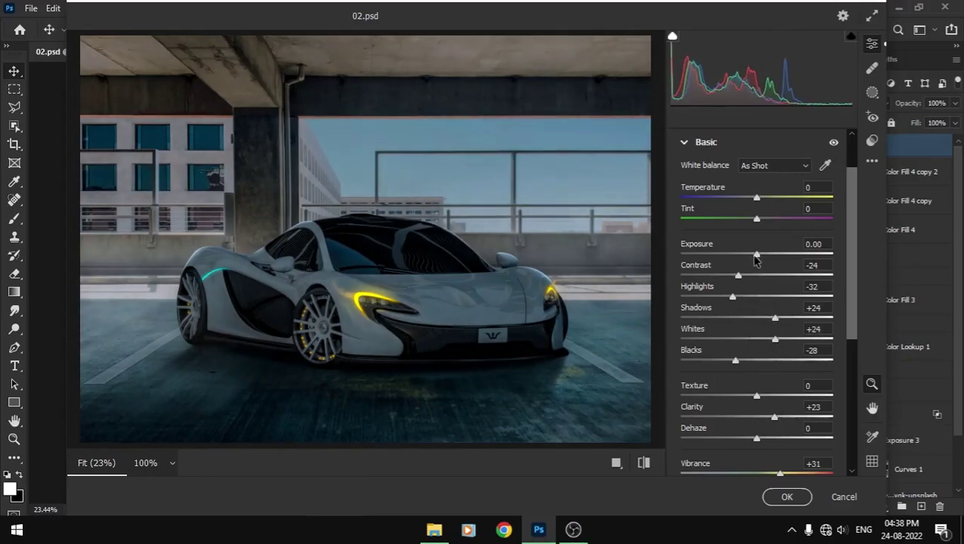
pyautogui.moveTo(757, 255); pyautogui.dragTo(759, 261)
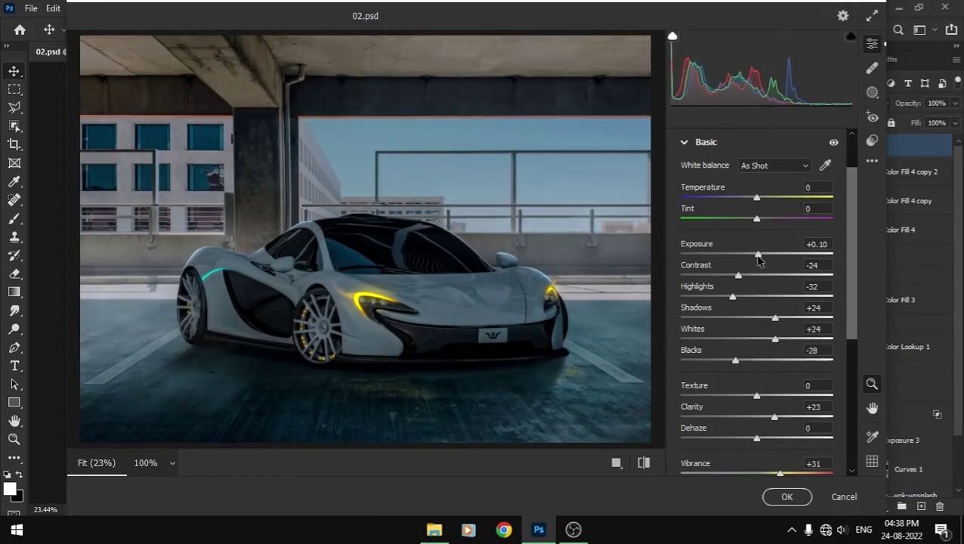
pyautogui.moveTo(756, 196); pyautogui.dragTo(756, 223)
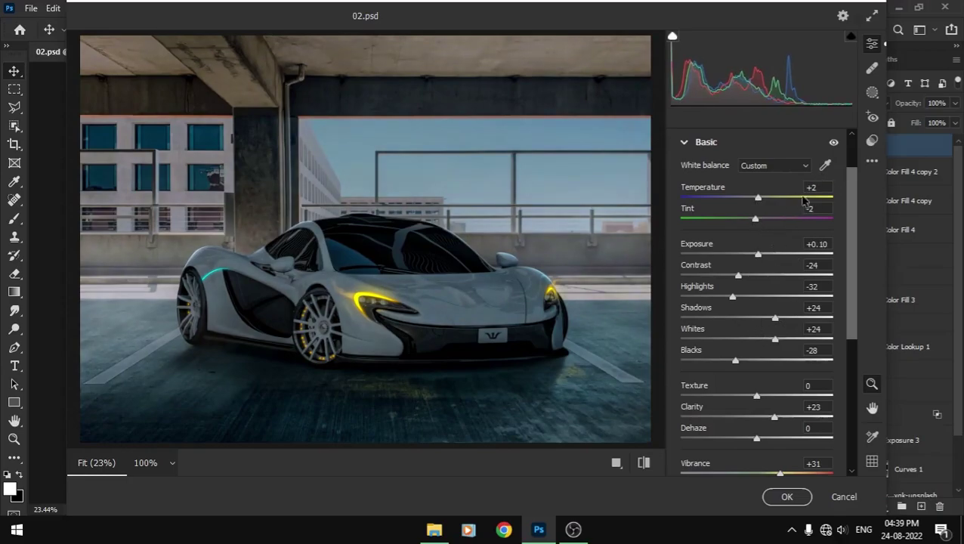
pyautogui.click(684, 144)
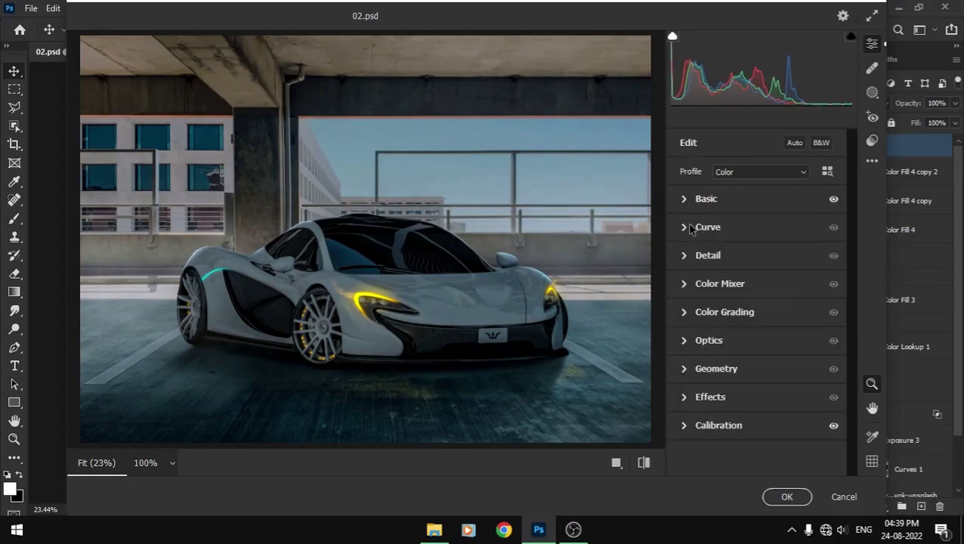
# - Apply Detail sharpening of 60 with Radius 1.4, Detail 25 and Masking 40
pyautogui.click(688, 229)
pyautogui.click(684, 153)
pyautogui.click(689, 259)
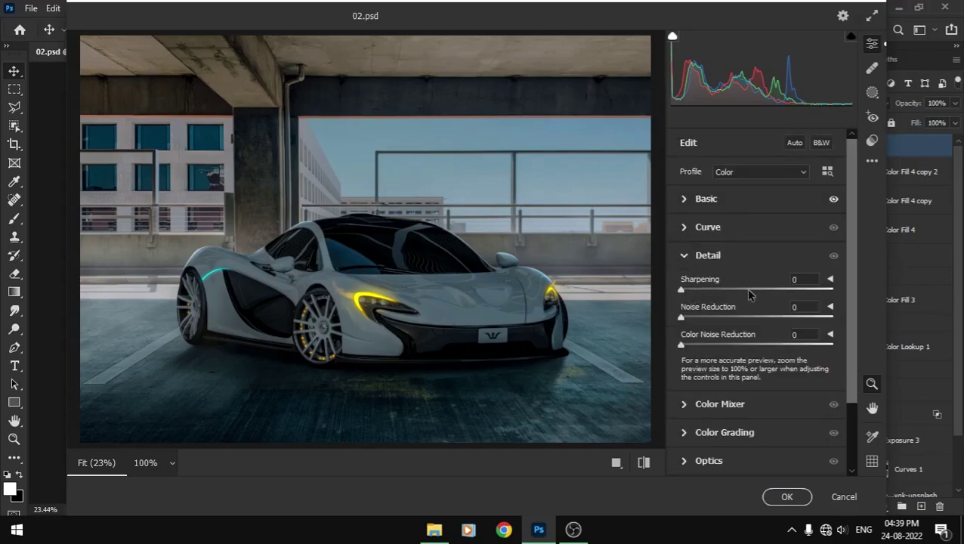
pyautogui.moveTo(682, 291); pyautogui.dragTo(735, 293)
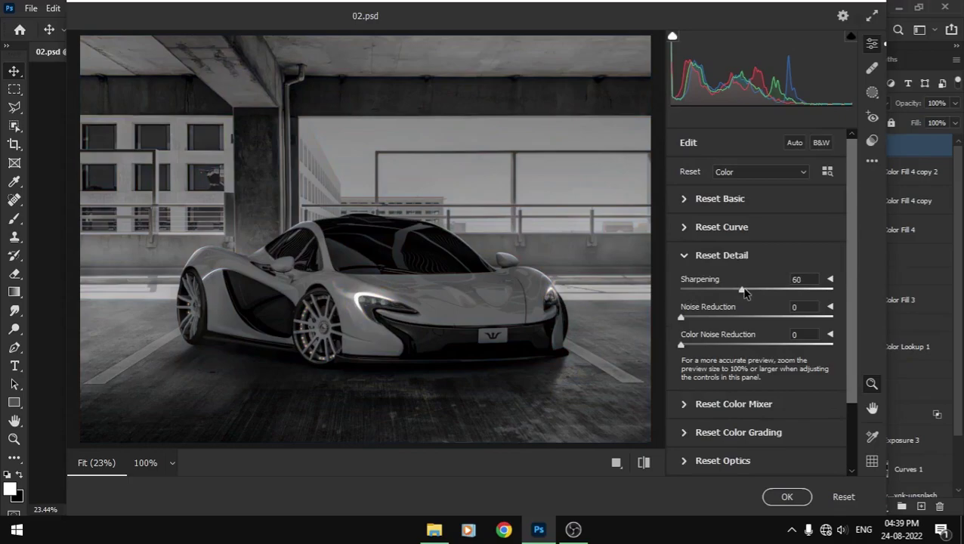
pyautogui.click(830, 279)
pyautogui.moveTo(729, 353)
pyautogui.mouseDown()
pyautogui.moveTo(748, 355)
pyautogui.moveTo(732, 356)
pyautogui.mouseUp()
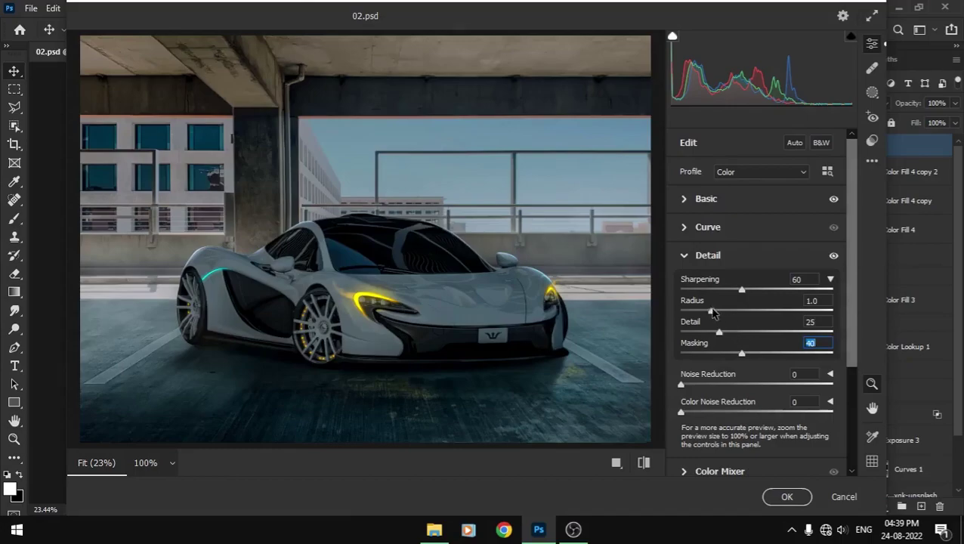
pyautogui.moveTo(711, 310); pyautogui.dragTo(740, 317)
pyautogui.click(685, 259)
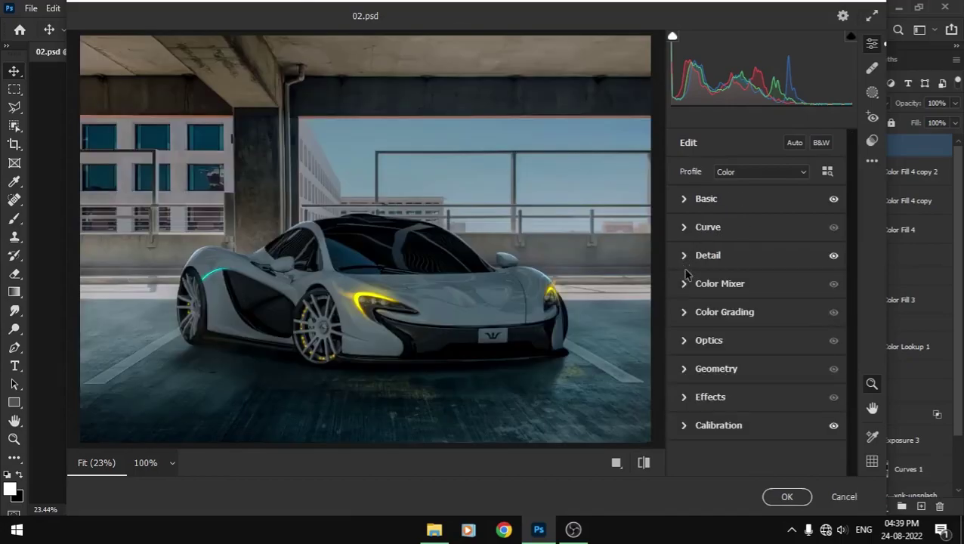
# - Try teal shadow and warm yellow highlight Color Grading, then reset the wheels
pyautogui.click(686, 313)
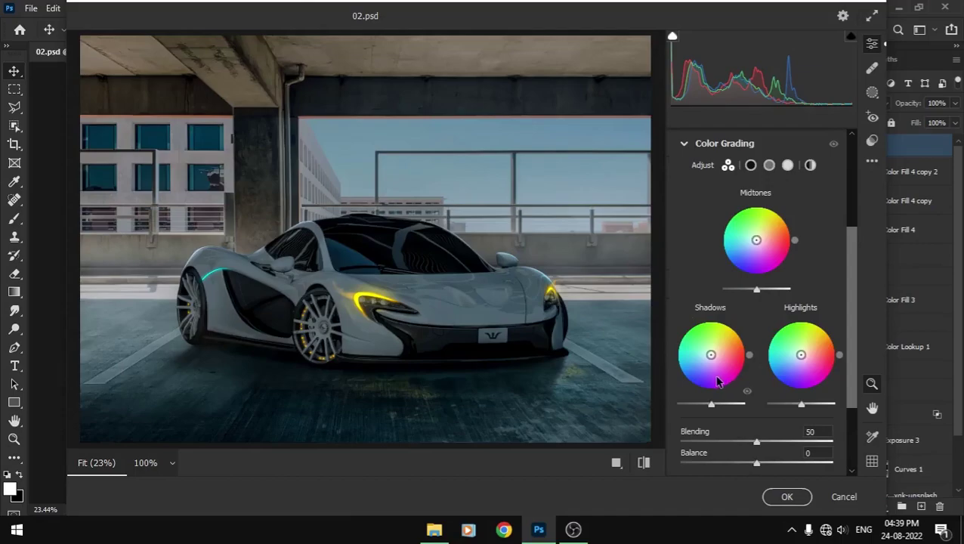
pyautogui.moveTo(713, 358)
pyautogui.mouseDown()
pyautogui.moveTo(695, 359)
pyautogui.moveTo(707, 360)
pyautogui.mouseUp()
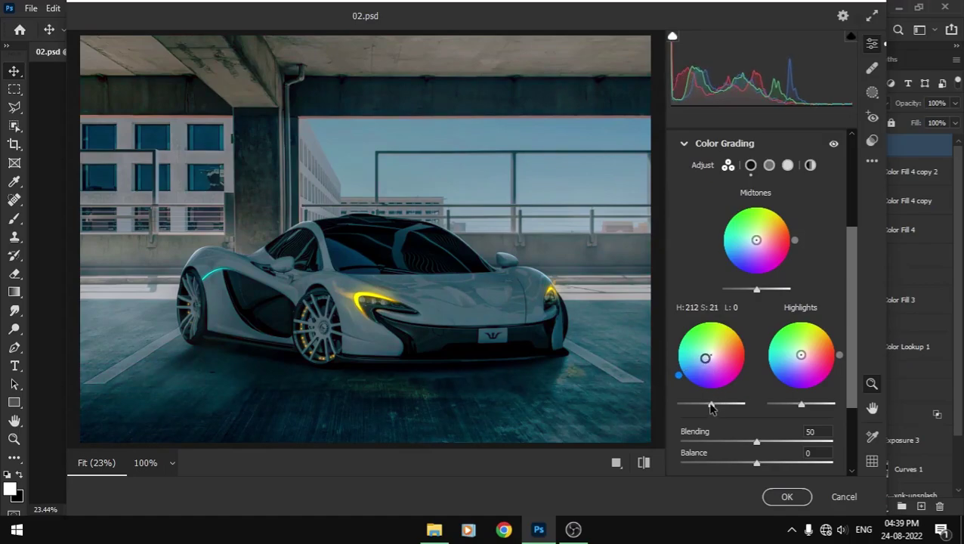
pyautogui.moveTo(711, 406); pyautogui.dragTo(719, 405)
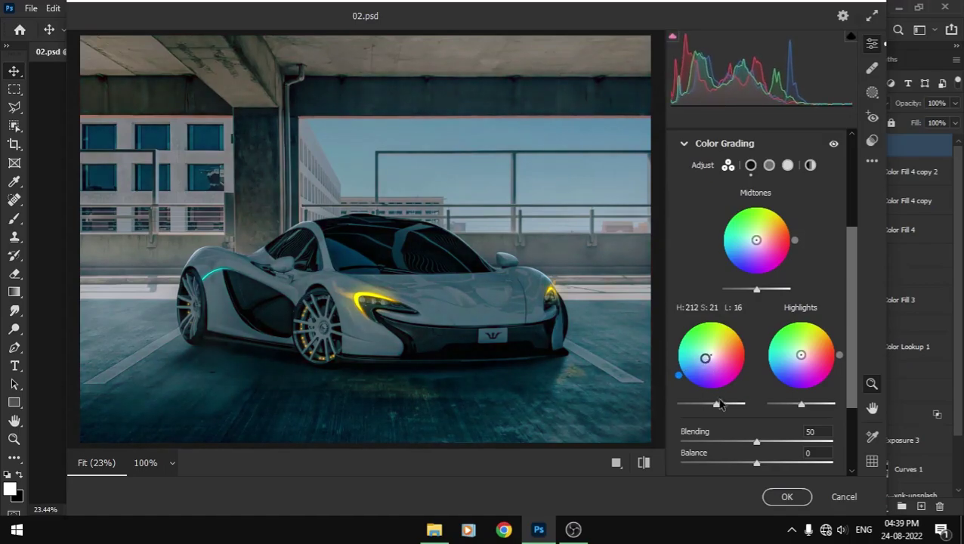
pyautogui.moveTo(800, 360); pyautogui.dragTo(805, 351)
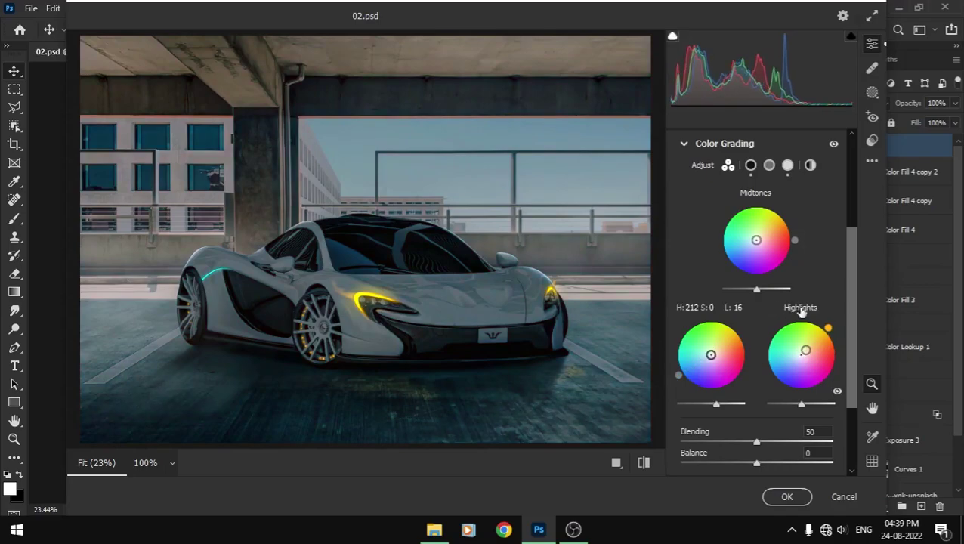
pyautogui.keyDown('alt'); pyautogui.click(682, 151); pyautogui.keyUp('alt')
pyautogui.click(683, 144)
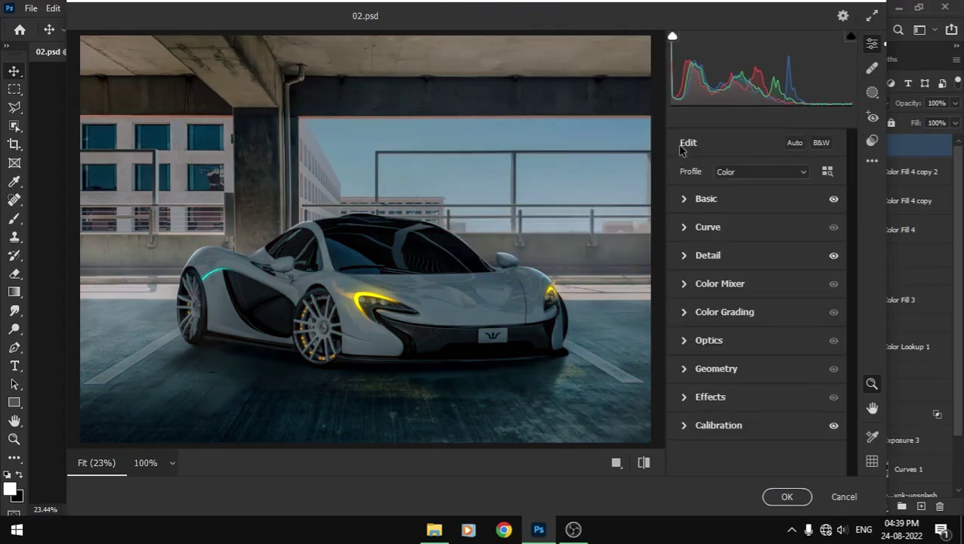
# - Compare before and after full screen, then commit the Camera Raw edits to Layer 9
pyautogui.click(619, 448)
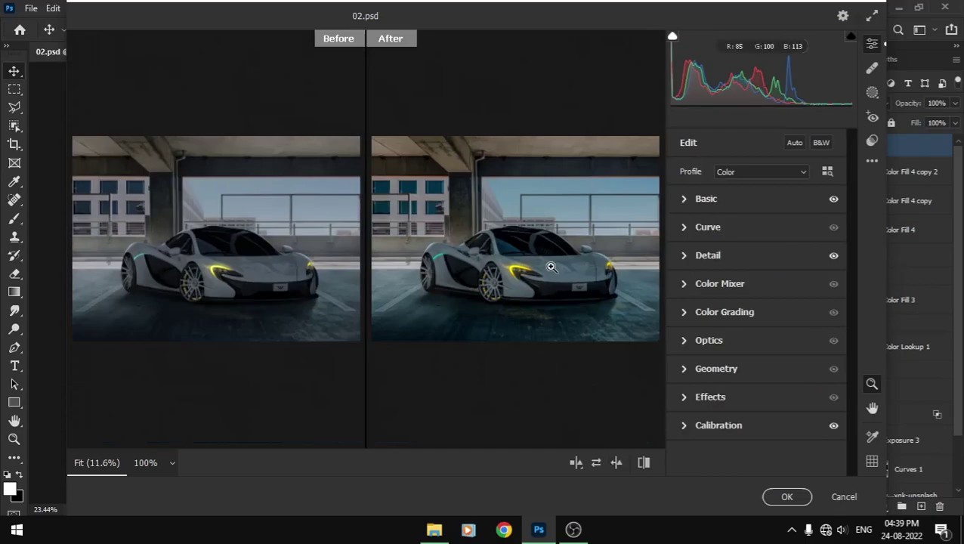
pyautogui.press('f')
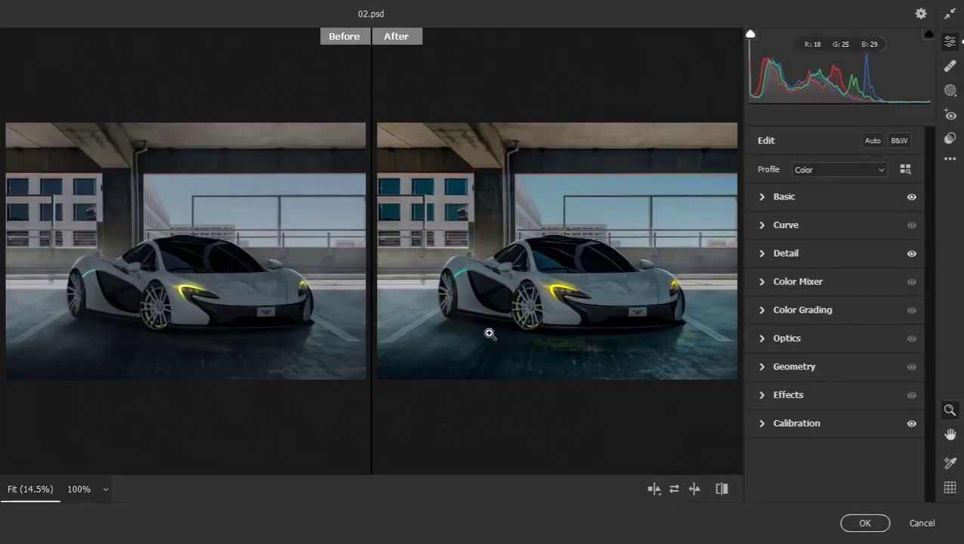
pyautogui.click(857, 523)
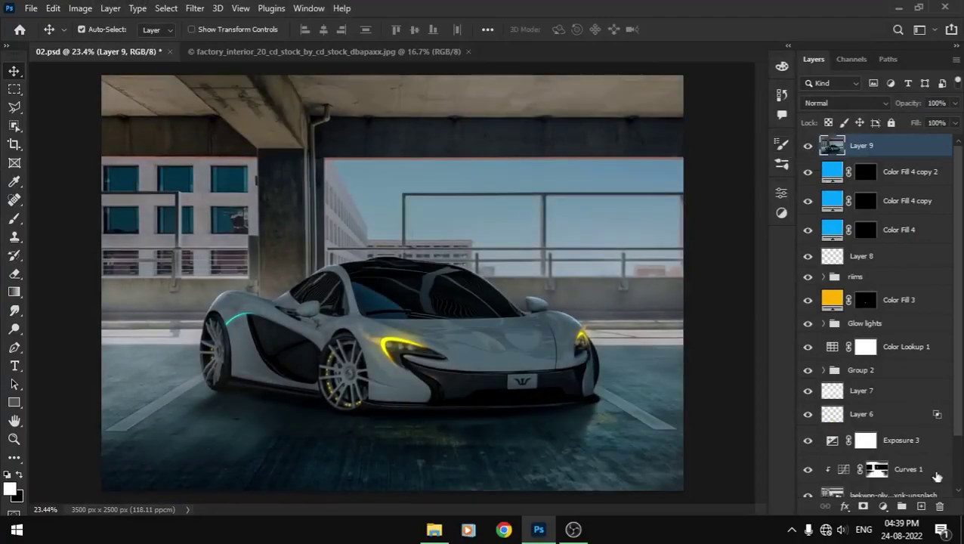
# - Add a reversed Gradient Map layer blended as Luminosity at 30% opacity
pyautogui.click(882, 506)
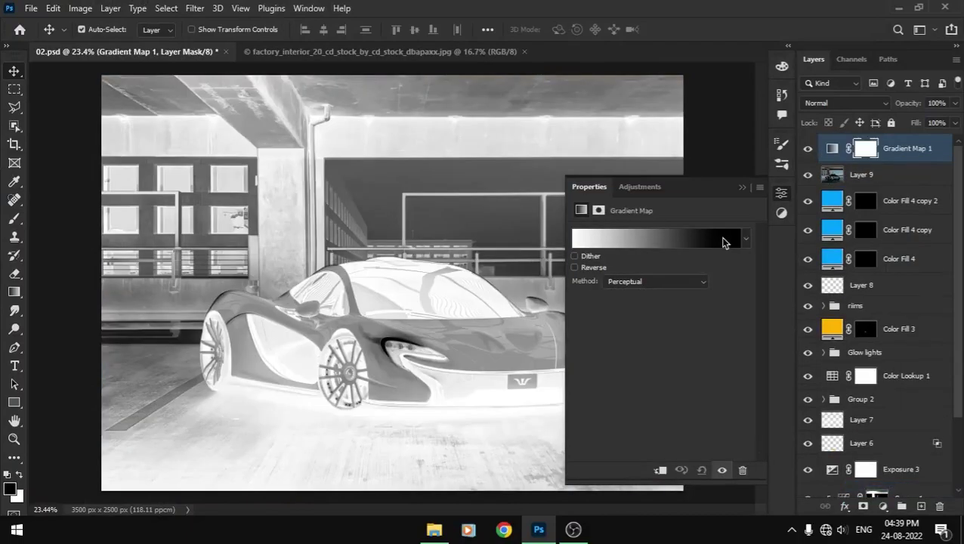
pyautogui.click(582, 267)
pyautogui.click(847, 103)
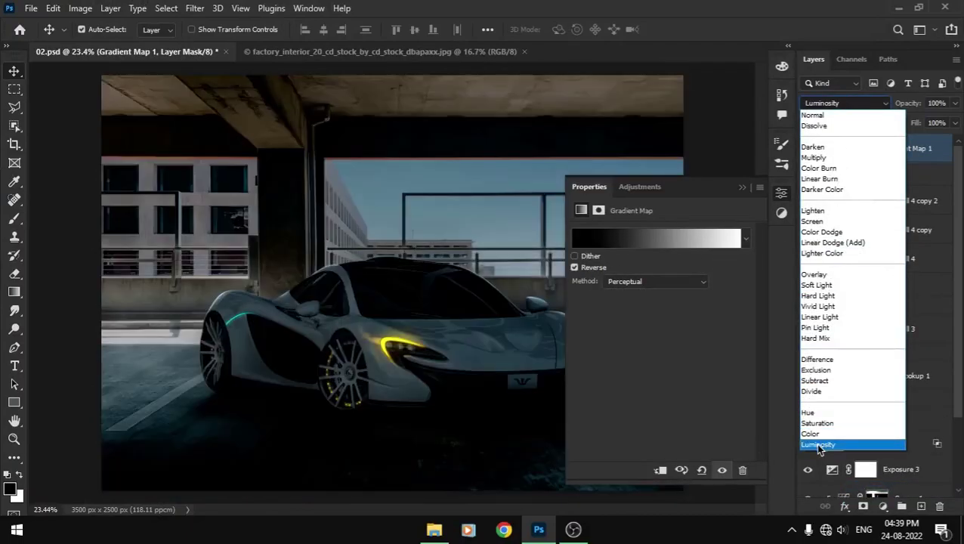
pyautogui.click(818, 445)
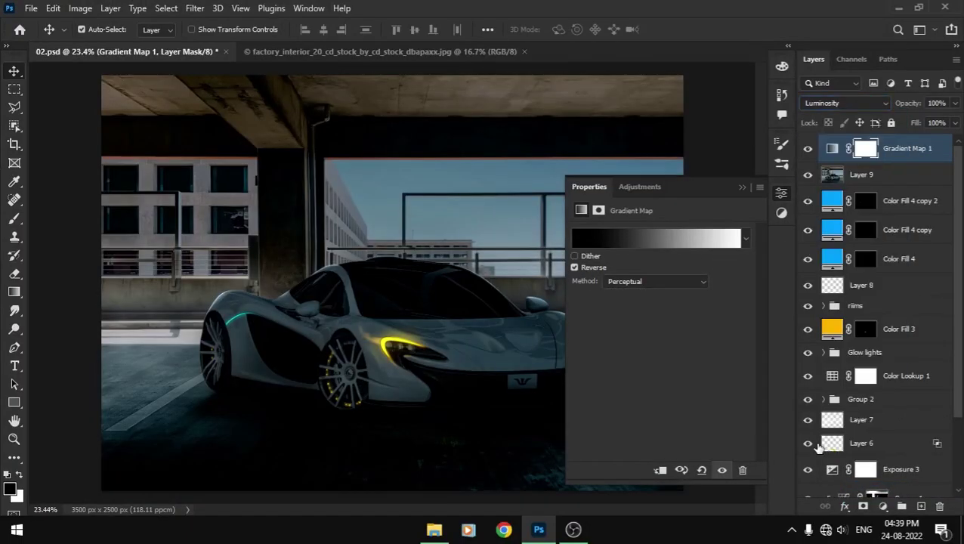
pyautogui.press('3')
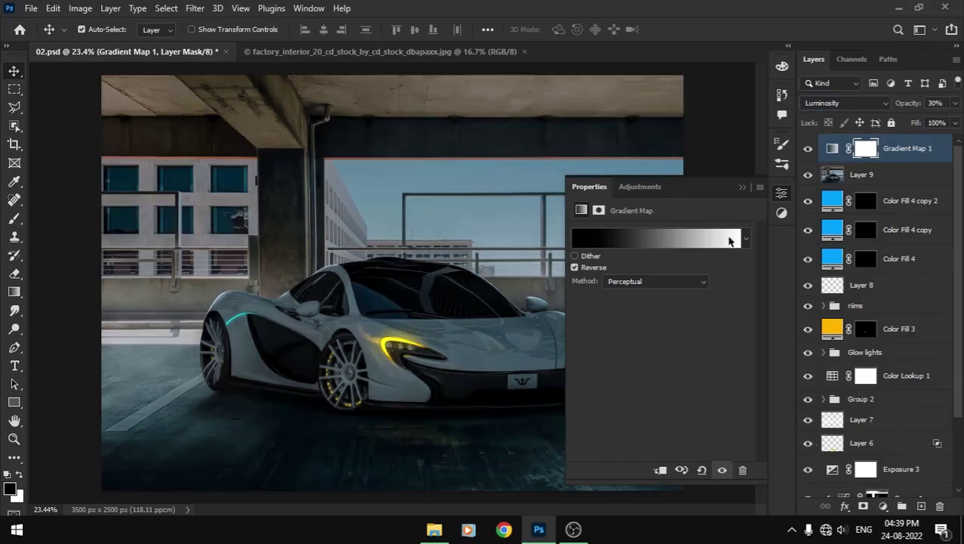
# - Toggle the gradient map to compare, then copy Color Fill 3 to the top of the stack
pyautogui.click(742, 187)
pyautogui.click(808, 150)
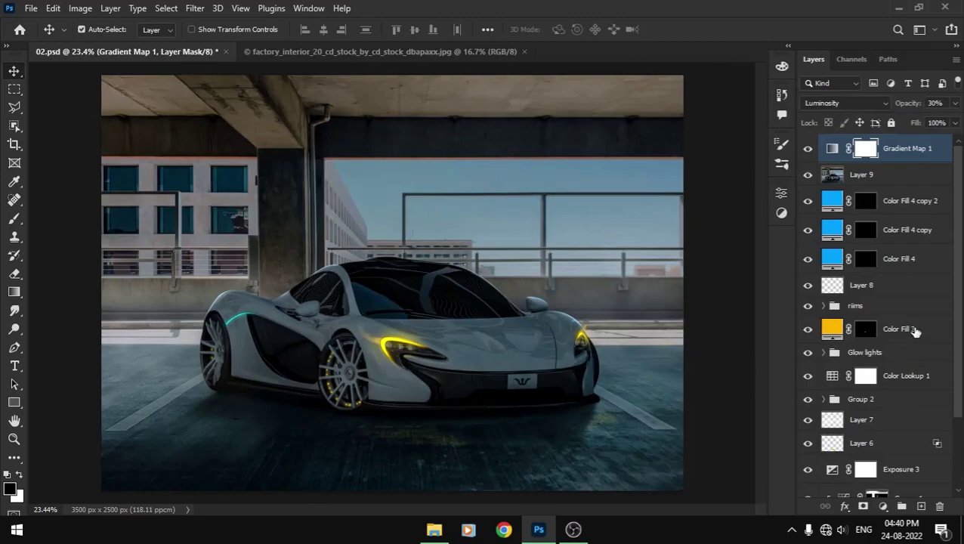
pyautogui.moveTo(914, 331); pyautogui.dragTo(920, 148)
# - Set the yellow Color Fill 3 copy 3 blend mode to Linear Dodge (Add)
pyautogui.click(808, 151)
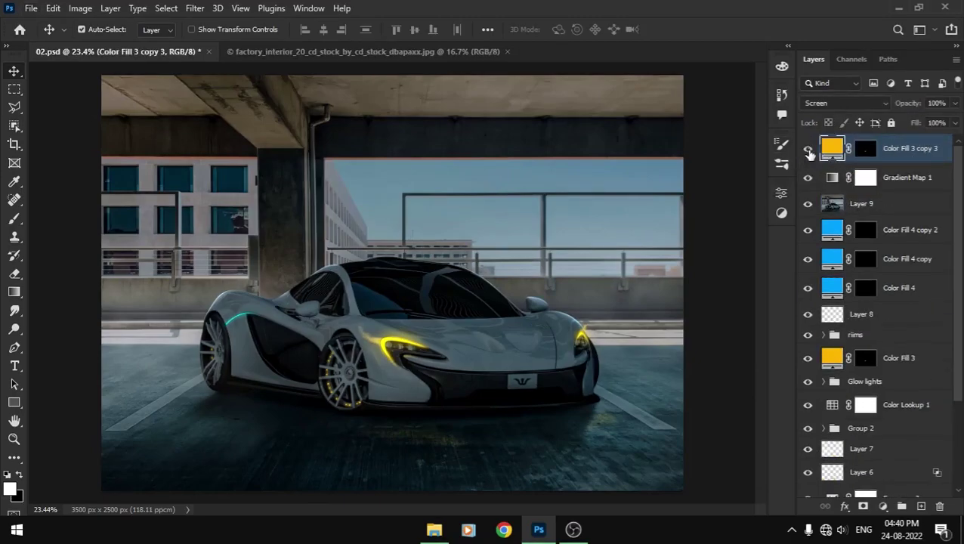
pyautogui.click(886, 105)
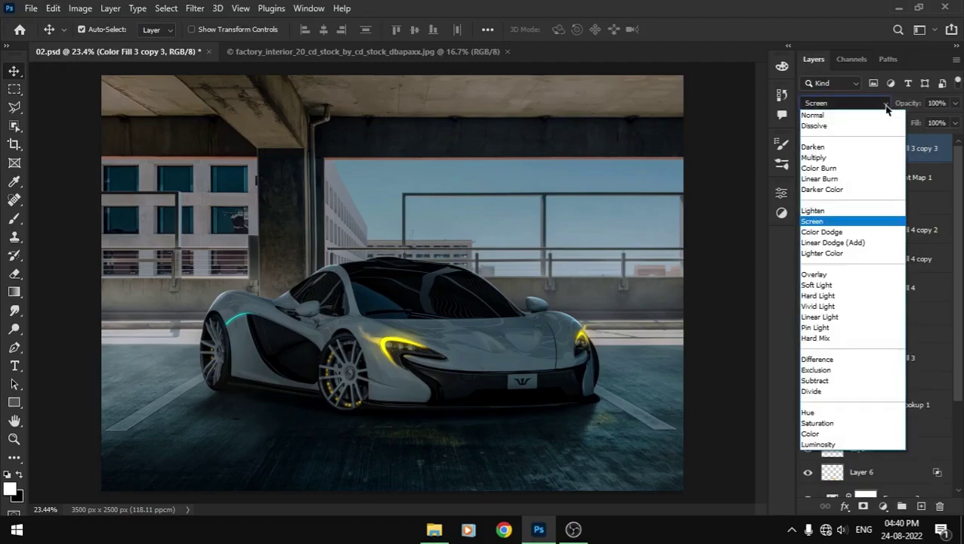
pyautogui.click(845, 244)
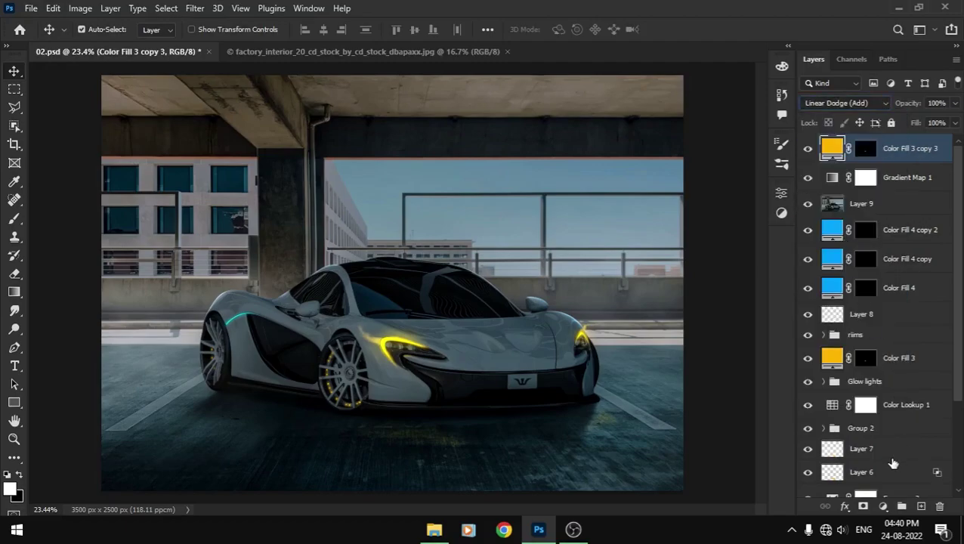
pyautogui.click(881, 506)
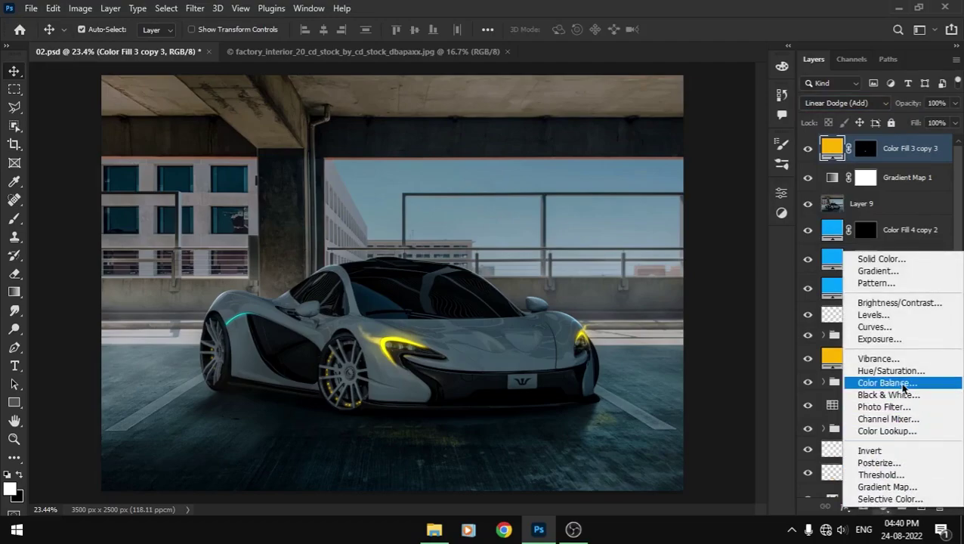
pyautogui.click(899, 412)
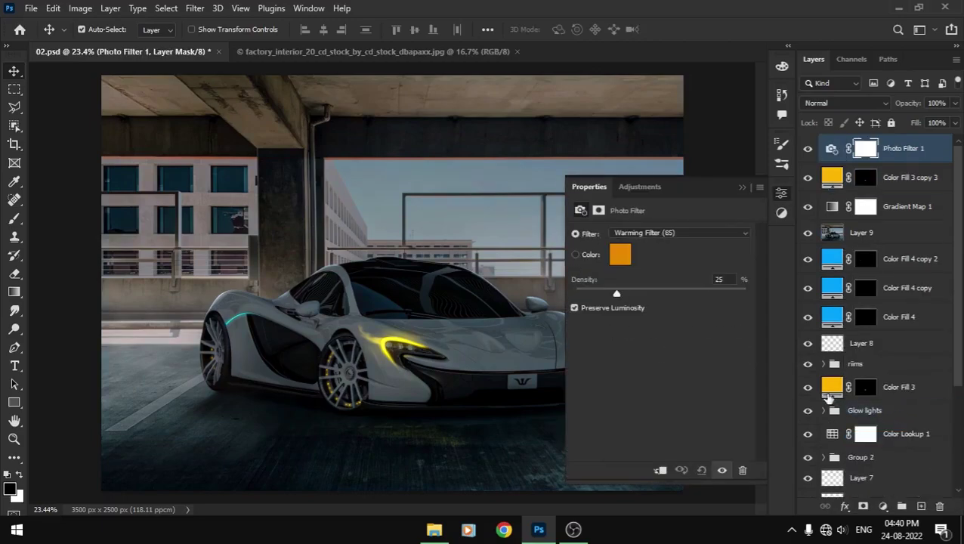
pyautogui.click(661, 233)
pyautogui.press('Down')
pyautogui.press('Down')
pyautogui.press('Down')
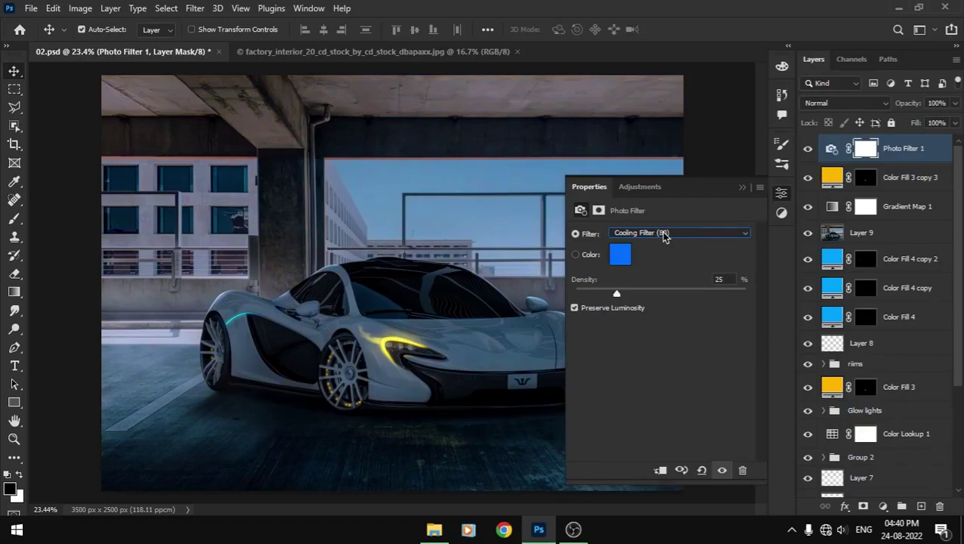
pyautogui.press('Down')
pyautogui.press('Down')
pyautogui.press('Down')
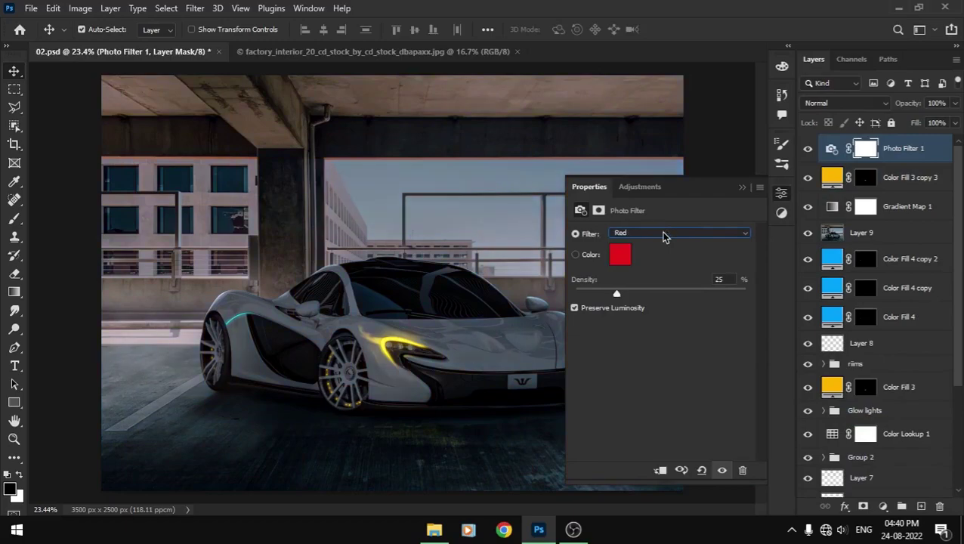
pyautogui.press('Down')
pyautogui.press('Down')
pyautogui.press('Down')
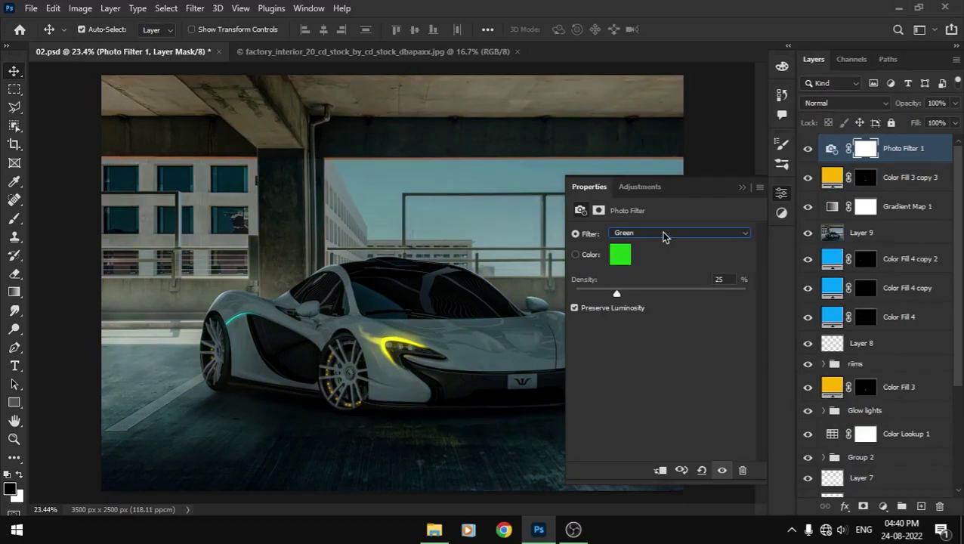
pyautogui.press('Down')
pyautogui.press('Down')
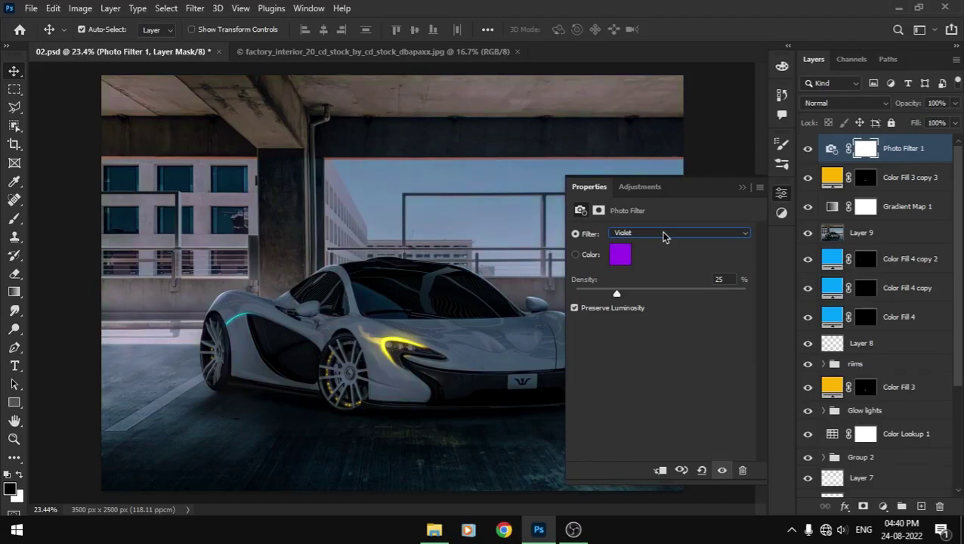
pyautogui.press('Down')
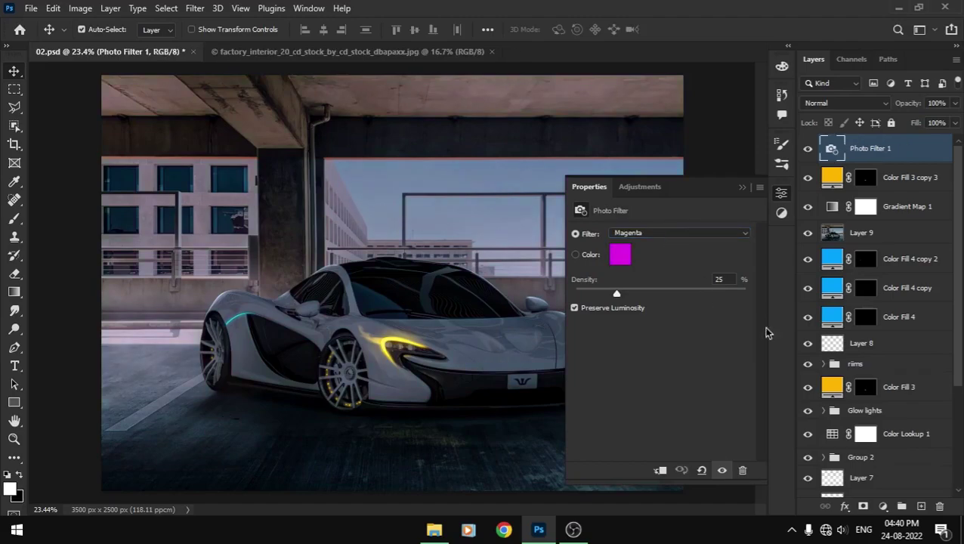
pyautogui.press('Delete')
pyautogui.click(882, 507)
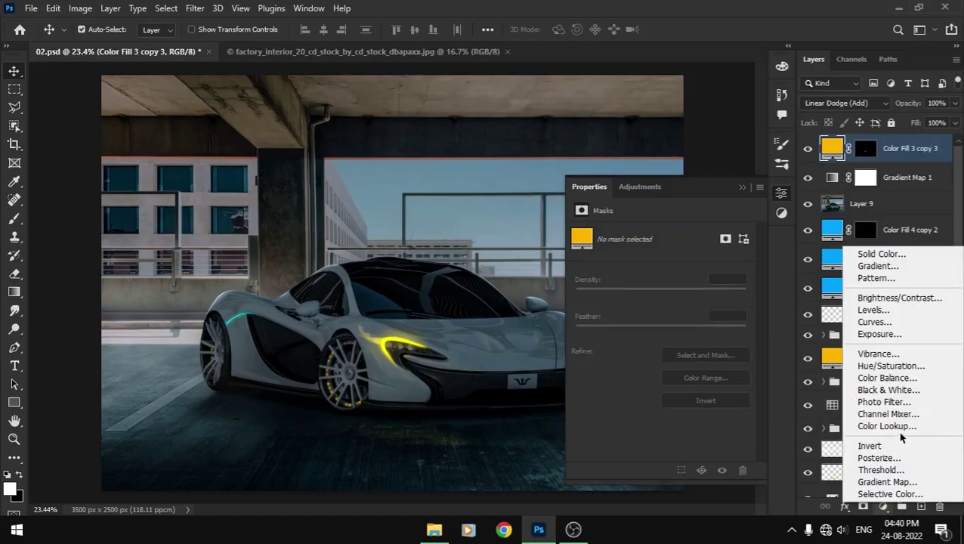
# - Add a Brightness/Contrast layer with Brightness about 21 at the top of the stack
pyautogui.click(899, 298)
pyautogui.moveTo(662, 271); pyautogui.dragTo(682, 280)
pyautogui.click(742, 187)
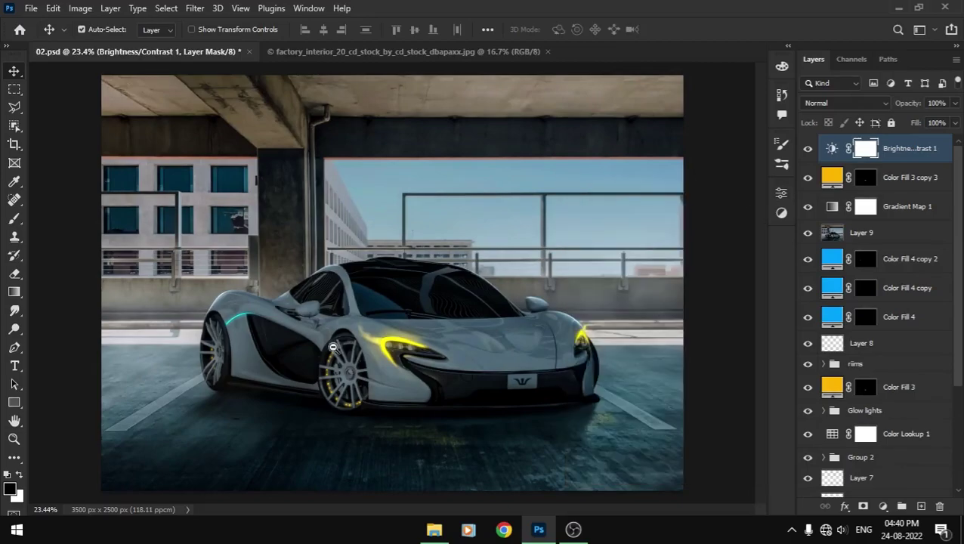
# - Review the composite in full-screen modes, zoomed in, then return to the standard view
pyautogui.press('f')
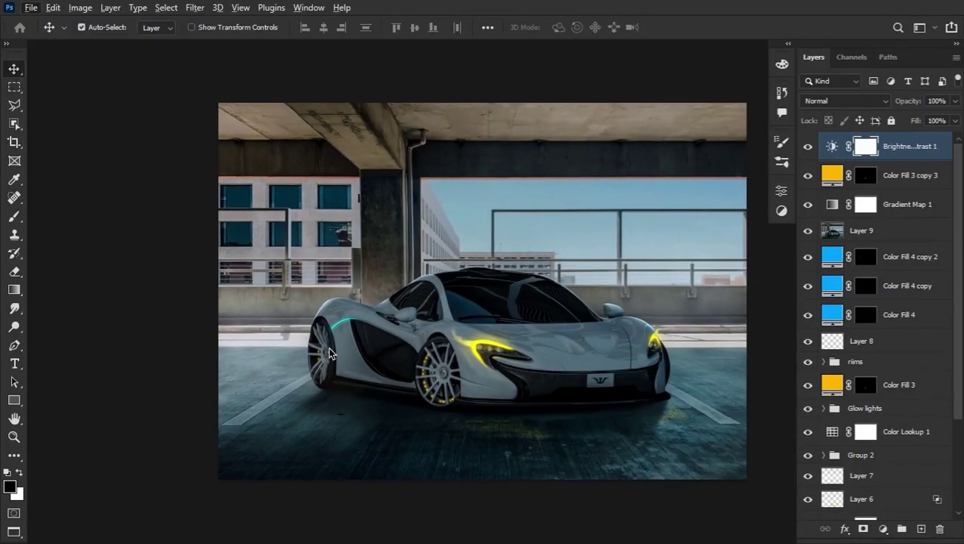
pyautogui.hotkey('ctrl', 'alt', 'shift', 'i')
pyautogui.click(668, 491)
pyautogui.press('f')
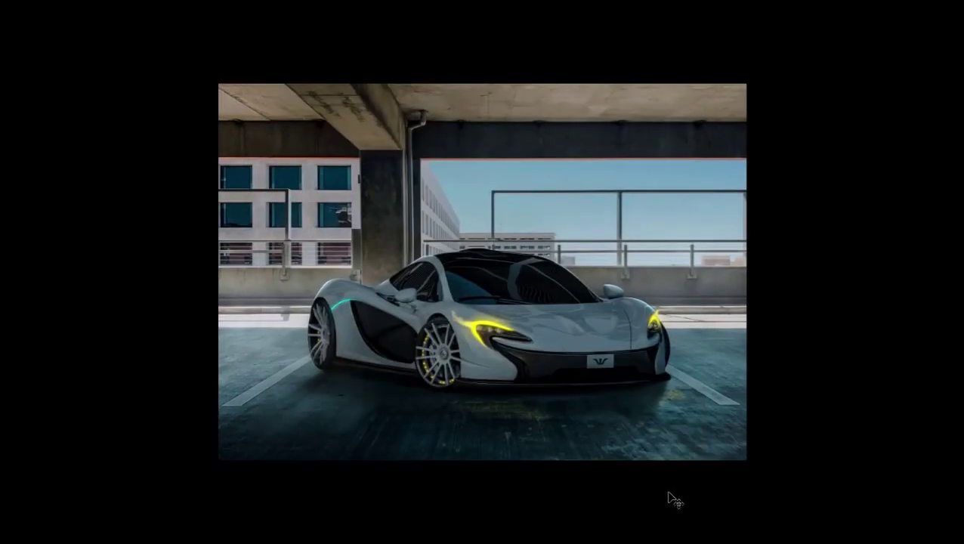
pyautogui.hotkey('ctrl', '+')
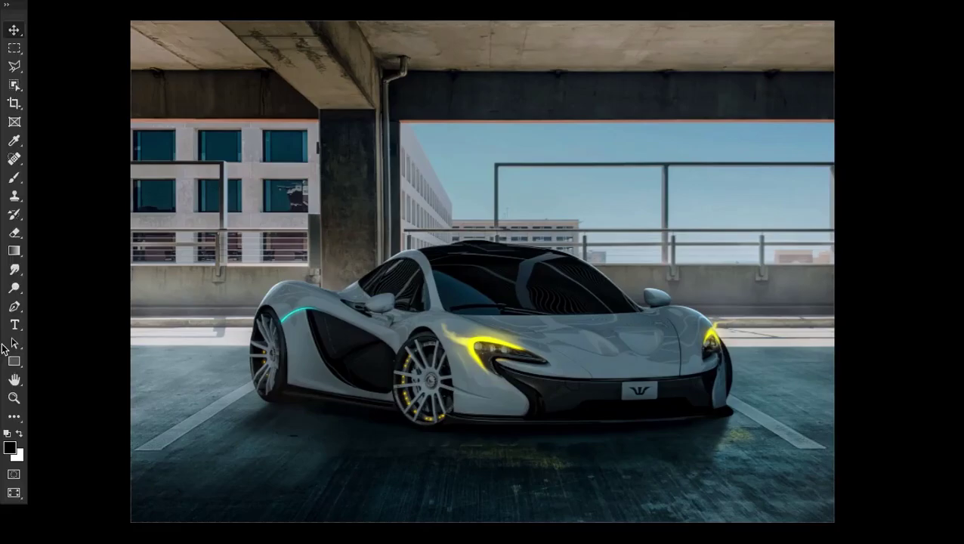
pyautogui.press('f')
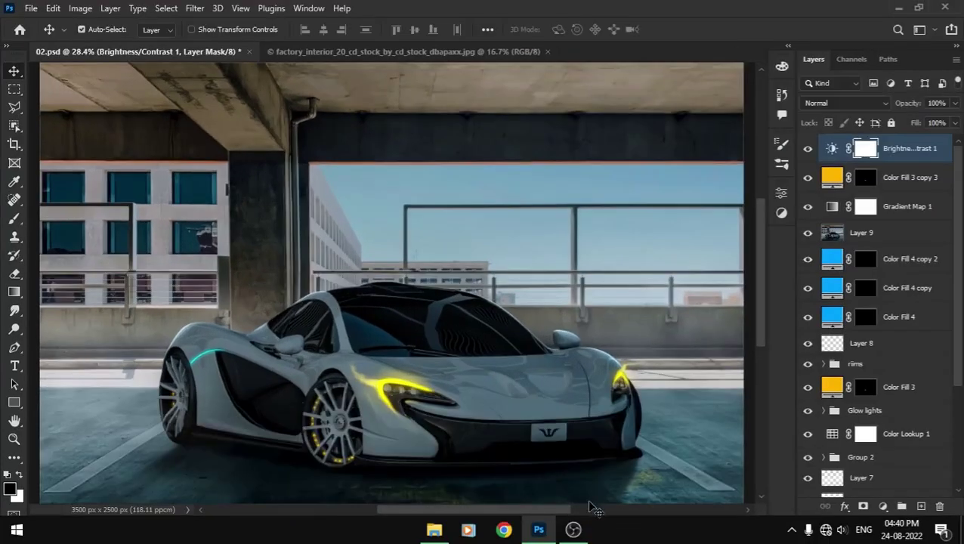